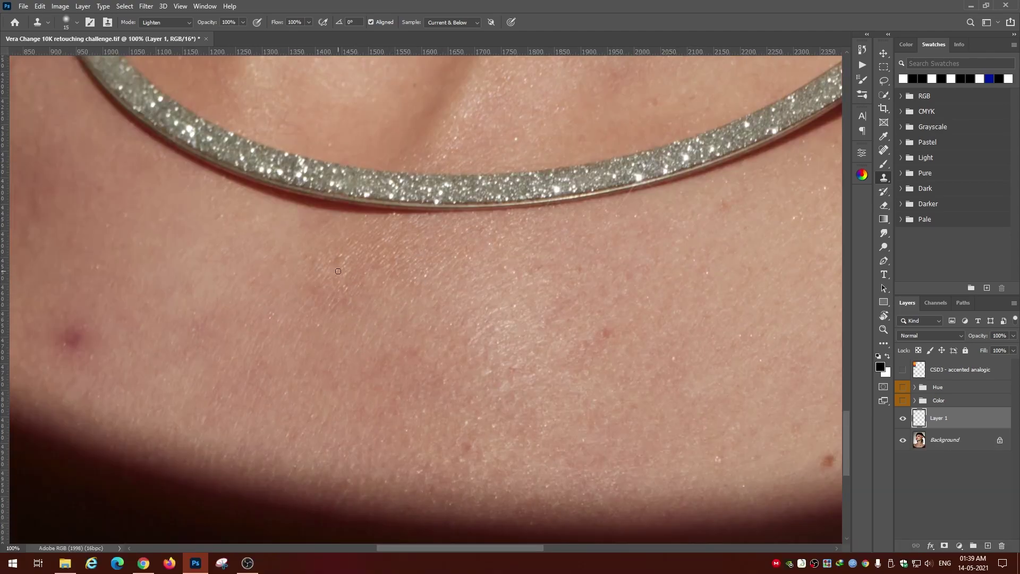
# Sample clean jaw skin as the Clone Stamp source on Layer 1
pyautogui.scroll(-5, 338, 270)
pyautogui.hscroll(5, 568, 326)
pyautogui.scroll(3, 631, 329)
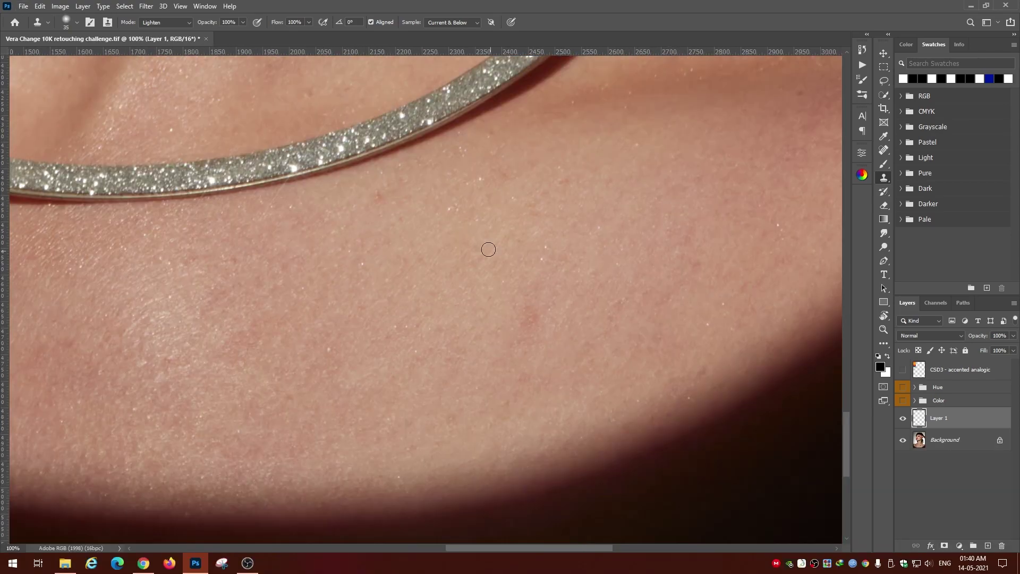
pyautogui.scroll(-2, 486, 246)
pyautogui.hscroll(-10, 499, 212)
pyautogui.scroll(4, 499, 212)
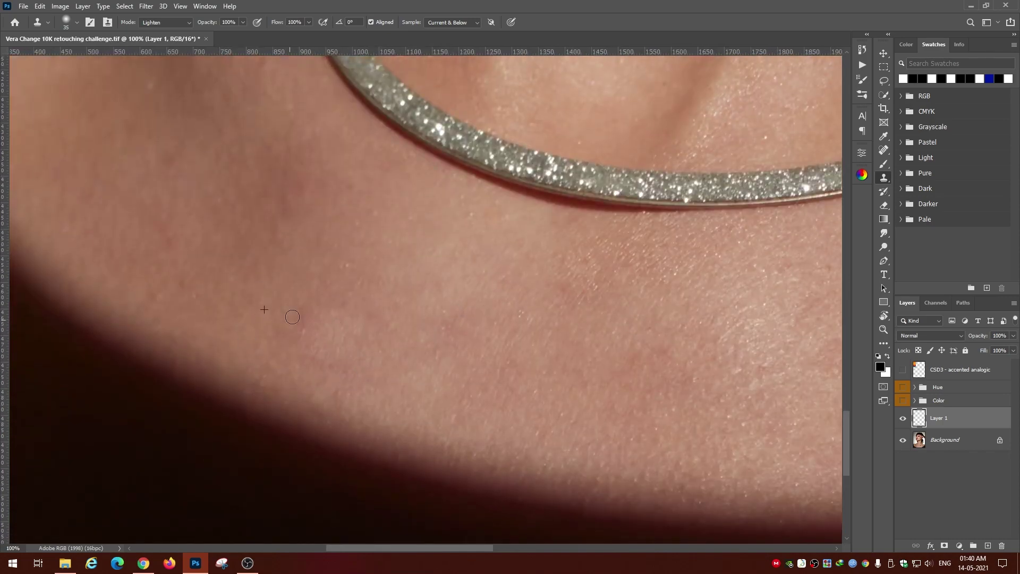
pyautogui.hscroll(10, 466, 314)
pyautogui.scroll(5, 480, 265)
pyautogui.scroll(3, 447, 267)
pyautogui.keyDown('alt'); pyautogui.click(447, 267); pyautogui.keyUp('alt')
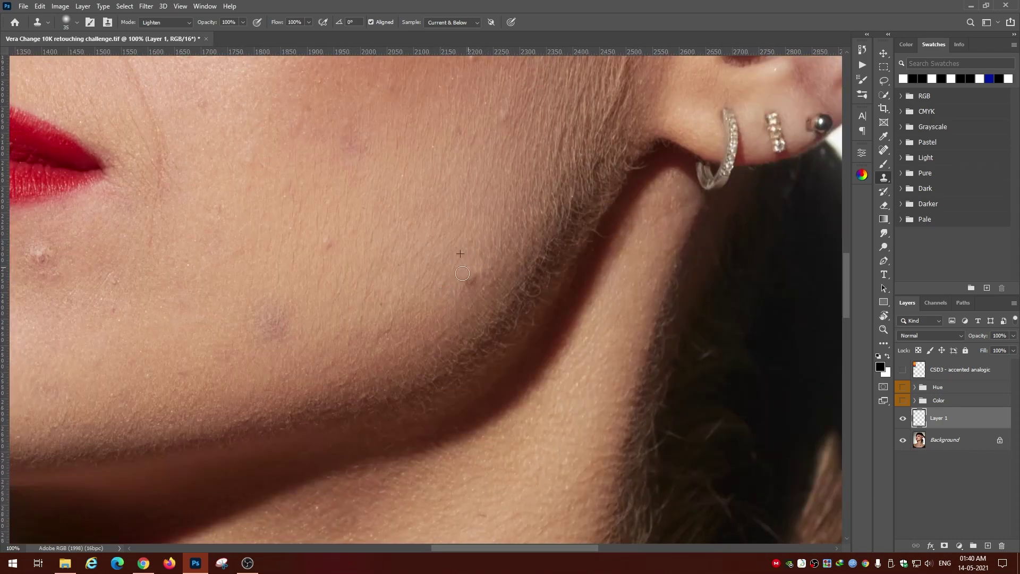
# Clone away the blemish on the chin
pyautogui.scroll(5, 457, 298)
pyautogui.hscroll(-3, 457, 299)
pyautogui.scroll(2, 558, 268)
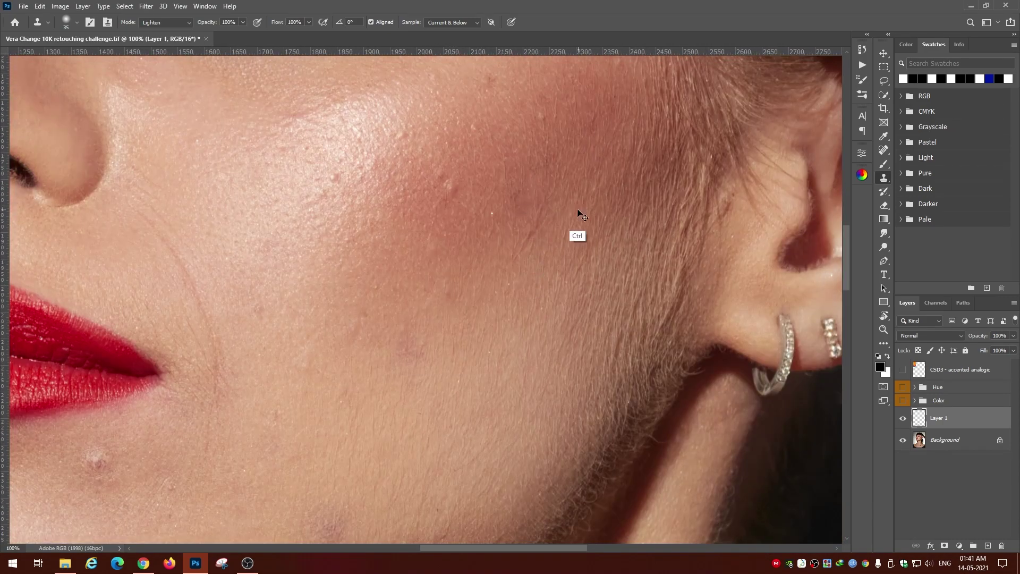
pyautogui.hscroll(3, 506, 241)
pyautogui.scroll(2, 506, 240)
pyautogui.scroll(3, 502, 242)
pyautogui.scroll(2, 497, 243)
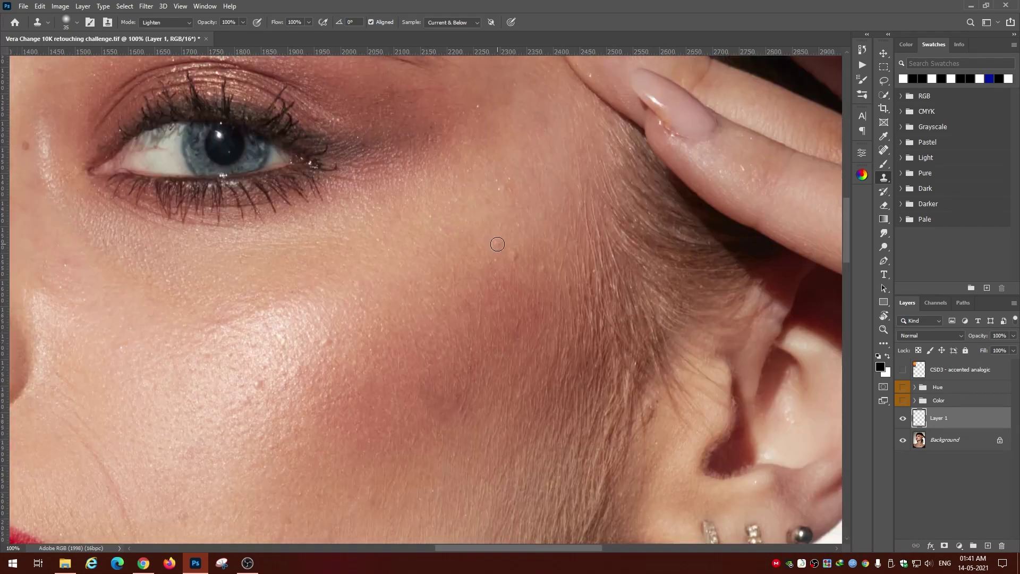
pyautogui.scroll(-2, 400, 257)
pyautogui.hscroll(-2, 400, 257)
pyautogui.scroll(-2, 349, 369)
pyautogui.hscroll(-2, 403, 344)
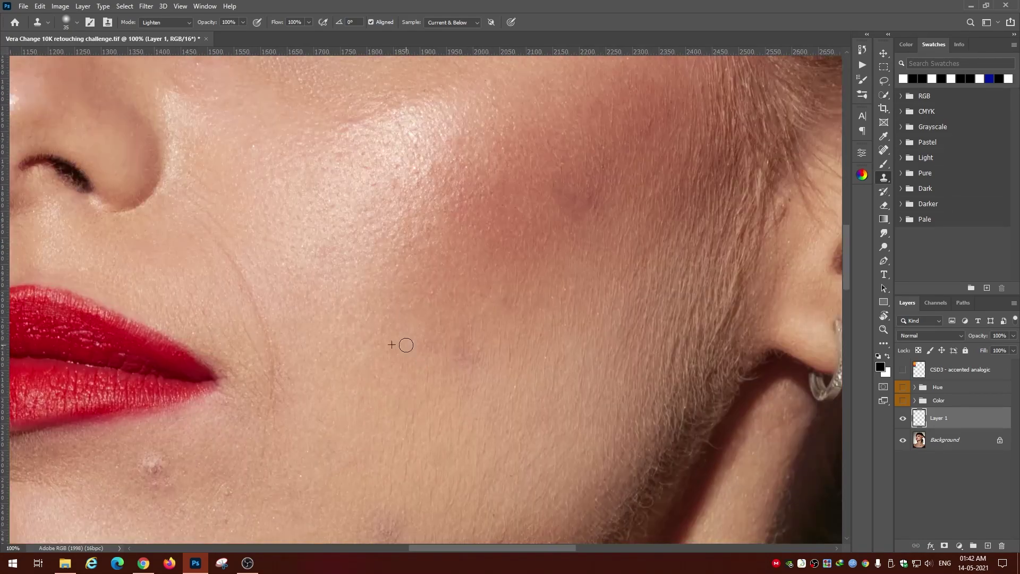
pyautogui.scroll(1, 401, 296)
pyautogui.scroll(-5, 382, 281)
pyautogui.hscroll(-2, 382, 282)
pyautogui.click(291, 256)
# Cover the spot on the cheek with cloned clean skin
pyautogui.scroll(-1, 314, 344)
pyautogui.hscroll(-1, 314, 343)
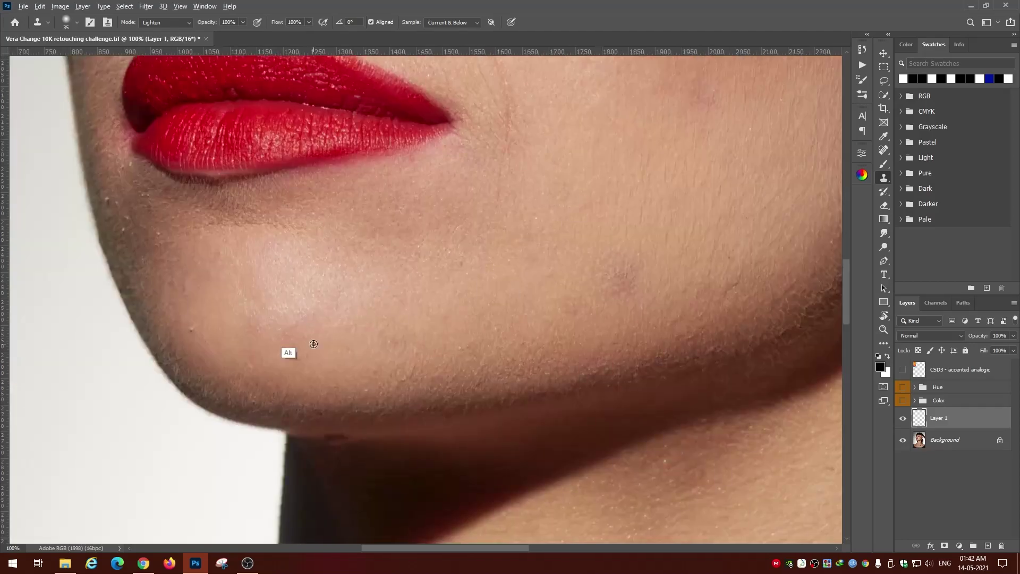
pyautogui.hscroll(-2, 232, 355)
pyautogui.scroll(2, 241, 401)
pyautogui.hscroll(-4, 210, 347)
pyautogui.scroll(2, 249, 329)
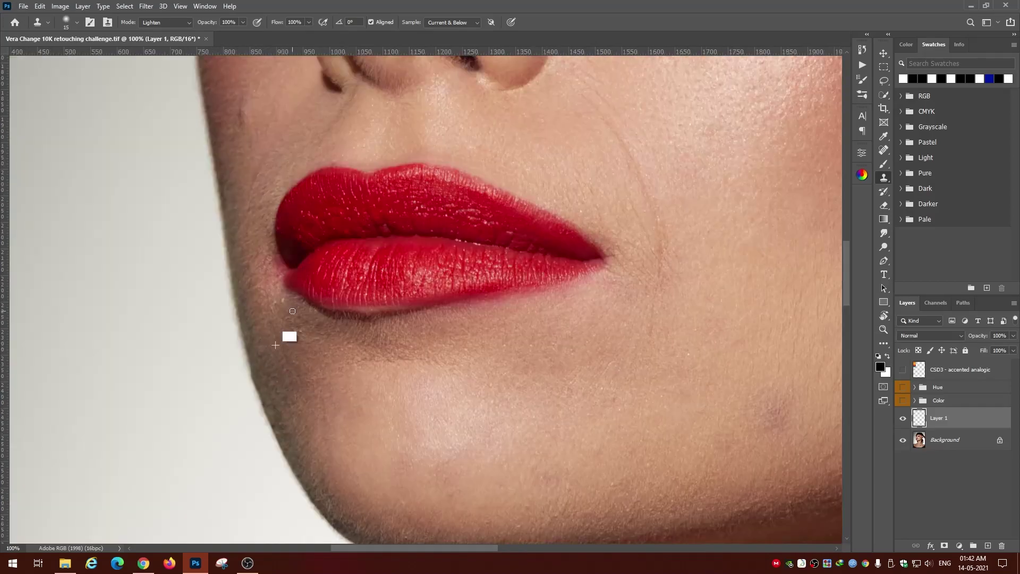
pyautogui.keyDown('alt'); pyautogui.scroll(1, 286, 296); pyautogui.keyUp('alt')
pyautogui.scroll(2, 396, 207)
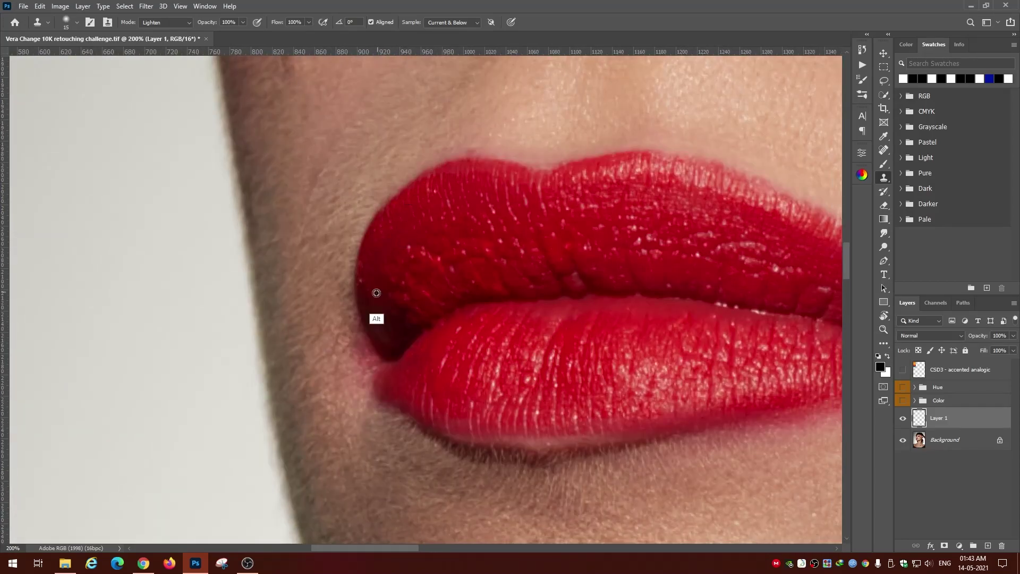
pyautogui.scroll(3, 319, 319)
pyautogui.scroll(2, 297, 286)
pyautogui.hscroll(-3, 451, 345)
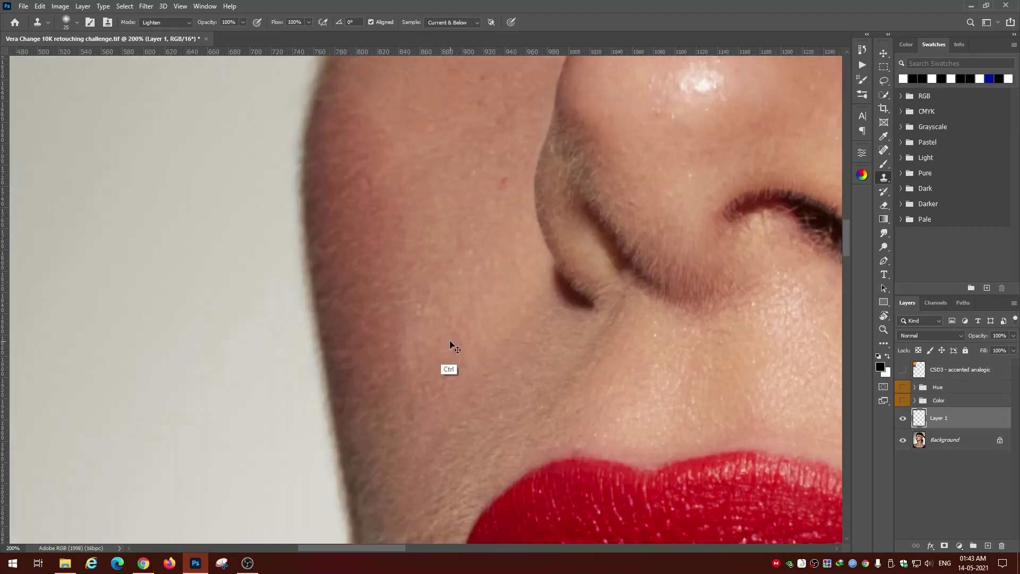
pyautogui.moveTo(400, 324); pyautogui.dragTo(398, 336)
pyautogui.keyDown('ctrl'); pyautogui.hscroll(1, 394, 410); pyautogui.keyUp('ctrl')
pyautogui.scroll(5, 357, 307)
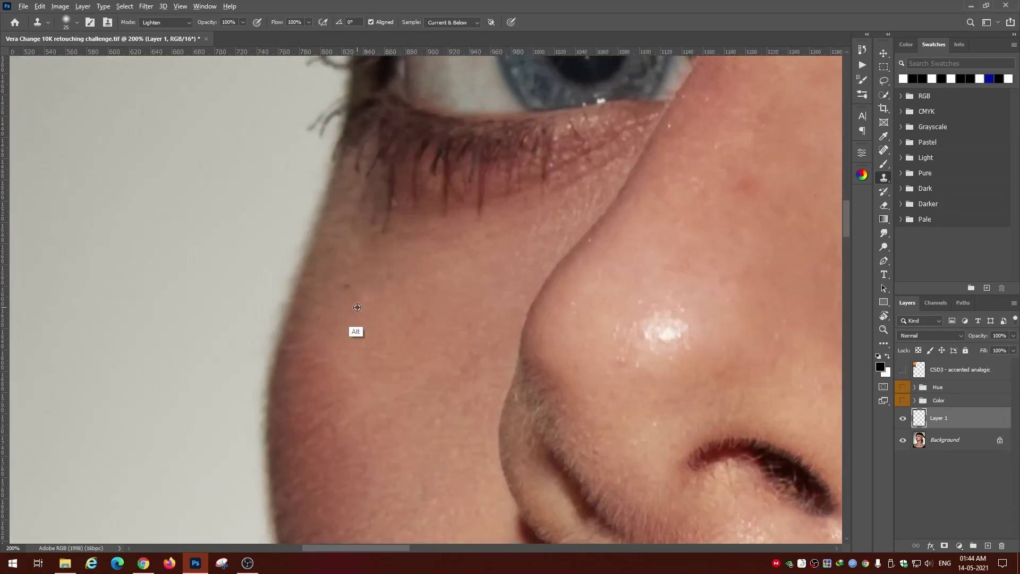
pyautogui.scroll(-2, 365, 290)
pyautogui.hscroll(2, 428, 270)
pyautogui.scroll(-1, 378, 161)
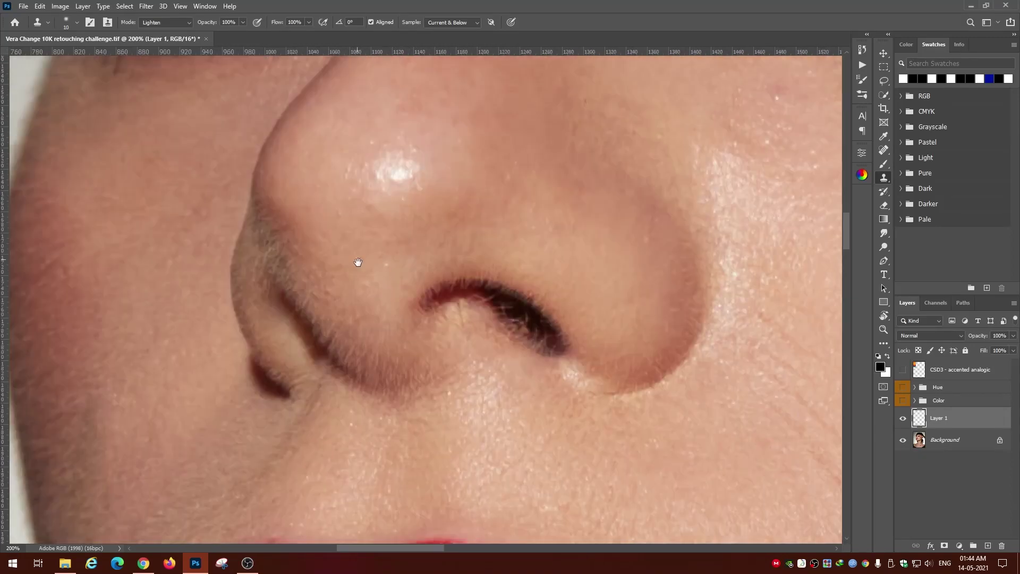
pyautogui.scroll(5, 357, 261)
pyautogui.hscroll(4, 398, 296)
pyautogui.hscroll(4, 444, 193)
pyautogui.scroll(2, 488, 328)
pyautogui.scroll(5, 488, 328)
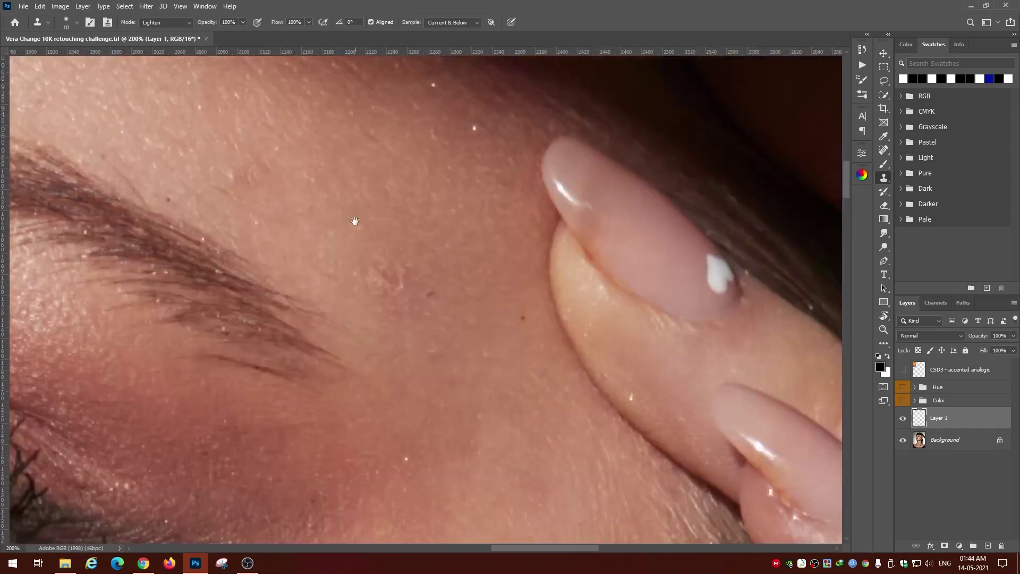
pyautogui.keyDown('ctrl'); pyautogui.hscroll(-2, 371, 297); pyautogui.keyUp('ctrl')
pyautogui.keyDown('ctrl'); pyautogui.hscroll(-2, 319, 273); pyautogui.keyUp('ctrl')
pyautogui.keyDown('ctrl'); pyautogui.hscroll(-2, 447, 230); pyautogui.keyUp('ctrl')
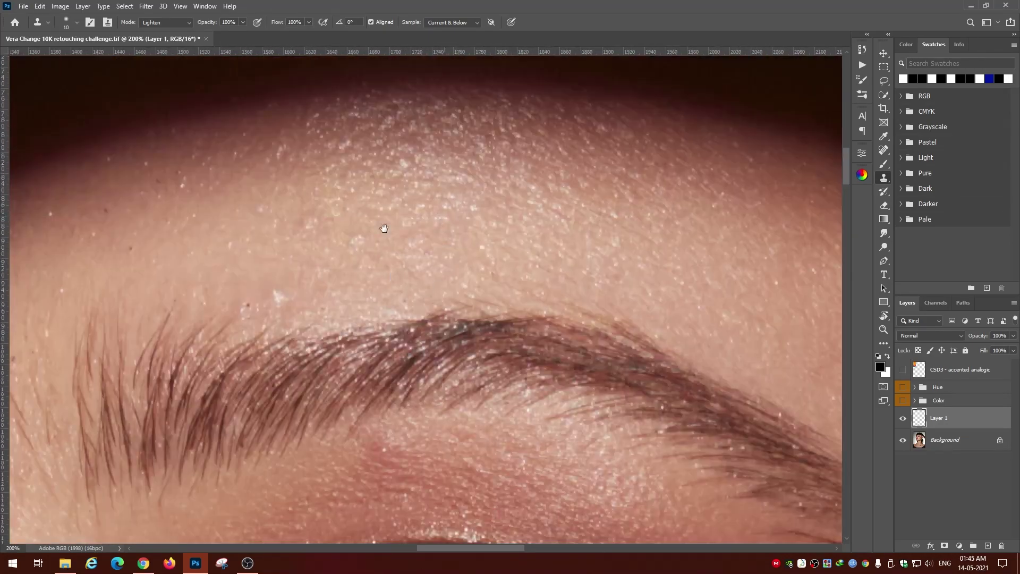
pyautogui.scroll(-1, 384, 229)
pyautogui.hscroll(-2, 400, 244)
pyautogui.hscroll(-2, 478, 207)
pyautogui.scroll(-3, 451, 213)
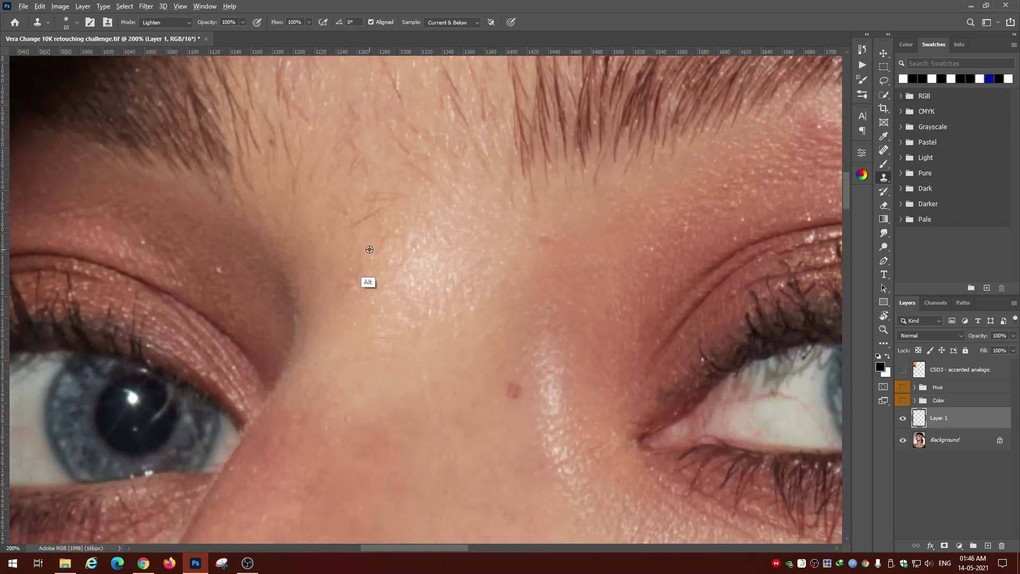
# Clone away the blemish near the end of the brow
pyautogui.scroll(-1, 531, 258)
pyautogui.hscroll(-3, 352, 326)
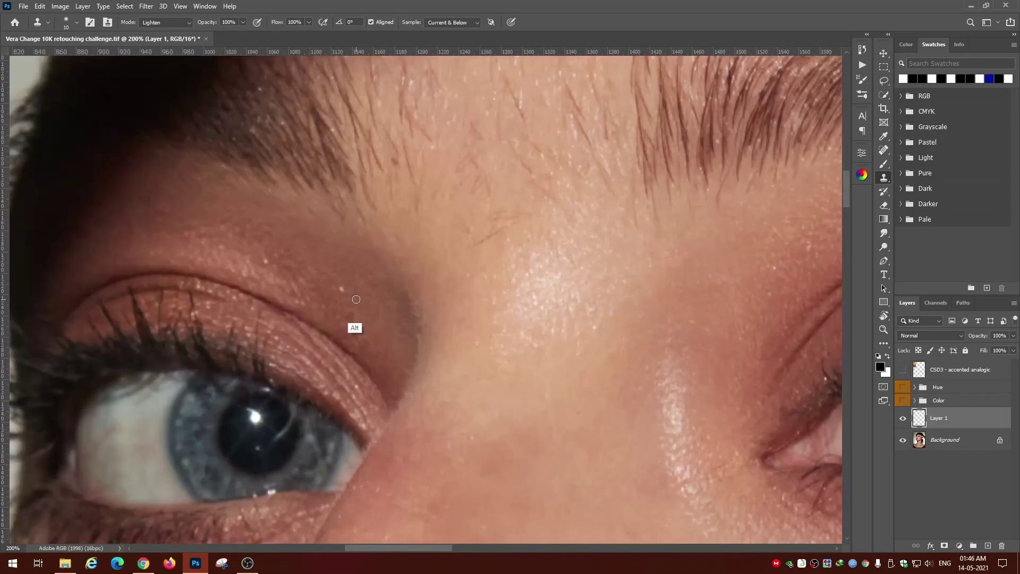
pyautogui.scroll(3, 453, 298)
pyautogui.scroll(1, 442, 306)
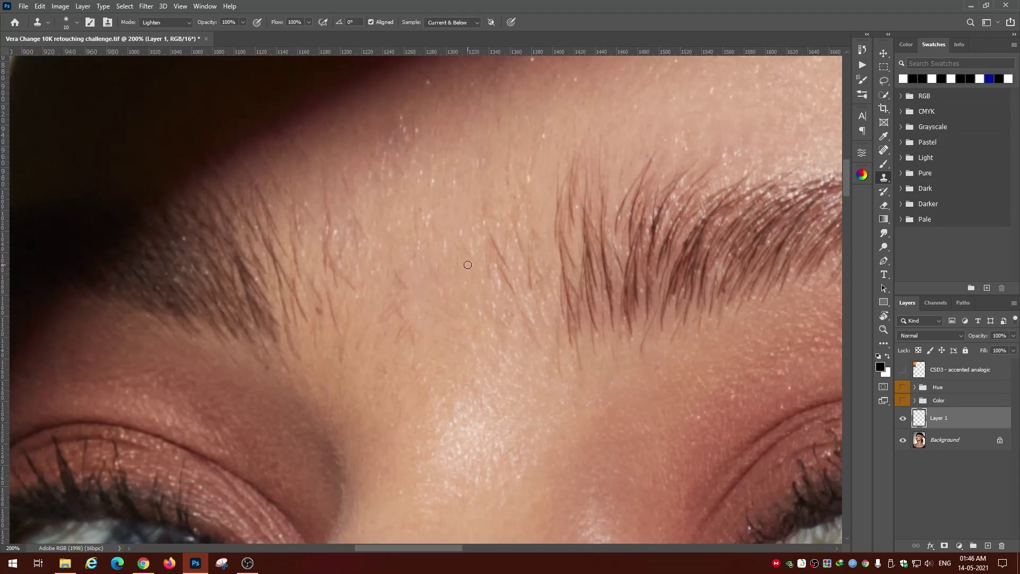
pyautogui.scroll(-4, 468, 265)
pyautogui.scroll(4, 376, 284)
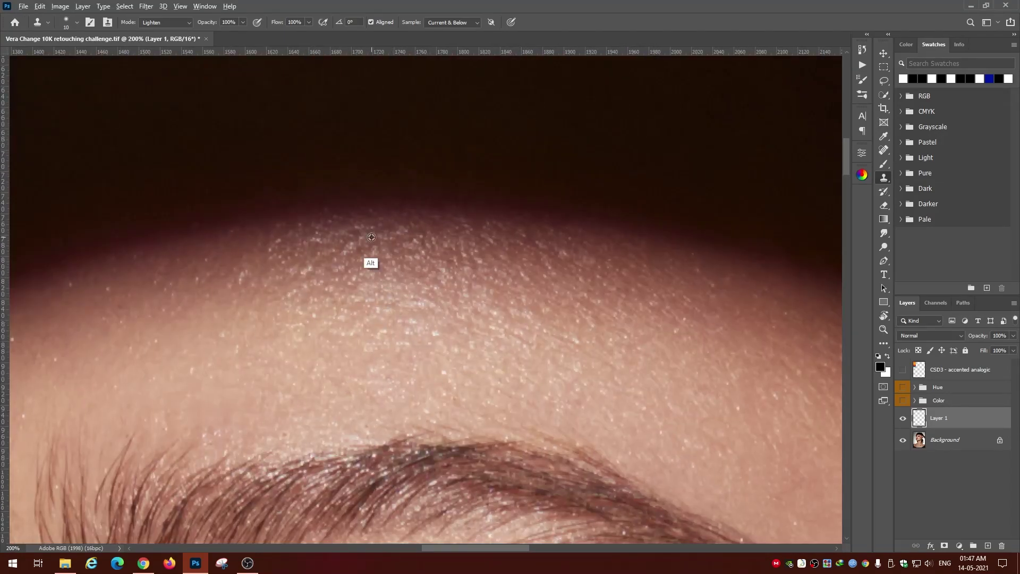
pyautogui.scroll(-2, 506, 341)
pyautogui.hscroll(5, 506, 341)
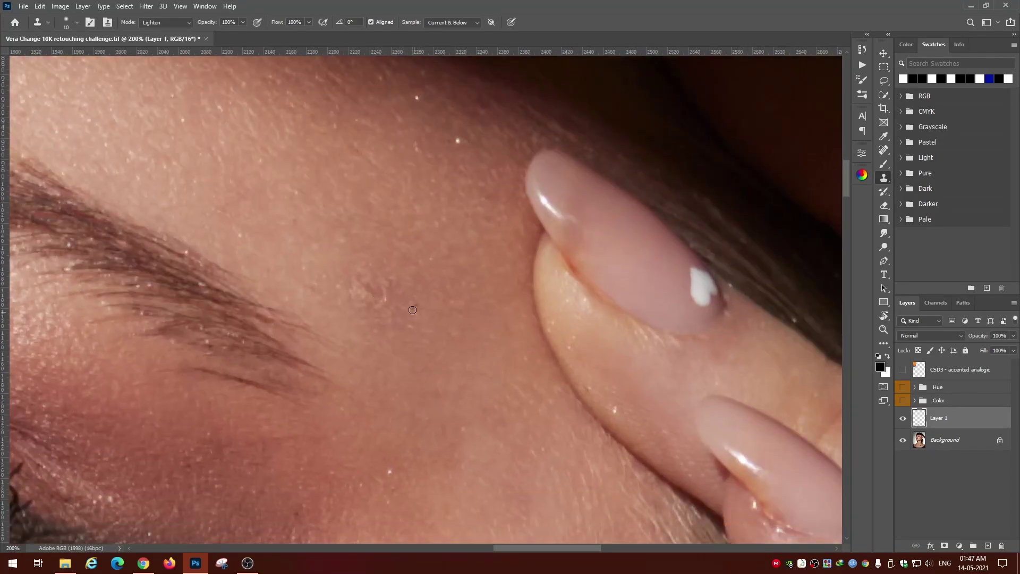
pyautogui.moveTo(359, 289)
pyautogui.mouseDown()
pyautogui.moveTo(380, 303)
pyautogui.moveTo(303, 278)
pyautogui.mouseUp()
# With a 25 px clone brush, lighten the reddish blemish under the eyebrow
pyautogui.press(']')
pyautogui.press(']')
pyautogui.press(']')
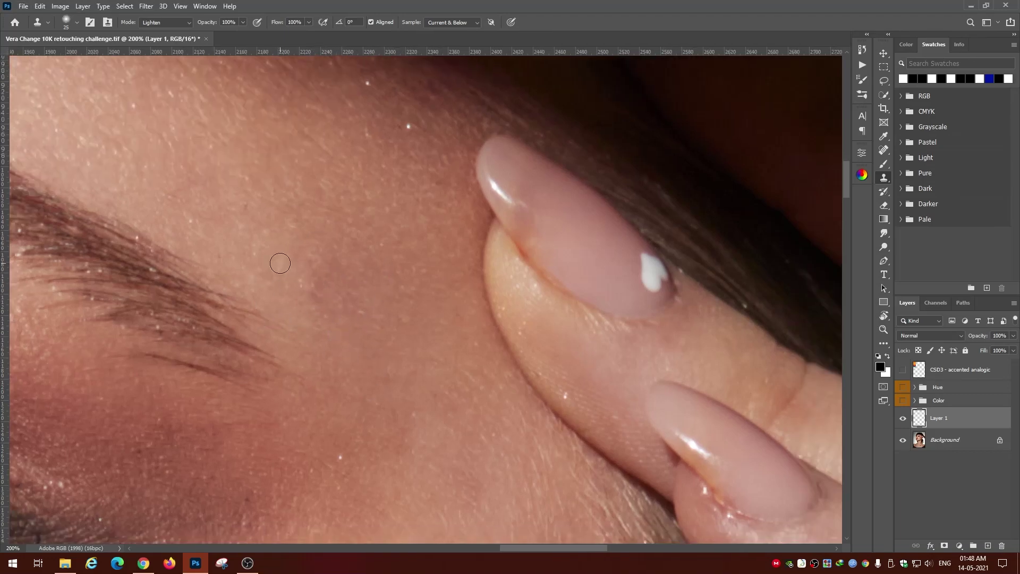
pyautogui.moveTo(333, 360)
pyautogui.mouseDown()
pyautogui.moveTo(428, 268)
pyautogui.moveTo(223, 34)
pyautogui.mouseUp()
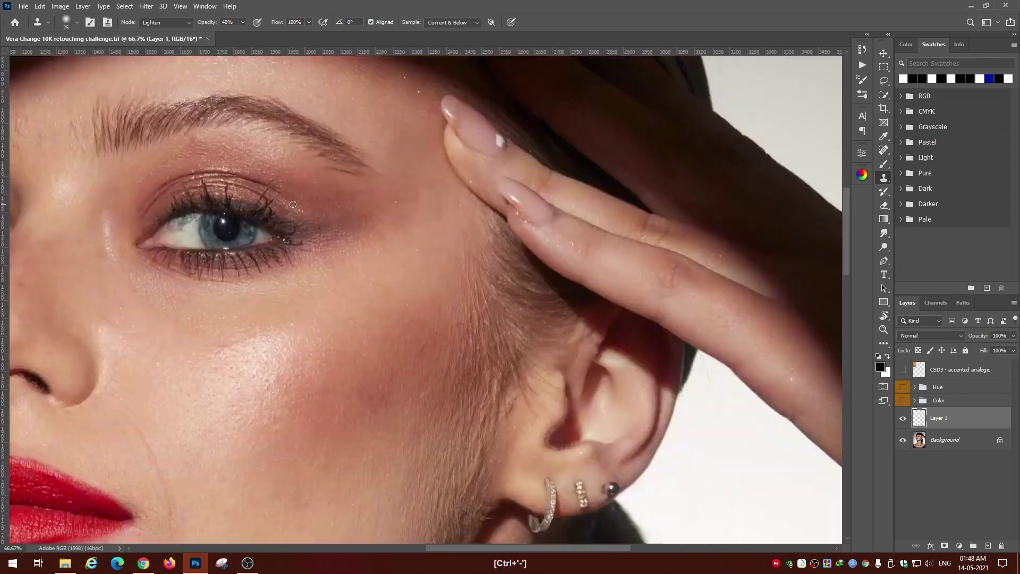
pyautogui.moveTo(332, 311); pyautogui.dragTo(355, 304)
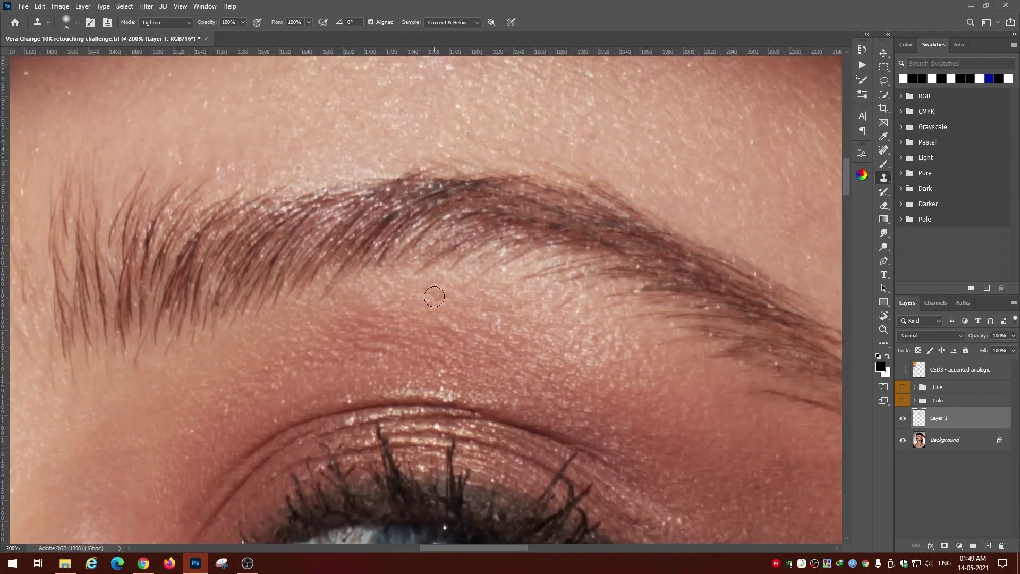
pyautogui.keyDown('alt'); pyautogui.click(317, 320); pyautogui.keyUp('alt')
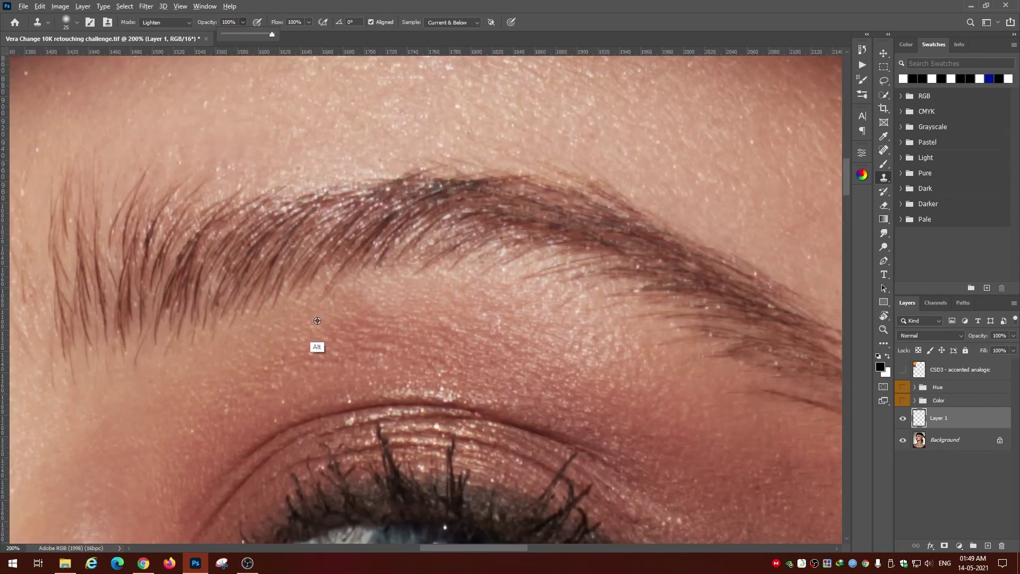
# Clone clean neighbouring skin over the outer eye corner
pyautogui.scroll(-5, 317, 320)
pyautogui.hscroll(5, 597, 364)
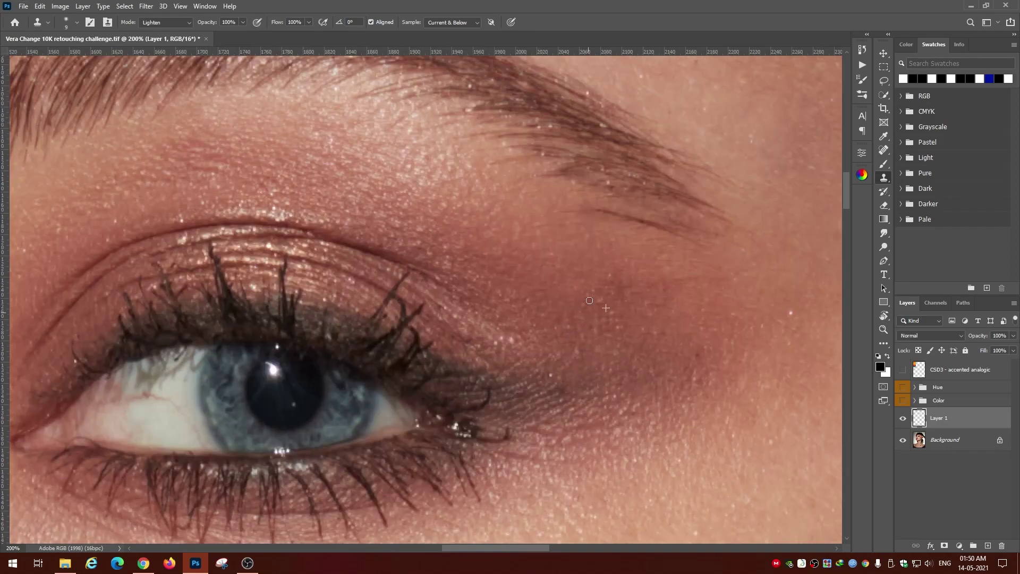
pyautogui.moveTo(701, 360); pyautogui.dragTo(603, 242)
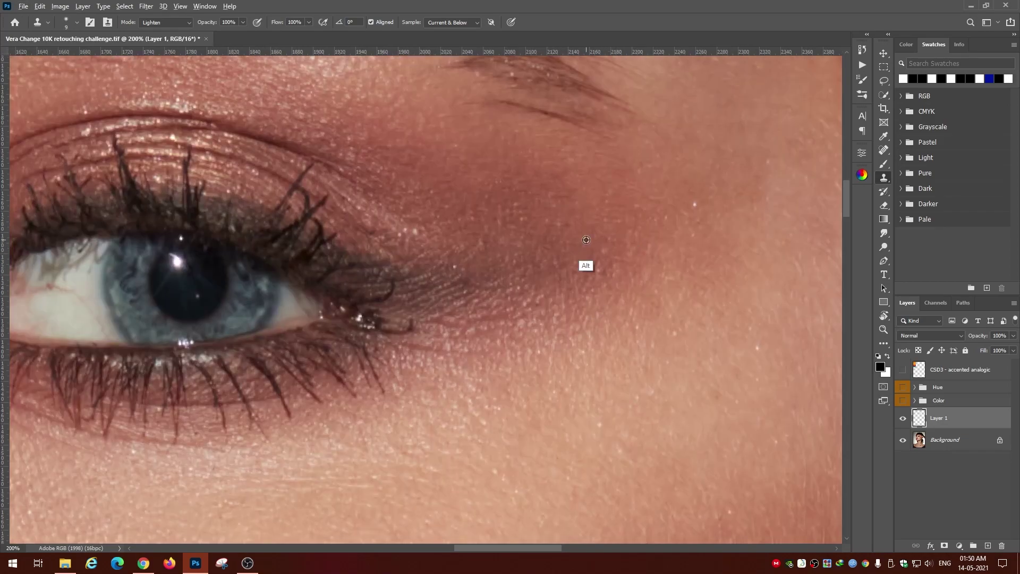
pyautogui.keyDown('alt'); pyautogui.click(422, 344); pyautogui.keyUp('alt')
pyautogui.moveTo(425, 338); pyautogui.dragTo(499, 318)
# Set clone opacity back to 100% and brush size to 15 for the cheek beside the nose
pyautogui.hotkey('ctrl', '-')
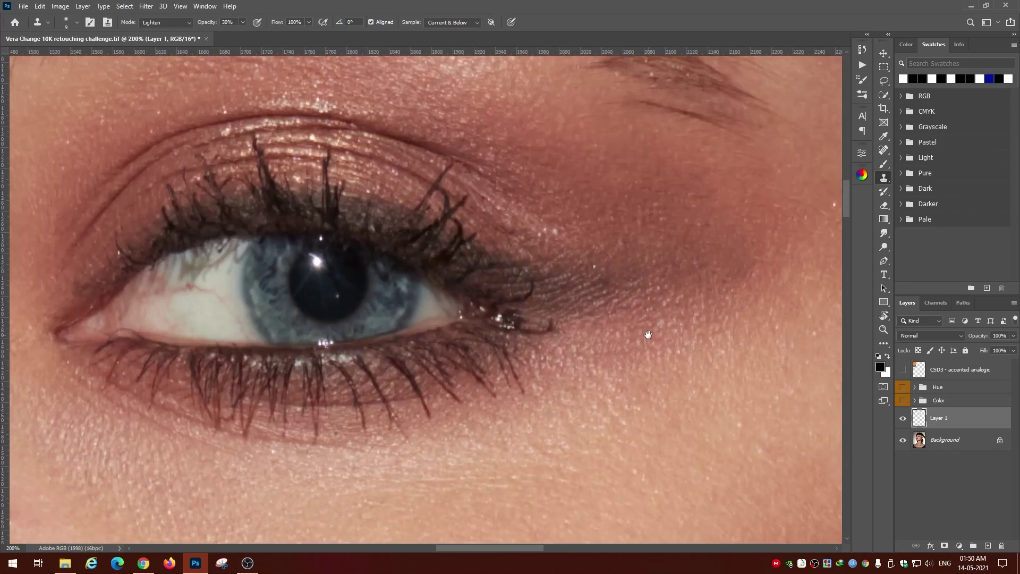
pyautogui.hotkey('ctrl', '-')
pyautogui.hotkey('ctrl', '-')
pyautogui.hotkey('ctrl', '+')
pyautogui.hotkey('ctrl', '+')
pyautogui.hotkey('ctrl', '+')
pyautogui.moveTo(575, 443); pyautogui.dragTo(614, 375)
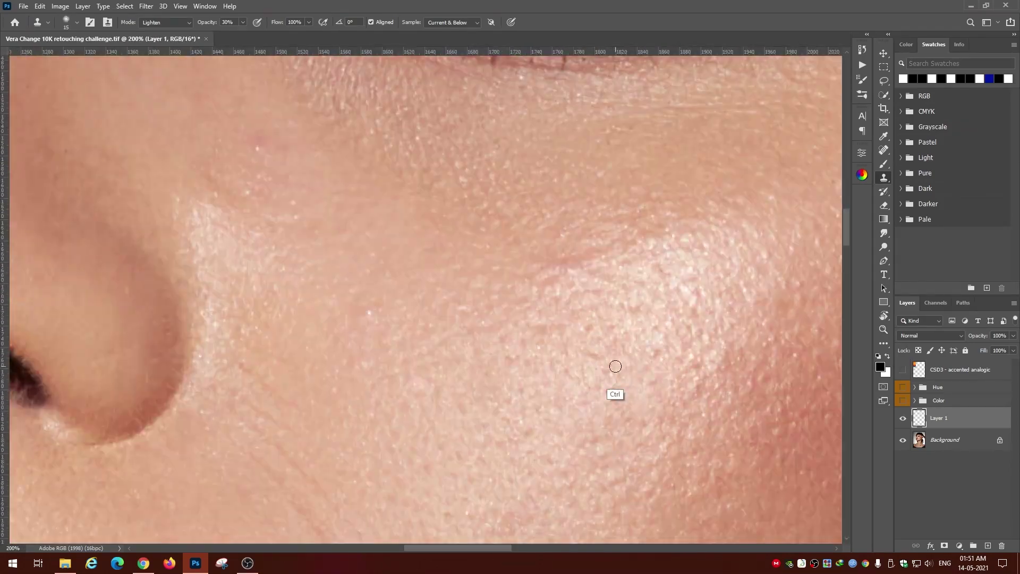
pyautogui.press('0')
pyautogui.press(']')
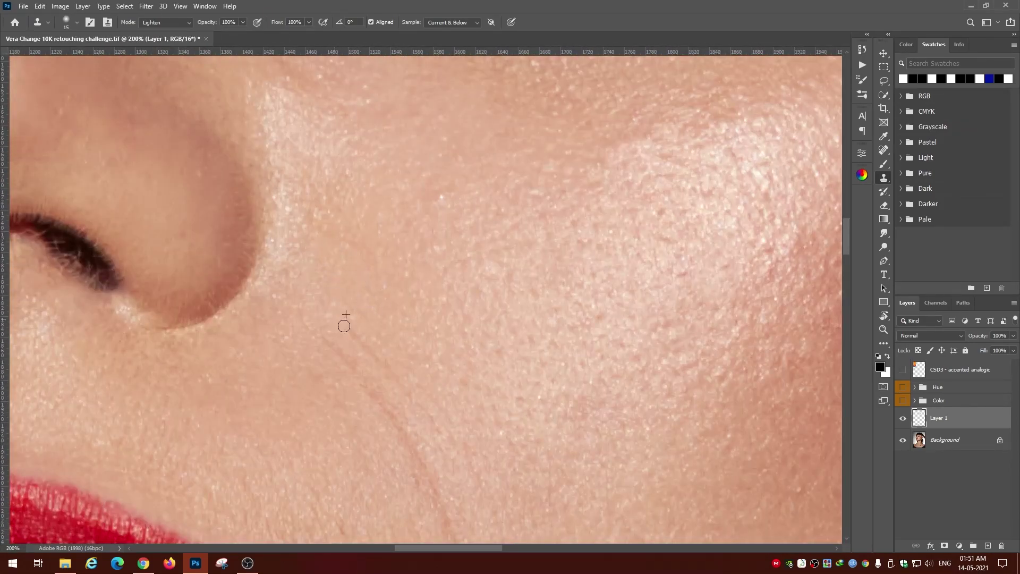
# Sample clean skin beside the lip corner with a smaller brush, then zoom out to the whole face
pyautogui.scroll(-5, 342, 319)
pyautogui.scroll(-1, 448, 287)
pyautogui.keyDown('alt'); pyautogui.click(467, 404); pyautogui.keyUp('alt')
pyautogui.scroll(-1, 444, 250)
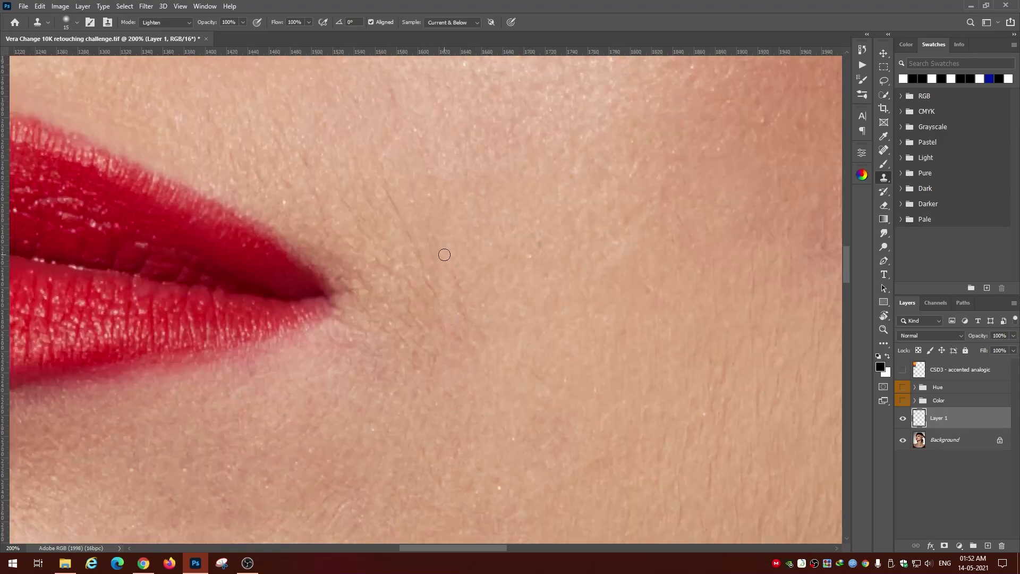
pyautogui.press('[')
pyautogui.press('[')
pyautogui.hotkey('ctrl', '-')
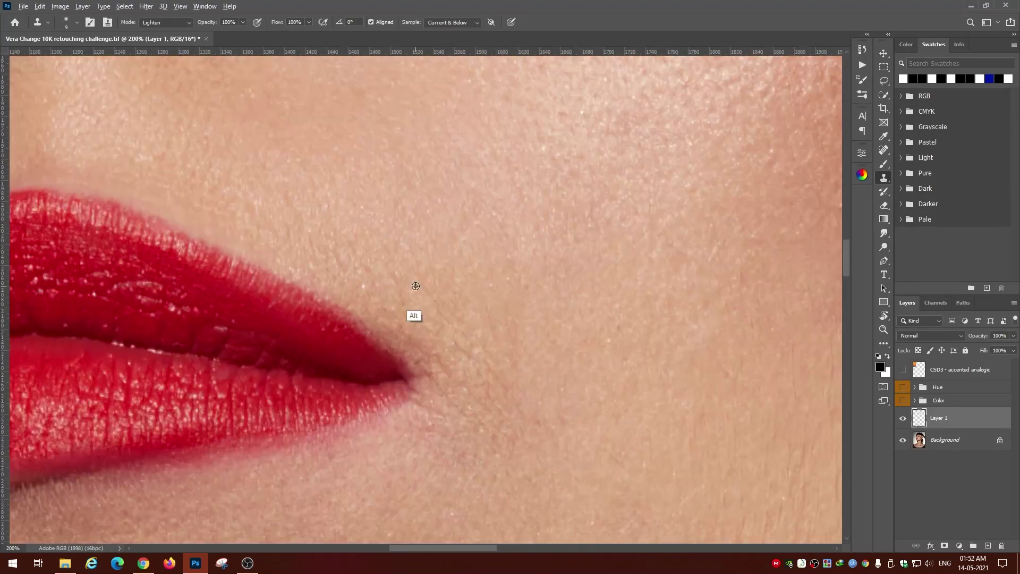
pyautogui.hotkey('ctrl', '-')
pyautogui.hotkey('ctrl', '-')
pyautogui.hotkey('ctrl', '-')
pyautogui.hotkey('ctrl', '-')
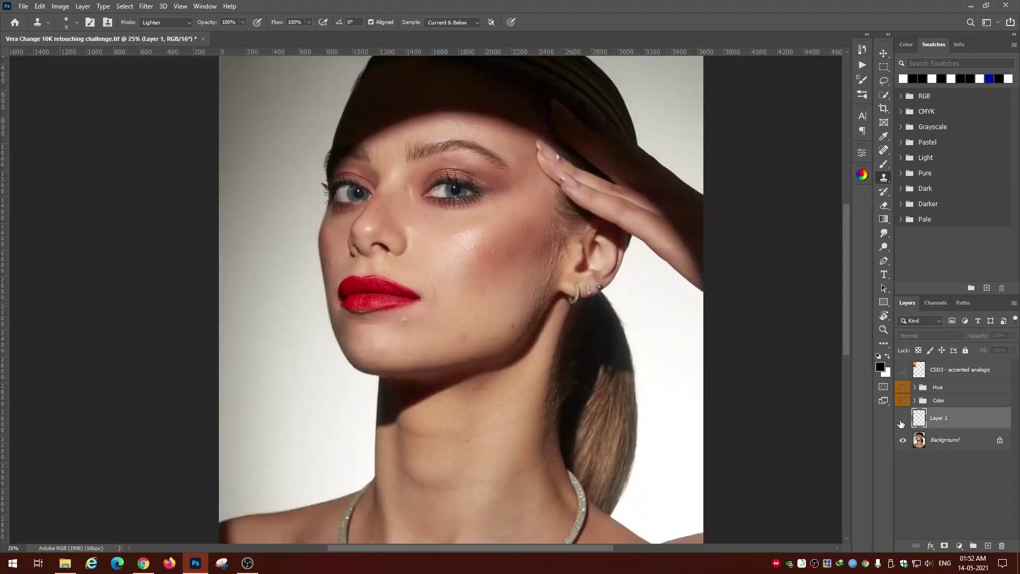
# Turn Layer 1 back on and zoom in on the nose with a larger clone brush
pyautogui.click(902, 418)
pyautogui.hotkey('ctrl', '+')
pyautogui.hotkey('ctrl', '+')
pyautogui.hotkey('ctrl', '+')
pyautogui.moveTo(605, 293); pyautogui.dragTo(584, 130)
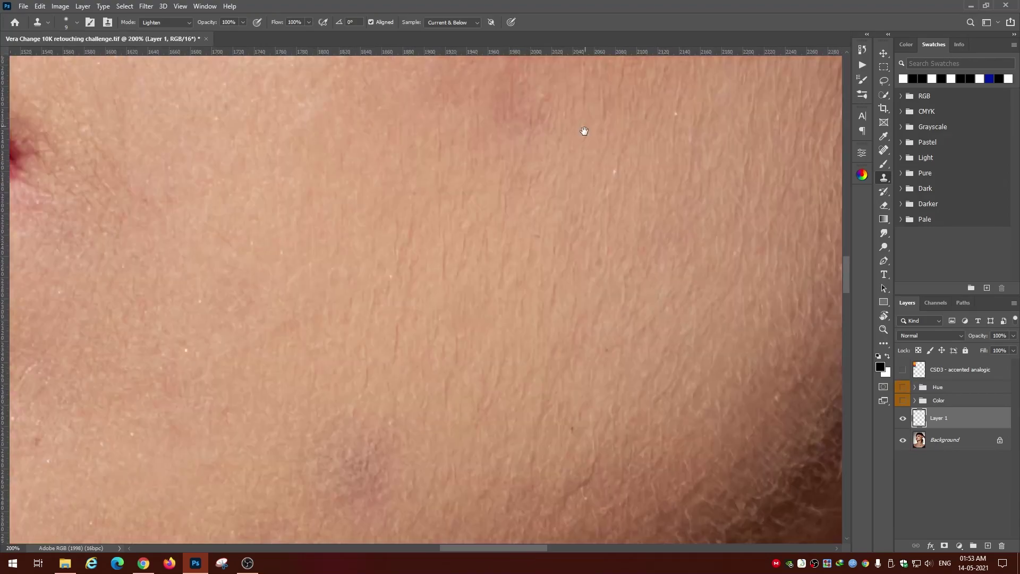
pyautogui.scroll(-5, 584, 213)
pyautogui.hscroll(-3, 425, 319)
pyautogui.hscroll(-3, 319, 340)
pyautogui.press(']')
pyautogui.press(']')
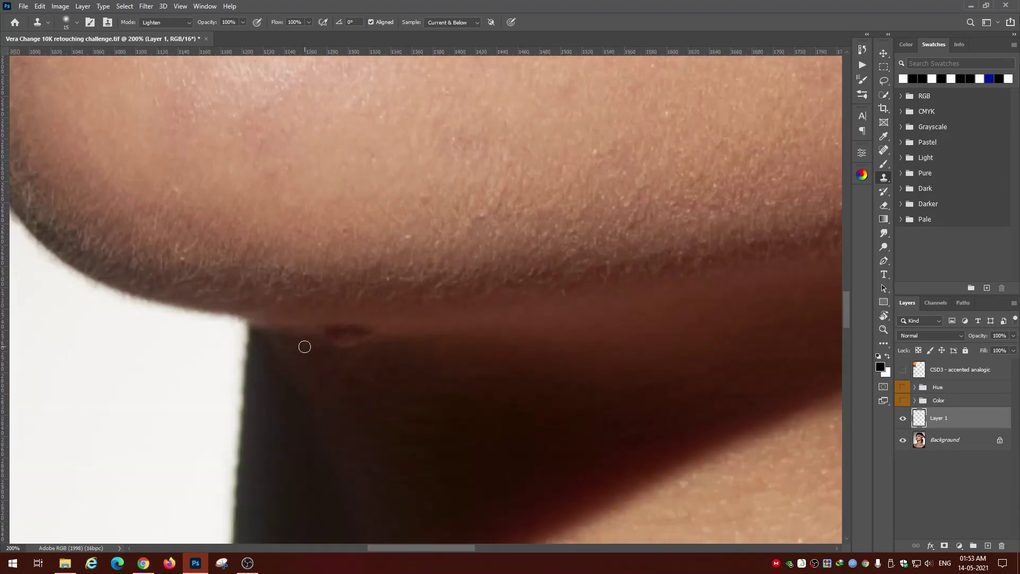
pyautogui.press(']')
pyautogui.press(']')
pyautogui.hscroll(1, 408, 441)
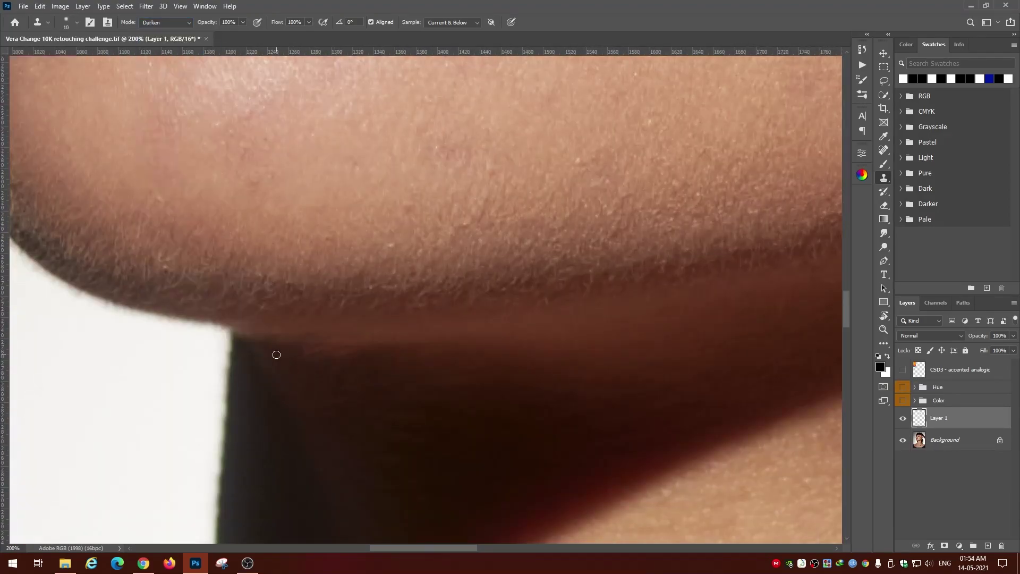
pyautogui.hotkey('ctrl', '-')
pyautogui.hotkey('ctrl', '-')
pyautogui.hotkey('ctrl', '-')
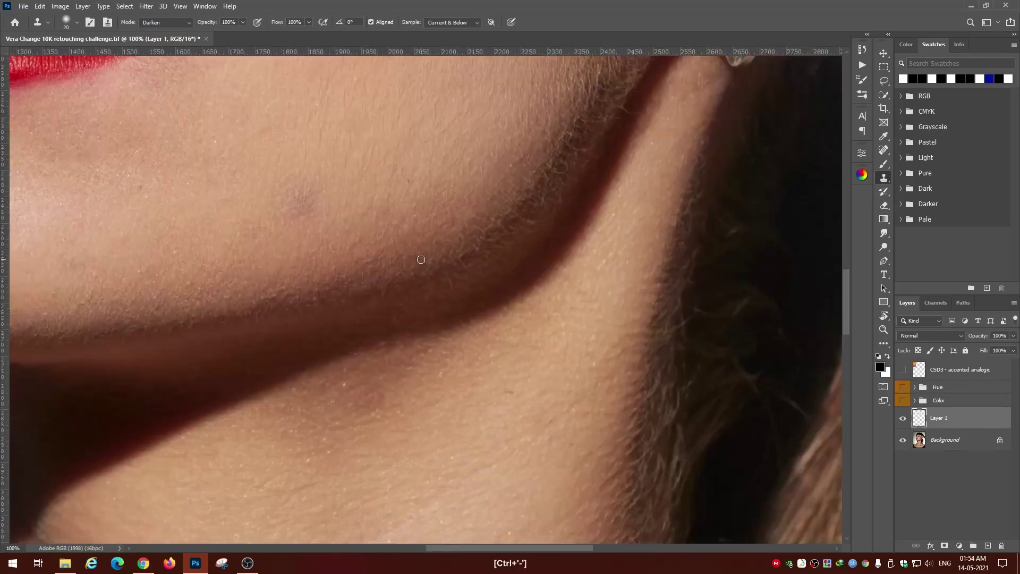
pyautogui.hotkey('ctrl', '-')
pyautogui.hotkey('ctrl', '-')
pyautogui.hotkey('ctrl', '-')
pyautogui.hotkey('ctrl', '+')
pyautogui.hotkey('ctrl', '+')
pyautogui.hotkey('ctrl', '+')
pyautogui.hotkey('ctrl', '+')
pyautogui.hotkey('ctrl', '+')
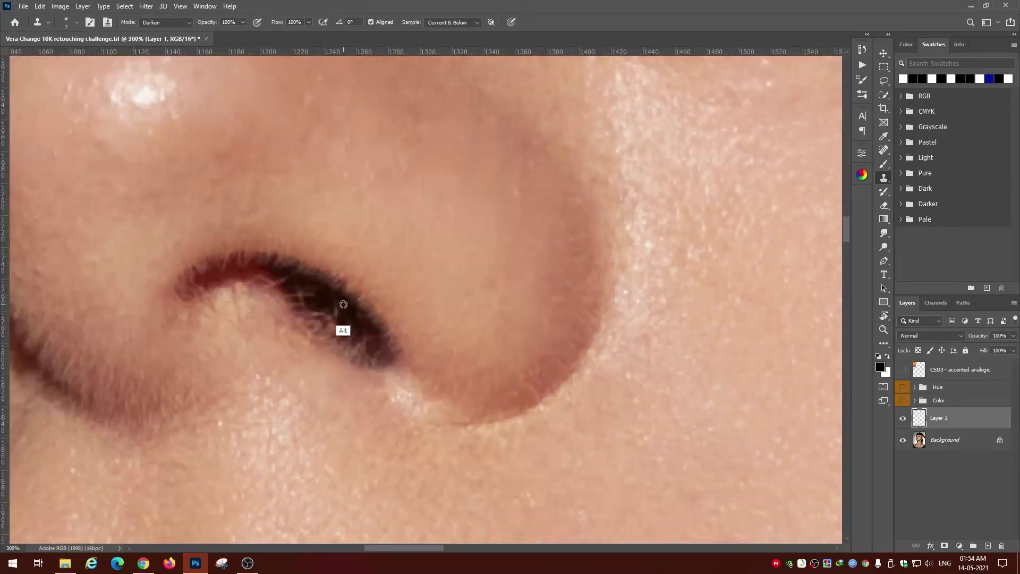
# Sample the dark nostril tone and darken the light hairs inside and along the nostril edges
pyautogui.keyDown('alt'); pyautogui.click(343, 304); pyautogui.keyUp('alt')
pyautogui.moveTo(317, 281); pyautogui.dragTo(357, 316)
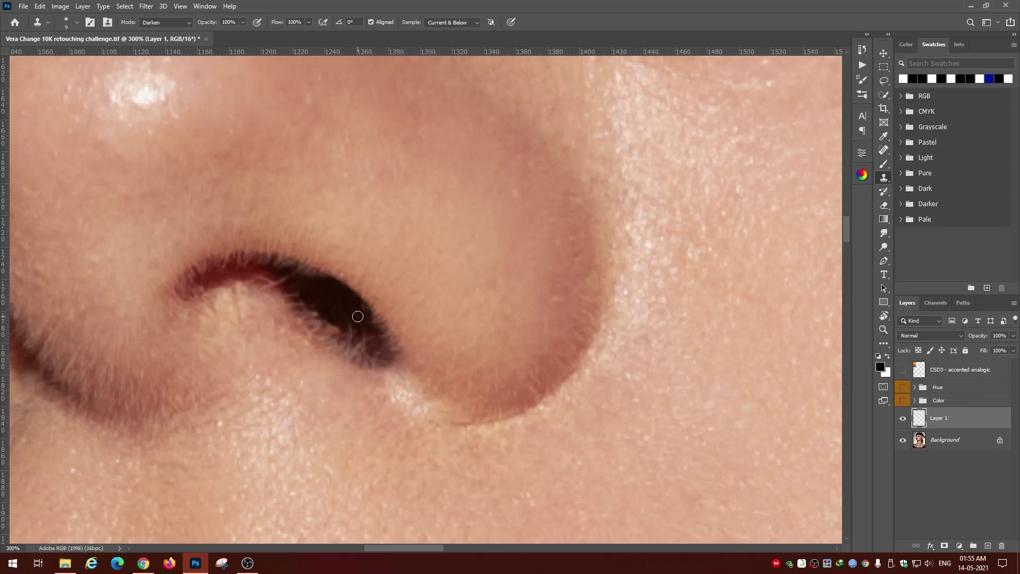
pyautogui.scroll(1, 312, 295)
pyautogui.press(']')
pyautogui.press(']')
pyautogui.hscroll(-2, 386, 330)
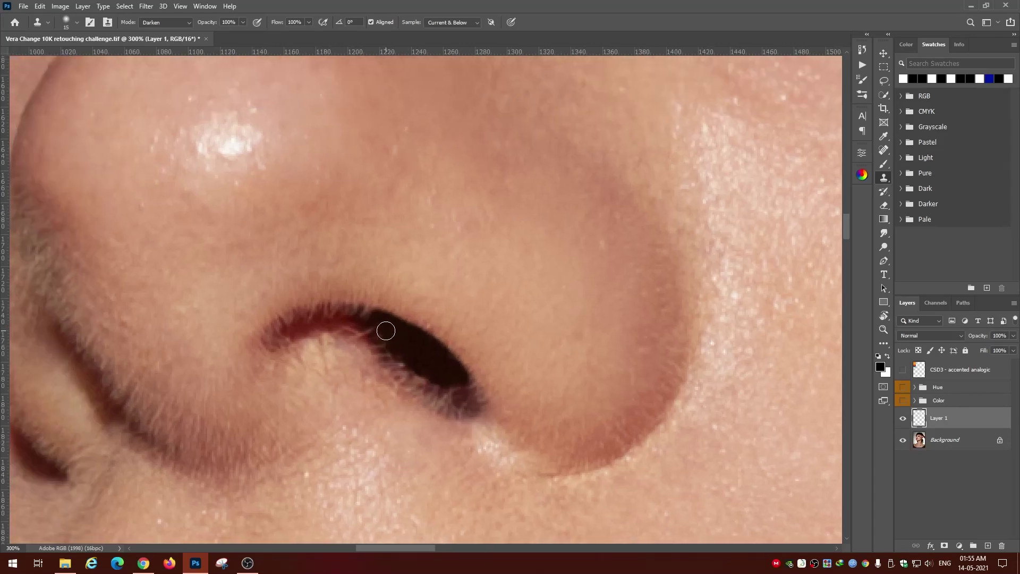
pyautogui.scroll(-1, 427, 357)
pyautogui.hscroll(1, 427, 358)
pyautogui.moveTo(409, 301); pyautogui.dragTo(361, 279)
pyautogui.press(']')
pyautogui.press(']')
pyautogui.press(']')
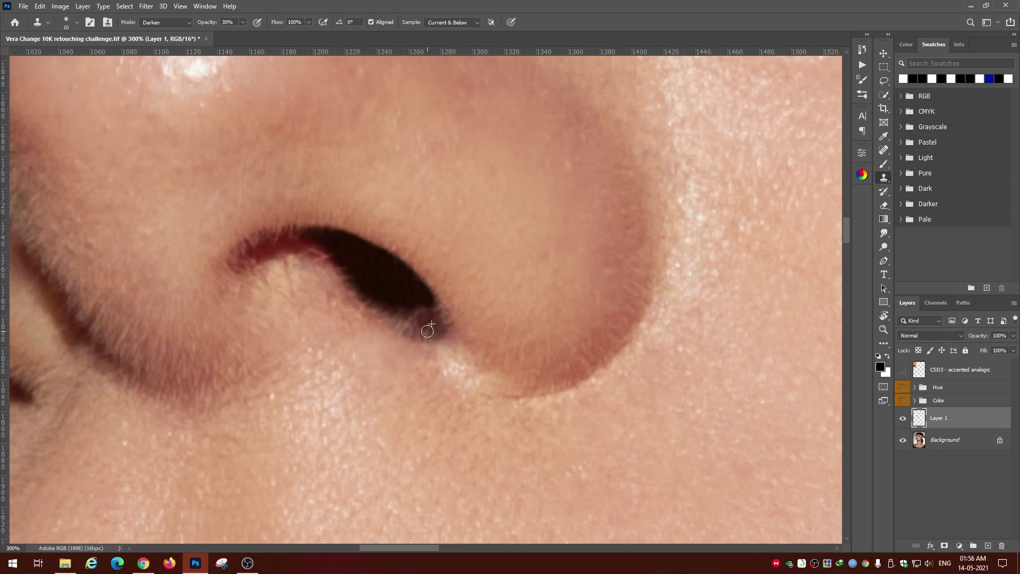
pyautogui.click(427, 331)
# Clone over the nostril edge at 100%, then smooth the red rim at 40% opacity
pyautogui.press('0')
pyautogui.press('[')
pyautogui.press('[')
pyautogui.press('[')
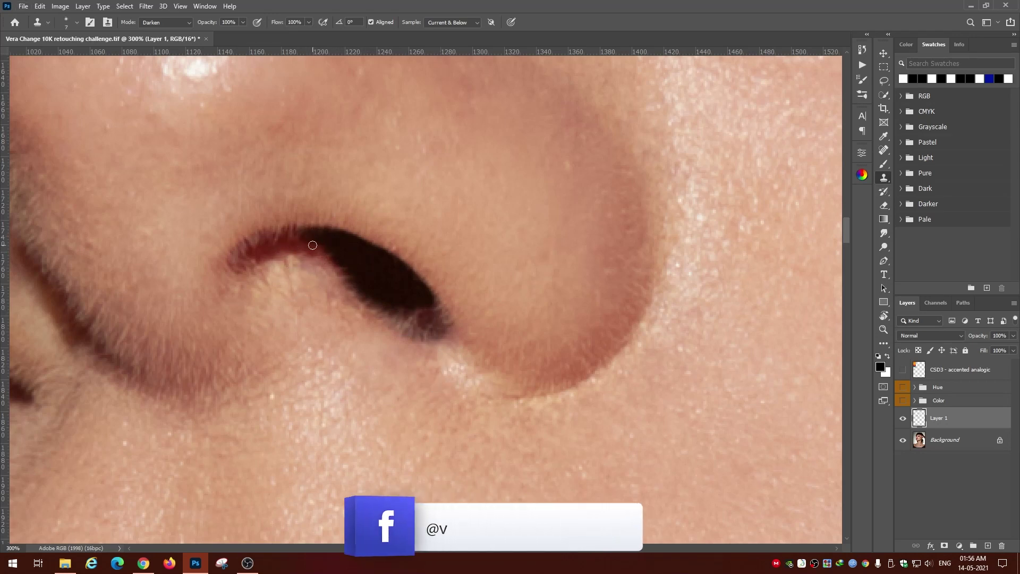
pyautogui.click(321, 247)
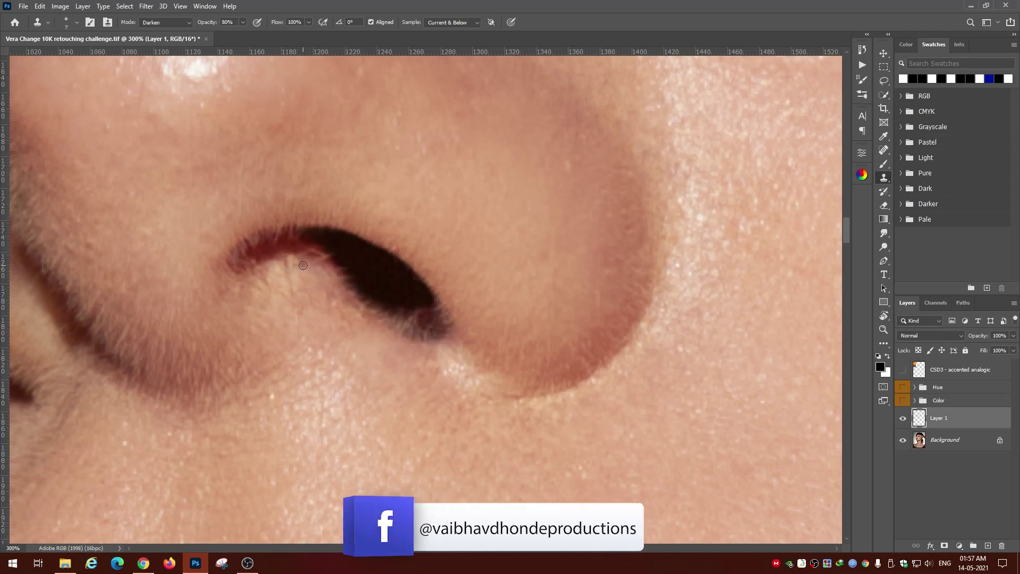
pyautogui.click(255, 243)
pyautogui.press('0')
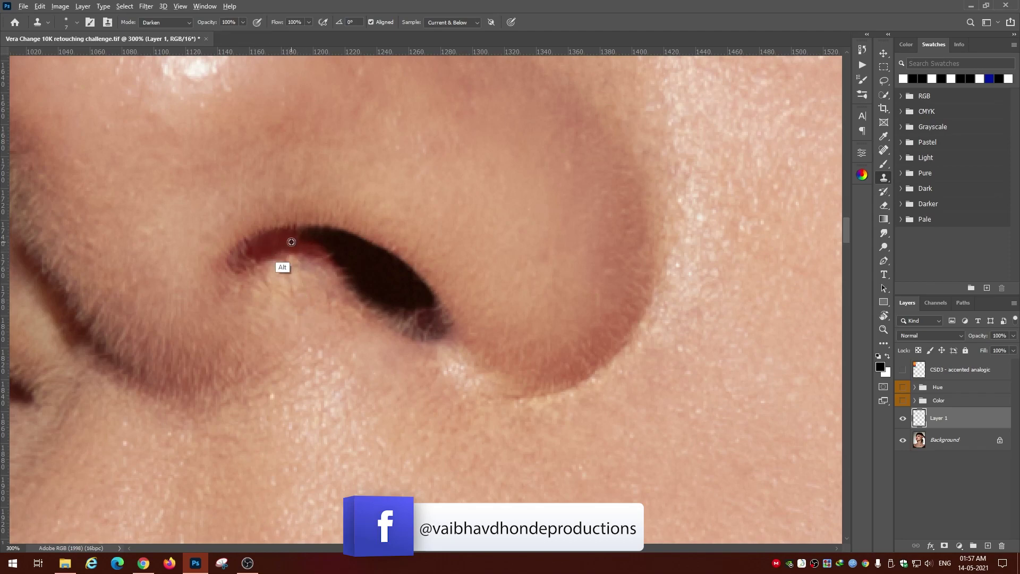
pyautogui.keyDown('alt'); pyautogui.click(265, 253); pyautogui.keyUp('alt')
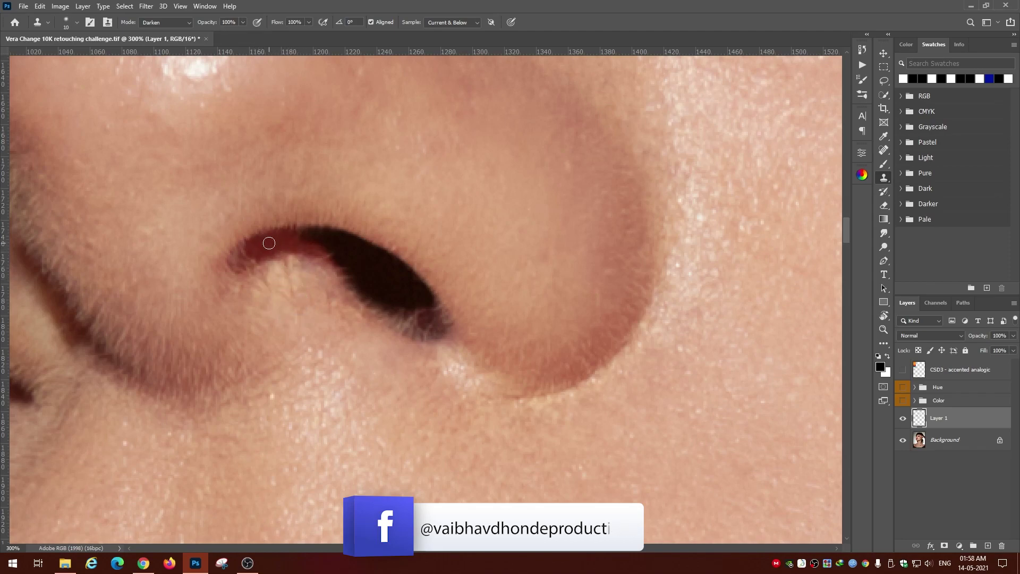
pyautogui.moveTo(260, 244); pyautogui.dragTo(234, 262)
pyautogui.press('4')
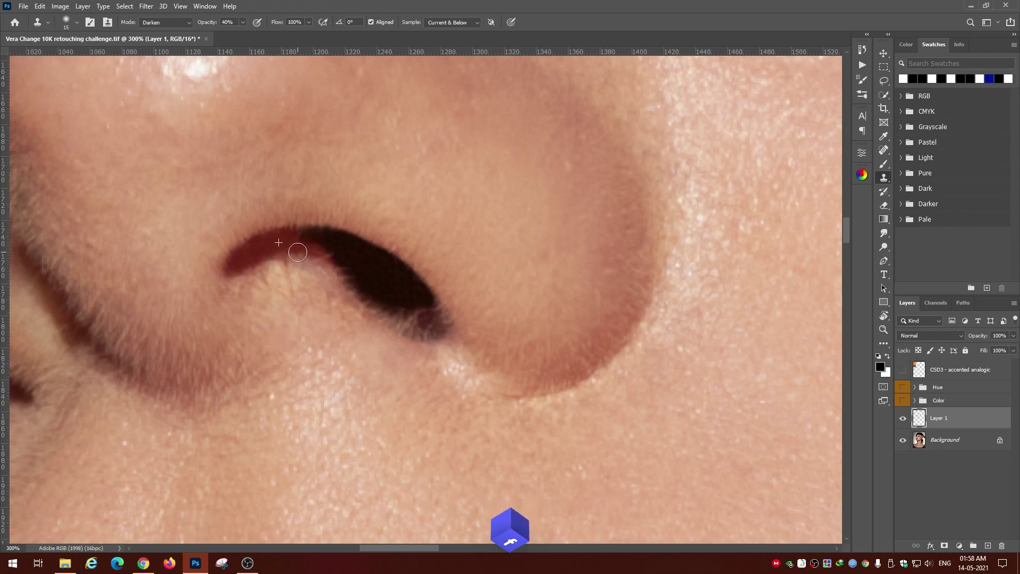
pyautogui.moveTo(318, 238); pyautogui.dragTo(424, 211)
# Try lightening the nostril crease stripe at 85% opacity, then undo it
pyautogui.moveTo(182, 307); pyautogui.dragTo(342, 296)
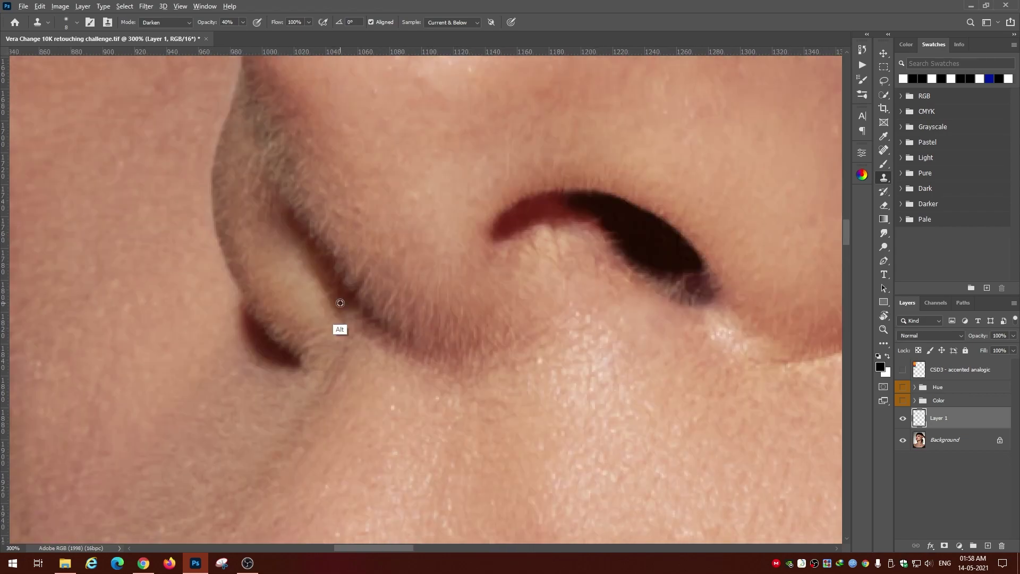
pyautogui.press('8')
pyautogui.press('5')
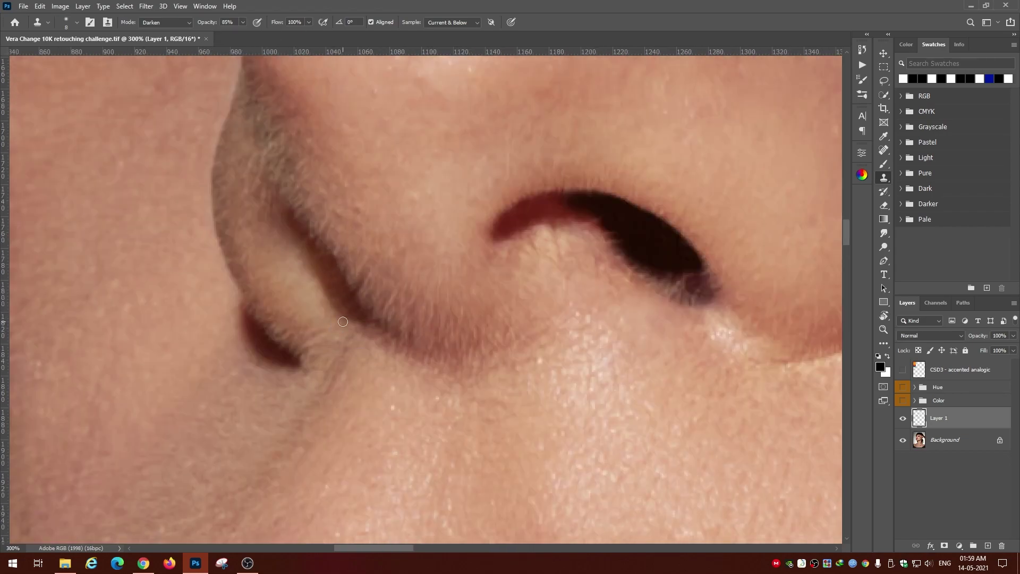
pyautogui.press(']')
pyautogui.press(']')
pyautogui.press(']')
pyautogui.moveTo(318, 243)
pyautogui.mouseDown()
pyautogui.moveTo(301, 223)
pyautogui.moveTo(351, 311)
pyautogui.mouseUp()
pyautogui.press('[')
pyautogui.press('[')
pyautogui.press('[')
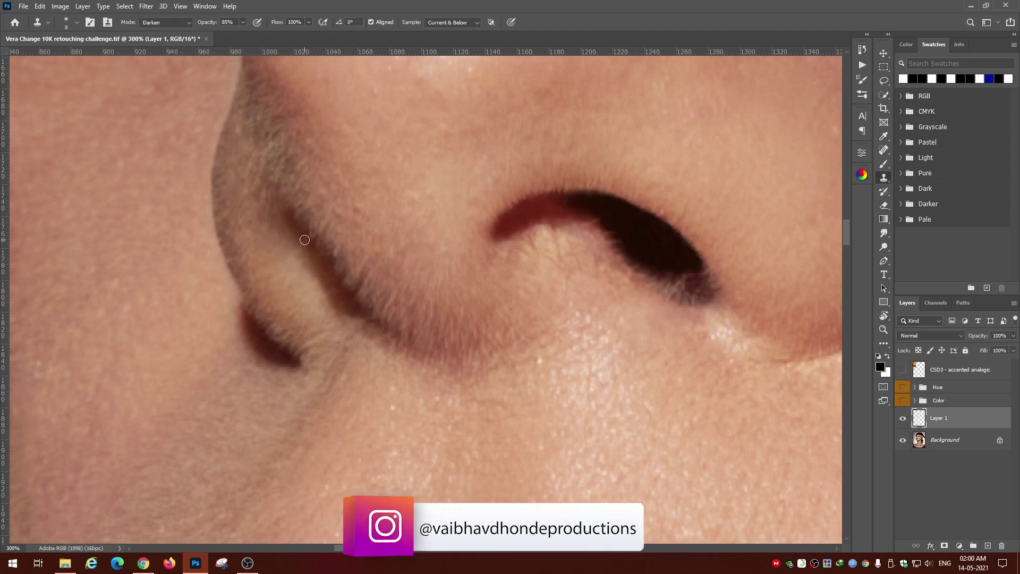
pyautogui.hotkey('ctrl', 'z')
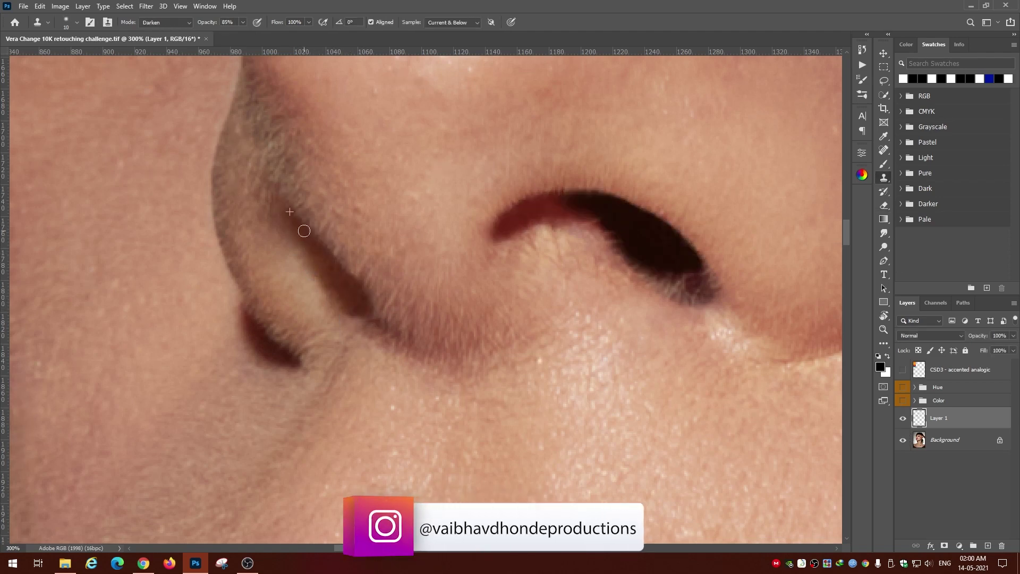
pyautogui.scroll(-5, 299, 297)
pyautogui.scroll(5, 531, 265)
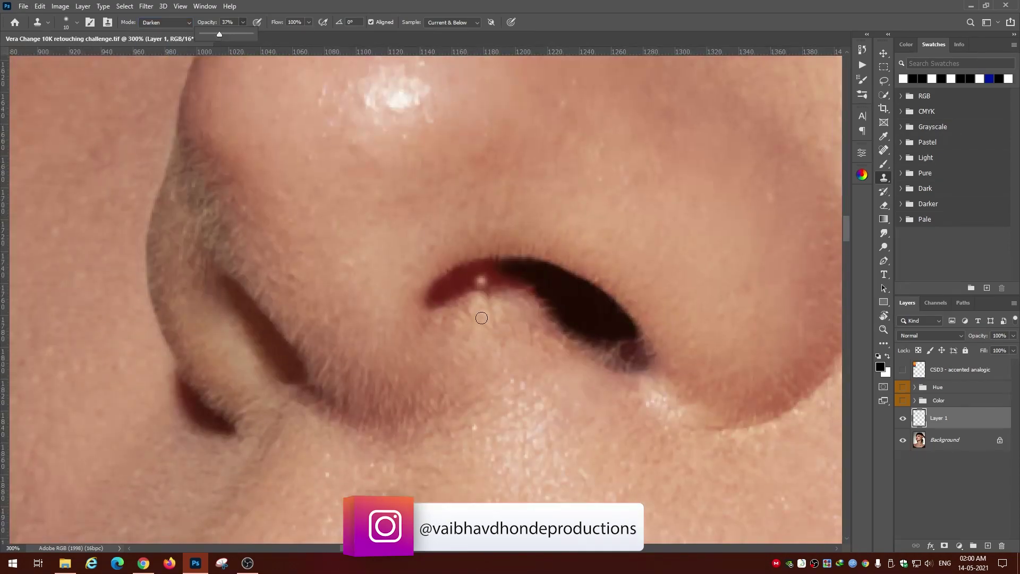
# Clone over the lower nostril edge at 37% opacity with a smaller brush
pyautogui.press('[')
pyautogui.press('[')
pyautogui.press('3')
pyautogui.press('7')
pyautogui.hscroll(2, 594, 333)
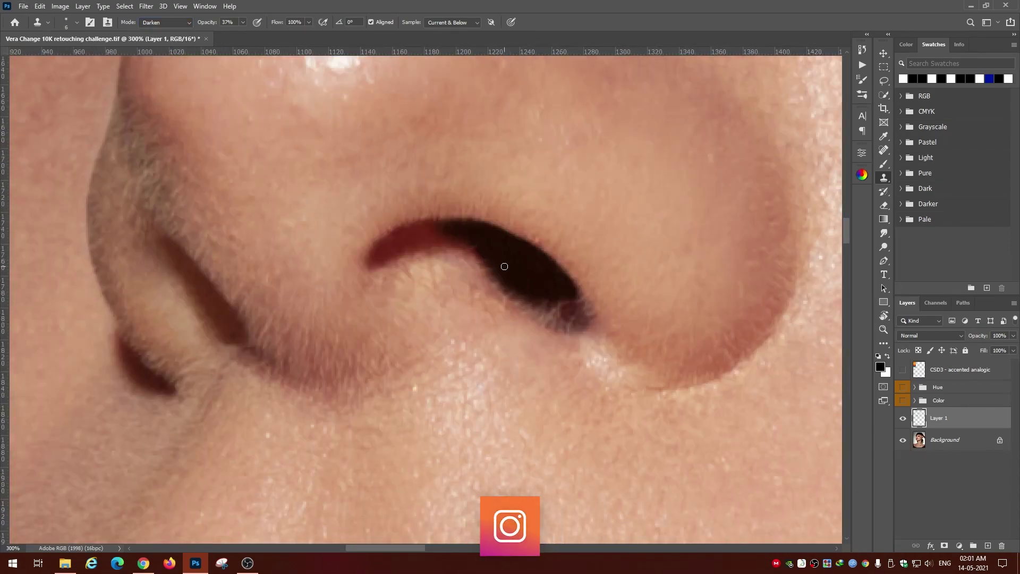
pyautogui.moveTo(567, 314); pyautogui.dragTo(562, 310)
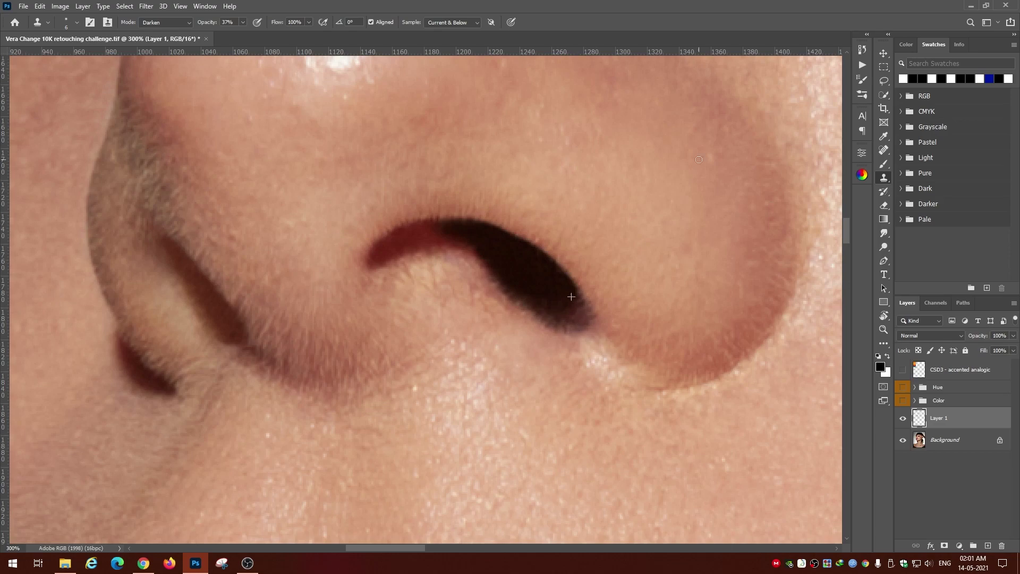
pyautogui.scroll(-5, 698, 160)
pyautogui.scroll(4, 379, 349)
# Switch clone blending to Lighten, then back to Darken at 77% opacity
pyautogui.click(166, 22)
pyautogui.click(159, 39)
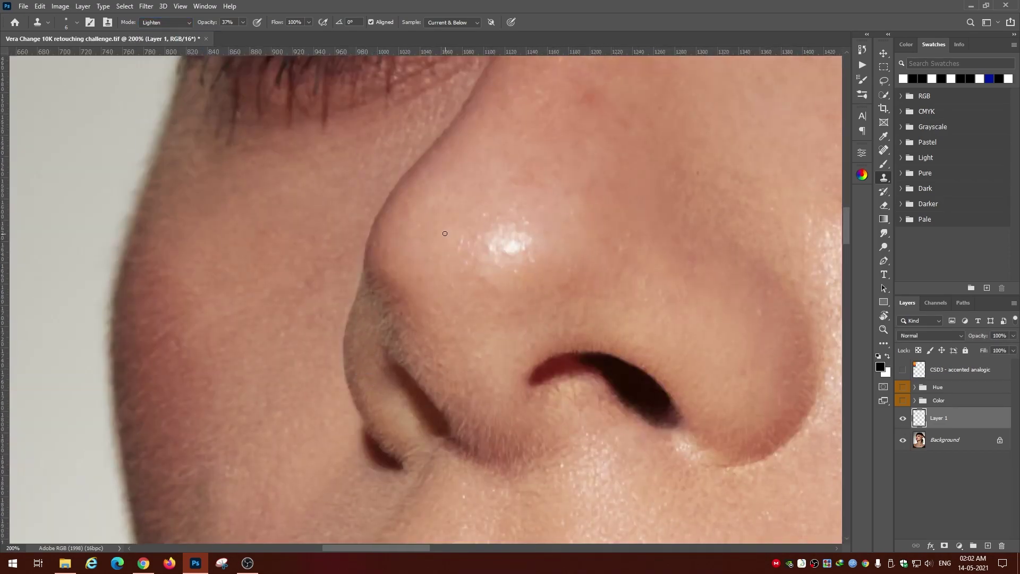
pyautogui.hotkey('shift', 'alt', 'k')
pyautogui.press('7')
pyautogui.press('7')
pyautogui.scroll(-2, 395, 299)
pyautogui.hscroll(2, 363, 376)
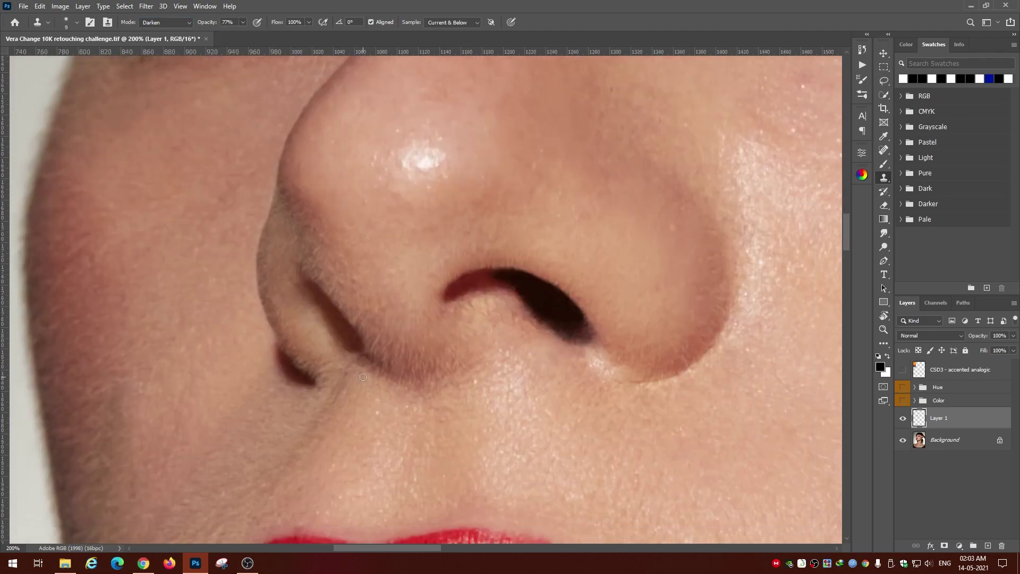
pyautogui.scroll(1, 394, 372)
pyautogui.scroll(1, 371, 319)
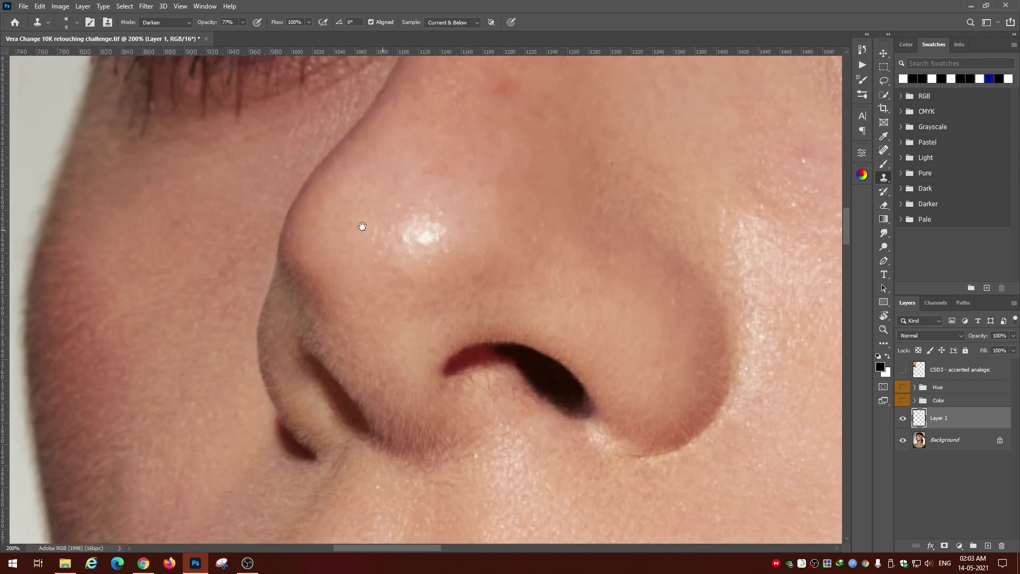
pyautogui.hscroll(5, 362, 227)
pyautogui.hscroll(2, 558, 175)
pyautogui.scroll(2, 433, 194)
# Set the Clone Stamp to Lighten mode at 100% opacity and zoom in
pyautogui.hotkey('ctrl', '-')
pyautogui.hotkey('ctrl', '-')
pyautogui.hotkey('ctrl', '-')
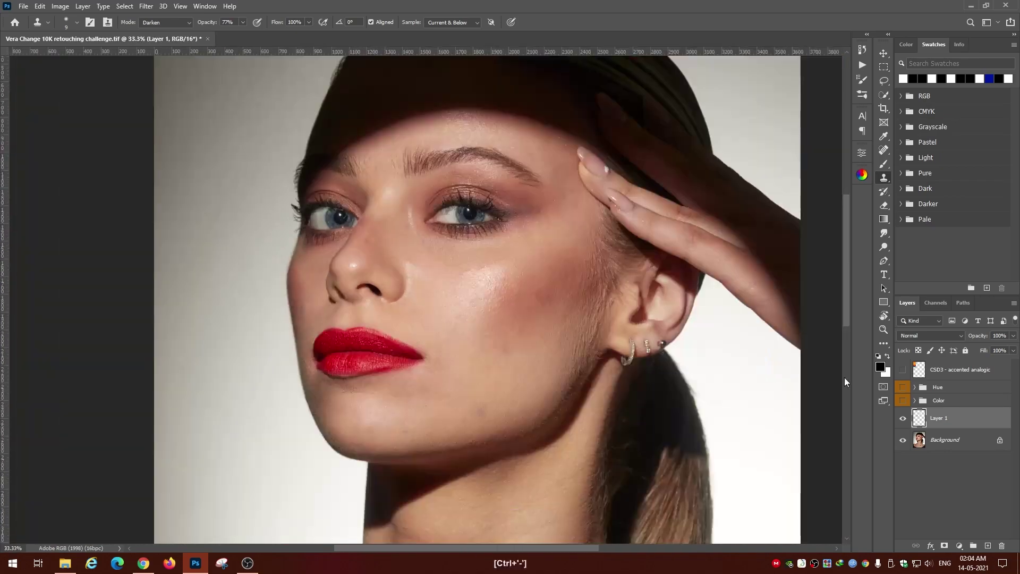
pyautogui.scroll(2, 531, 318)
pyautogui.hotkey('ctrl', '+')
pyautogui.scroll(-5, 481, 284)
pyautogui.hscroll(-3, 489, 245)
pyautogui.scroll(10, 206, 317)
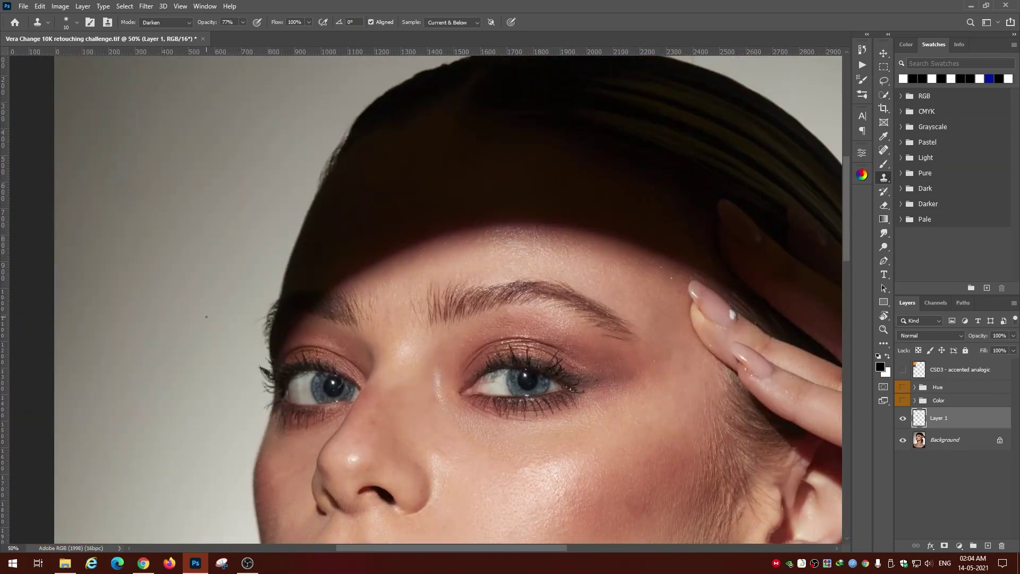
pyautogui.hotkey('shift', 'alt', 'g')
pyautogui.press('0')
pyautogui.hotkey('ctrl', '+')
# Pan along the top of the head and ponytail edge over the stray hairs
pyautogui.scroll(2, 371, 371)
pyautogui.hscroll(-2, 372, 372)
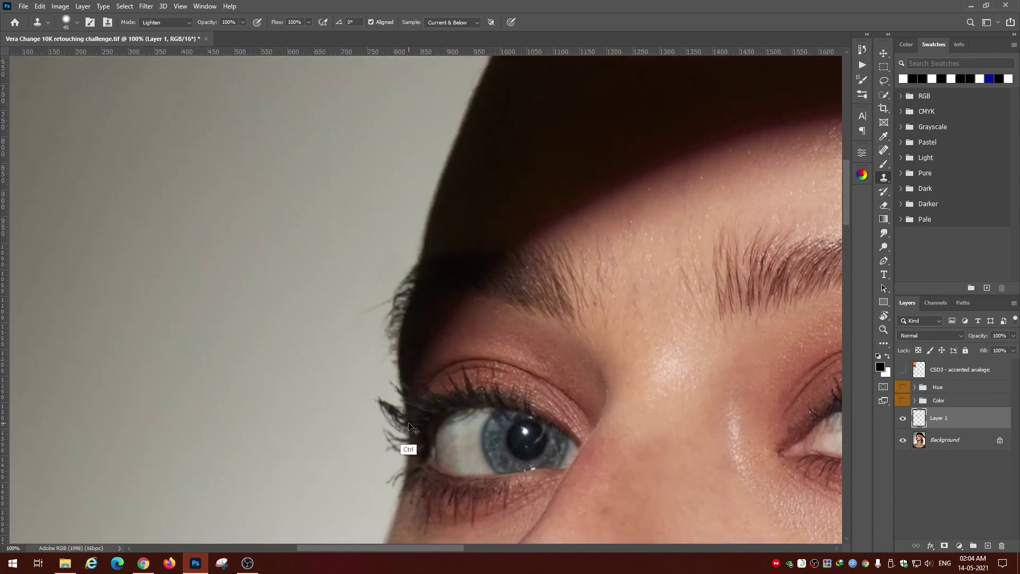
pyautogui.scroll(-3, 391, 262)
pyautogui.scroll(8, 344, 246)
pyautogui.hscroll(5, 285, 341)
pyautogui.scroll(2, 285, 342)
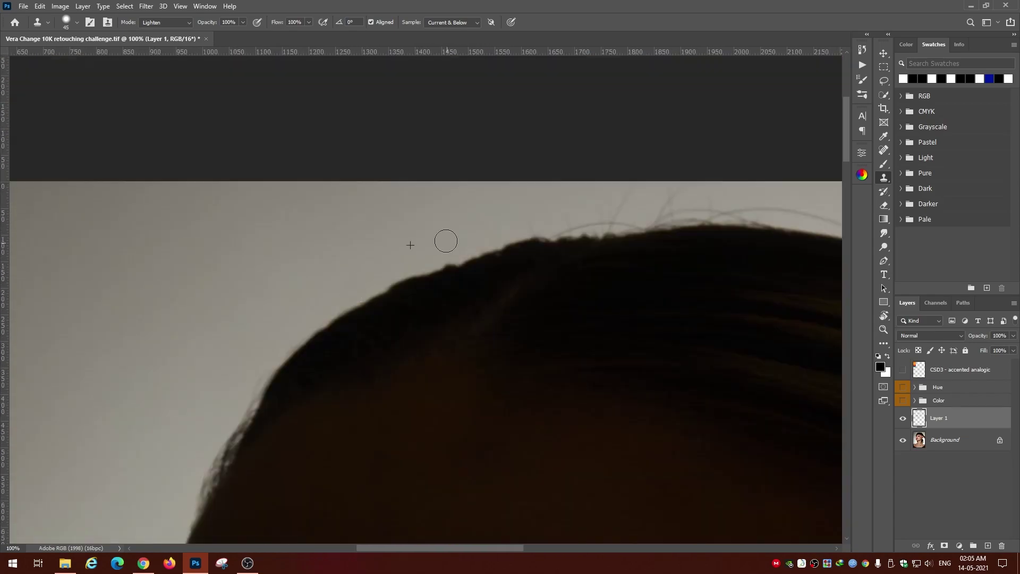
pyautogui.hscroll(3, 446, 241)
pyautogui.scroll(-1, 391, 182)
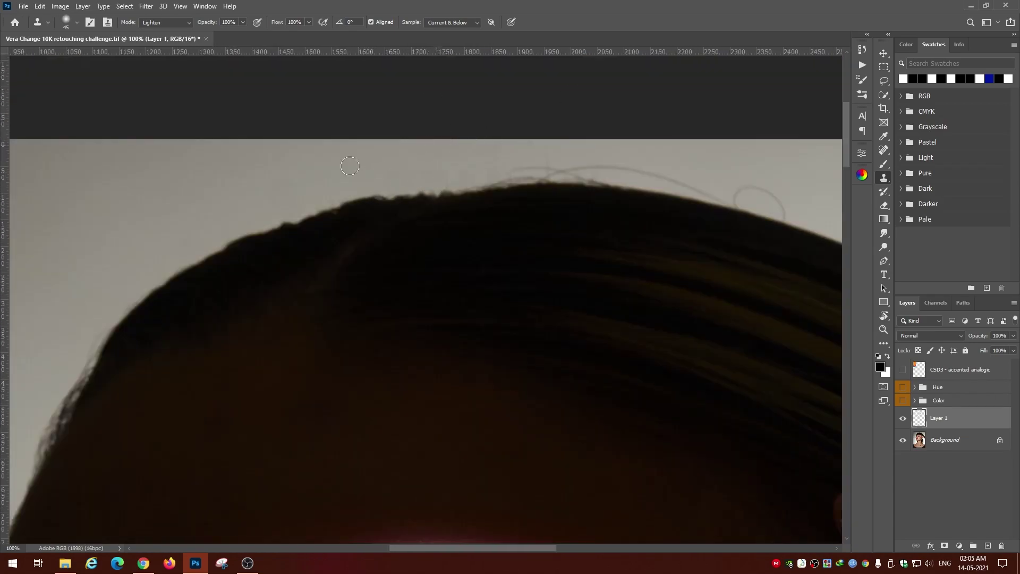
pyautogui.hscroll(3, 398, 160)
pyautogui.scroll(3, 531, 239)
pyautogui.hscroll(3, 483, 298)
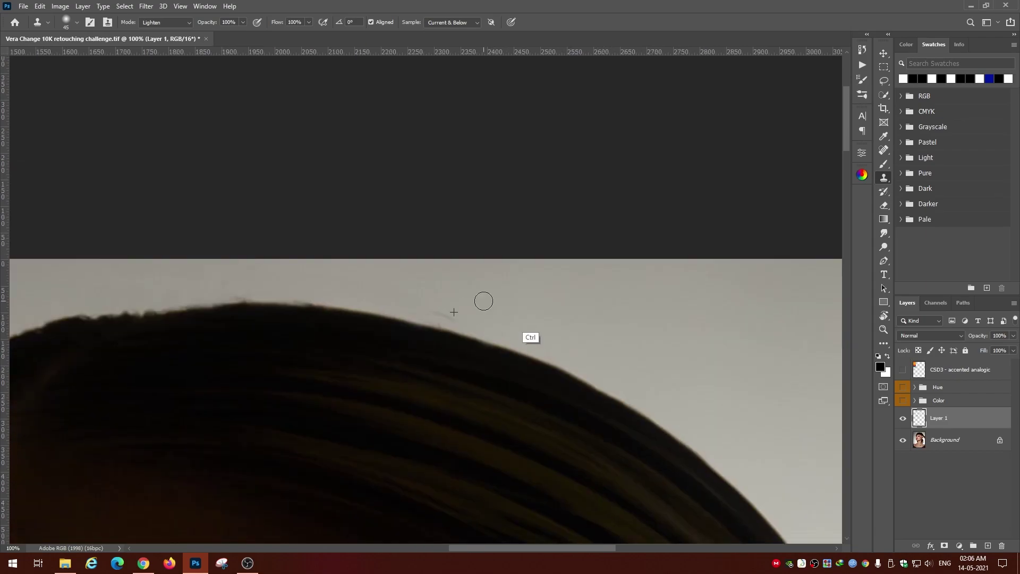
pyautogui.hscroll(4, 501, 313)
pyautogui.scroll(-5, 501, 233)
pyautogui.scroll(5, 485, 246)
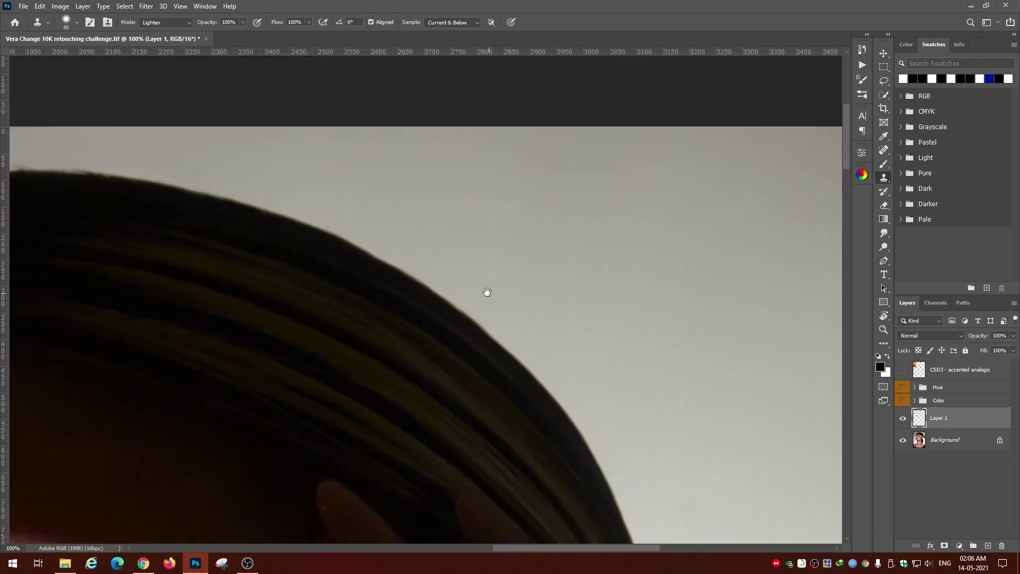
pyautogui.scroll(2, 484, 291)
pyautogui.hscroll(-3, 451, 200)
pyautogui.scroll(-2, 275, 238)
pyautogui.hotkey('ctrl', '-')
pyautogui.hscroll(5, 266, 239)
pyautogui.scroll(-4, 340, 223)
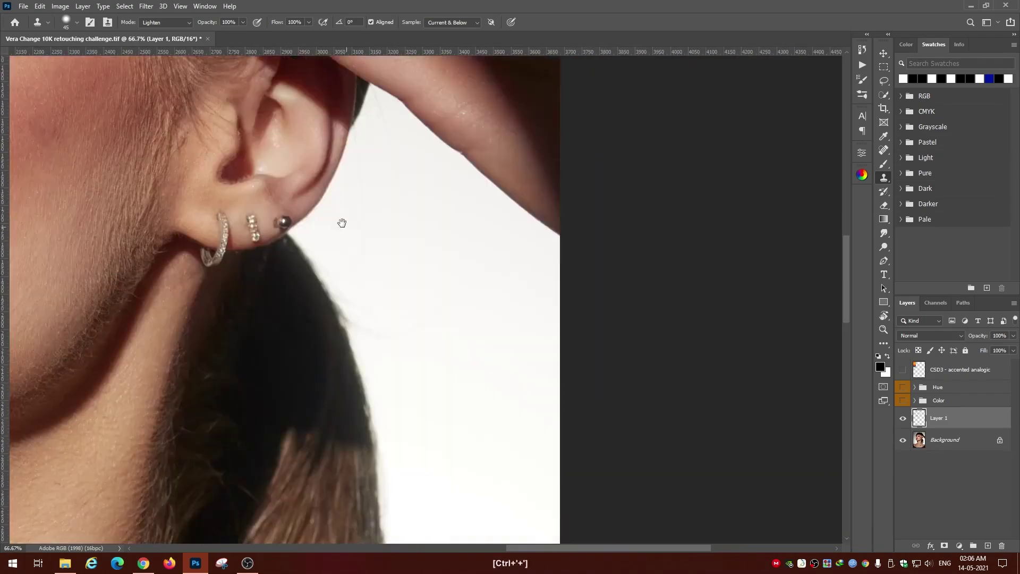
pyautogui.scroll(1, 337, 208)
pyautogui.scroll(-3, 353, 266)
pyautogui.hscroll(-1, 353, 267)
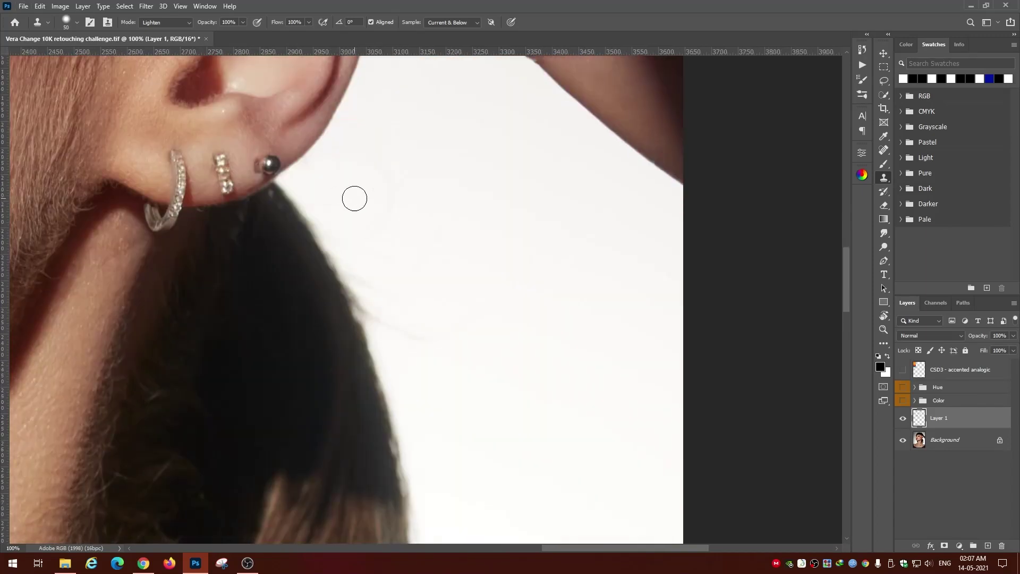
pyautogui.scroll(-5, 448, 338)
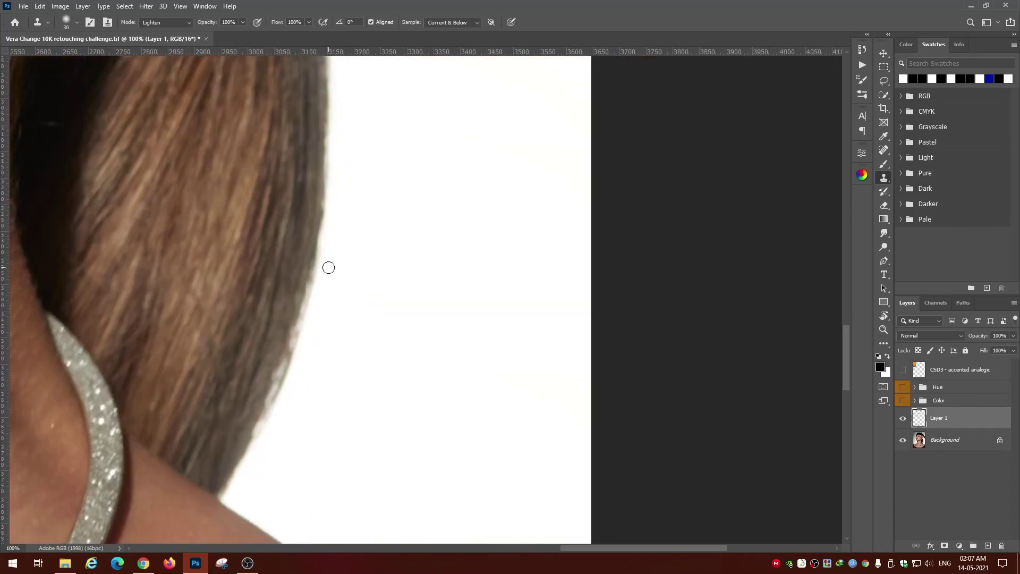
# Zoom out and toggle Layer 1 and the Color group to compare before and after
pyautogui.press('[')
pyautogui.press('[')
pyautogui.scroll(-5, 332, 246)
pyautogui.click(903, 418)
pyautogui.click(902, 399)
pyautogui.scroll(4, 390, 229)
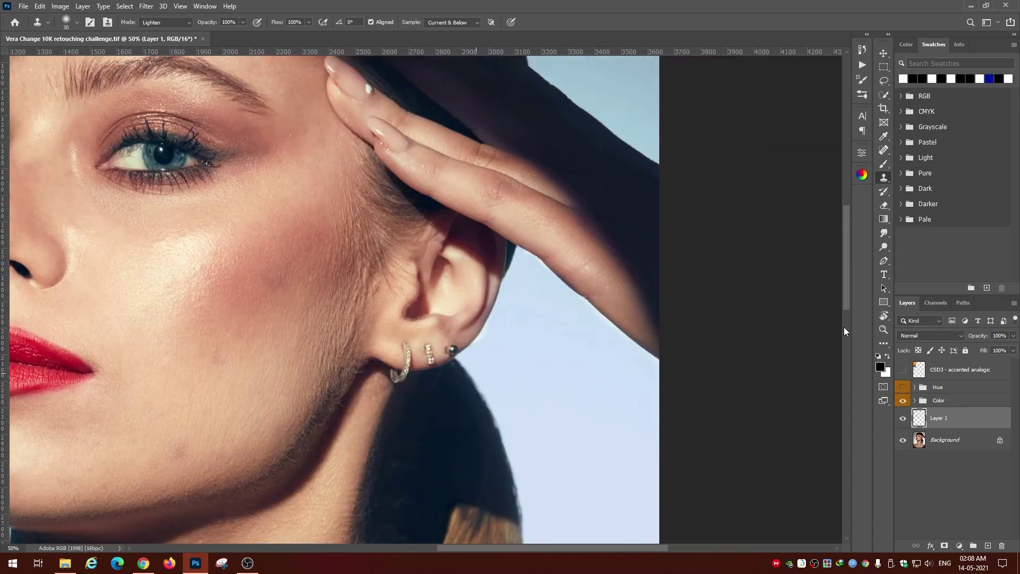
pyautogui.scroll(3, 389, 229)
pyautogui.scroll(-2, 389, 229)
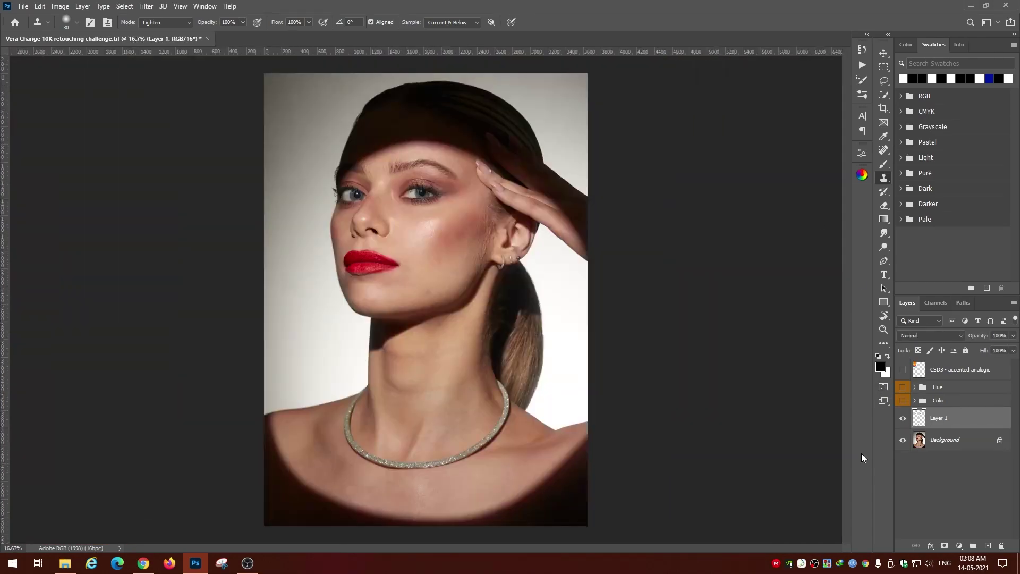
pyautogui.click(948, 417)
pyautogui.write('CleanUp')
# Confirm the CleanUP layer name and add a new layer named Brows
pyautogui.press('Return')
pyautogui.hotkey('ctrl', 'shift', 'alt', 'n')
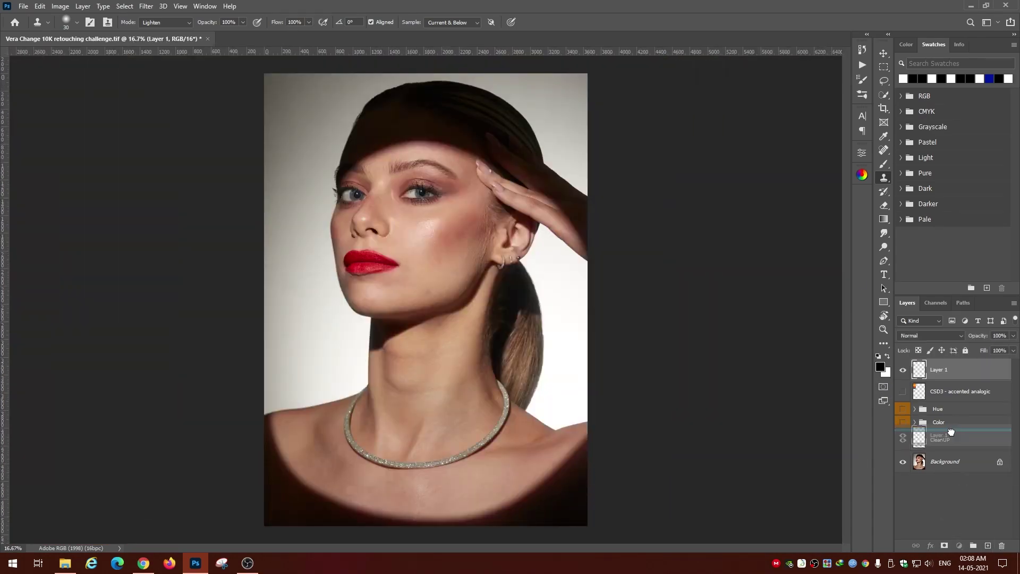
pyautogui.write('Brows')
pyautogui.press('Return')
# Trace outlines around both eyebrows with the Pen tool, adjusting their anchor points
pyautogui.hotkey('ctrl', '+')
pyautogui.hotkey('ctrl', '+')
pyautogui.hotkey('ctrl', '+')
pyautogui.hotkey('ctrl', '+')
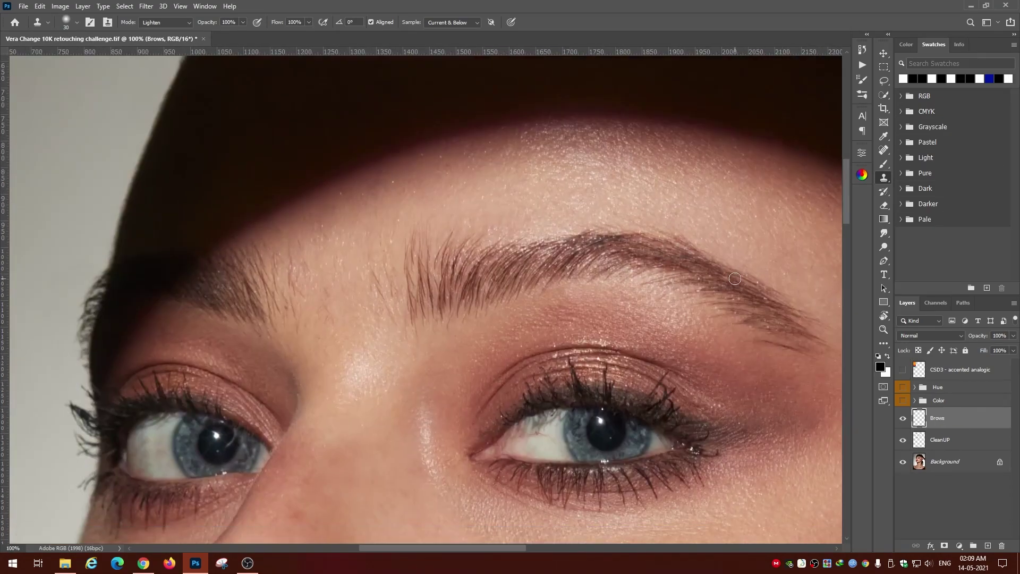
pyautogui.press('p')
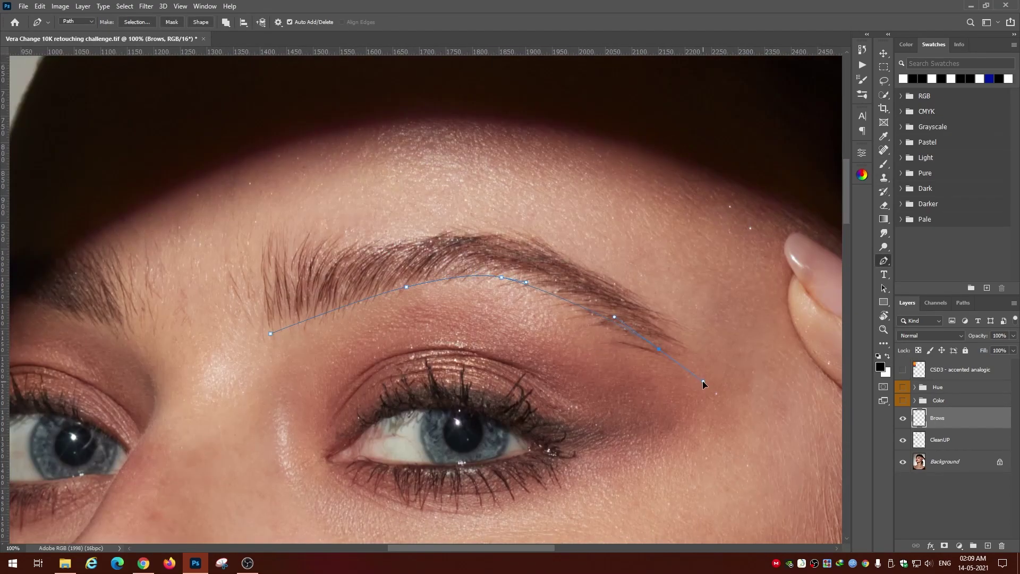
pyautogui.moveTo(658, 348); pyautogui.dragTo(676, 357)
pyautogui.moveTo(451, 229); pyautogui.dragTo(471, 232)
pyautogui.moveTo(282, 267); pyautogui.dragTo(269, 271)
pyautogui.moveTo(471, 232); pyautogui.dragTo(471, 233)
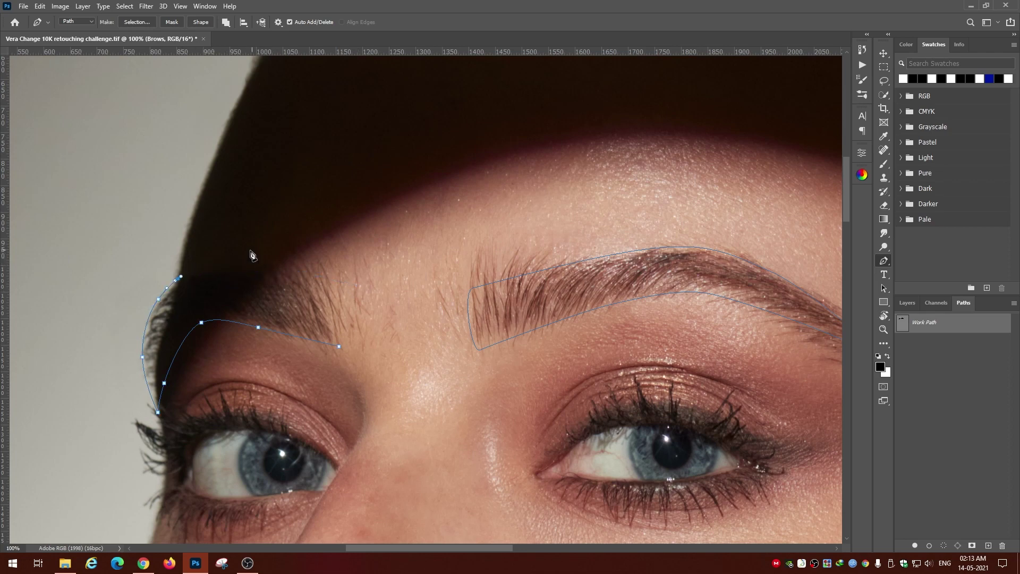
pyautogui.moveTo(339, 291); pyautogui.dragTo(409, 322)
pyautogui.click(344, 292)
pyautogui.hotkey('ctrl', 'z')
pyautogui.moveTo(180, 277); pyautogui.dragTo(187, 272)
pyautogui.click(213, 318)
# Convert the brow paths into a selection with Make Selection and show the Layers panel
pyautogui.keyDown('ctrl'); pyautogui.click(904, 325); pyautogui.keyUp('ctrl')
pyautogui.rightClick(343, 314)
pyautogui.click(449, 384)
pyautogui.press('Return')
pyautogui.press('F7')
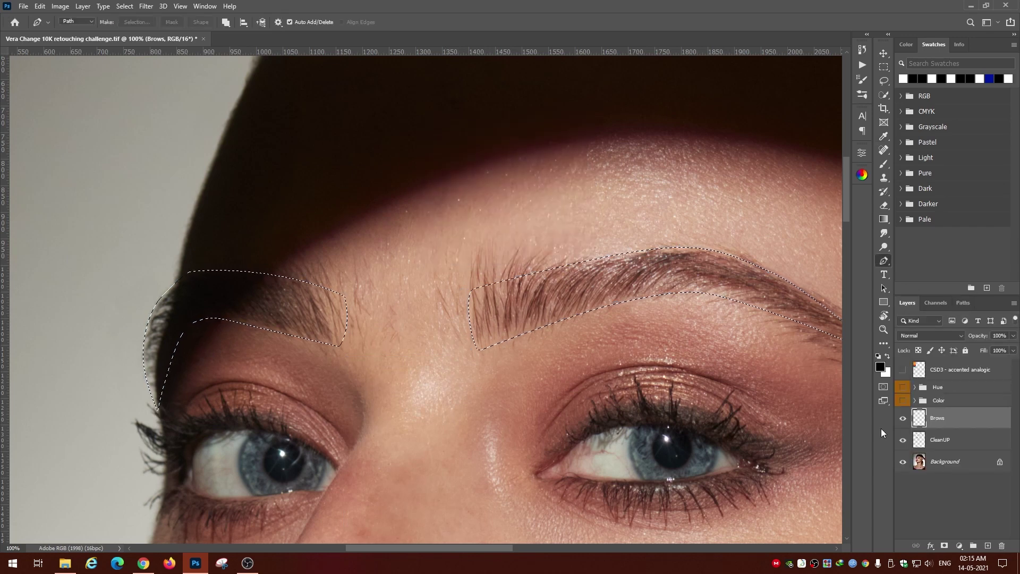
# Clone hair texture into the brows with a smaller Clone Stamp brush
pyautogui.press('s')
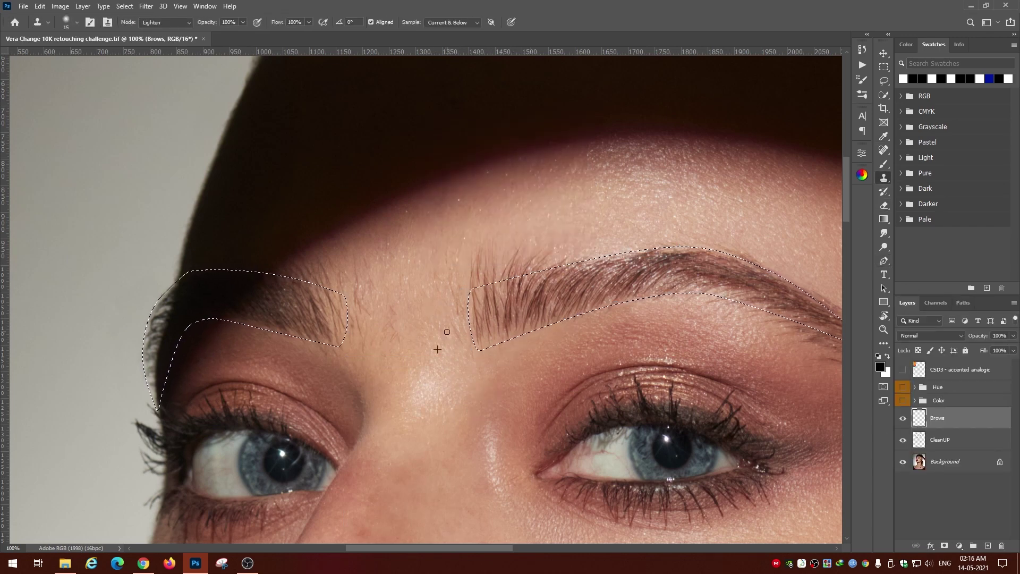
pyautogui.press('[')
pyautogui.press('[')
pyautogui.press('[')
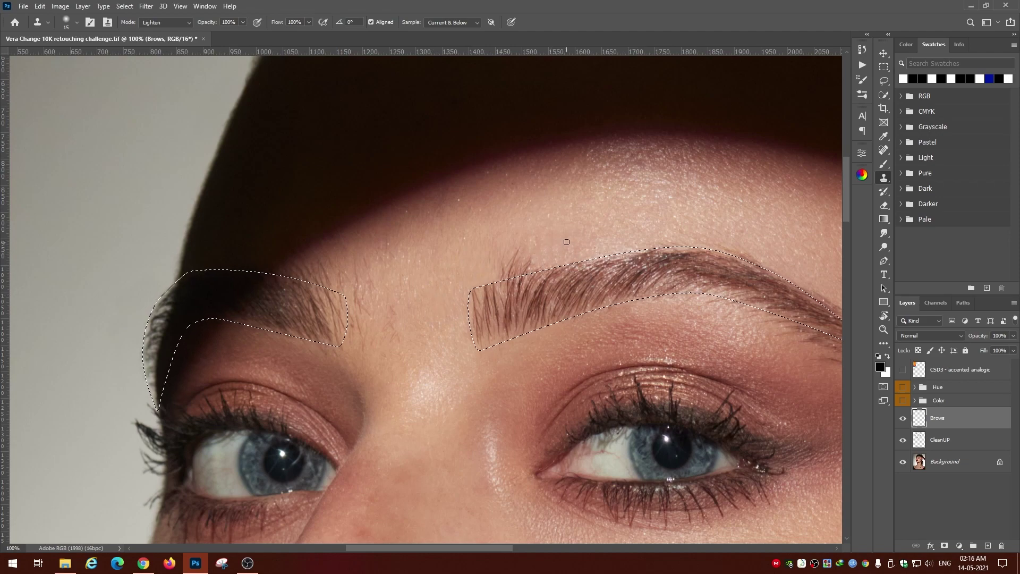
pyautogui.hscroll(3, 514, 262)
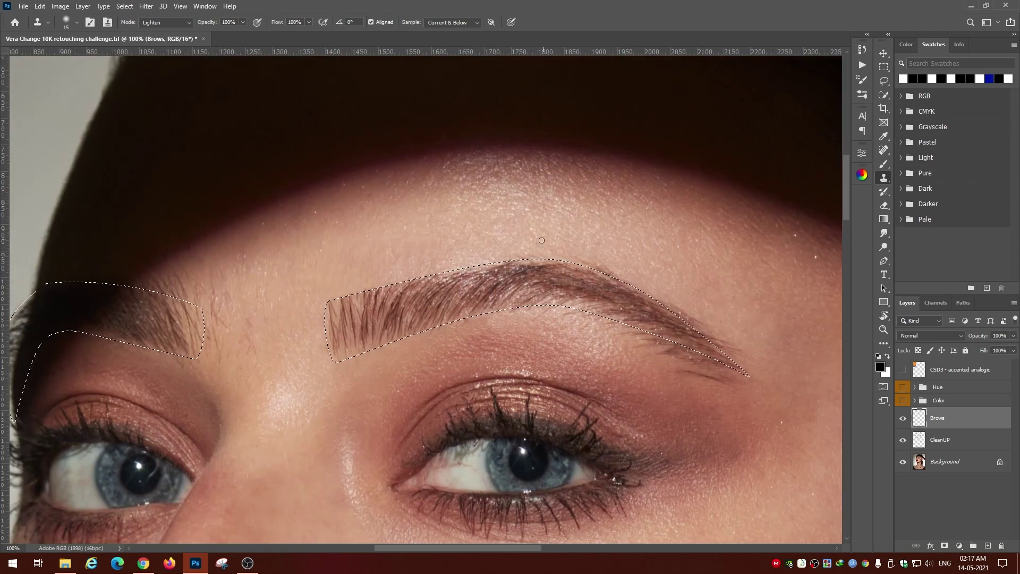
pyautogui.hscroll(2, 593, 275)
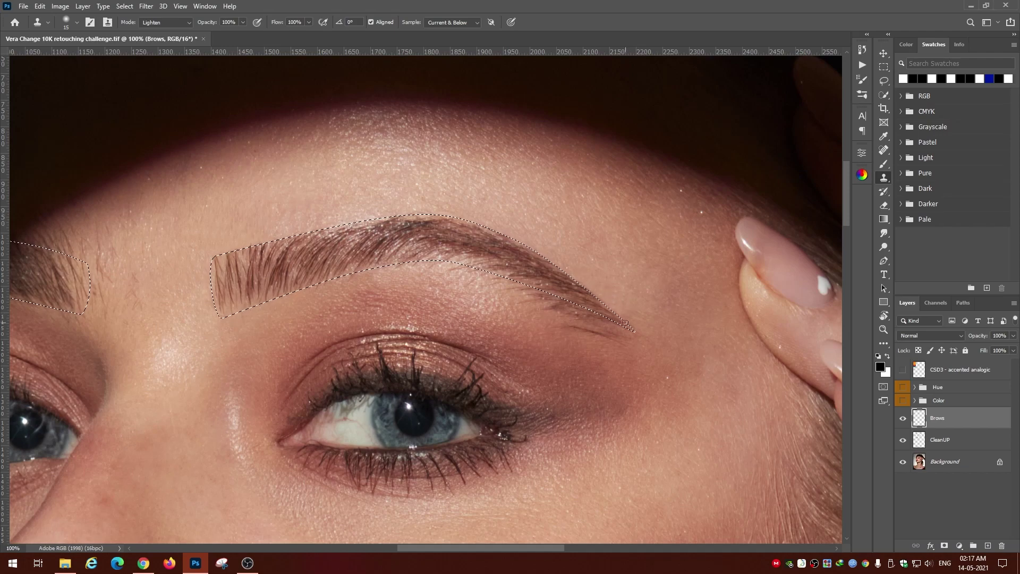
pyautogui.moveTo(594, 275)
pyautogui.mouseDown()
pyautogui.moveTo(447, 209)
pyautogui.moveTo(423, 287)
pyautogui.mouseUp()
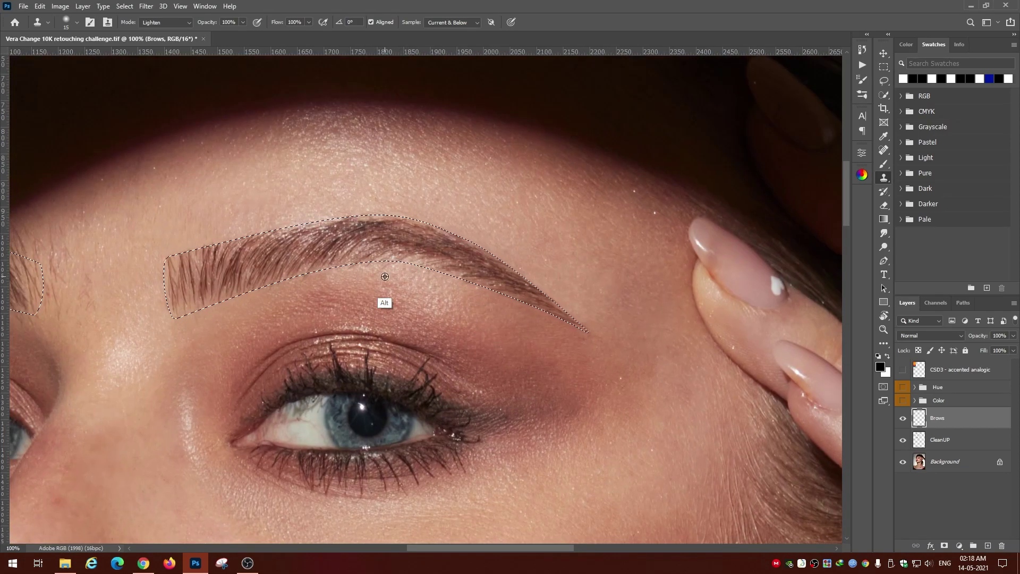
pyautogui.hscroll(-5, 382, 300)
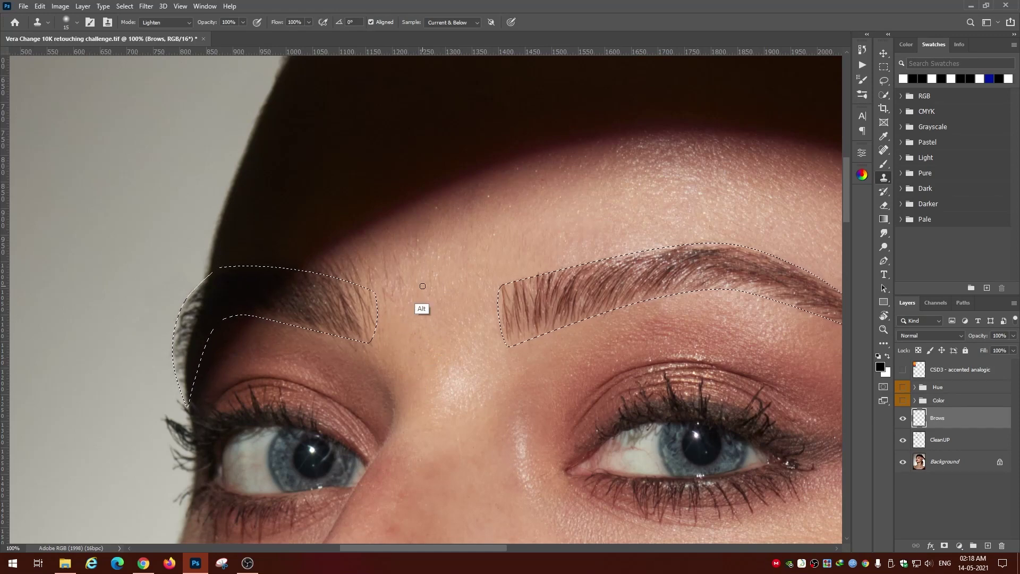
pyautogui.moveTo(369, 319); pyautogui.dragTo(370, 279)
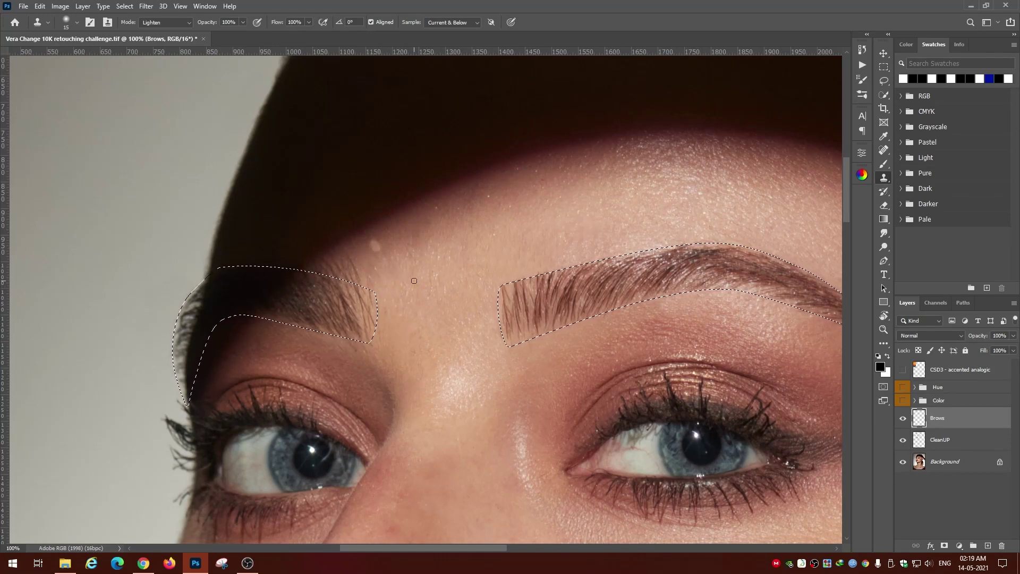
# Sample a new clone source above the left brow in Darken mode at 47% opacity
pyautogui.press('alt')
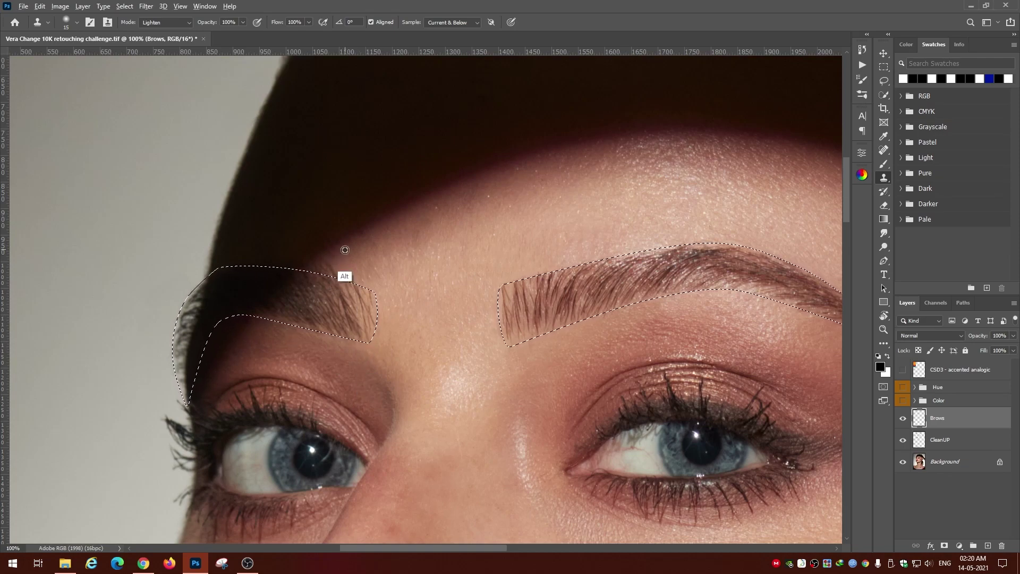
pyautogui.scroll(1, 342, 249)
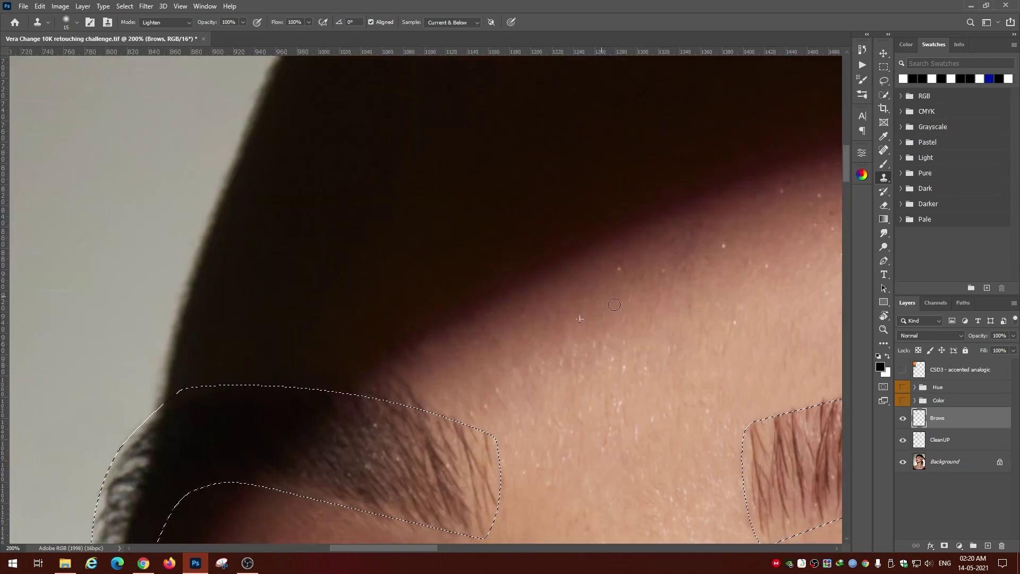
pyautogui.press('[')
pyautogui.hotkey('shift', 'alt', 'k')
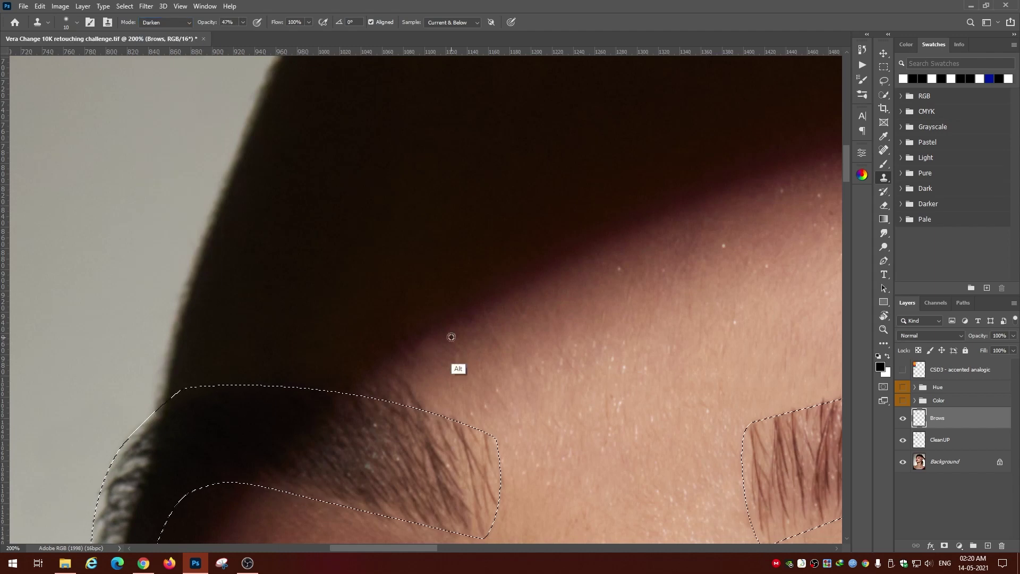
pyautogui.press('4')
pyautogui.press('7')
pyautogui.keyDown('alt'); pyautogui.click(410, 386); pyautogui.keyUp('alt')
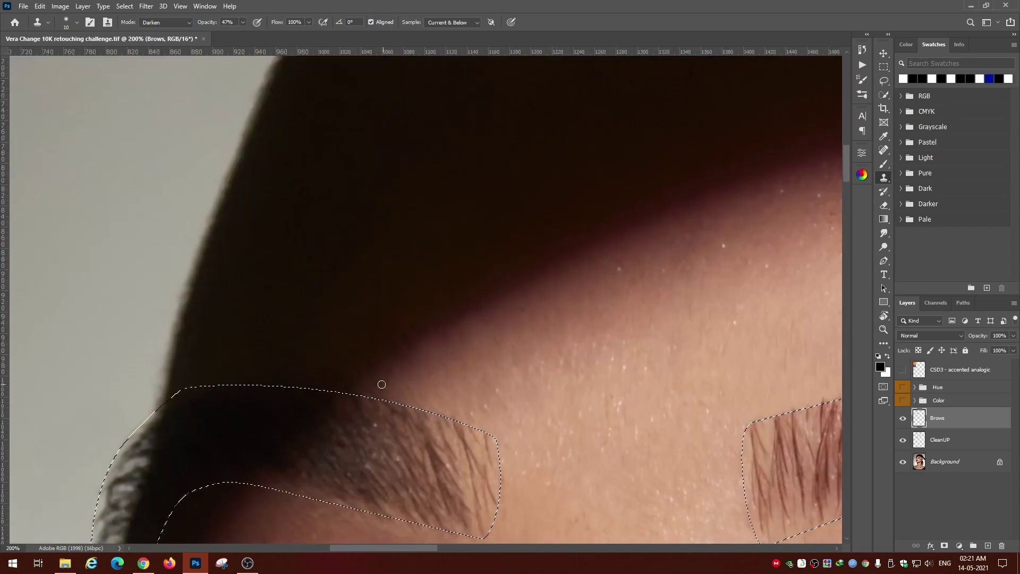
pyautogui.press('0')
# Set the Clone Stamp back to Lighten blending at full opacity
pyautogui.scroll(-5, 273, 276)
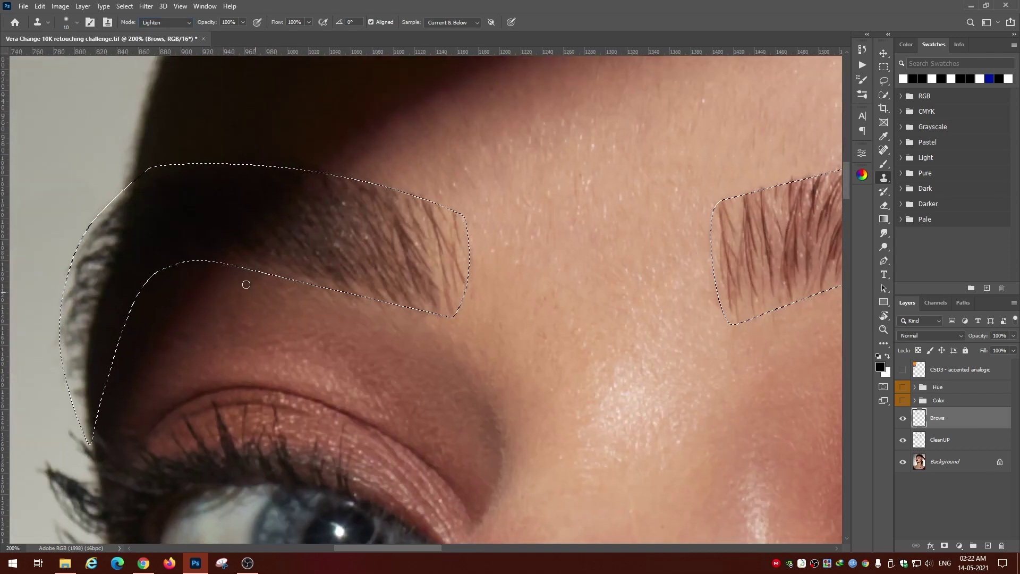
pyautogui.hotkey('shift', 'alt', 'g')
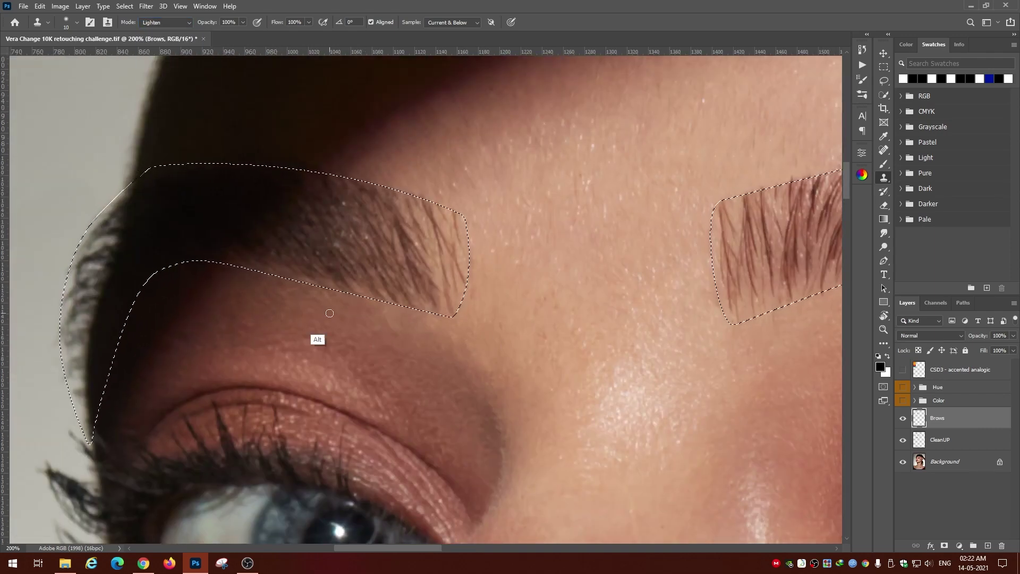
pyautogui.click(165, 22)
pyautogui.click(159, 68)
pyautogui.press('5')
pyautogui.click(164, 22)
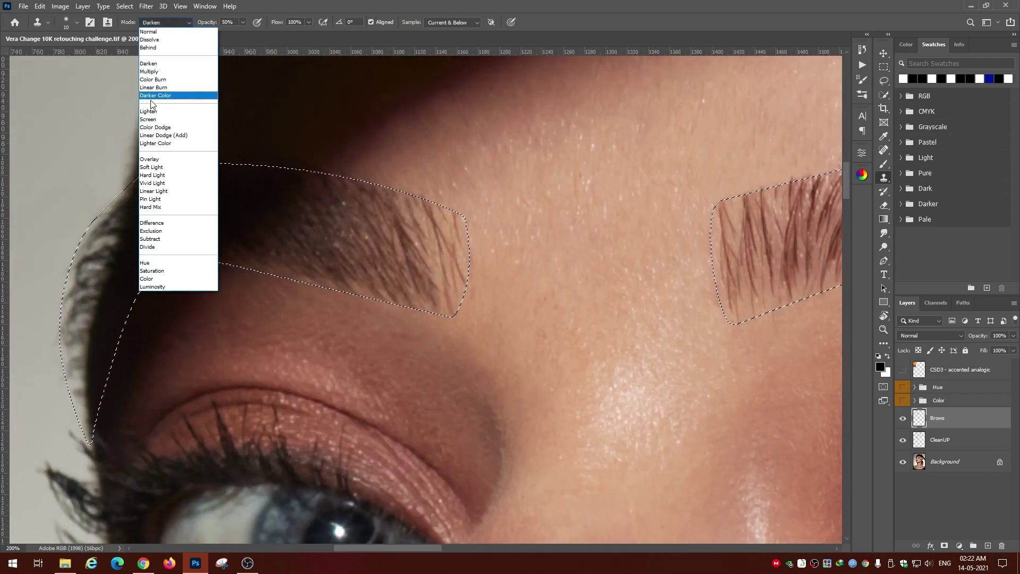
pyautogui.click(159, 92)
pyautogui.press('0')
# Deselect the brow area and zoom out and in to compare both brows
pyautogui.hotkey('ctrl', 'd')
pyautogui.hotkey('ctrl', '-')
pyautogui.hotkey('ctrl', '-')
pyautogui.hotkey('ctrl', '-')
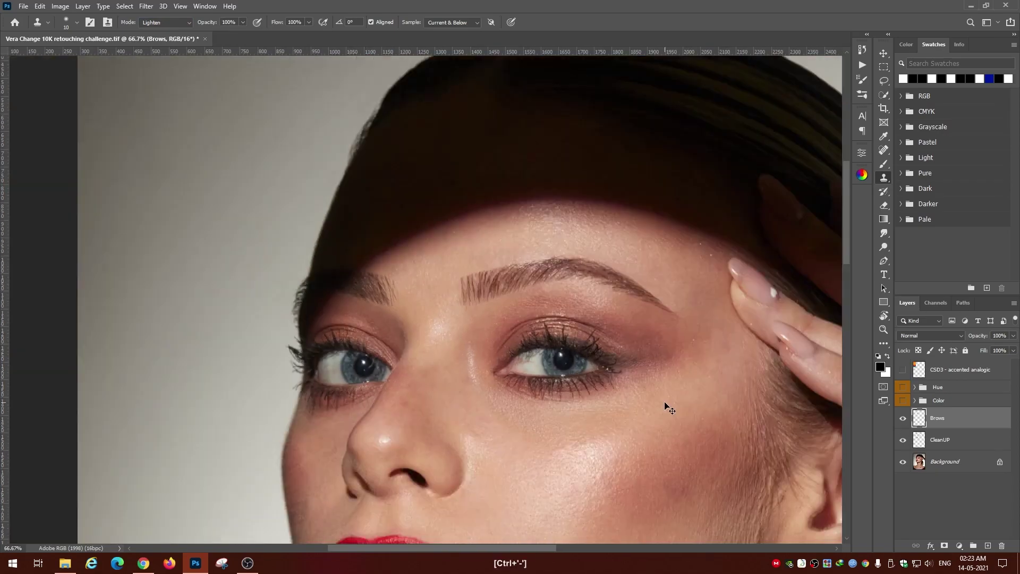
pyautogui.hotkey('ctrl', '+')
pyautogui.hotkey('ctrl', '+')
pyautogui.moveTo(510, 371); pyautogui.dragTo(523, 259)
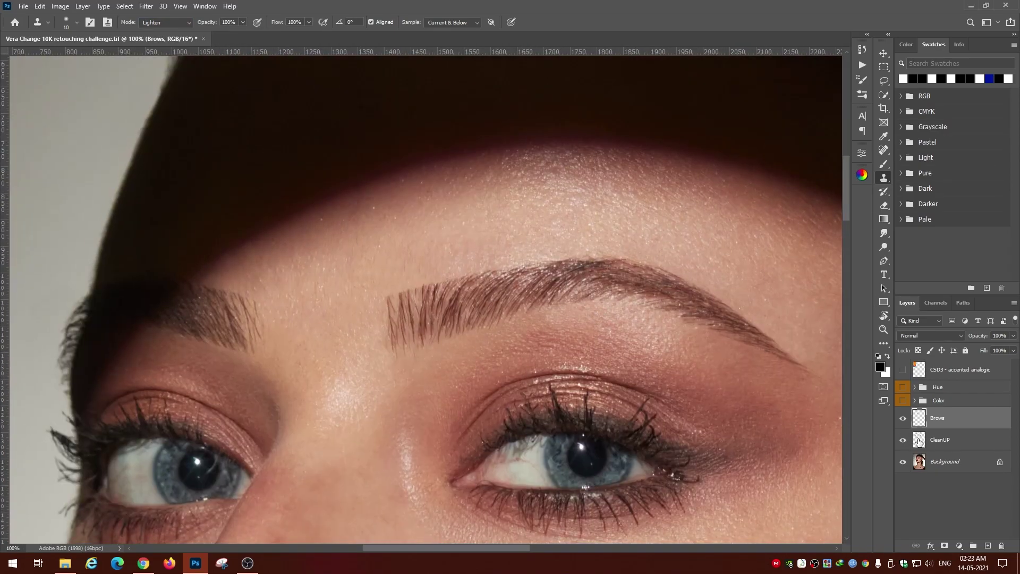
pyautogui.hotkey('ctrl', '0')
pyautogui.hotkey('ctrl', '+')
pyautogui.hotkey('ctrl', '+')
pyautogui.hotkey('ctrl', '+')
pyautogui.hotkey('ctrl', '+')
# Touch up the brow tail, then zoom to 200% on the brow with the Brush tool active
pyautogui.press('e')
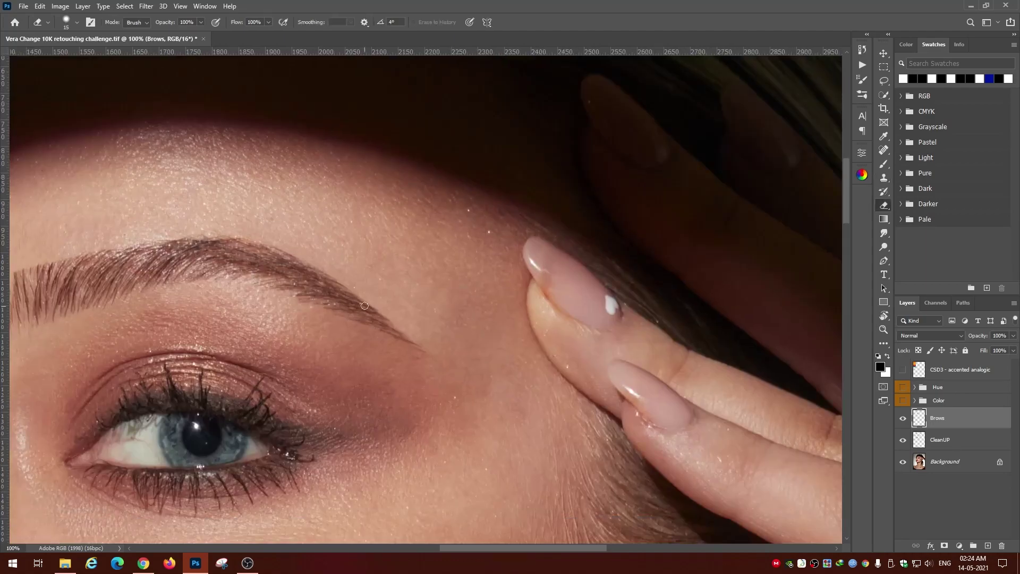
pyautogui.press('s')
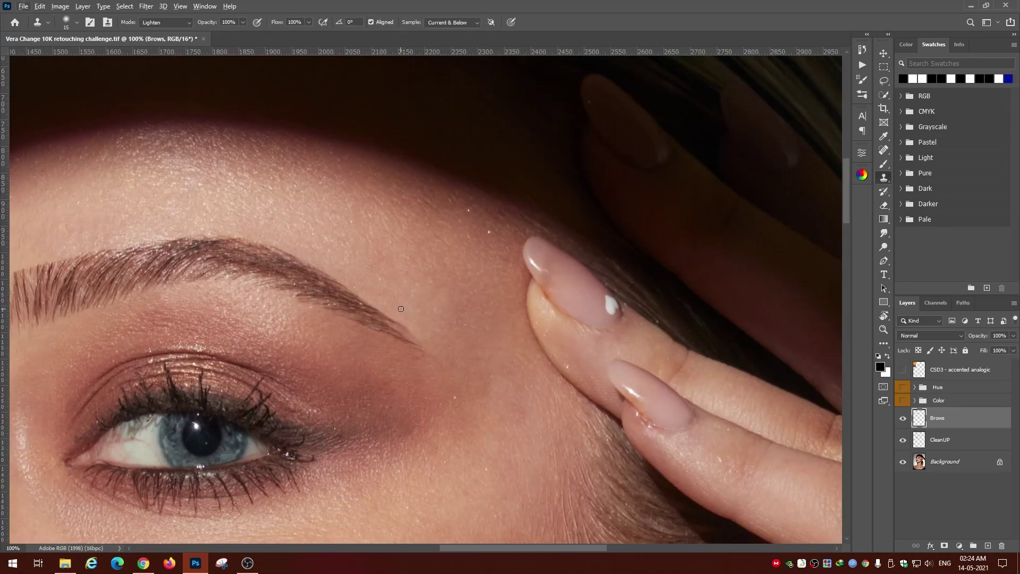
pyautogui.moveTo(31, 269)
pyautogui.mouseDown()
pyautogui.moveTo(406, 223)
pyautogui.moveTo(448, 245)
pyautogui.mouseUp()
pyautogui.hotkey('ctrl', '0')
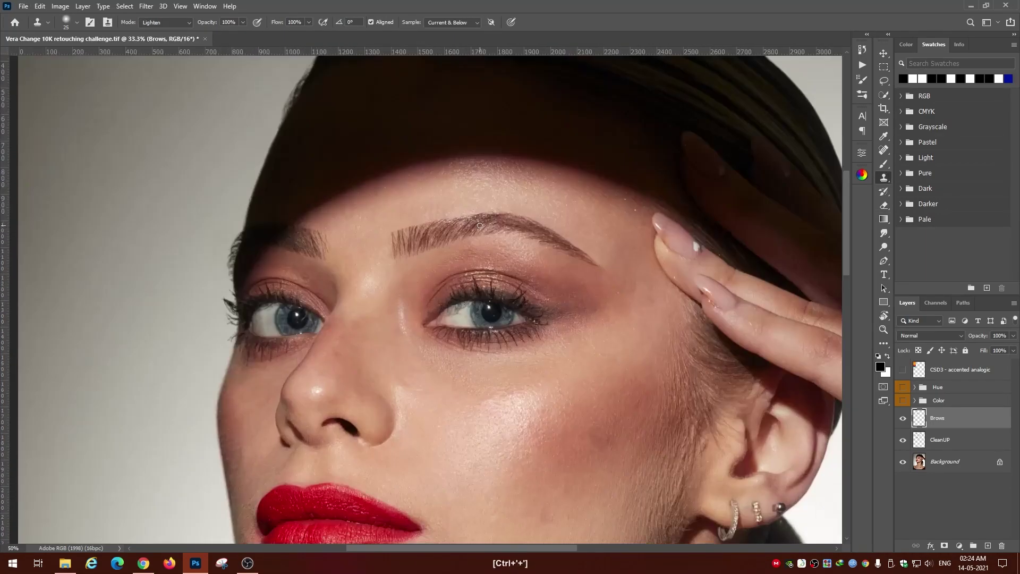
pyautogui.hotkey('ctrl', '+')
pyautogui.hotkey('ctrl', '+')
pyautogui.hotkey('ctrl', '+')
pyautogui.press('b')
pyautogui.click(862, 94)
pyautogui.moveTo(861, 77); pyautogui.dragTo(865, 81)
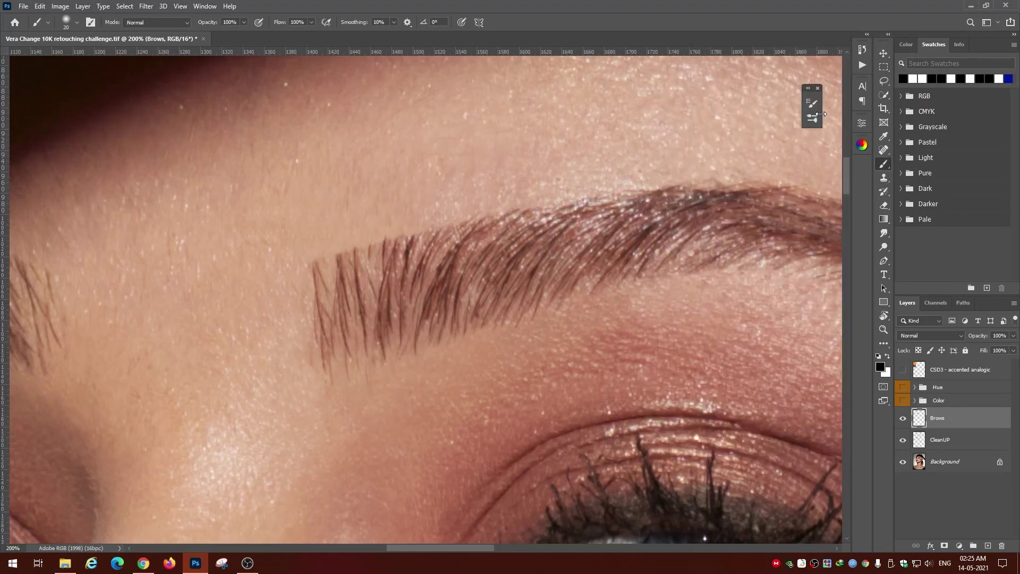
# Paint fine hair strokes along the right brow with a 7 px brow-brown brush
pyautogui.click(862, 85)
pyautogui.keyDown('alt'); pyautogui.click(379, 324); pyautogui.keyUp('alt')
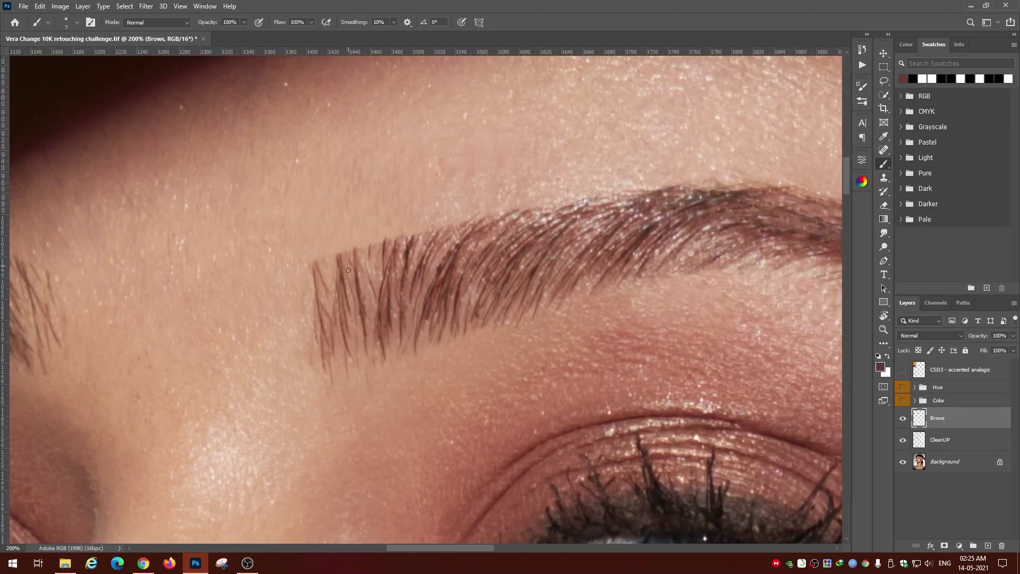
pyautogui.moveTo(396, 348); pyautogui.dragTo(468, 228)
pyautogui.moveTo(542, 308); pyautogui.dragTo(616, 255)
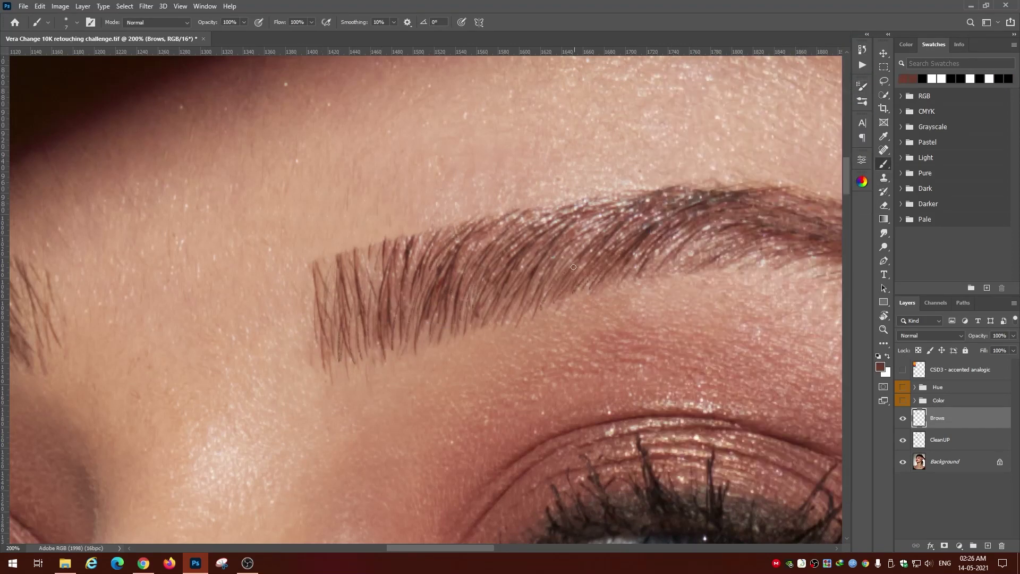
pyautogui.moveTo(510, 318); pyautogui.dragTo(610, 218)
pyautogui.moveTo(739, 248); pyautogui.dragTo(560, 285)
pyautogui.moveTo(478, 242); pyautogui.dragTo(577, 223)
pyautogui.moveTo(486, 307)
pyautogui.mouseDown()
pyautogui.moveTo(561, 285)
pyautogui.moveTo(457, 313)
pyautogui.mouseUp()
pyautogui.moveTo(372, 319); pyautogui.dragTo(509, 261)
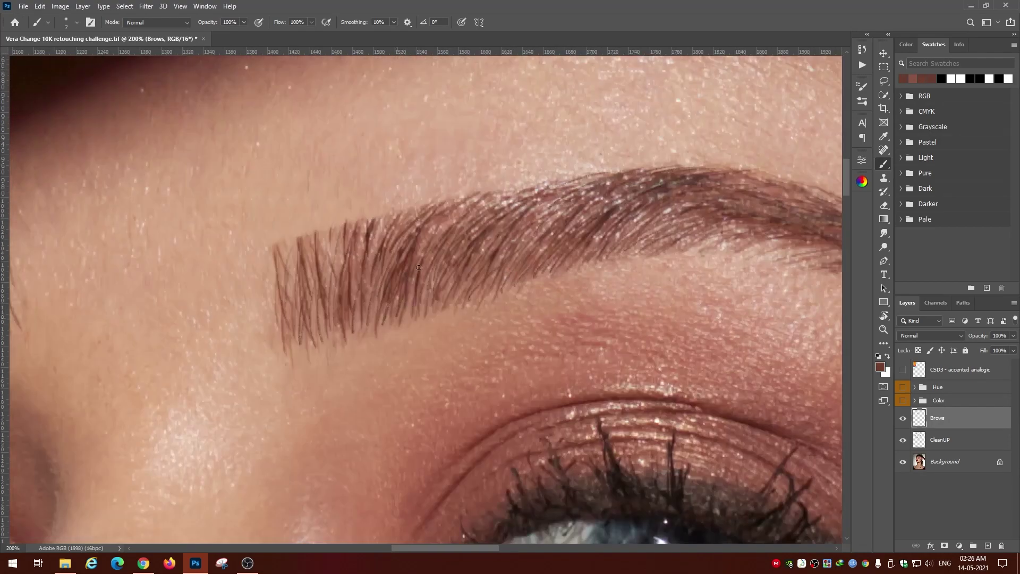
pyautogui.moveTo(425, 253); pyautogui.dragTo(464, 213)
# Add thin hair strokes at the front of the brow
pyautogui.moveTo(343, 247); pyautogui.dragTo(335, 324)
pyautogui.moveTo(390, 212); pyautogui.dragTo(369, 319)
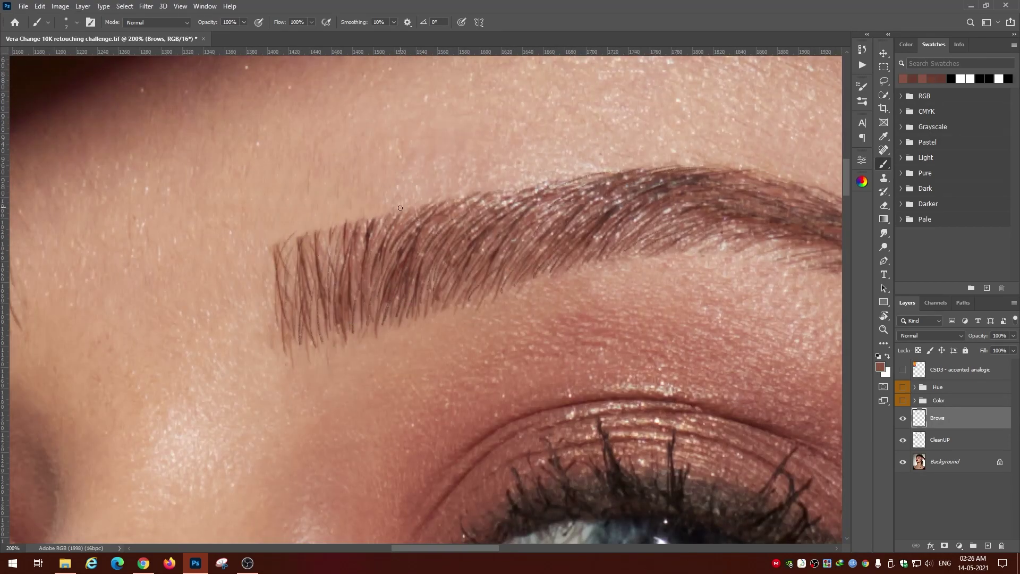
pyautogui.moveTo(330, 236); pyautogui.dragTo(314, 340)
pyautogui.moveTo(286, 256); pyautogui.dragTo(273, 334)
pyautogui.moveTo(316, 221); pyautogui.dragTo(488, 163)
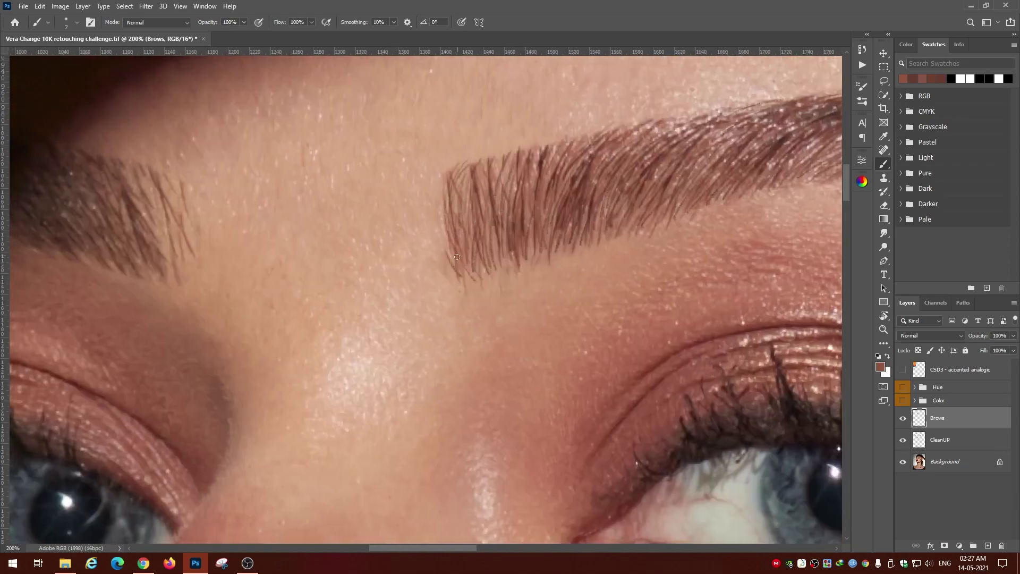
pyautogui.moveTo(455, 285); pyautogui.dragTo(453, 245)
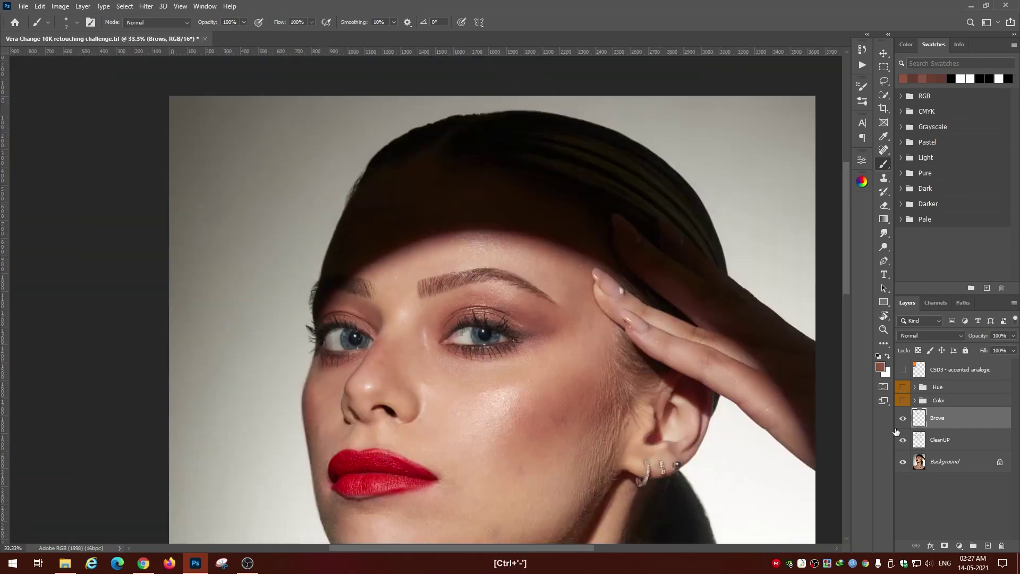
# Paint hair strokes on the left brow's inner end and along its top edge
pyautogui.moveTo(492, 155); pyautogui.dragTo(552, 297)
pyautogui.scroll(-3, 757, 381)
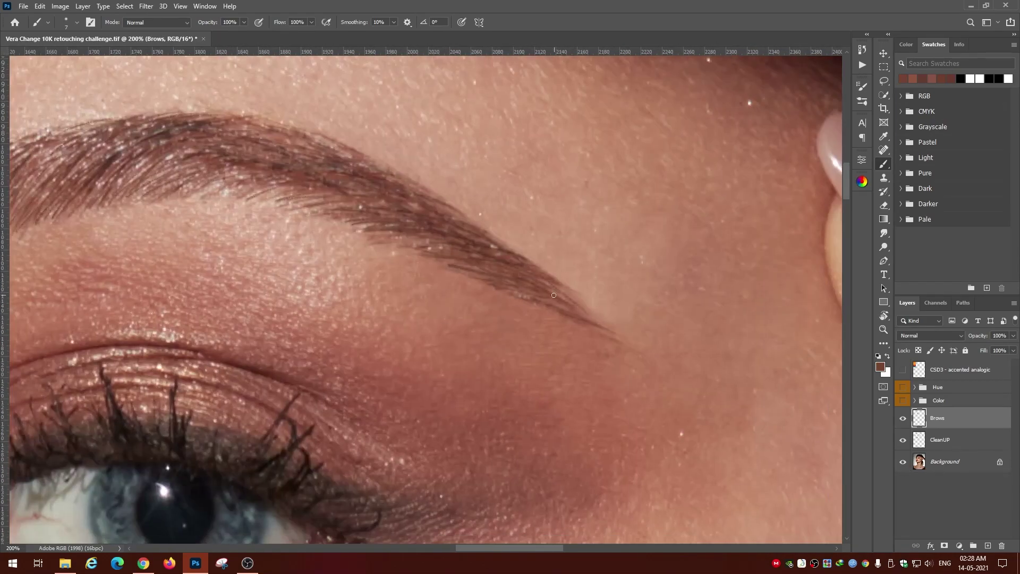
pyautogui.scroll(3, 575, 314)
pyautogui.hscroll(-5, 575, 314)
pyautogui.hscroll(-3, 275, 255)
pyautogui.moveTo(311, 337)
pyautogui.mouseDown()
pyautogui.moveTo(287, 258)
pyautogui.moveTo(311, 249)
pyautogui.moveTo(297, 250)
pyautogui.mouseUp()
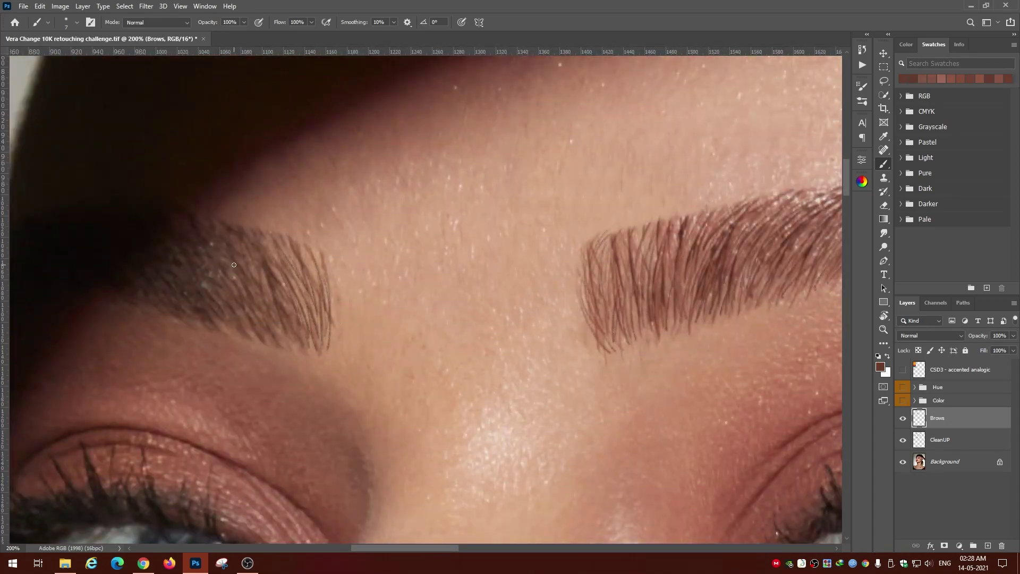
pyautogui.moveTo(332, 335); pyautogui.dragTo(324, 255)
pyautogui.moveTo(305, 353)
pyautogui.mouseDown()
pyautogui.moveTo(305, 241)
pyautogui.moveTo(250, 224)
pyautogui.mouseUp()
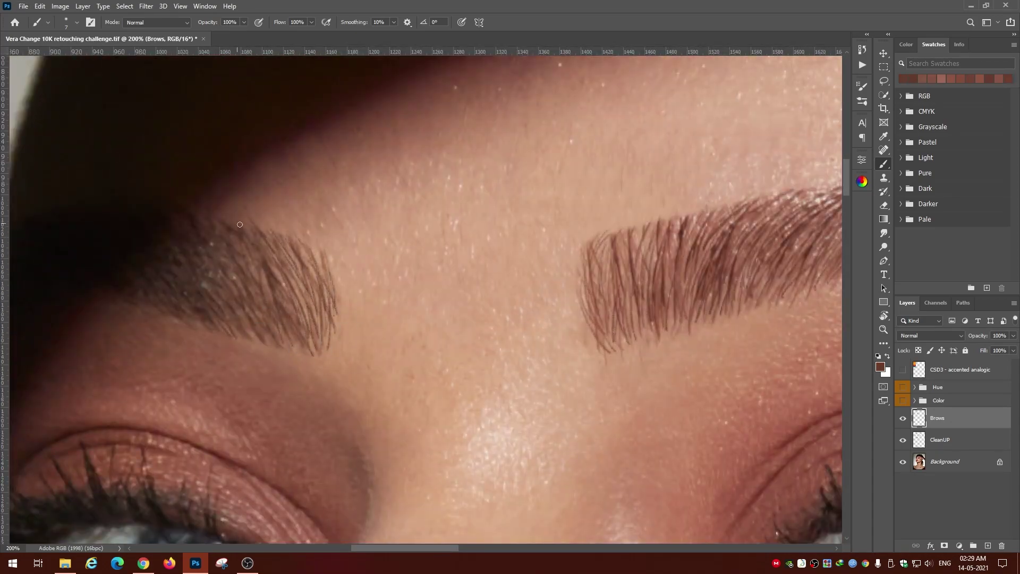
# Erase stray strokes and paint additional hairs on both brows
pyautogui.hscroll(4, 540, 346)
pyautogui.scroll(1, 539, 345)
pyautogui.press('e')
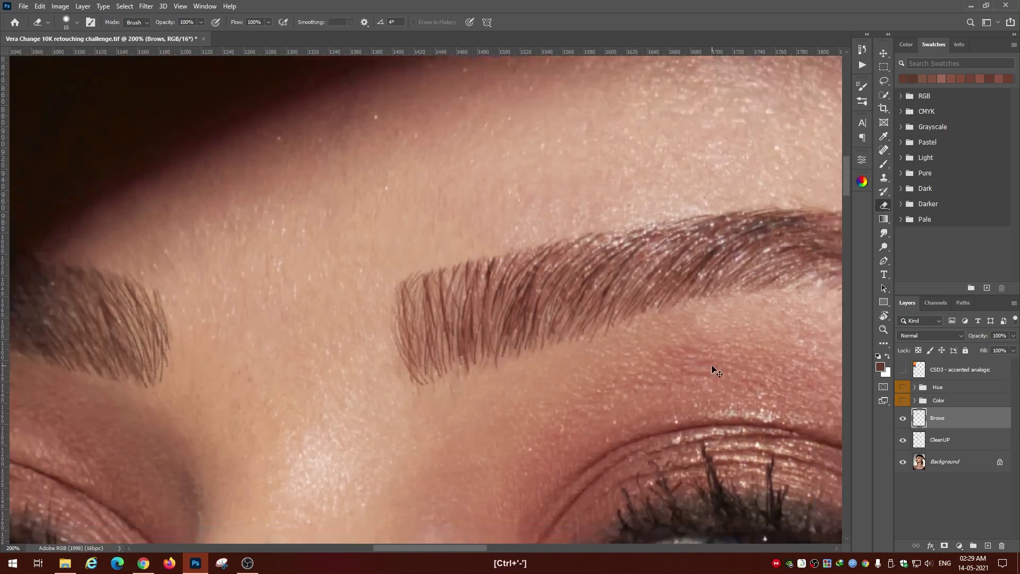
pyautogui.hscroll(-3, 714, 370)
pyautogui.press('b')
pyautogui.moveTo(268, 356); pyautogui.dragTo(250, 300)
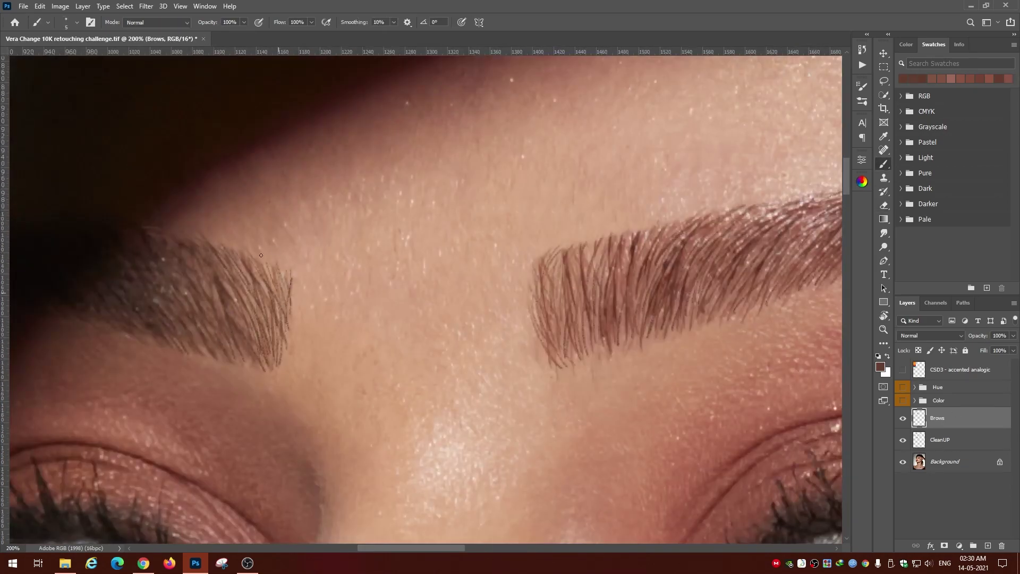
pyautogui.moveTo(589, 345); pyautogui.dragTo(585, 311)
pyautogui.moveTo(597, 279); pyautogui.dragTo(606, 236)
pyautogui.moveTo(627, 351); pyautogui.dragTo(622, 316)
pyautogui.hscroll(4, 622, 276)
pyautogui.hscroll(4, 622, 264)
# Add Gaussian noise (amount 2) to the painted brow hairs
pyautogui.hotkey('ctrl', '-')
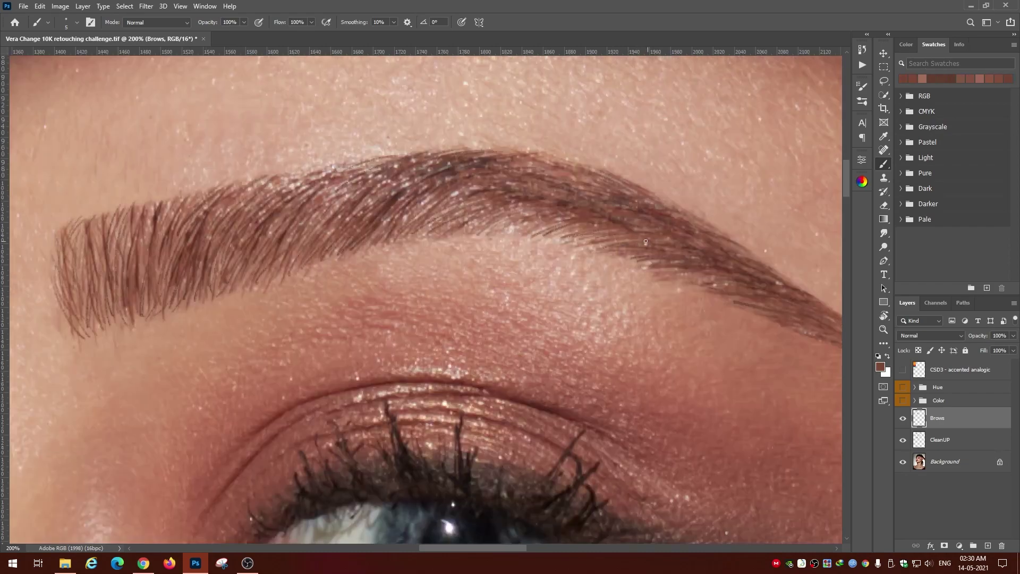
pyautogui.hotkey('ctrl', '-')
pyautogui.hotkey('ctrl', '-')
pyautogui.hotkey('ctrl', '+')
pyautogui.hotkey('ctrl', '+')
pyautogui.hotkey('ctrl', '+')
pyautogui.hotkey('ctrl', 'alt', 'f')
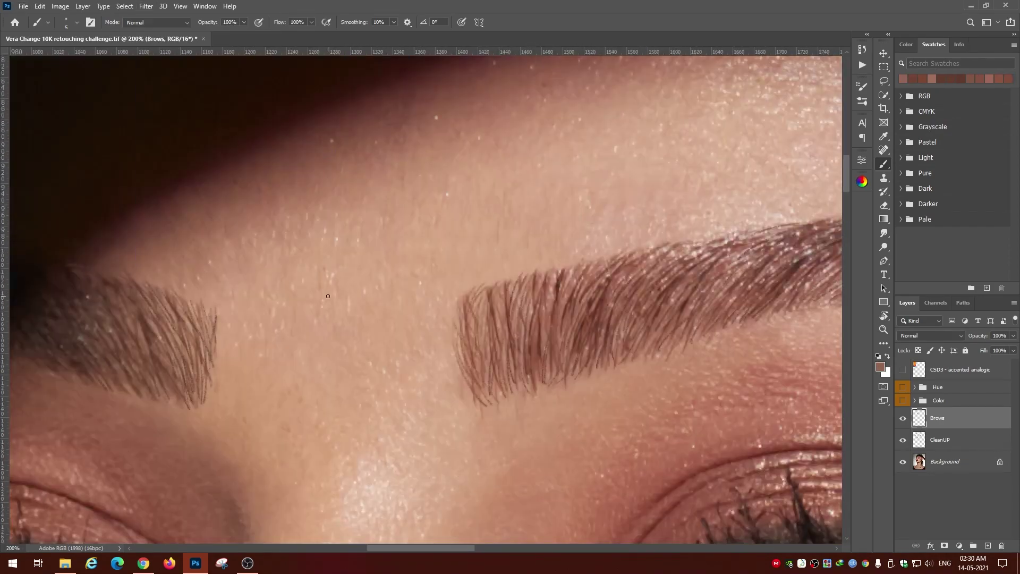
pyautogui.press('Return')
pyautogui.hotkey('ctrl', '-')
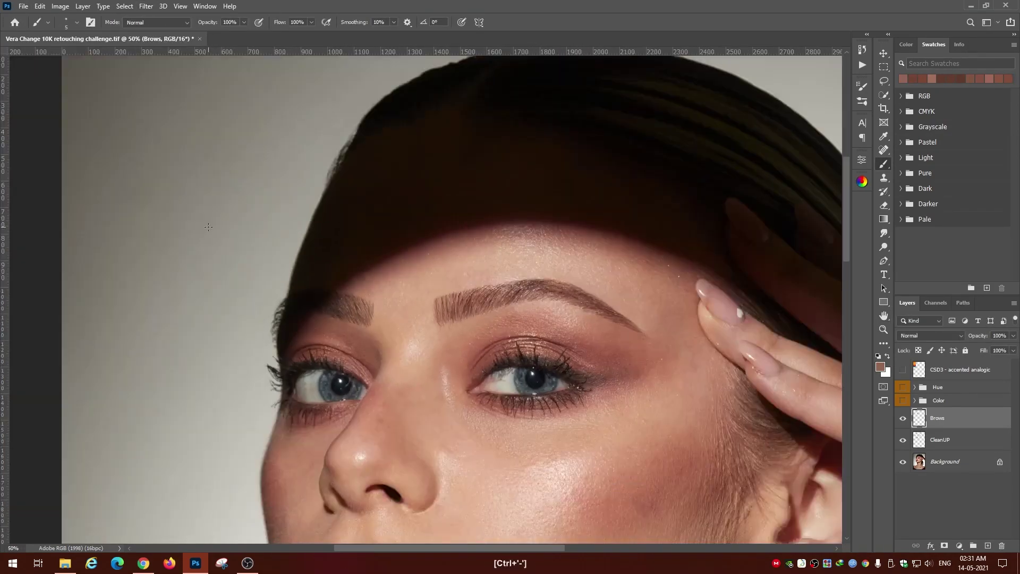
pyautogui.hotkey('ctrl', '-')
pyautogui.hotkey('ctrl', '-')
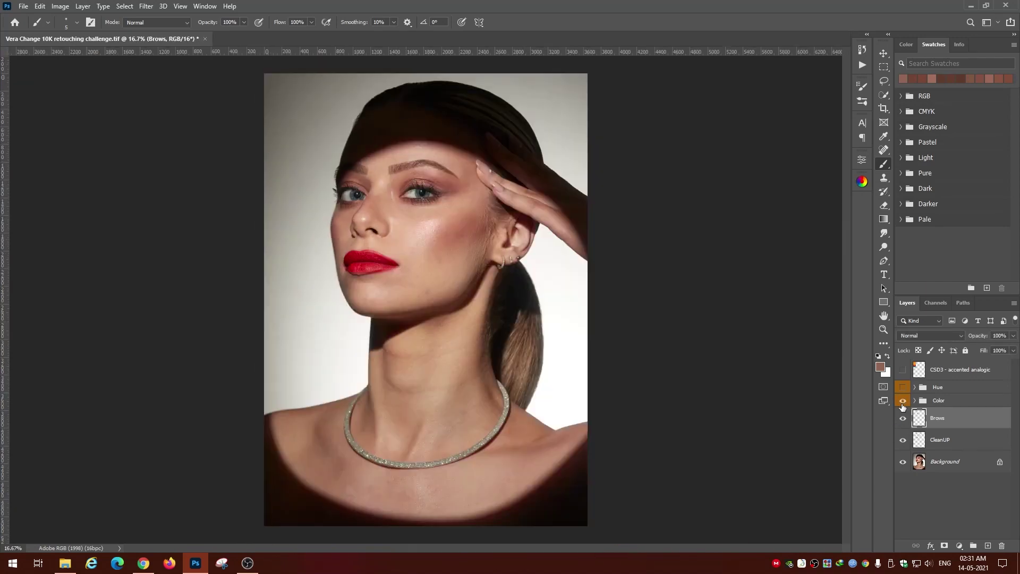
# Run the Dodge & Burn action, then select the Burn layer with a 50 px brush on the neck
pyautogui.click(861, 65)
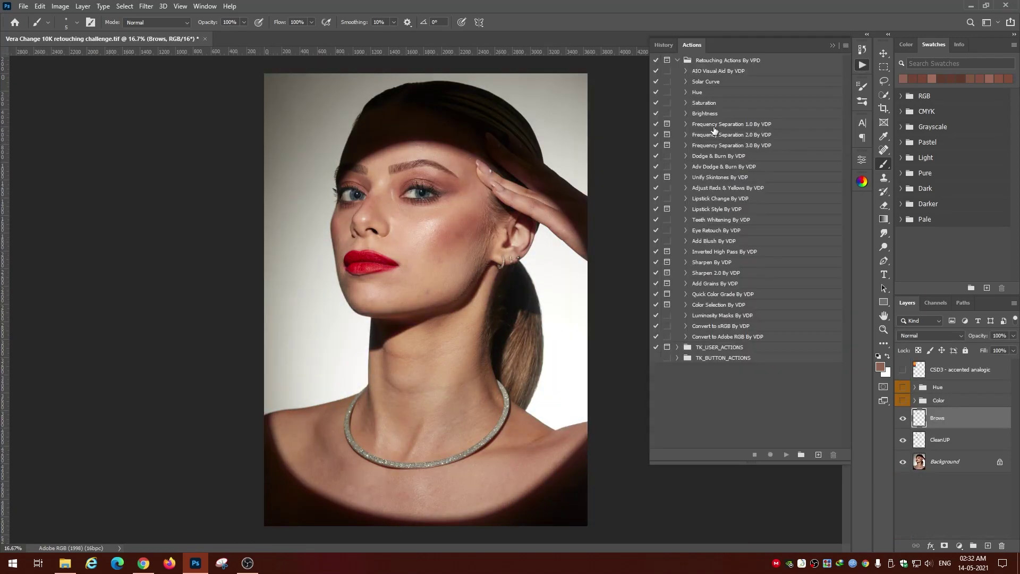
pyautogui.click(707, 154)
pyautogui.rightClick(663, 461)
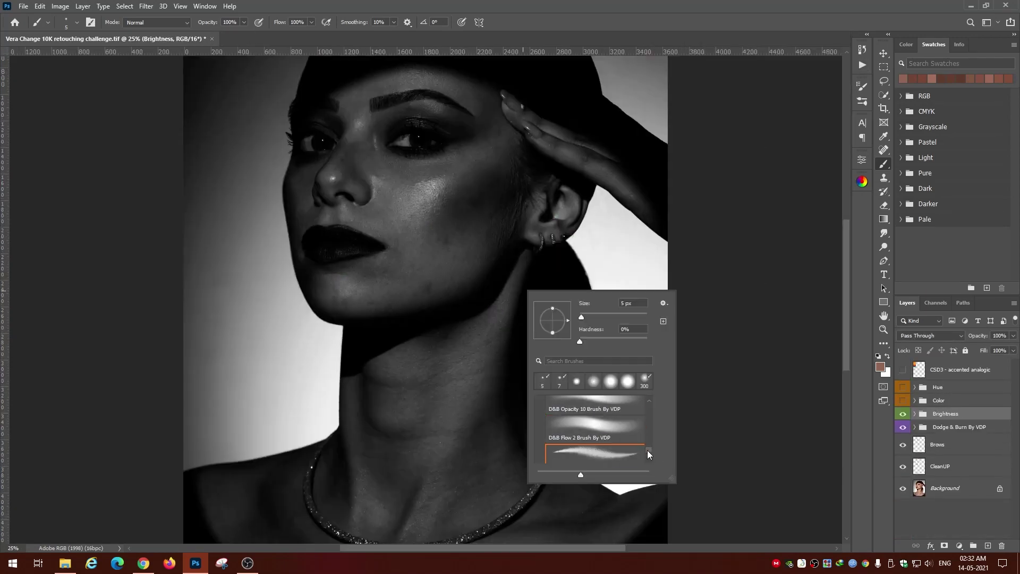
pyautogui.hotkey('ctrl', '+')
pyautogui.hotkey('ctrl', '+')
pyautogui.hotkey('alt', '[')
pyautogui.press('[')
pyautogui.press('[')
pyautogui.press('[')
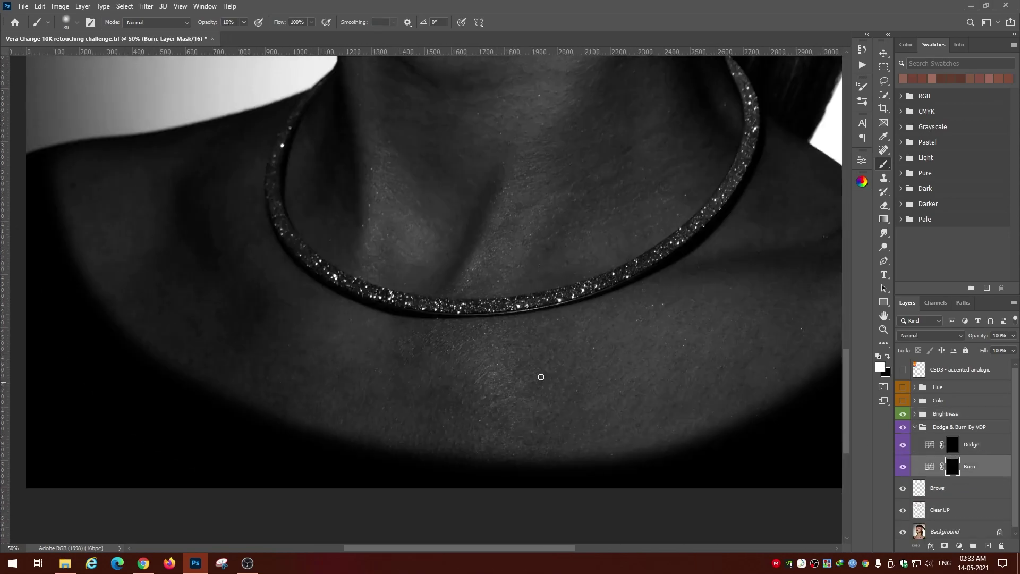
# Dodge and burn the collarbones with a 5% opacity, 20 px brush
pyautogui.moveTo(541, 376); pyautogui.dragTo(681, 456)
pyautogui.press('0')
pyautogui.press('5')
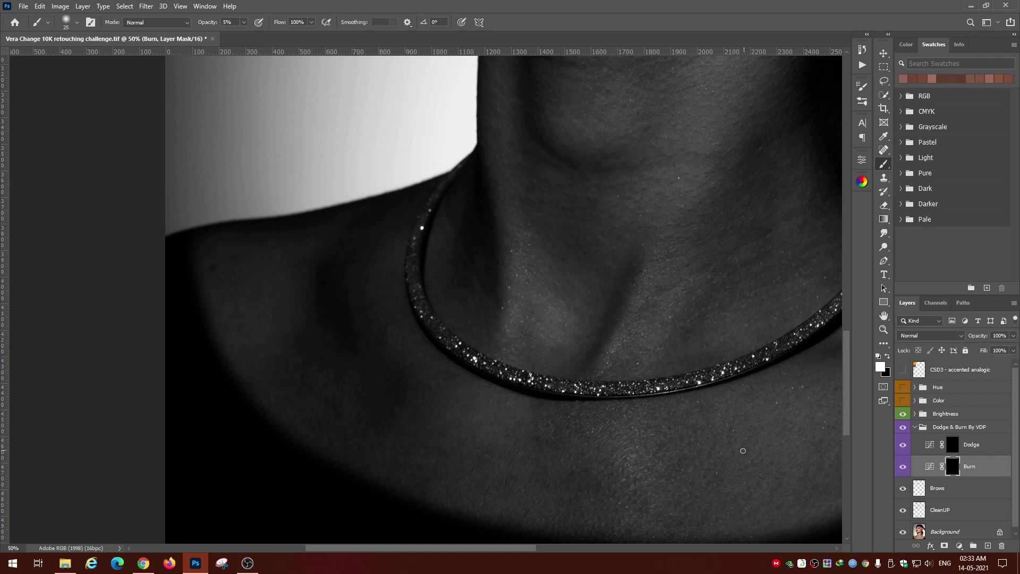
pyautogui.hotkey('alt', ']')
pyautogui.press('[')
pyautogui.hotkey('alt', '[')
pyautogui.hotkey('alt', ']')
pyautogui.press('[')
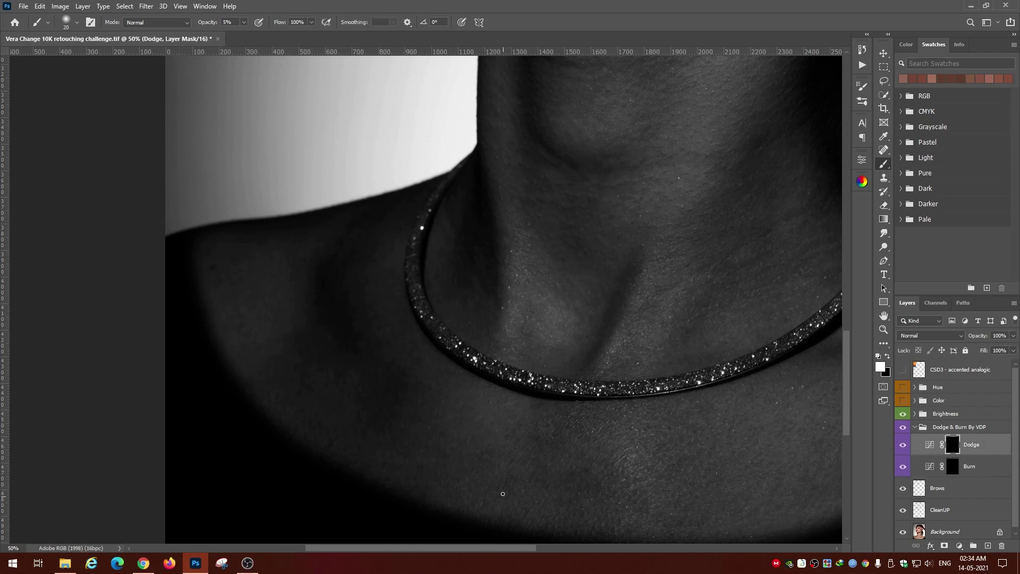
# Dodge and burn around the necklace, varying the brush between 15 and 25 px
pyautogui.moveTo(576, 490); pyautogui.dragTo(418, 355)
pyautogui.hotkey('alt', '[')
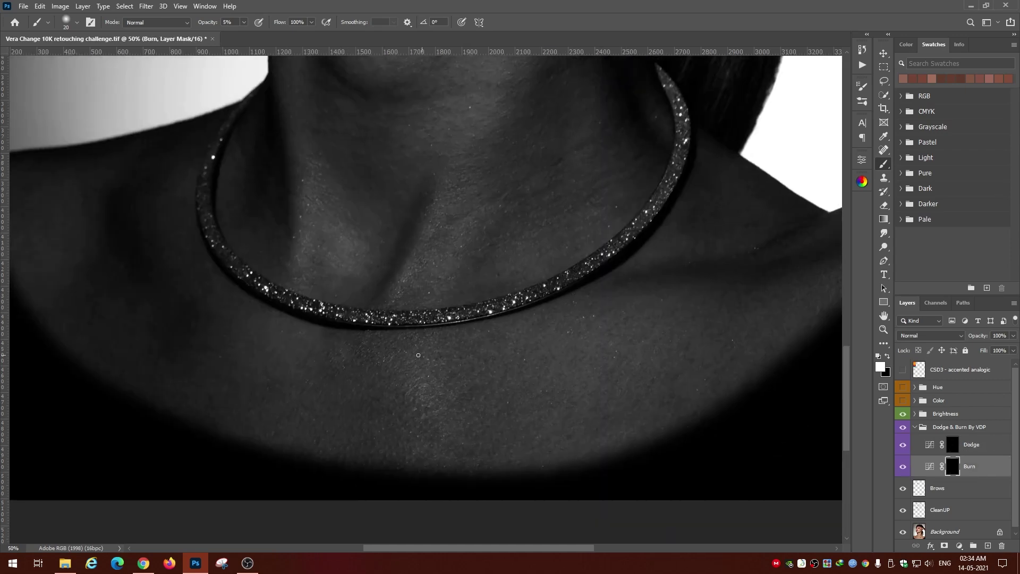
pyautogui.hotkey('alt', ']')
pyautogui.press('[')
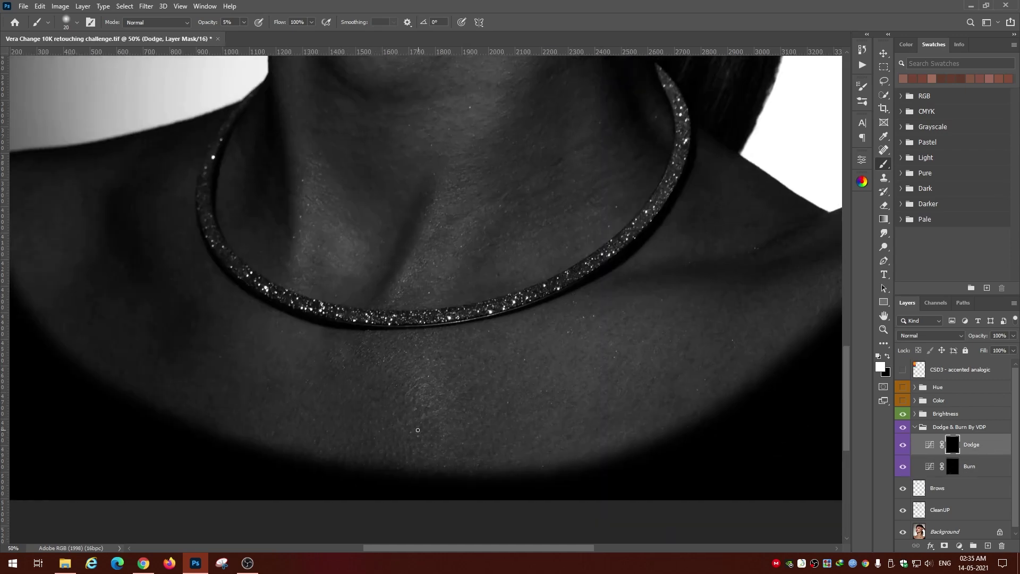
pyautogui.hotkey('alt', '[')
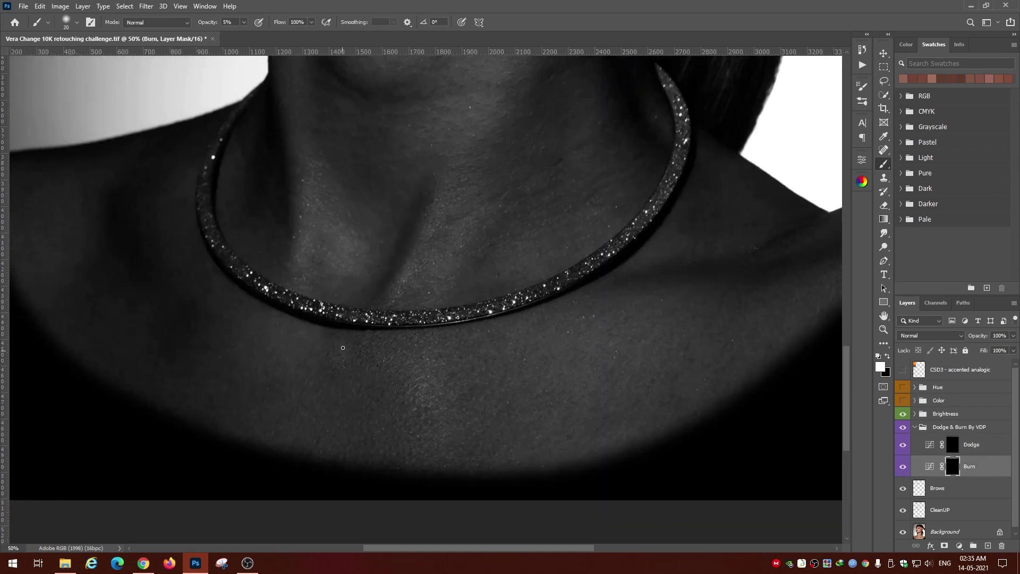
pyautogui.hotkey('alt', ']')
pyautogui.press('[')
pyautogui.hotkey('alt', '[')
pyautogui.hotkey('alt', ']')
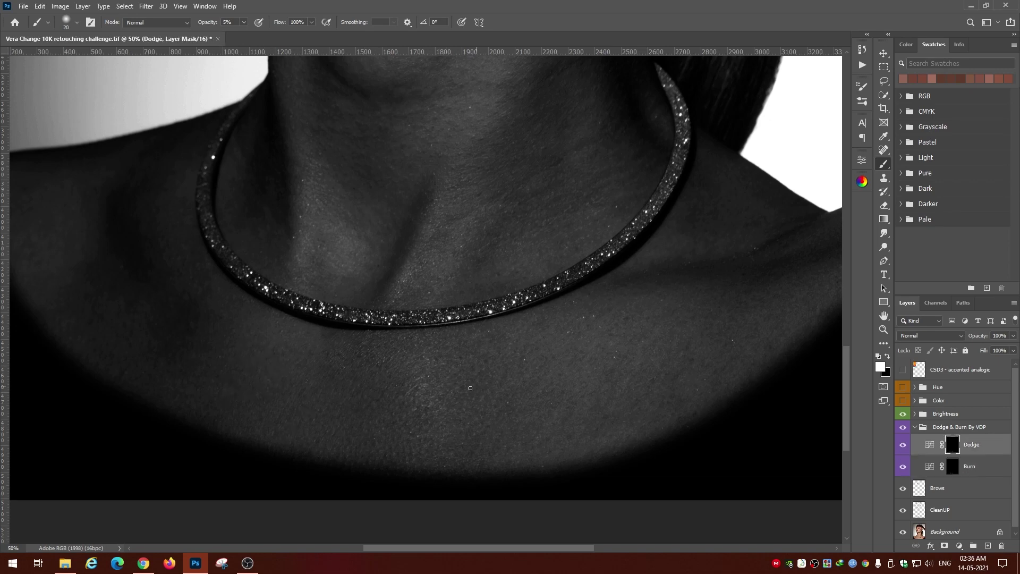
pyautogui.hotkey('alt', '[')
pyautogui.press(']')
# Dodge and burn across the right shoulder and chest with 15–25 px brushes
pyautogui.moveTo(440, 409); pyautogui.dragTo(375, 353)
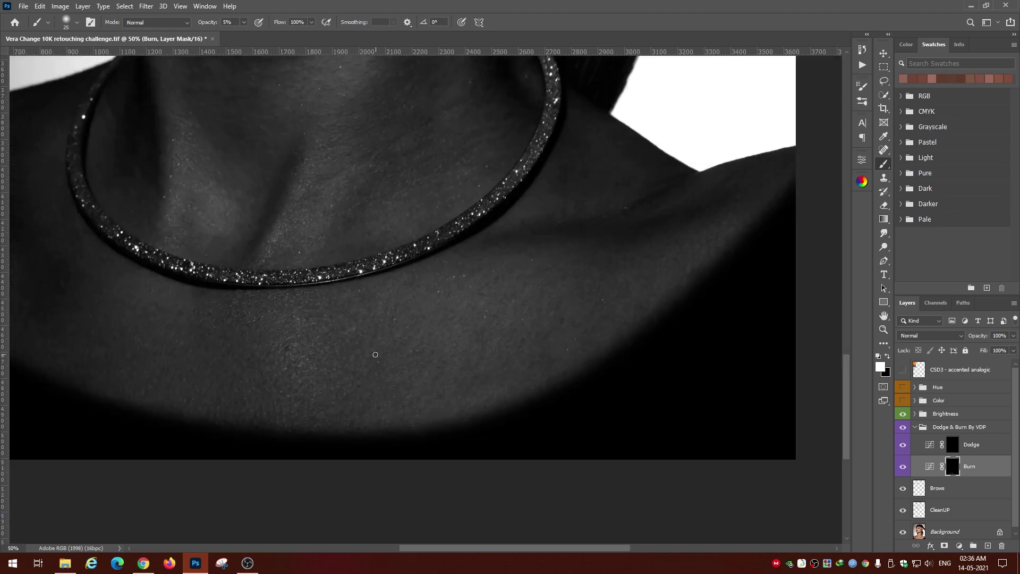
pyautogui.hotkey('alt', ']')
pyautogui.press('[')
pyautogui.hotkey('alt', '[')
pyautogui.hotkey('alt', ']')
pyautogui.press('[')
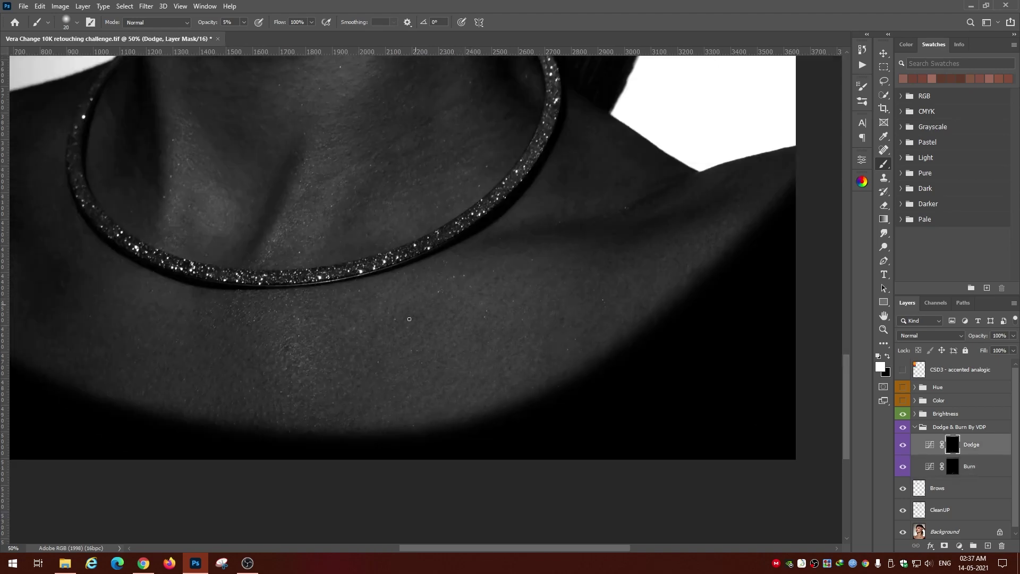
pyautogui.moveTo(409, 319); pyautogui.dragTo(426, 329)
pyautogui.press('[')
pyautogui.hotkey('alt', '[')
pyautogui.hotkey('alt', ']')
pyautogui.press(']')
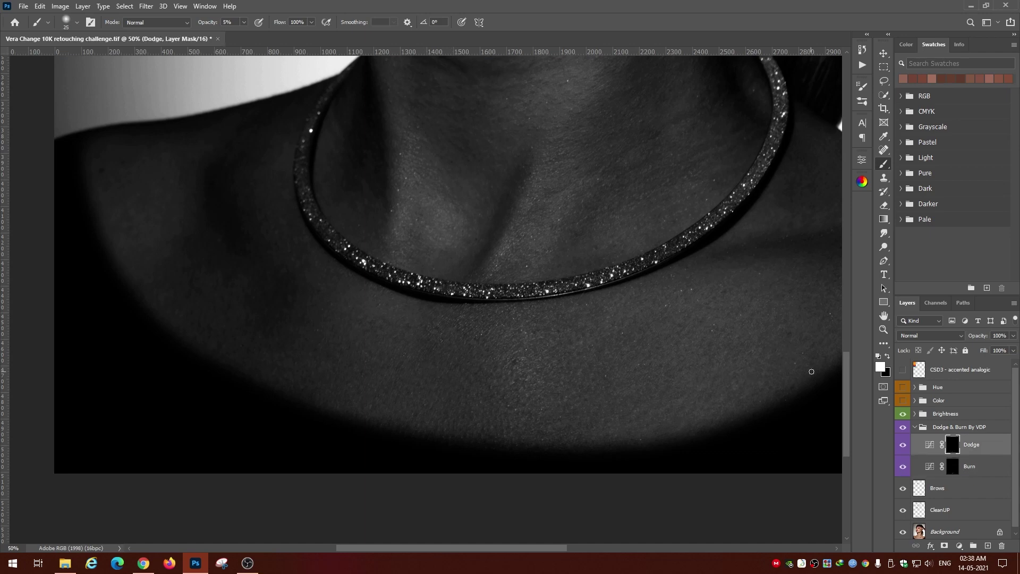
# Refine burning on the neck and shoulder with a smaller brush, checking the Dodge mask
pyautogui.moveTo(811, 364); pyautogui.dragTo(610, 332)
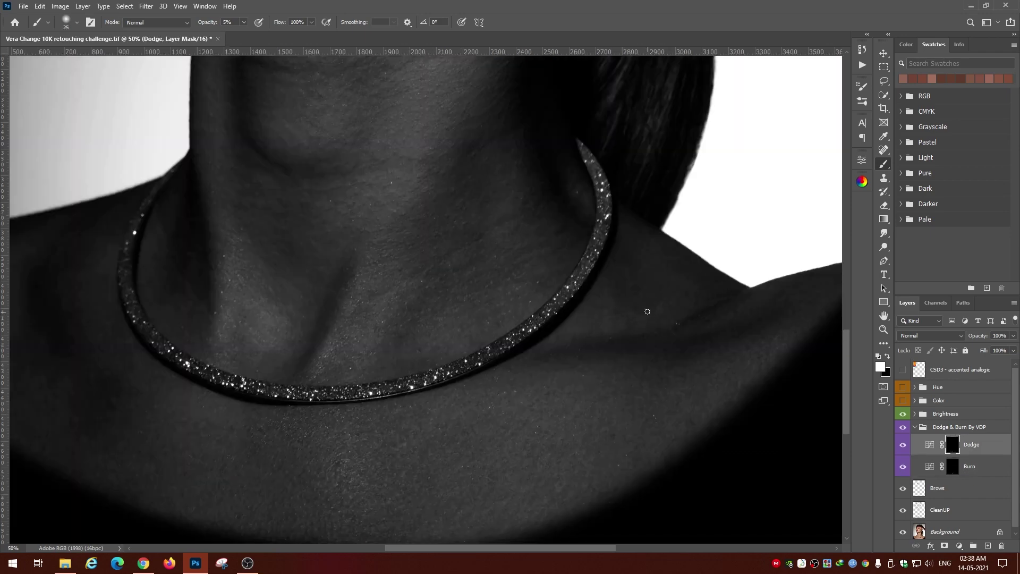
pyautogui.hotkey('alt', '[')
pyautogui.press('[')
pyautogui.moveTo(634, 278); pyautogui.dragTo(397, 354)
pyautogui.press('[')
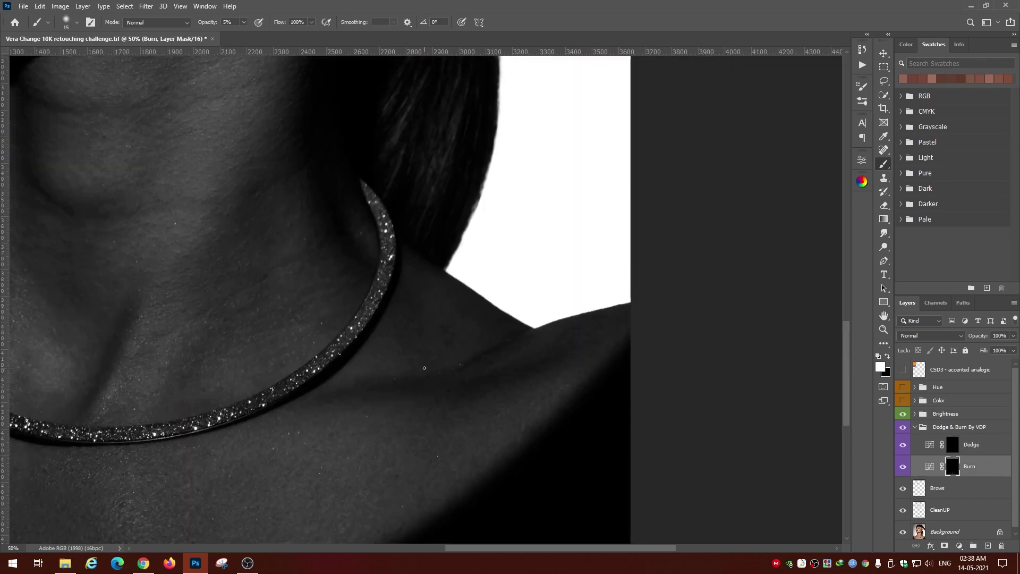
pyautogui.hotkey('alt', ']')
pyautogui.hotkey('alt', '[')
pyautogui.press('[')
pyautogui.press('[')
pyautogui.press('[')
pyautogui.hotkey('alt', ']')
pyautogui.hotkey('alt', '[')
pyautogui.press('[')
pyautogui.hotkey('alt', ']')
pyautogui.moveTo(408, 336); pyautogui.dragTo(726, 222)
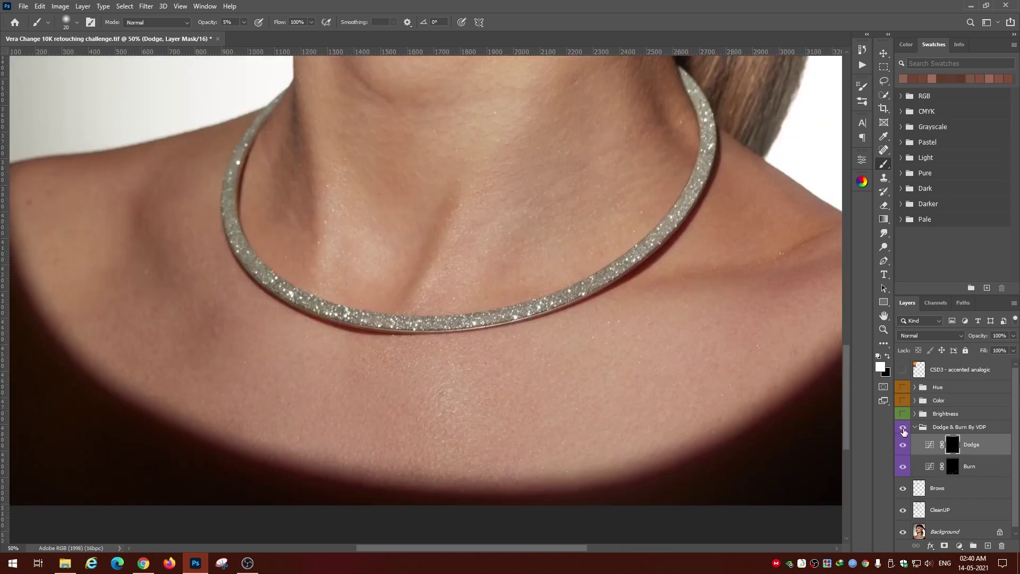
# Alternate Burn and Dodge mask strokes on the neck with brush sizes from 15 to 30
pyautogui.press('[')
pyautogui.hotkey('alt', '[')
pyautogui.hotkey('alt', ']')
pyautogui.press(']')
pyautogui.press(']')
pyautogui.hotkey('alt', '[')
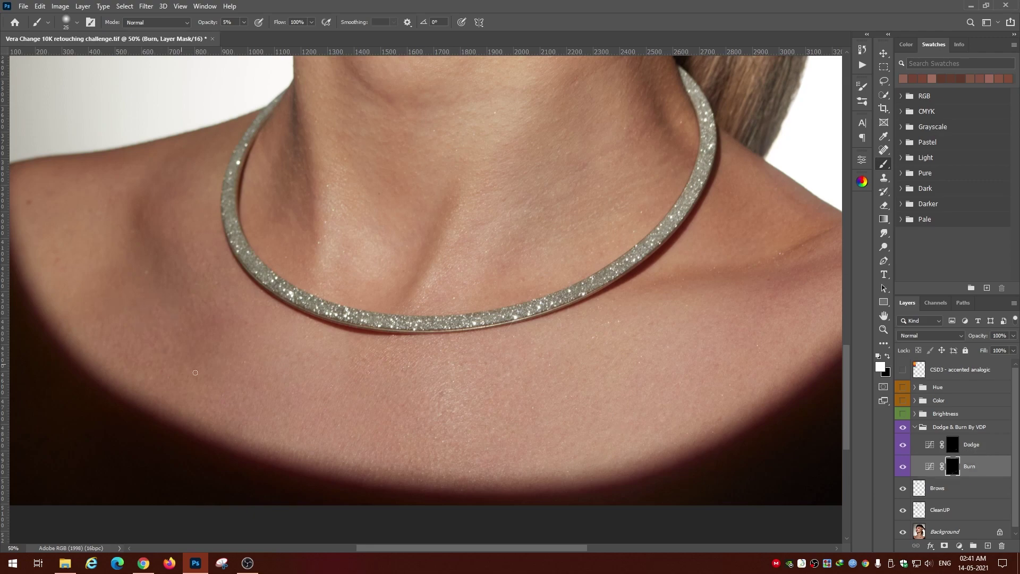
pyautogui.press('[')
pyautogui.hotkey('alt', ']')
pyautogui.hotkey('alt', '[')
pyautogui.moveTo(193, 267); pyautogui.dragTo(239, 402)
pyautogui.hotkey('alt', ']')
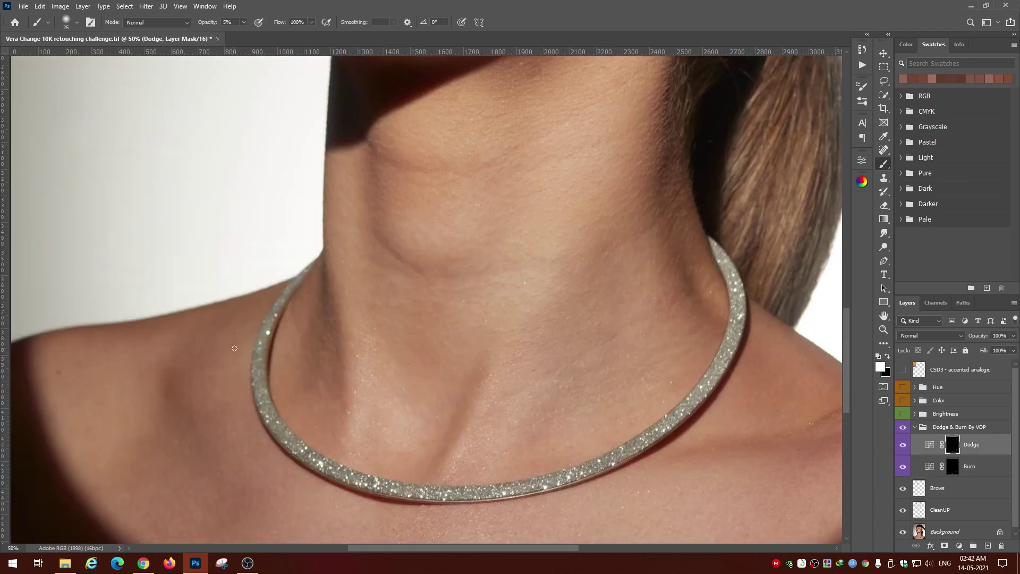
# At 10% brush opacity, alternate dodging and burning along the neck and chin
pyautogui.press('1')
pyautogui.hotkey('alt', '[')
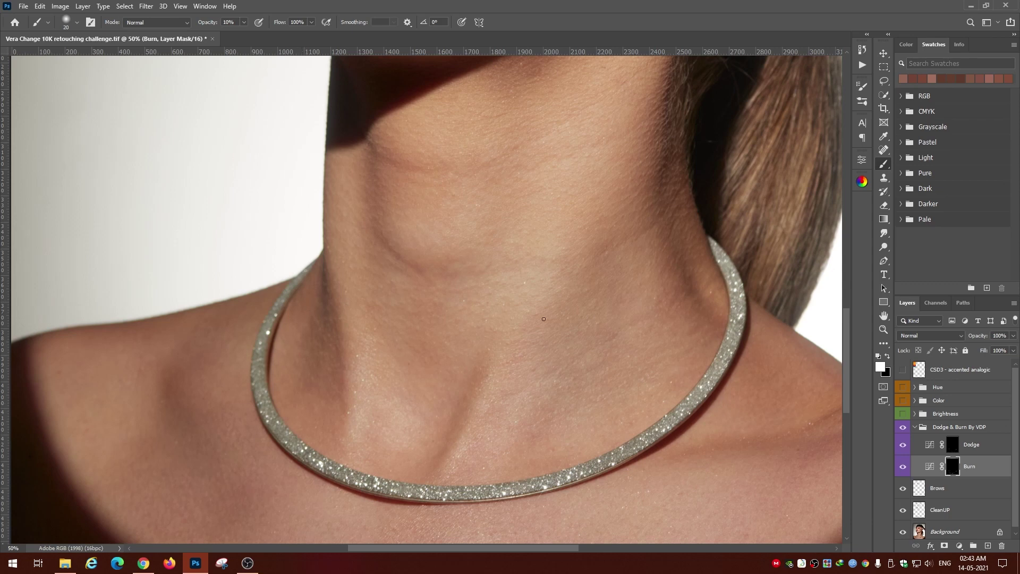
pyautogui.hotkey('alt', ']')
pyautogui.hotkey('alt', '[')
pyautogui.hotkey('alt', ']')
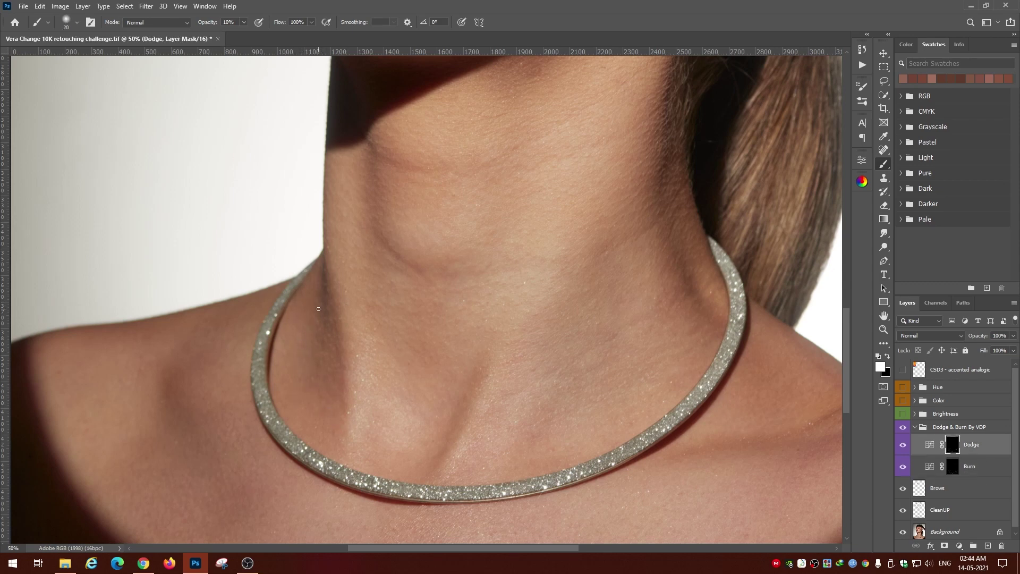
pyautogui.hotkey('alt', '[')
pyautogui.hotkey('alt', ']')
pyautogui.hotkey('alt', '[')
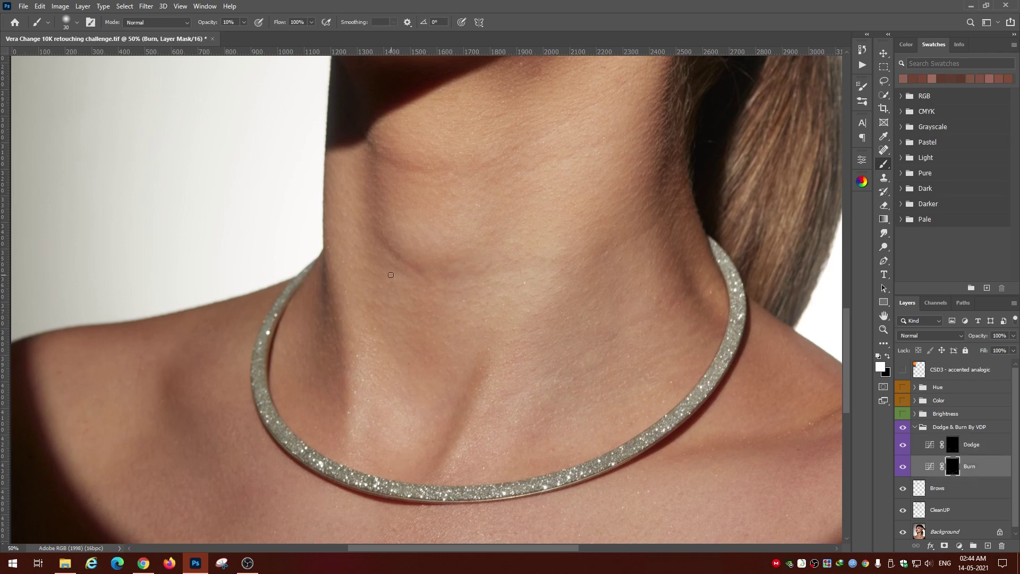
pyautogui.hotkey('alt', ']')
pyautogui.moveTo(433, 206); pyautogui.dragTo(306, 301)
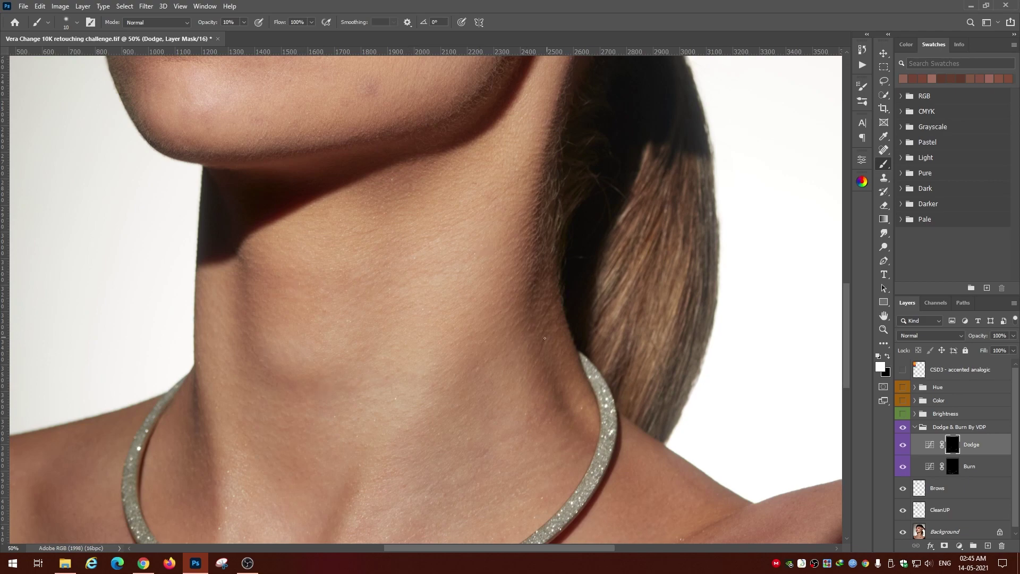
# Zoom out and dodge and burn the lower face and neck with brushes from 60 to 125
pyautogui.click(950, 467)
pyautogui.press(']')
pyautogui.hotkey('alt', ']')
pyautogui.scroll(-1, 560, 328)
pyautogui.scroll(-2, 560, 328)
pyautogui.hotkey('ctrl', '-')
pyautogui.hotkey('ctrl', '-')
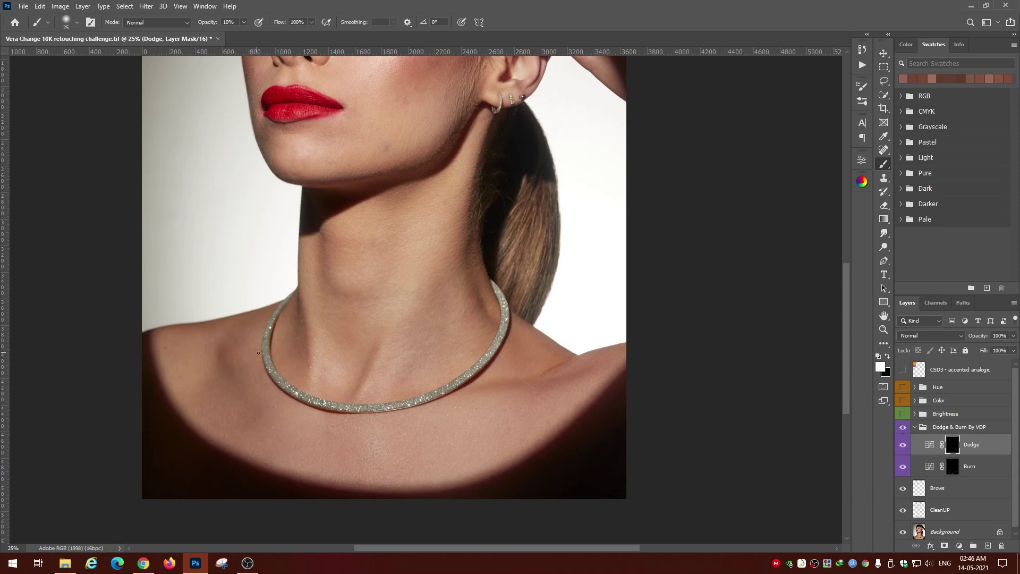
pyautogui.hotkey('alt', '[')
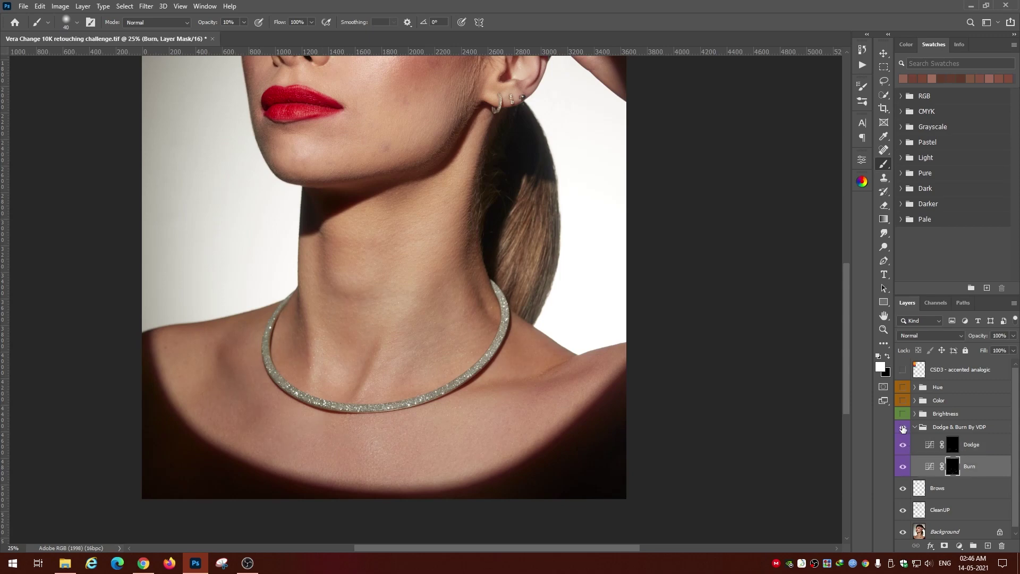
pyautogui.press(']')
pyautogui.press(']')
pyautogui.hotkey('ctrl', '-')
pyautogui.hotkey('alt', ']')
pyautogui.press(']')
pyautogui.press(']')
pyautogui.press(']')
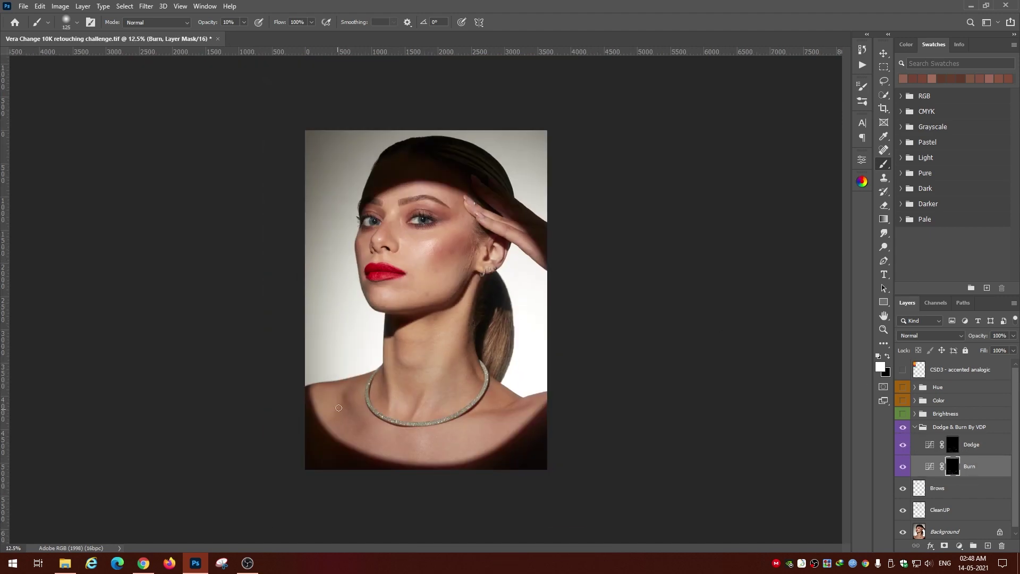
pyautogui.press(']')
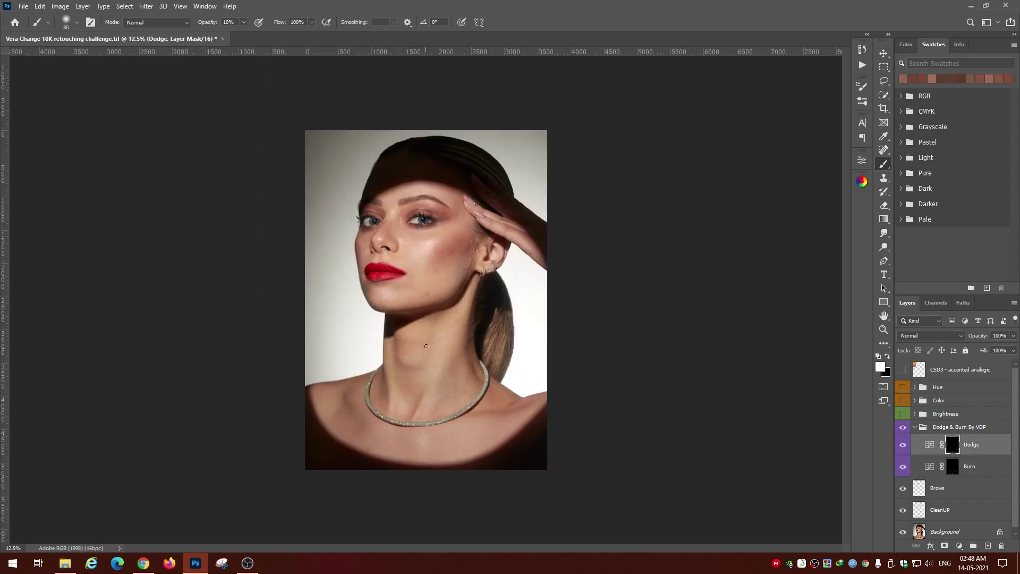
# Refine the Burn and Dodge strokes with a 100 px brush, checking them in the Brightness greyscale view
pyautogui.hotkey('alt', '[')
pyautogui.press('[')
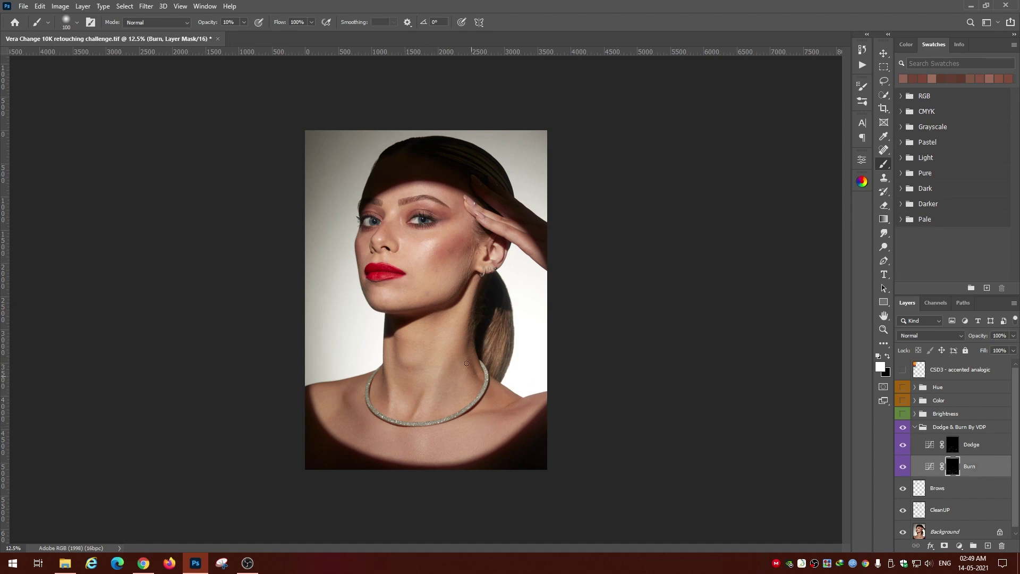
pyautogui.hotkey('alt', ']')
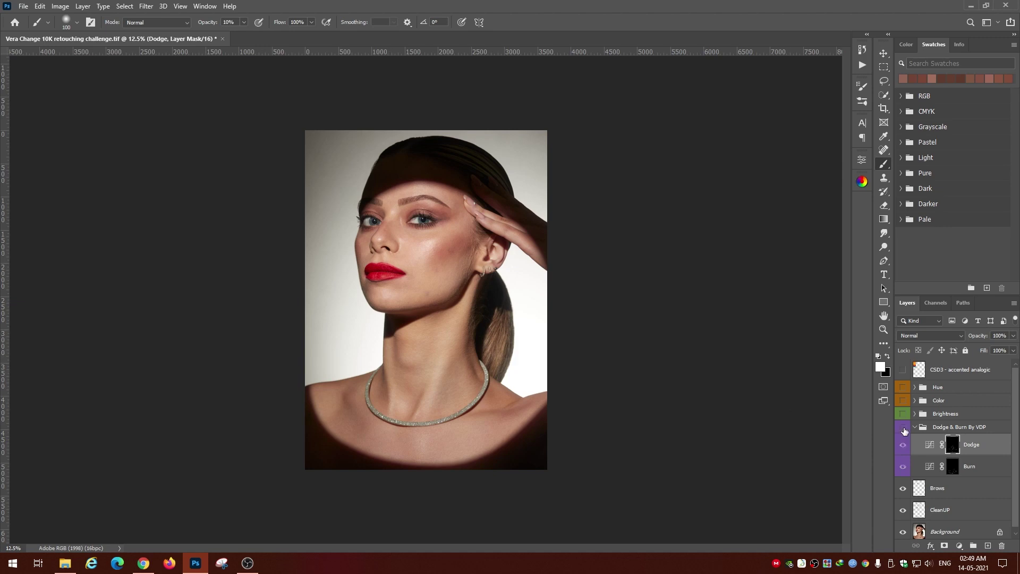
pyautogui.hotkey('alt', '[')
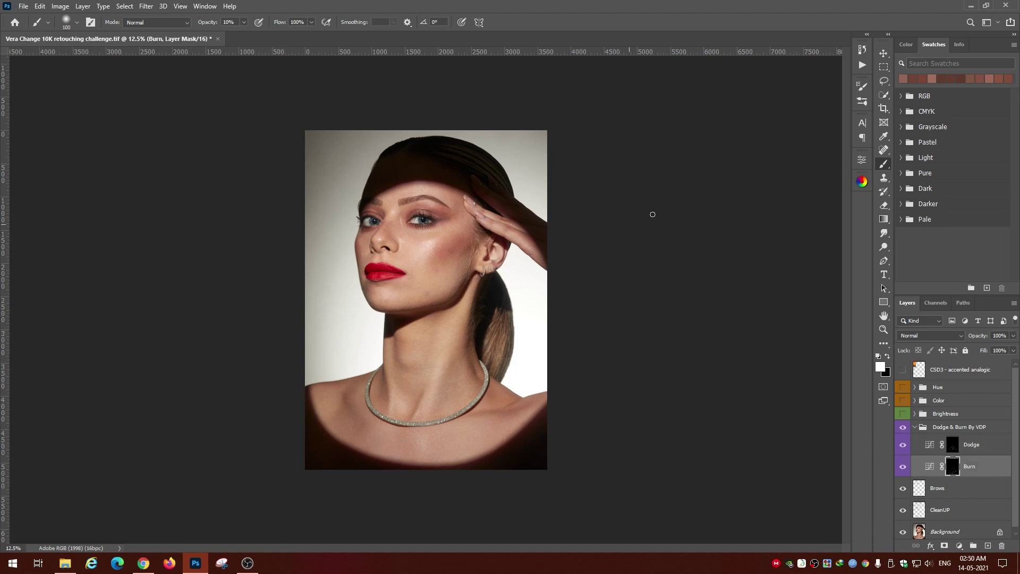
pyautogui.hotkey('alt', ']')
pyautogui.press(']')
pyautogui.press(']')
pyautogui.hotkey('alt', '[')
pyautogui.click(941, 445)
pyautogui.press('[')
pyautogui.press('[')
pyautogui.click(902, 413)
# Zoom to 25% and burn the neck and necklace area with a 25–50 px brush
pyautogui.hotkey('ctrl', '+')
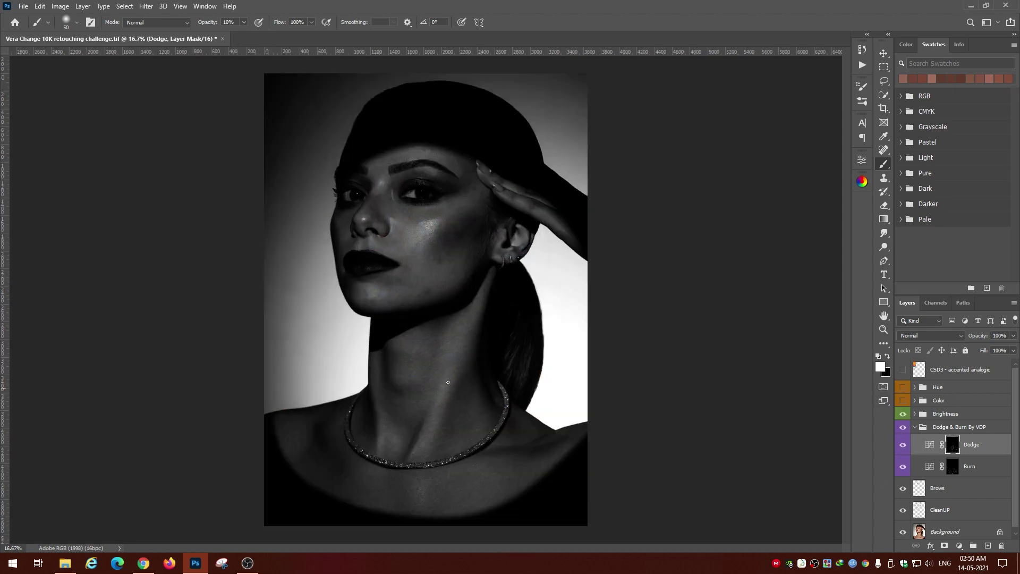
pyautogui.hotkey('alt', '[')
pyautogui.press('[')
pyautogui.hotkey('ctrl', '+')
pyautogui.press('[')
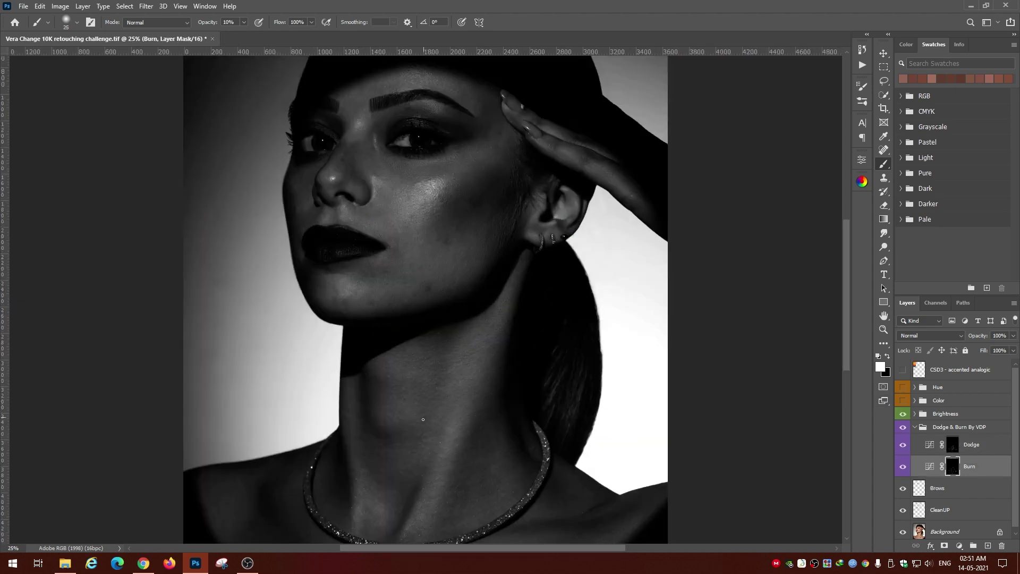
pyautogui.moveTo(386, 534); pyautogui.dragTo(383, 425)
pyautogui.click(950, 444)
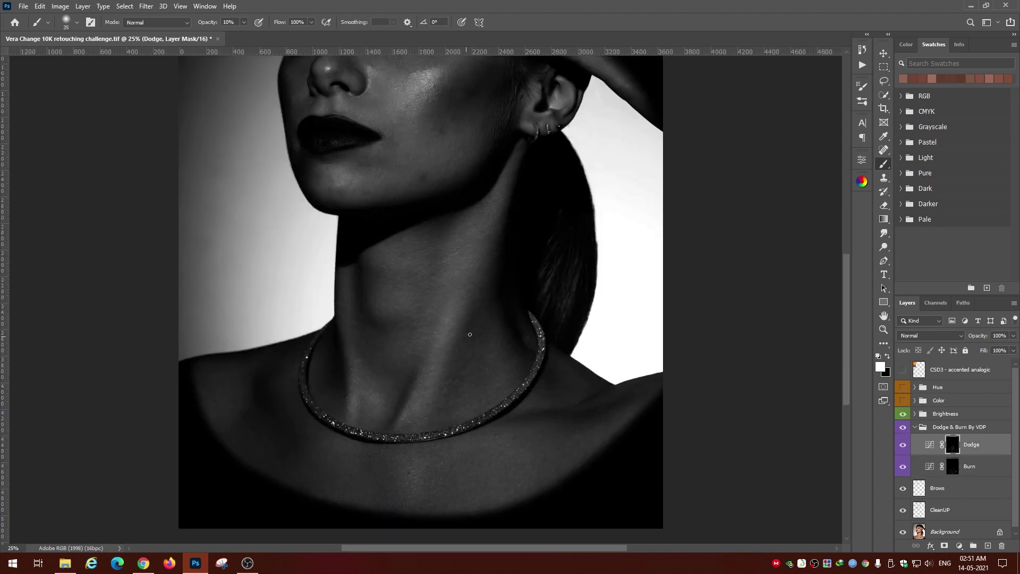
# Dodge the neck with a 35–40 px brush, then frame the lips area
pyautogui.scroll(1, 455, 361)
pyautogui.press(']')
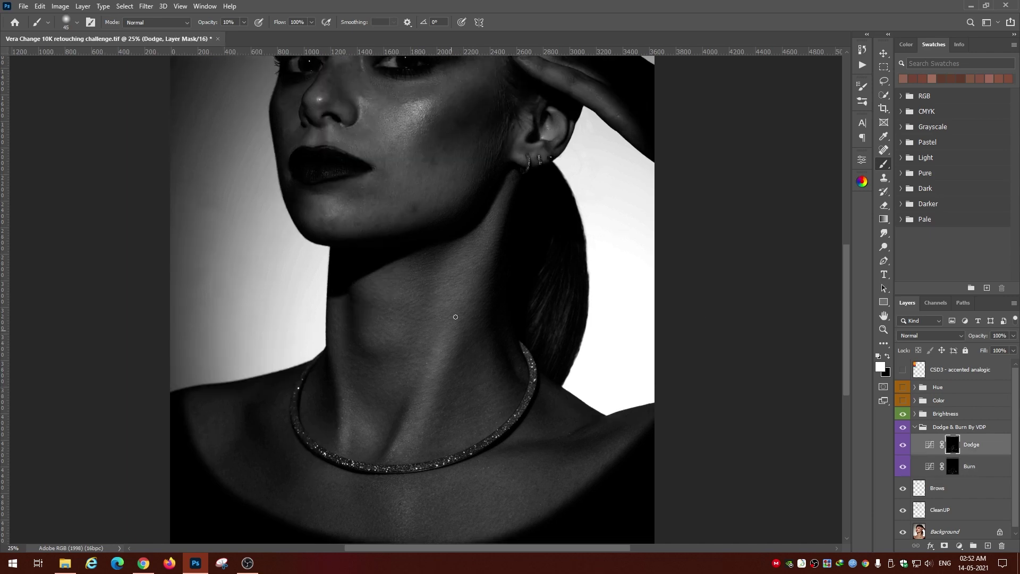
pyautogui.scroll(5, 456, 316)
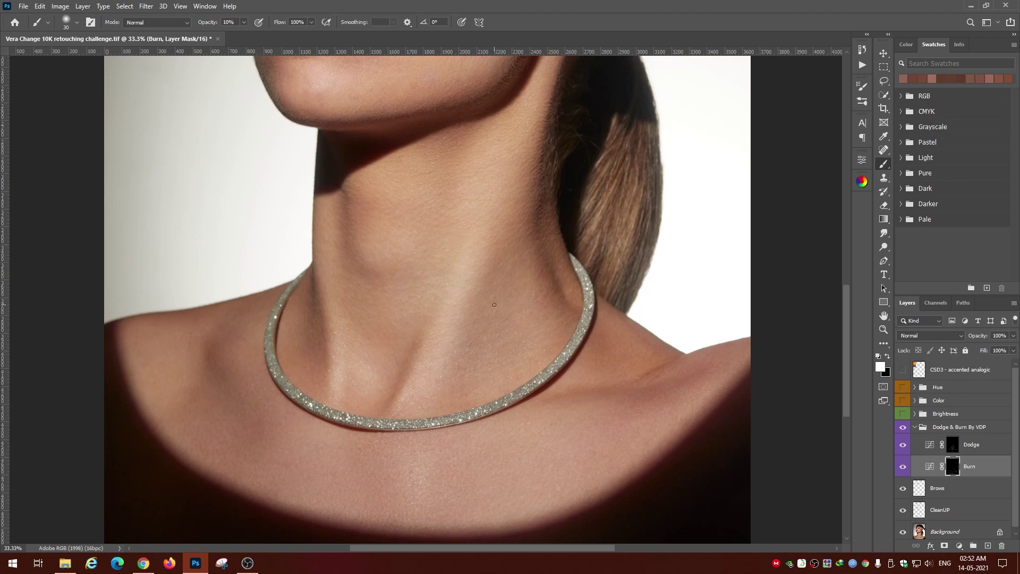
pyautogui.hotkey('alt', ']')
pyautogui.press(']')
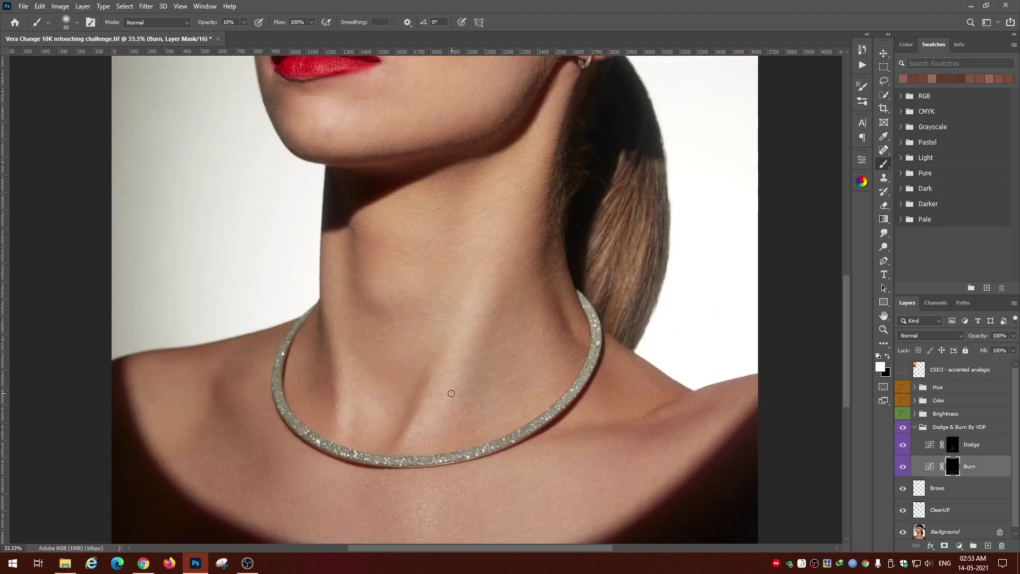
pyautogui.moveTo(485, 202); pyautogui.dragTo(485, 291)
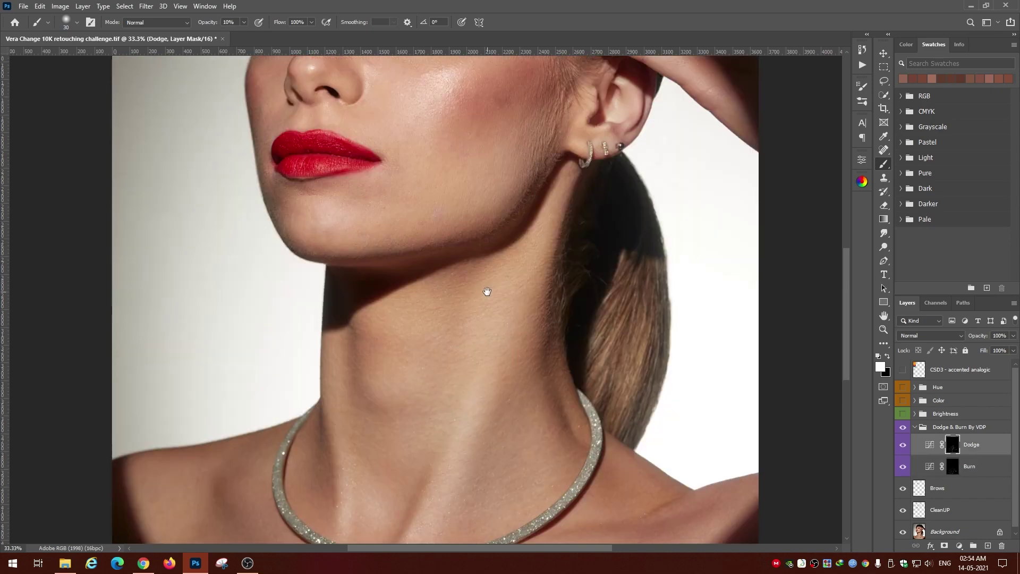
pyautogui.hotkey('ctrl', '+')
pyautogui.click(959, 545)
# Add a Hue/Saturation adjustment layer in the group with Saturation raised to +1
pyautogui.click(951, 389)
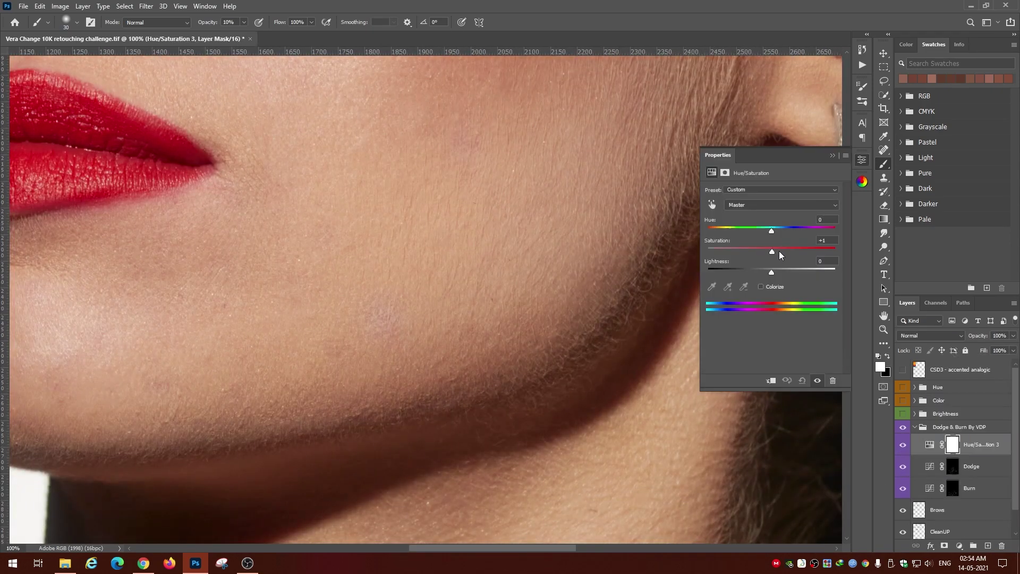
pyautogui.moveTo(771, 251); pyautogui.dragTo(786, 251)
pyautogui.hotkey('ctrl', '-')
pyautogui.hotkey('ctrl', '-')
pyautogui.hotkey('ctrl', '-')
pyautogui.hotkey('ctrl', '-')
pyautogui.hotkey('ctrl', '-')
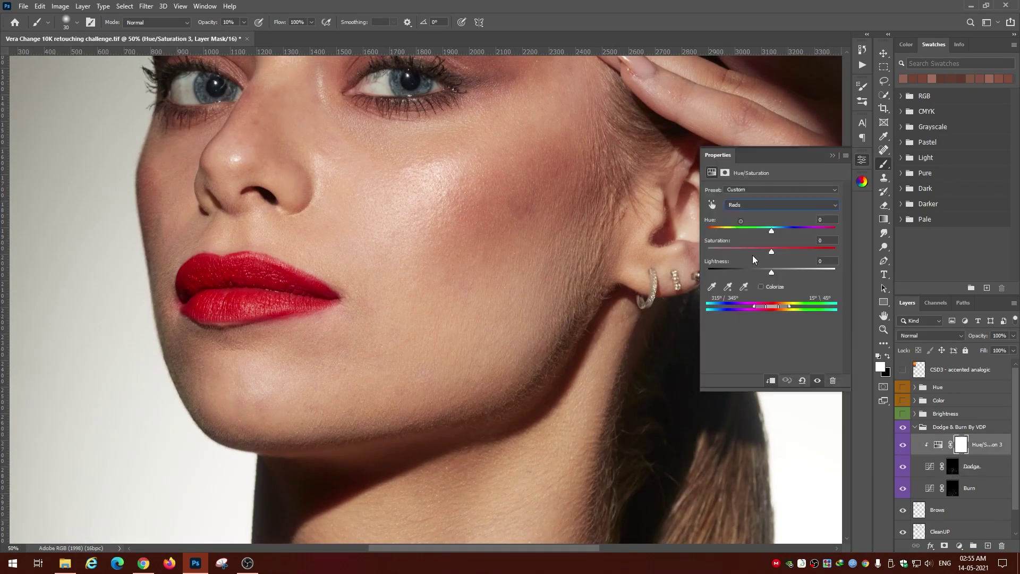
pyautogui.hotkey('ctrl', '-')
pyautogui.hotkey('ctrl', '-')
pyautogui.hotkey('ctrl', '-')
pyautogui.hotkey('ctrl', '+')
pyautogui.hotkey('ctrl', '+')
pyautogui.hotkey('ctrl', '+')
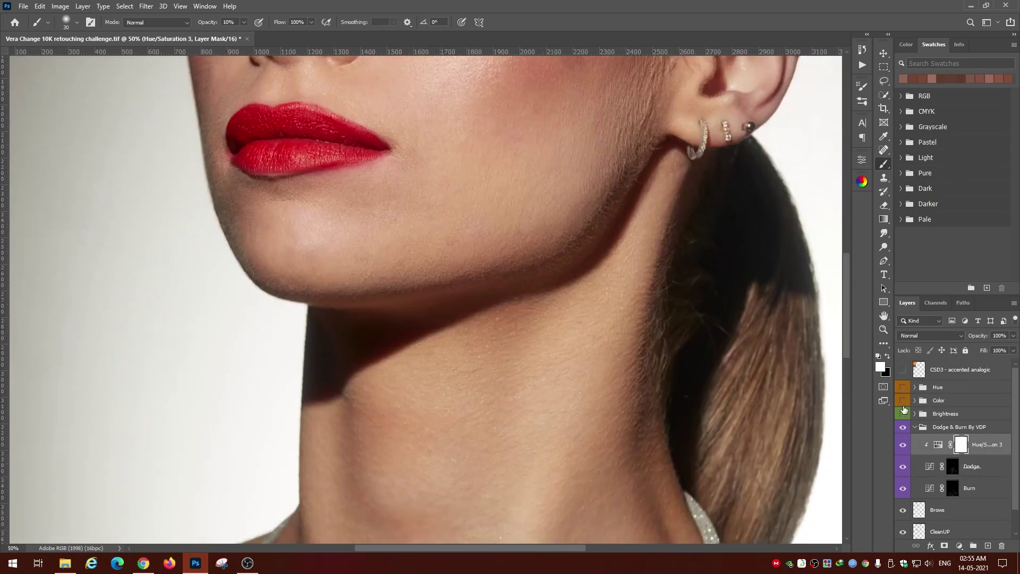
# Alternate Dodge and Burn strokes on the cheek with a 10–15 px brush
pyautogui.hotkey('alt', '[')
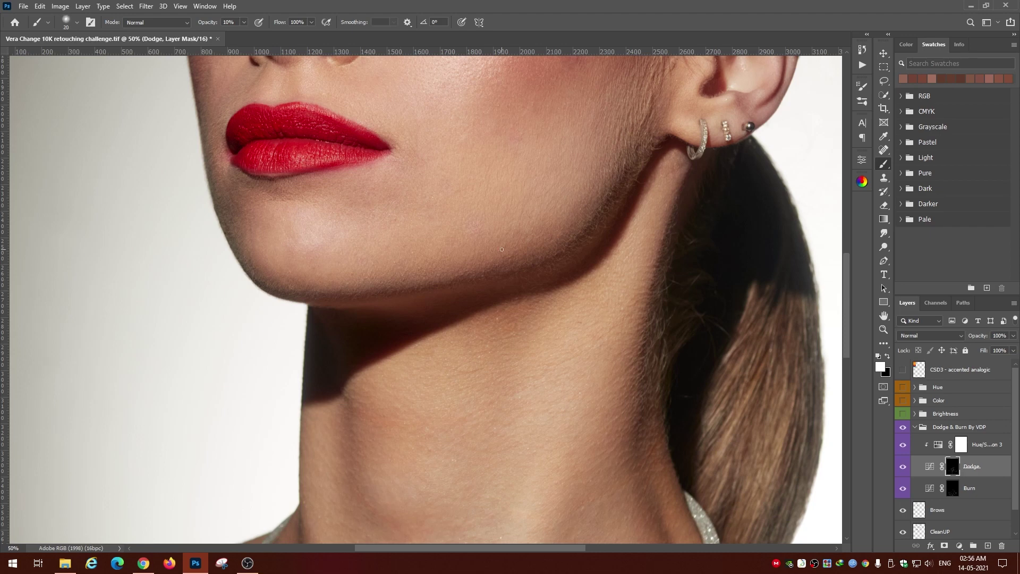
pyautogui.press('[')
pyautogui.hotkey('alt', '[')
pyautogui.hotkey('alt', ']')
pyautogui.hotkey('alt', ']')
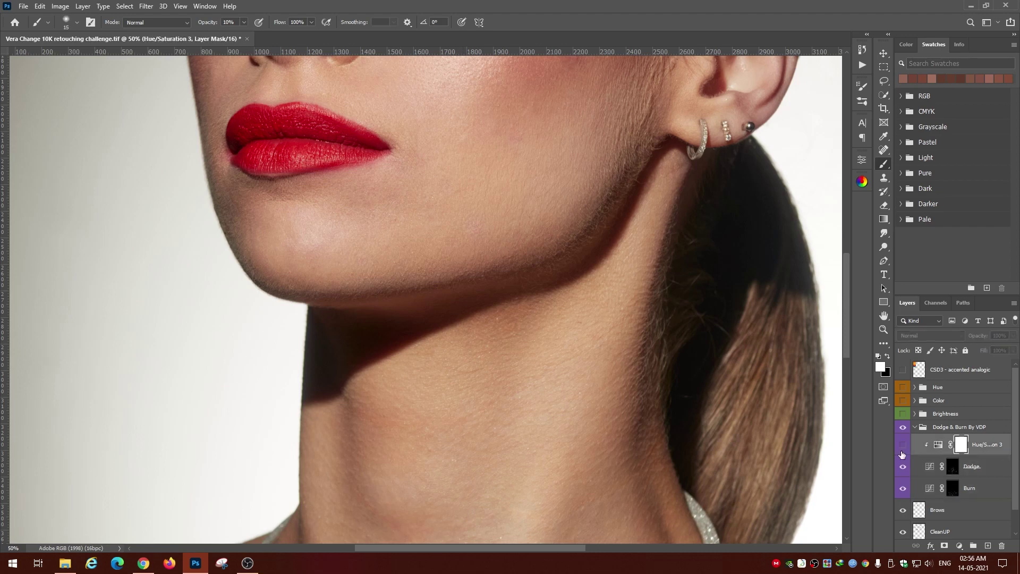
pyautogui.hotkey('alt', '[')
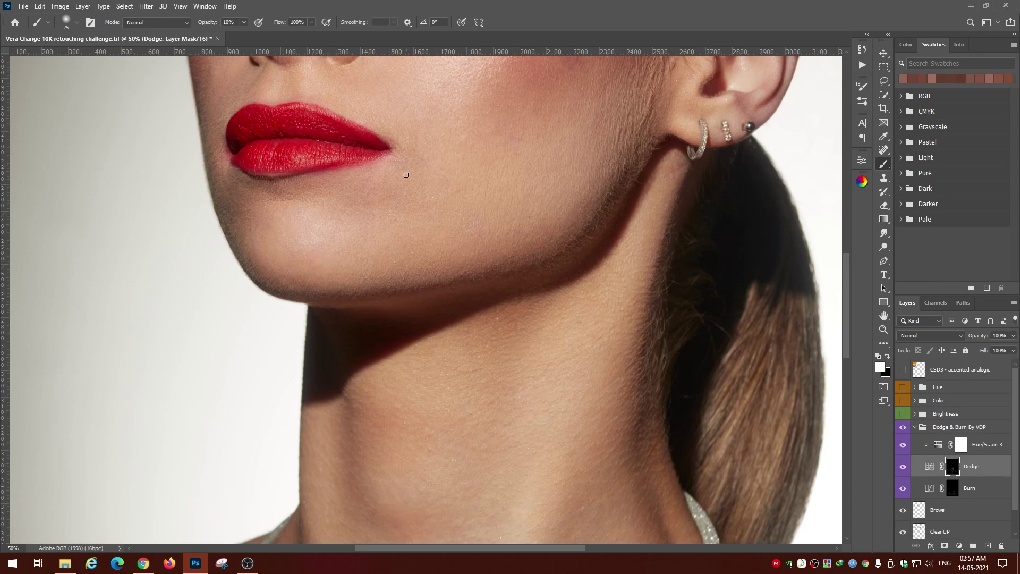
pyautogui.press('[')
pyautogui.press('[')
pyautogui.press('[')
pyautogui.moveTo(405, 174); pyautogui.dragTo(392, 277)
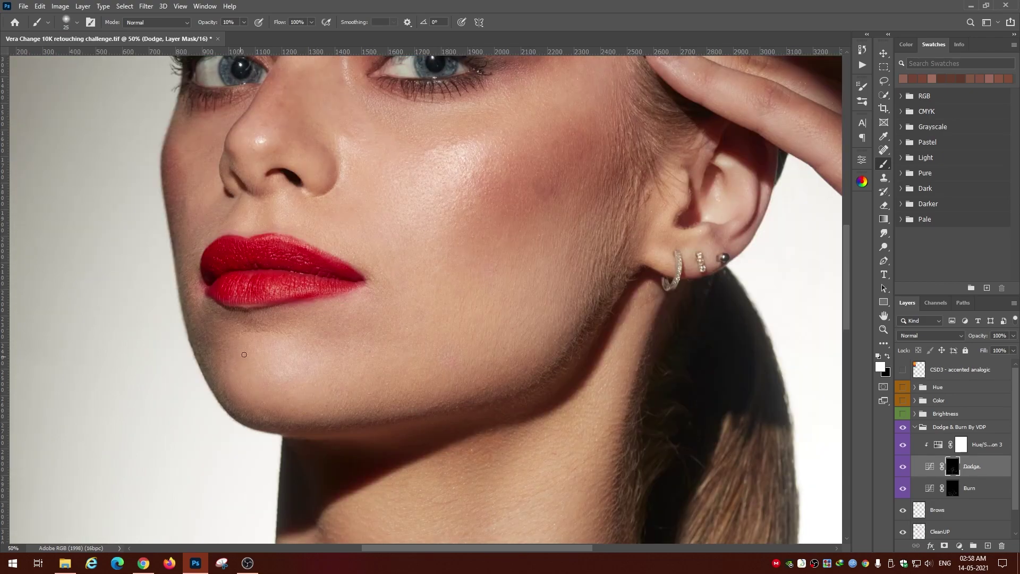
pyautogui.hotkey('alt', '[')
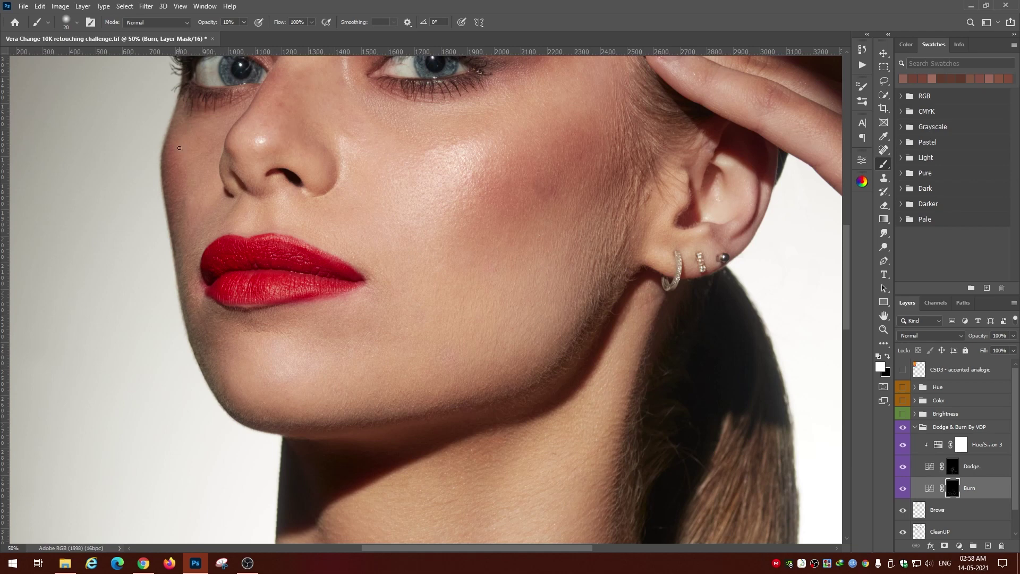
pyautogui.hotkey('alt', ']')
pyautogui.press('[')
pyautogui.click(954, 490)
pyautogui.press(']')
pyautogui.press('[')
# Continue alternating lightening and darkening strokes over the jaw and temple with smaller brushes
pyautogui.hotkey('alt', ']')
pyautogui.press(']')
pyautogui.press(']')
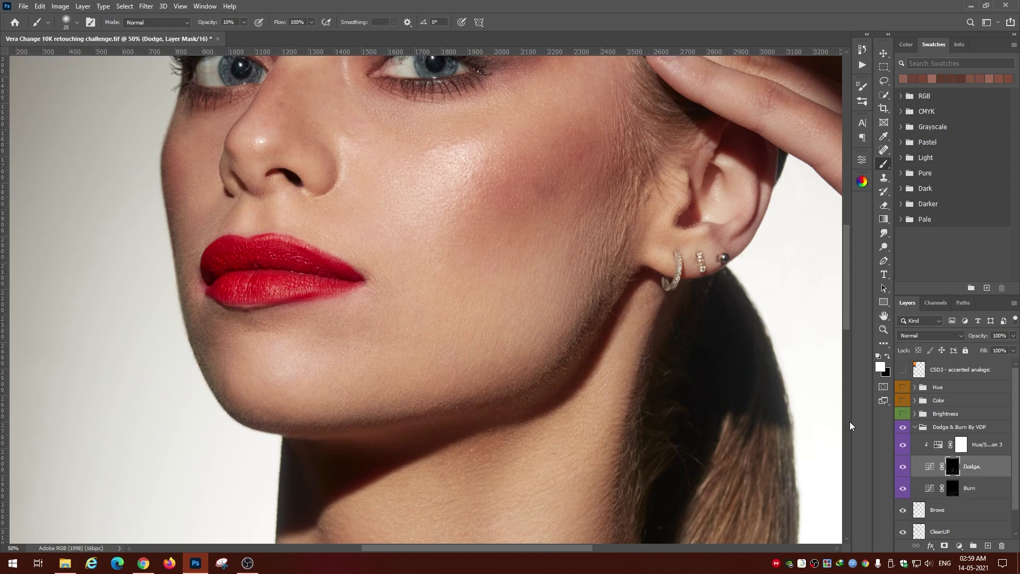
pyautogui.hotkey('alt', '[')
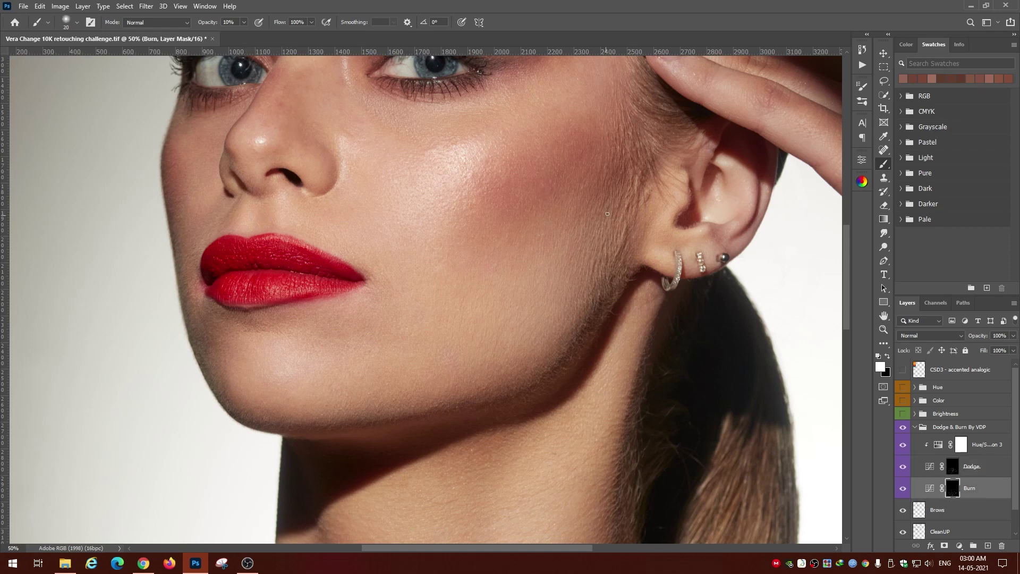
pyautogui.press('[')
pyautogui.press('[')
pyautogui.press('[')
pyautogui.hotkey('alt', ']')
pyautogui.scroll(3, 706, 409)
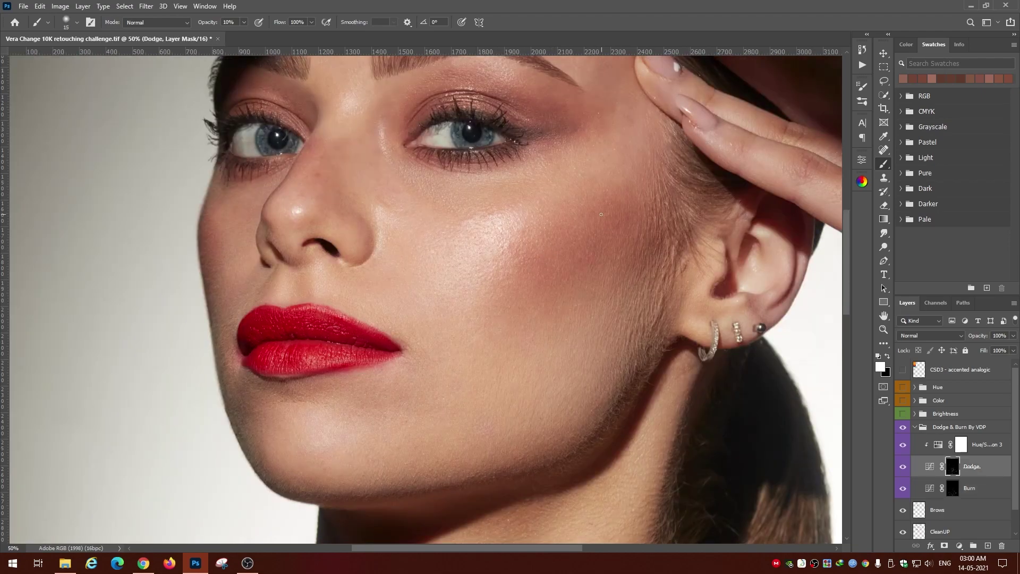
pyautogui.hotkey('alt', '[')
pyautogui.press('[')
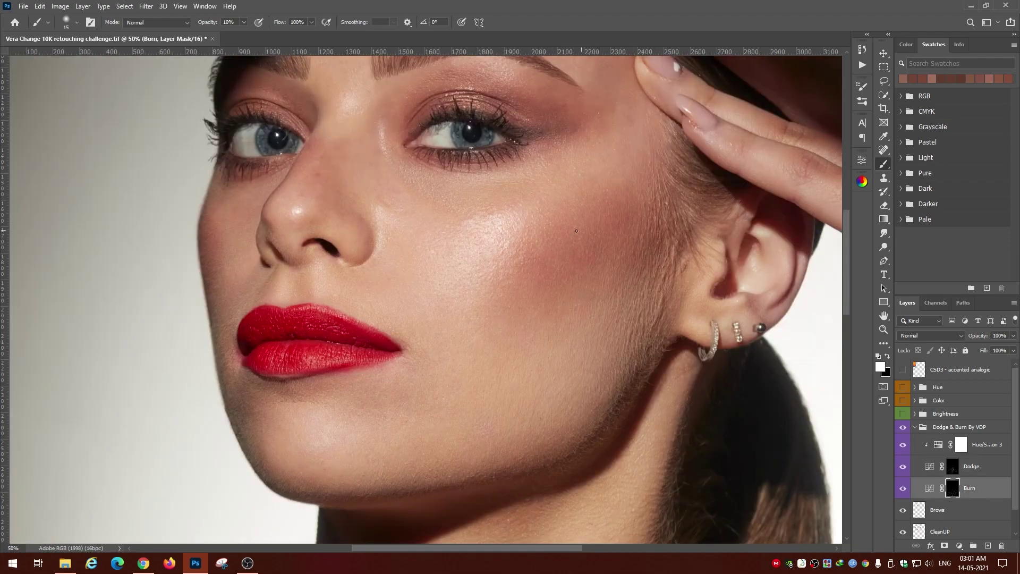
pyautogui.press('[')
pyautogui.hotkey('alt', ']')
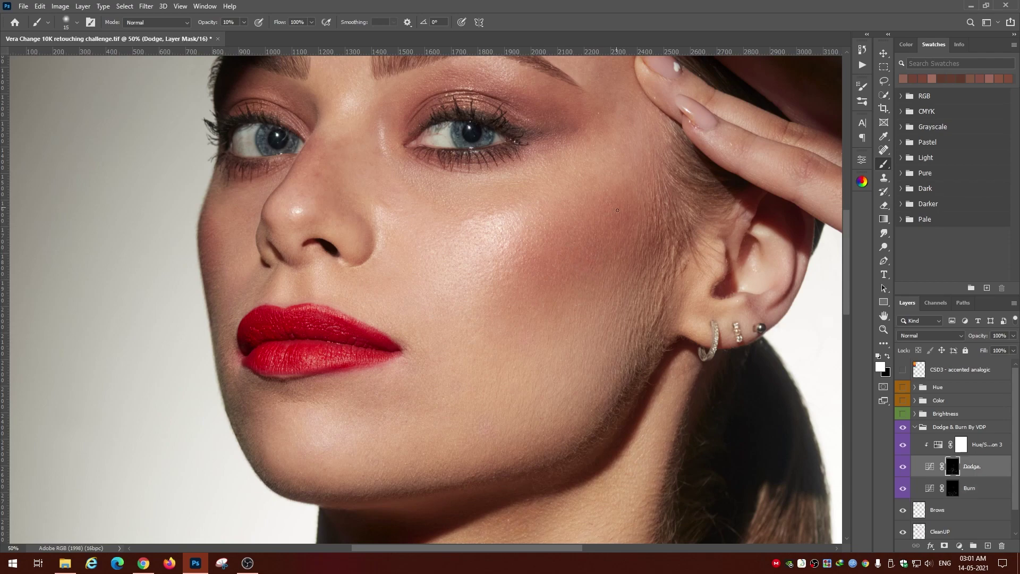
# Finish the last Burn strokes, zoom out, and collapse the Dodge & Burn By VDP group
pyautogui.hotkey('alt', '[')
pyautogui.press(']')
pyautogui.press(']')
pyautogui.scroll(-3, 486, 184)
pyautogui.scroll(4, 547, 214)
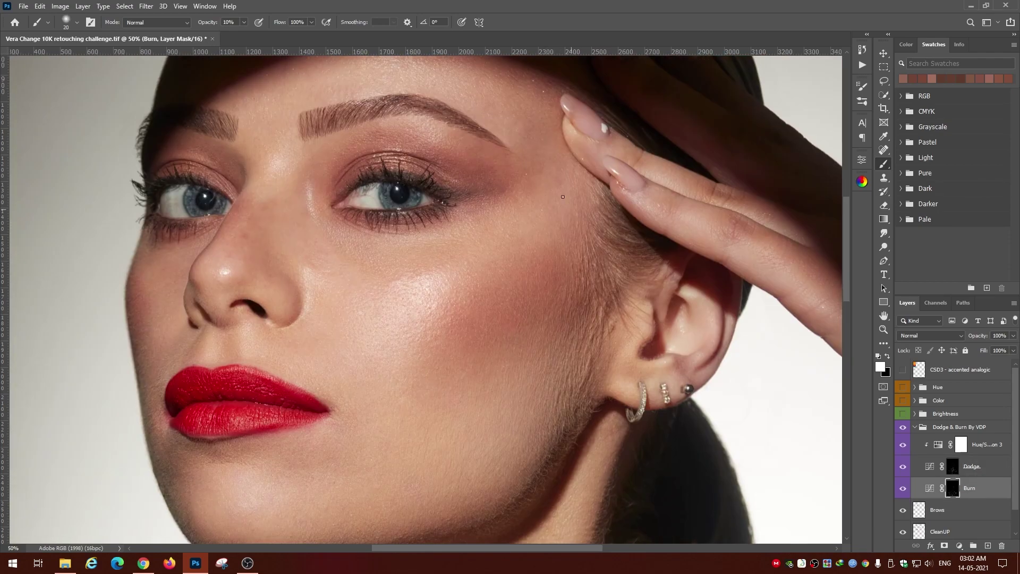
pyautogui.hotkey('ctrl', '-')
pyautogui.hotkey('ctrl', '-')
pyautogui.click(950, 426)
pyautogui.scroll(-5, 735, 290)
# Run the Inverted High Pass By VDP action with High Pass radius 75 and accept the Gaussian Blur
pyautogui.scroll(5, 735, 289)
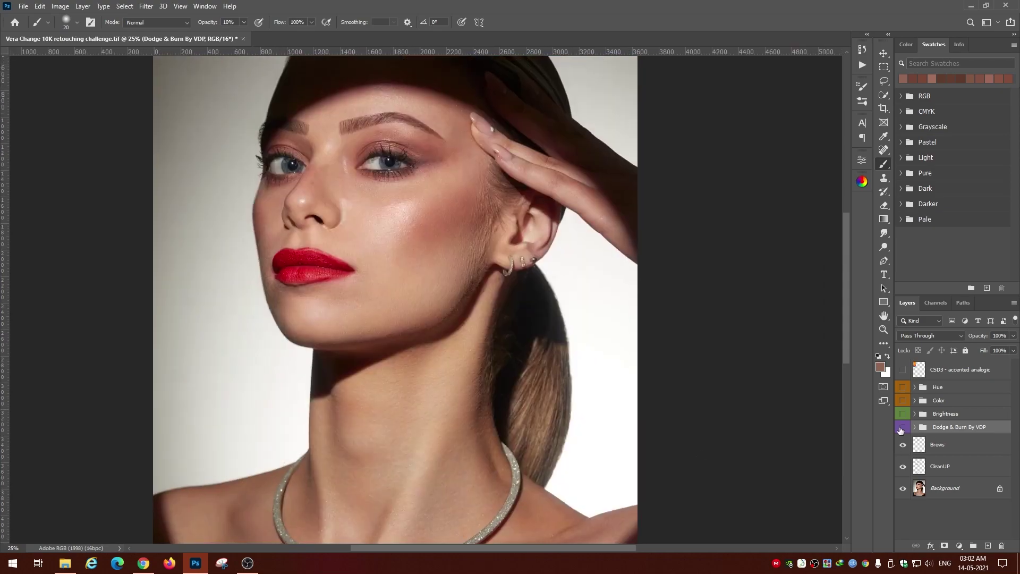
pyautogui.click(861, 64)
pyautogui.click(728, 251)
pyautogui.click(786, 454)
pyautogui.moveTo(500, 109); pyautogui.dragTo(705, 120)
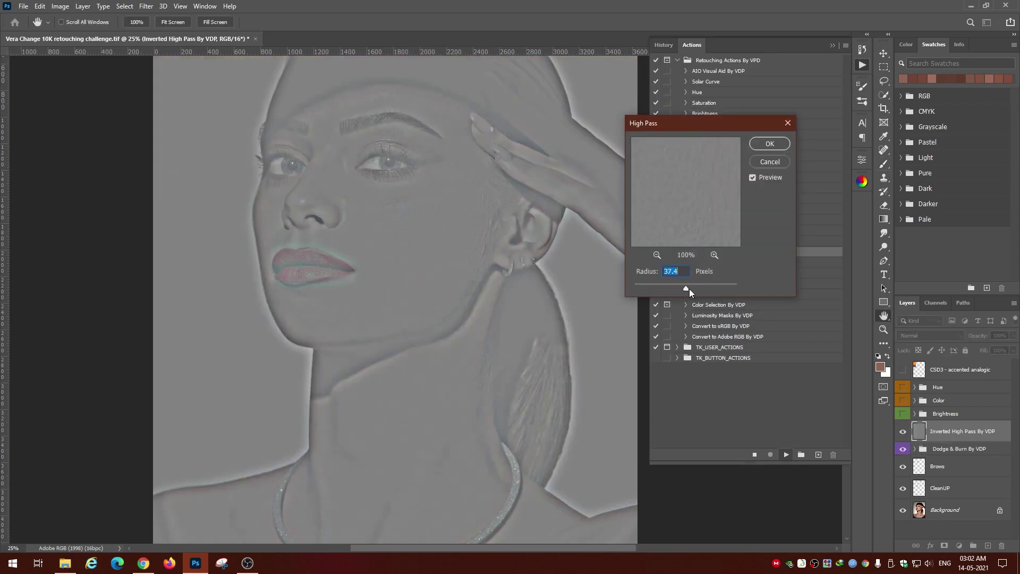
pyautogui.moveTo(689, 289); pyautogui.dragTo(699, 287)
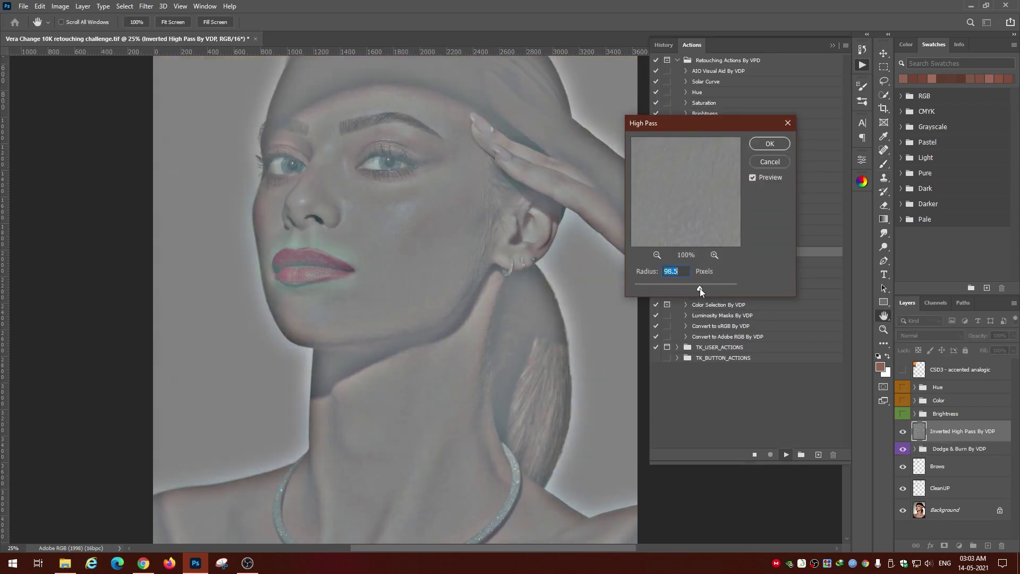
pyautogui.click(769, 143)
pyautogui.press('Return')
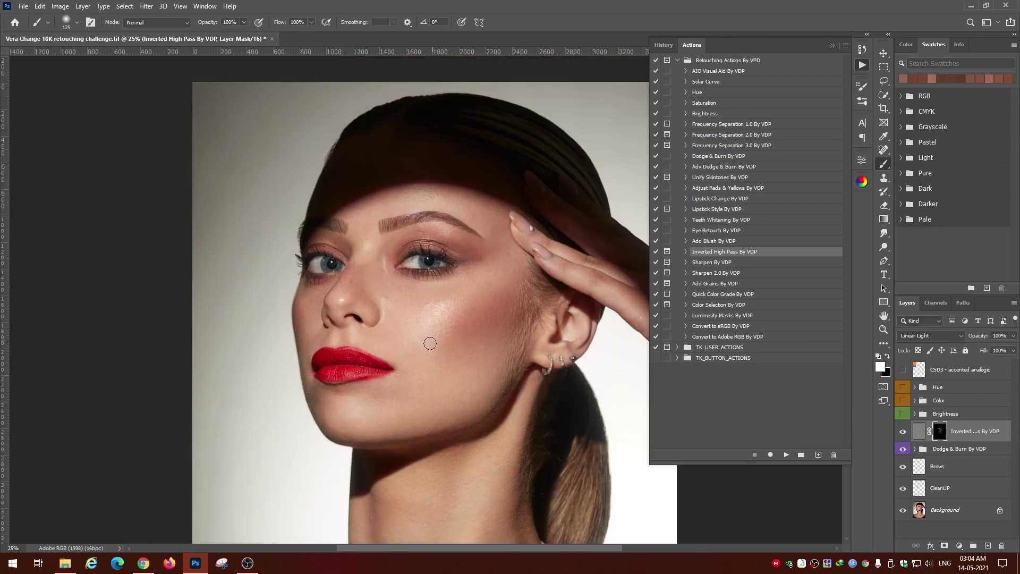
# Paint white on the high-pass layer's black mask over the face and neck, resizing the brush as needed
pyautogui.press('x')
pyautogui.press('[')
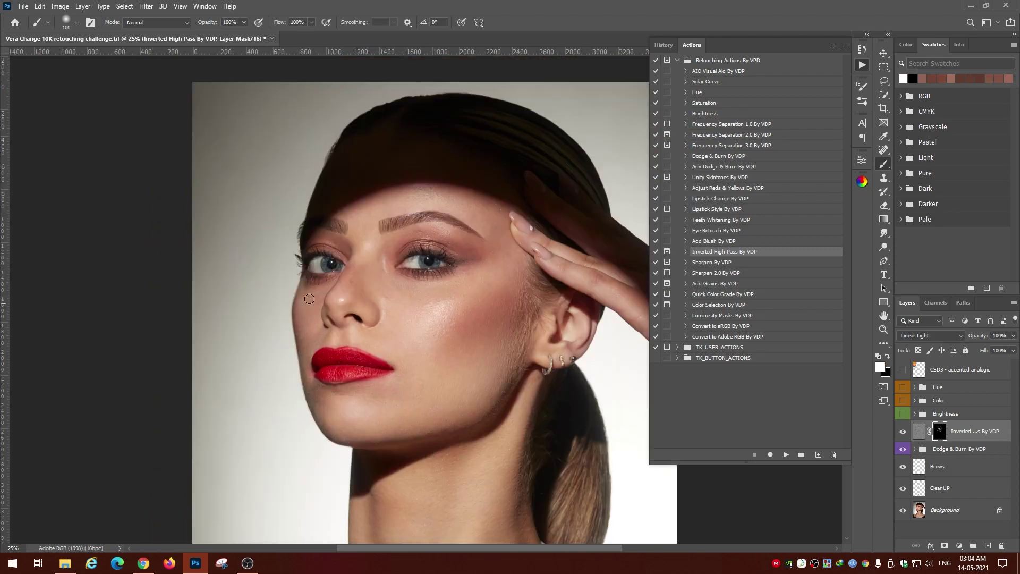
pyautogui.scroll(2, 310, 319)
pyautogui.press('x')
pyautogui.press('[')
pyautogui.press('[')
pyautogui.scroll(-3, 390, 311)
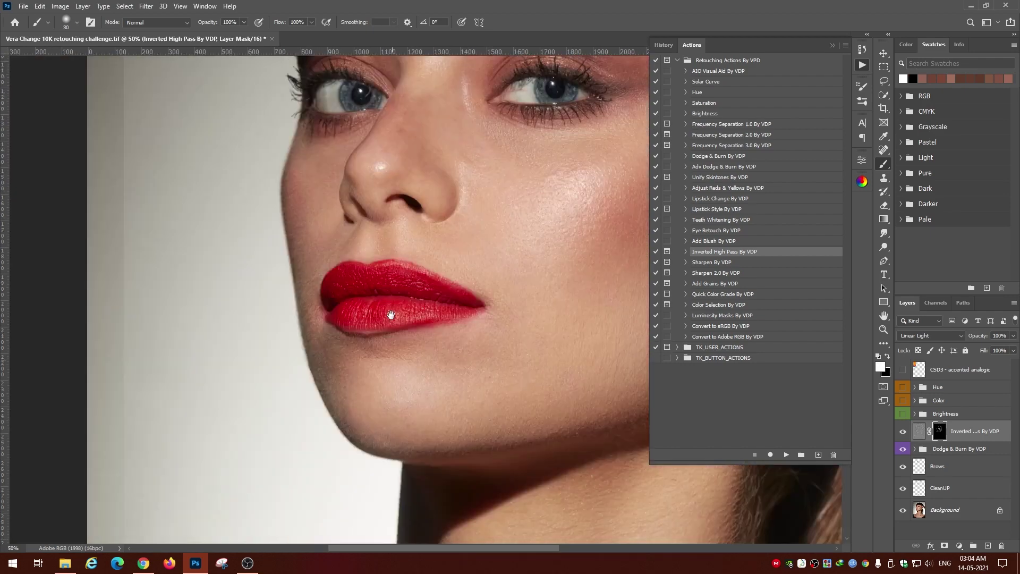
pyautogui.scroll(2, 467, 230)
pyautogui.scroll(4, 477, 188)
pyautogui.scroll(-4, 477, 188)
pyautogui.hscroll(6, 477, 188)
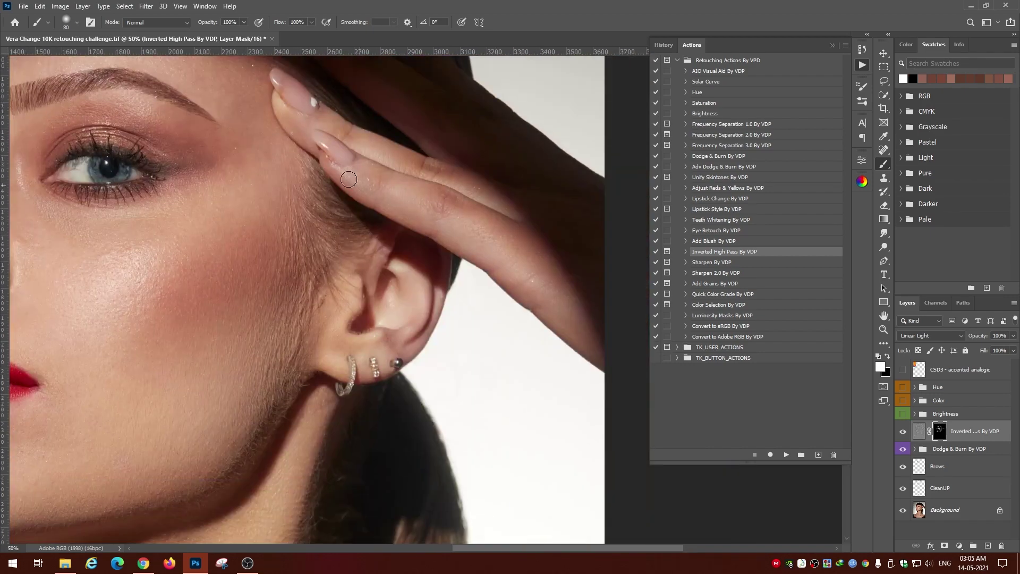
pyautogui.hscroll(-2, 411, 401)
pyautogui.scroll(-4, 410, 400)
pyautogui.scroll(-2, 399, 217)
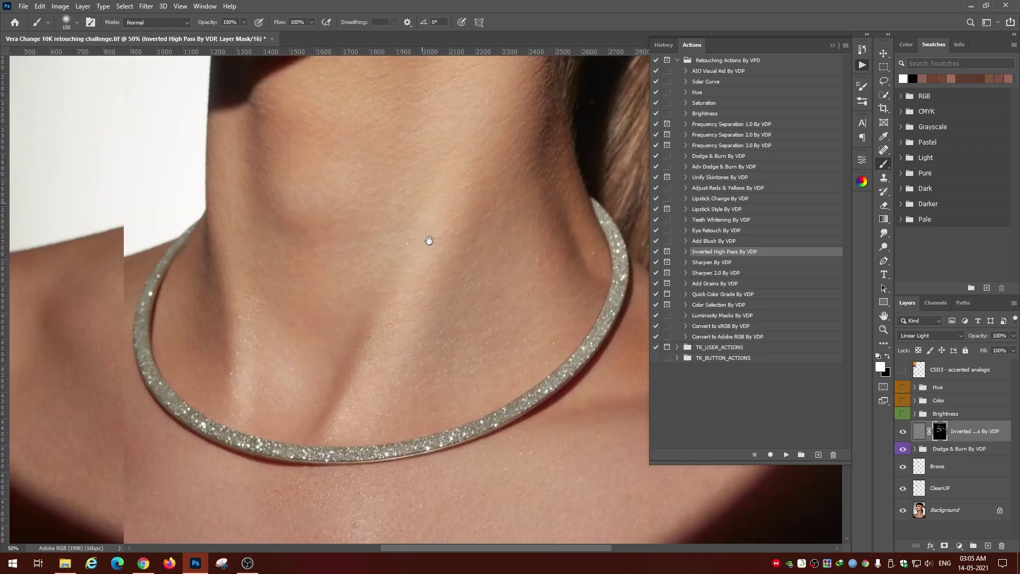
pyautogui.scroll(5, 419, 217)
pyautogui.scroll(3, 442, 214)
pyautogui.hscroll(-3, 442, 215)
pyautogui.press(']')
pyautogui.press(']')
pyautogui.press(']')
pyautogui.hotkey('ctrl', '-')
pyautogui.hotkey('ctrl', '-')
pyautogui.hotkey('ctrl', '-')
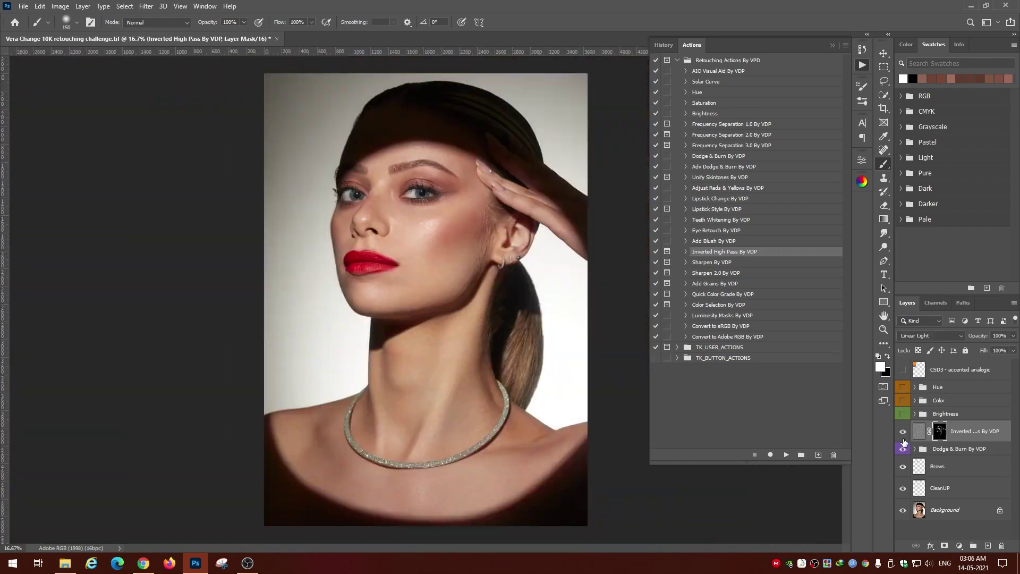
pyautogui.press(']')
pyautogui.press(']')
pyautogui.press(']')
pyautogui.press('x')
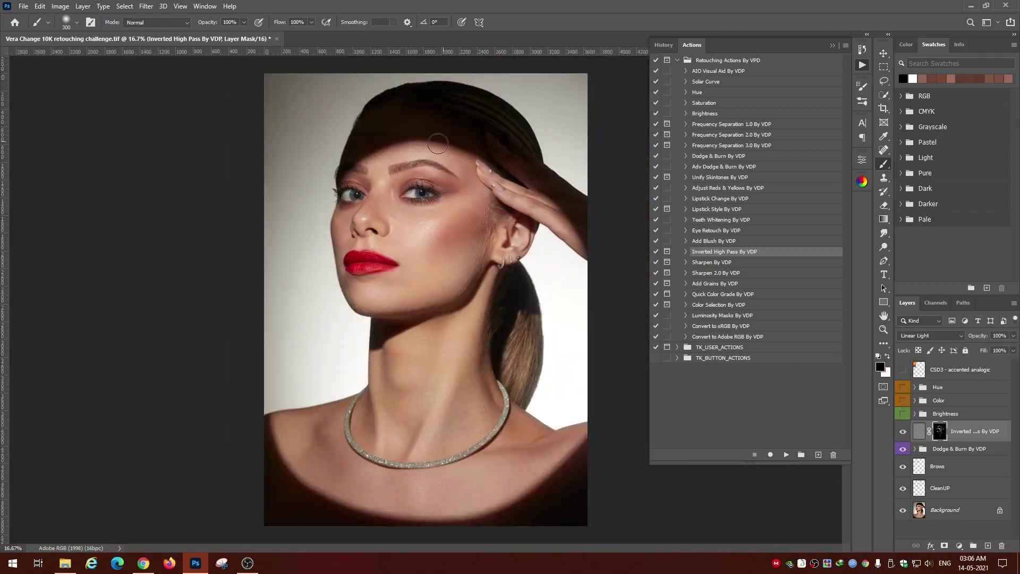
# Close the actions list and brush settings, set brush opacity to 10%, and zoom in
pyautogui.click(861, 65)
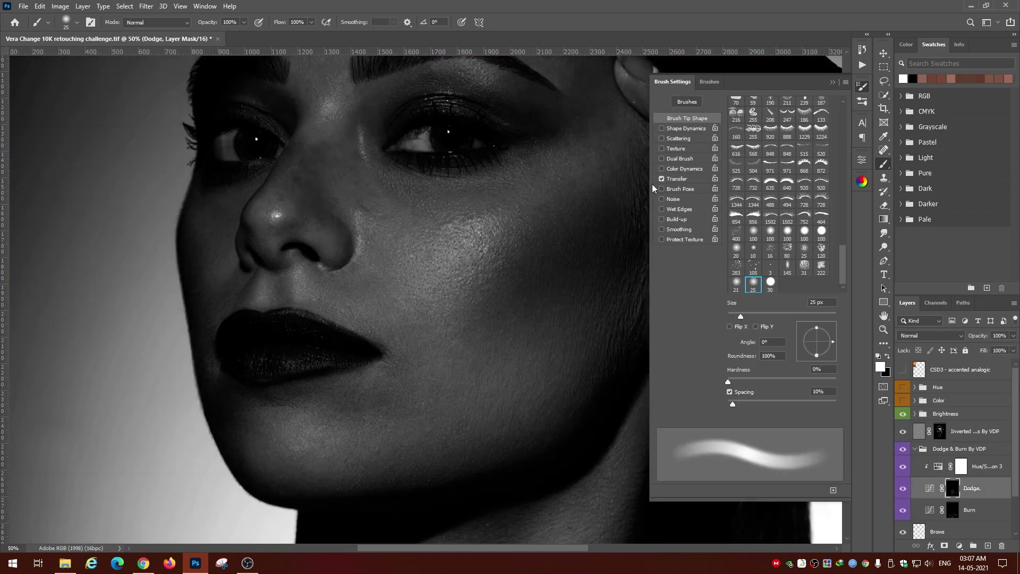
pyautogui.press('F5')
pyautogui.press('1')
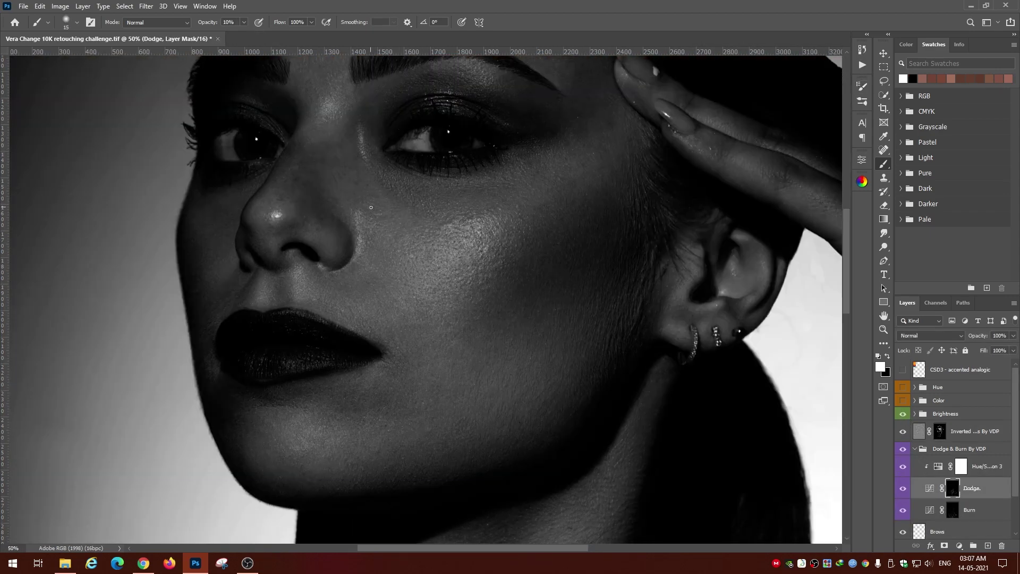
pyautogui.hotkey('ctrl', '+')
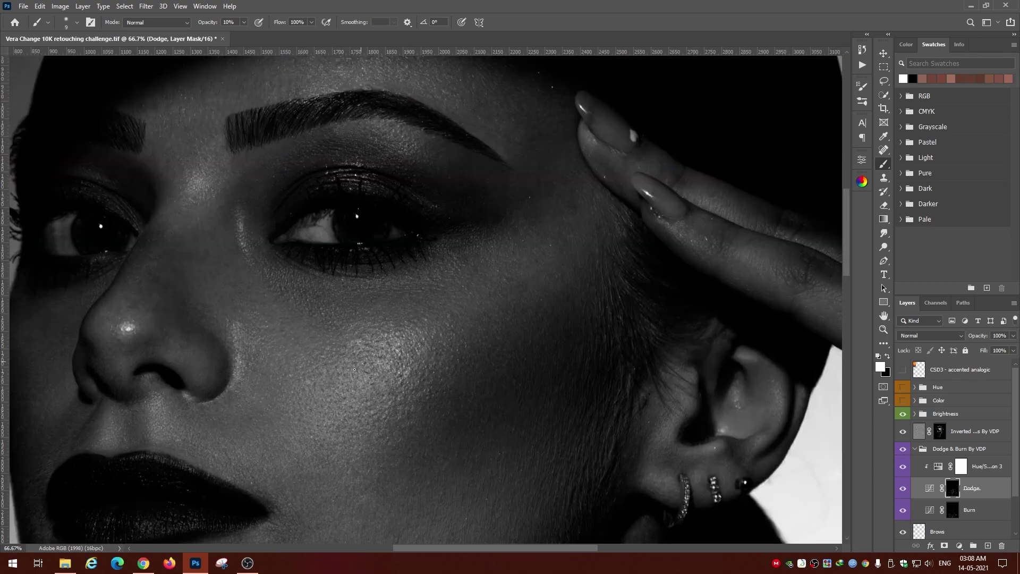
pyautogui.press('[')
# Alternate 10% dodge and burn strokes over the cheek and lower cheek, resizing the brush
pyautogui.click(950, 510)
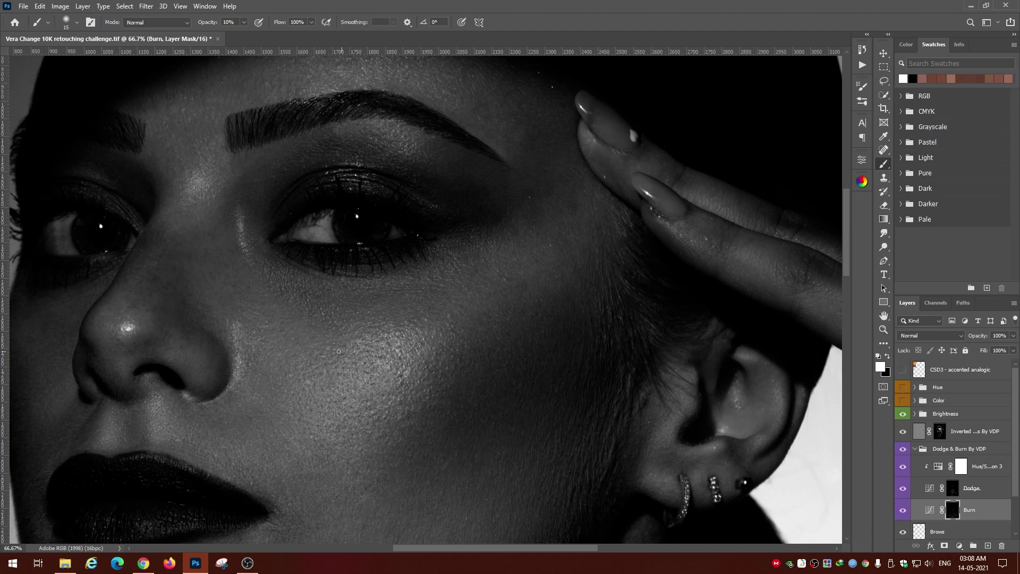
pyautogui.press(']')
pyautogui.hotkey('alt', ']')
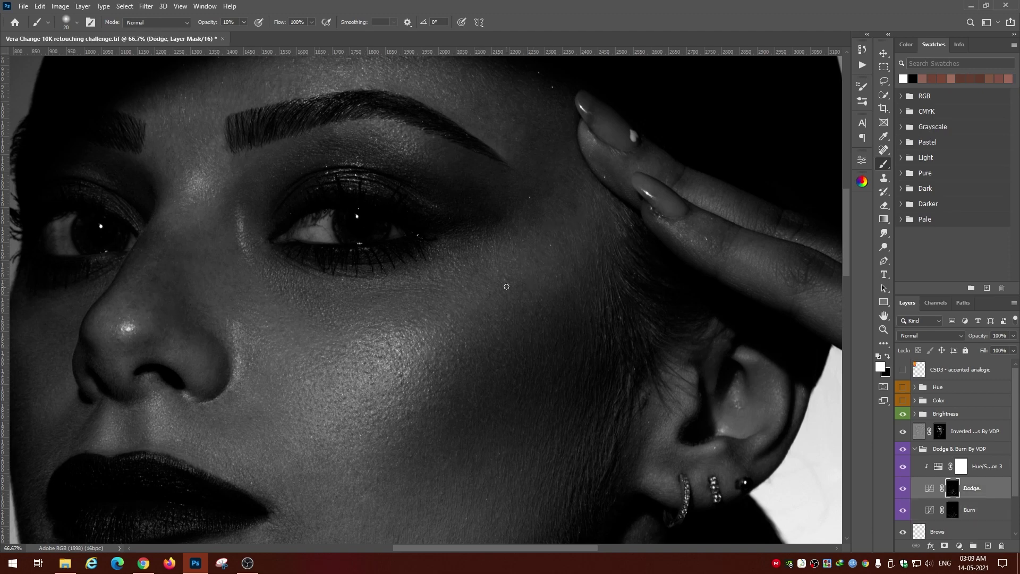
pyautogui.press('[')
pyautogui.hotkey('alt', '[')
pyautogui.press('[')
pyautogui.press(']')
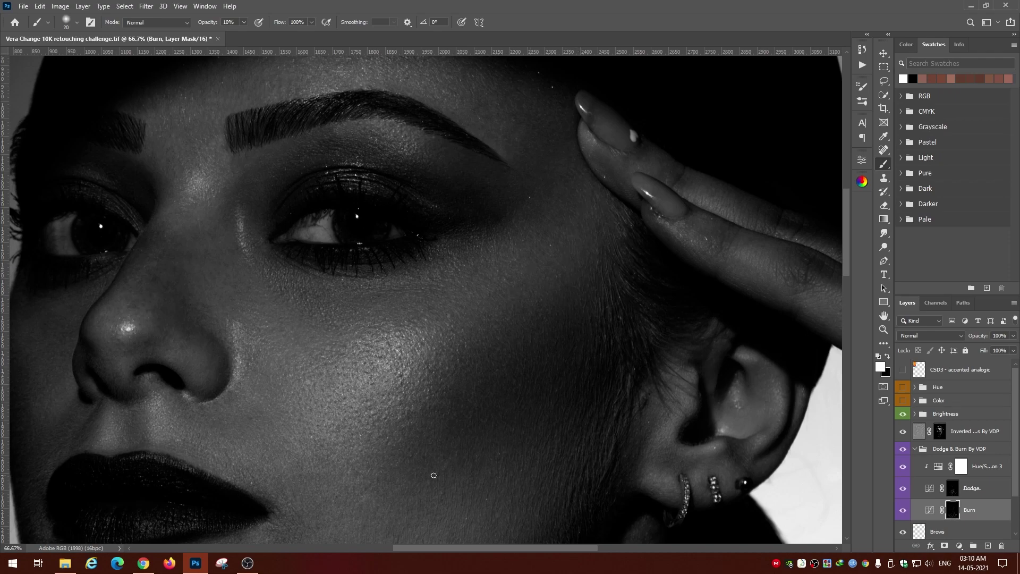
pyautogui.moveTo(479, 484); pyautogui.dragTo(399, 350)
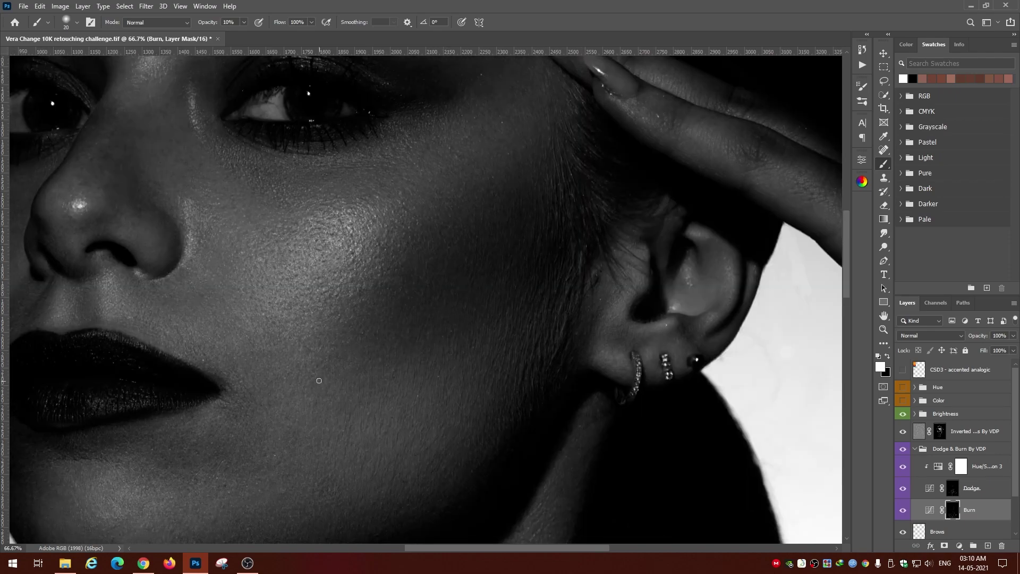
pyautogui.hotkey('alt', ']')
# Hide the Brightness group to check colour on lips and jaw, then restore greyscale
pyautogui.click(902, 413)
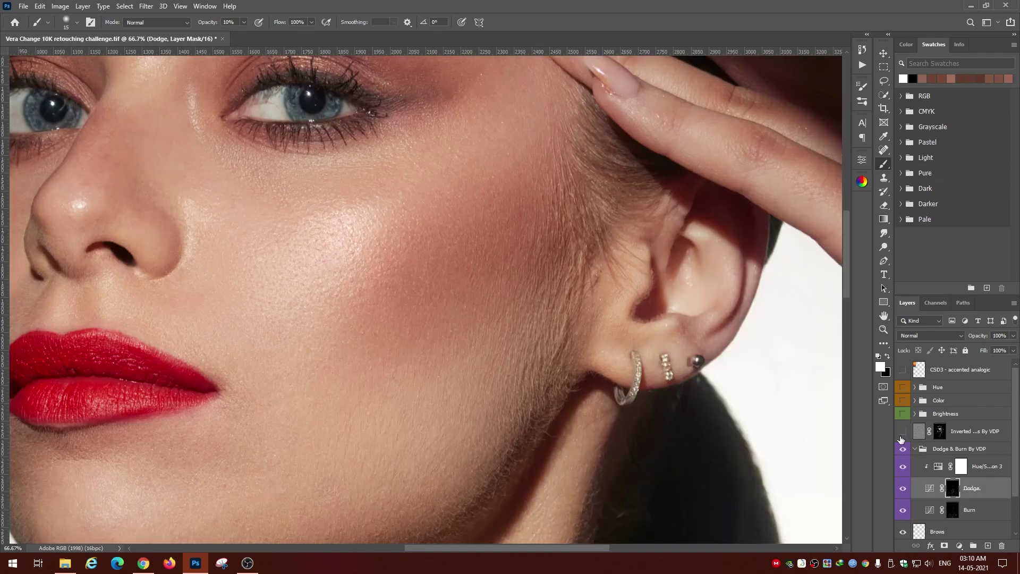
pyautogui.moveTo(348, 436)
pyautogui.mouseDown()
pyautogui.moveTo(507, 252)
pyautogui.moveTo(489, 541)
pyautogui.mouseUp()
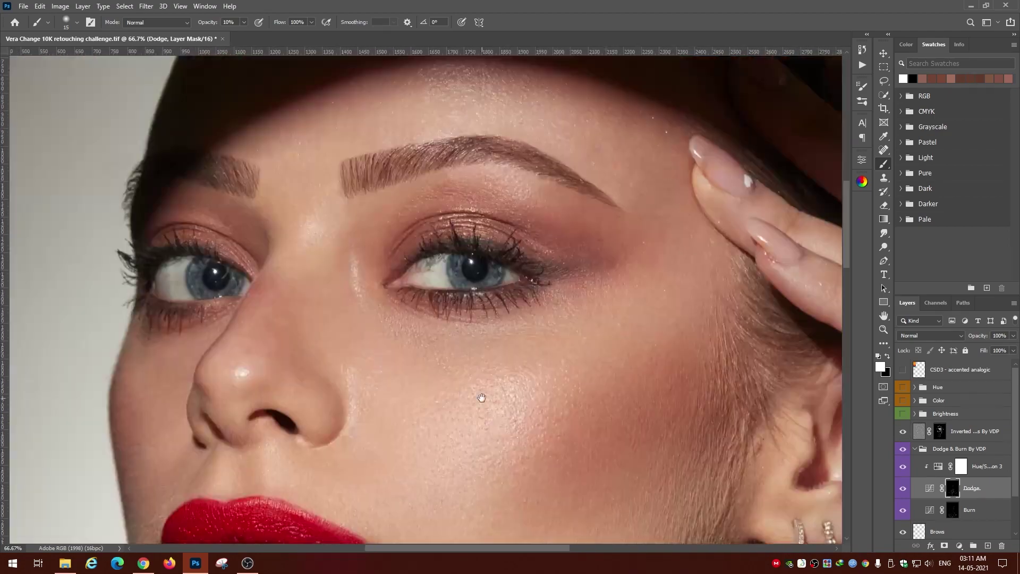
pyautogui.click(902, 413)
# Continue dodging and burning the nose and under-eye skin in greyscale
pyautogui.hotkey('alt', '[')
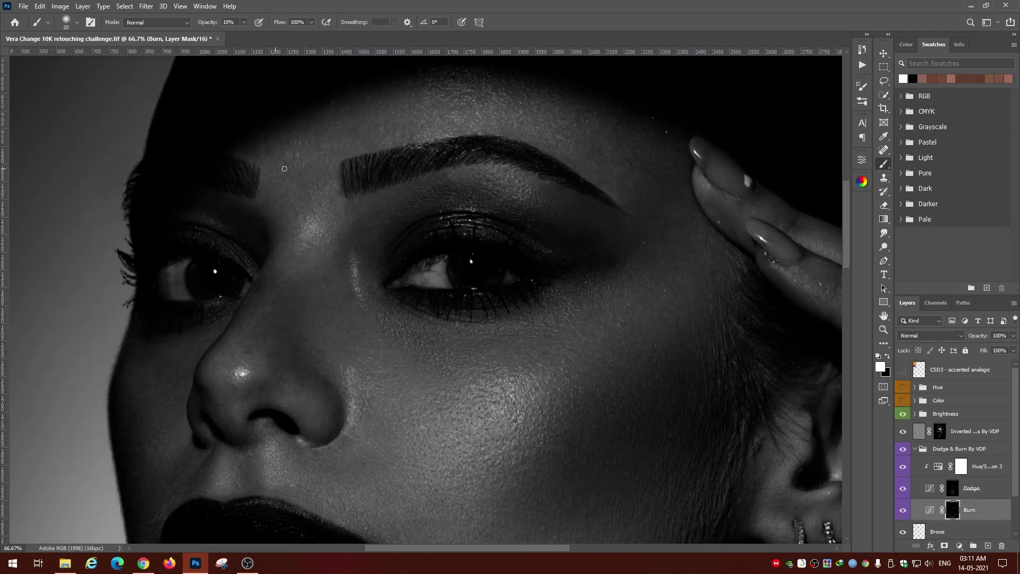
pyautogui.press('[')
pyautogui.hotkey('alt', ']')
pyautogui.hscroll(2, 436, 230)
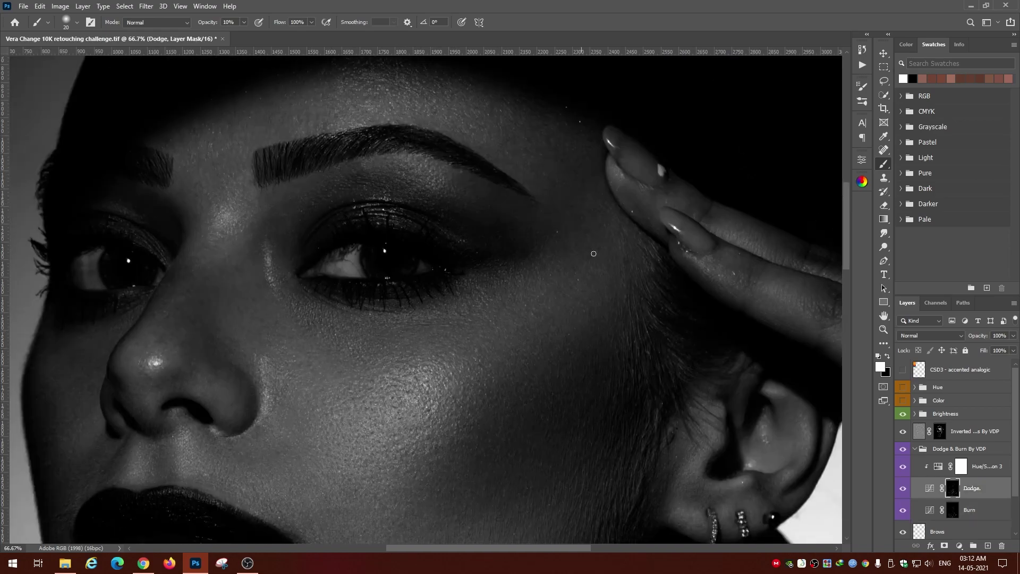
pyautogui.hotkey('alt', '[')
pyautogui.hotkey('alt', ']')
pyautogui.hotkey('alt', '[')
pyautogui.press('[')
pyautogui.press('[')
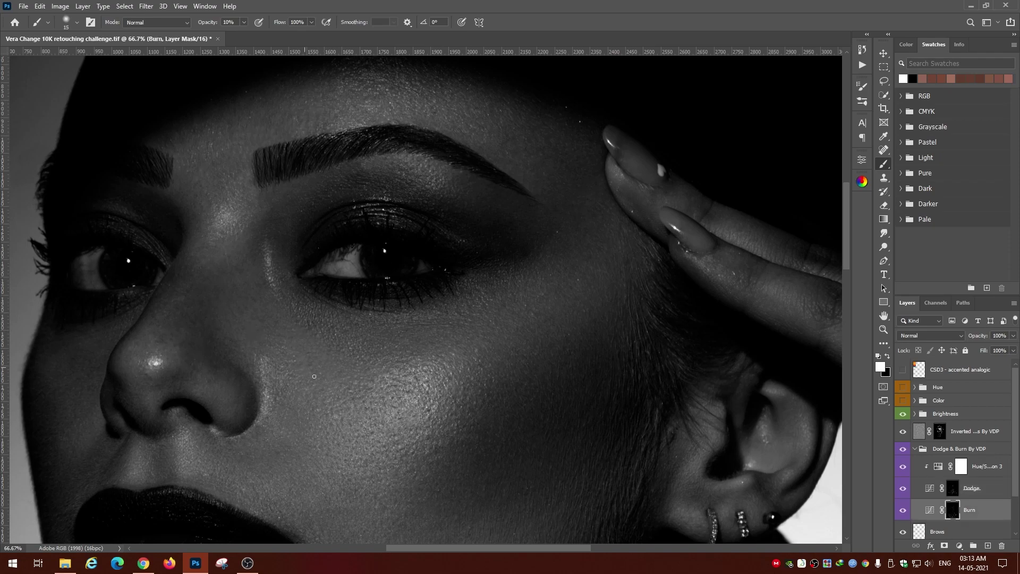
pyautogui.press(']')
# Refine remaining cheek patches with small alternating dodge and burn strokes
pyautogui.press('[')
pyautogui.press('[')
pyautogui.hotkey('alt', ']')
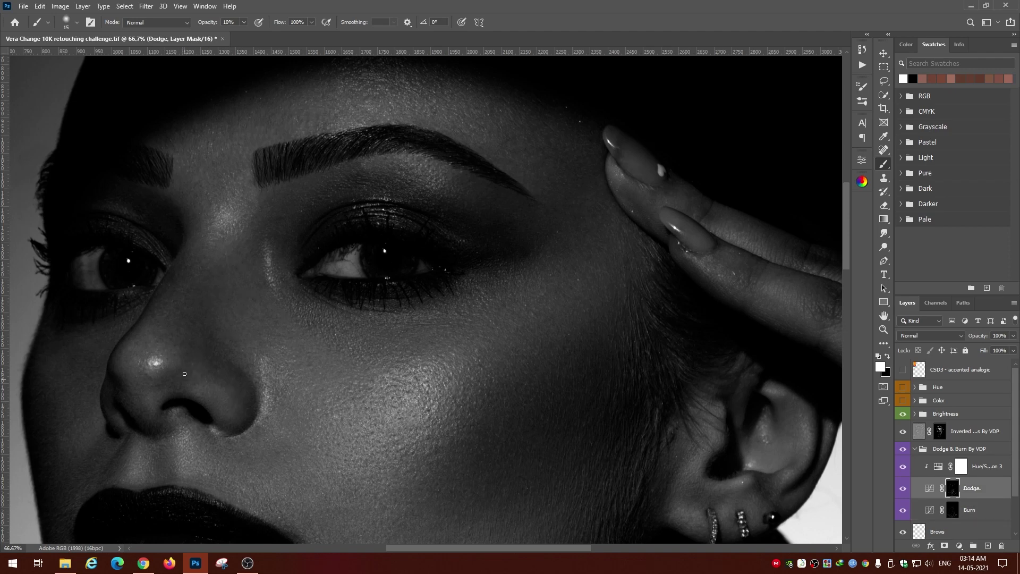
pyautogui.hotkey('alt', '[')
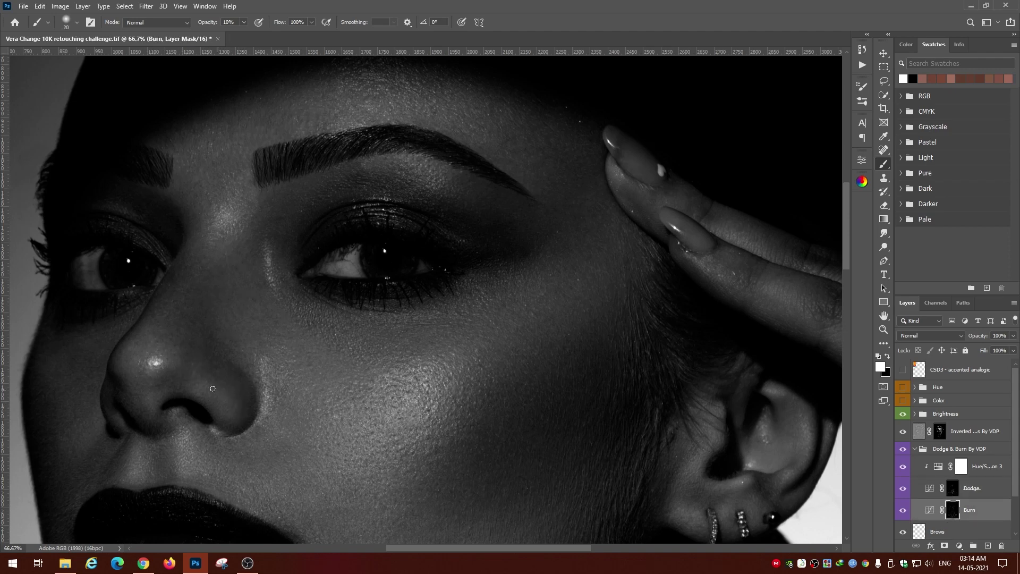
pyautogui.press(']')
pyautogui.hotkey('alt', ']')
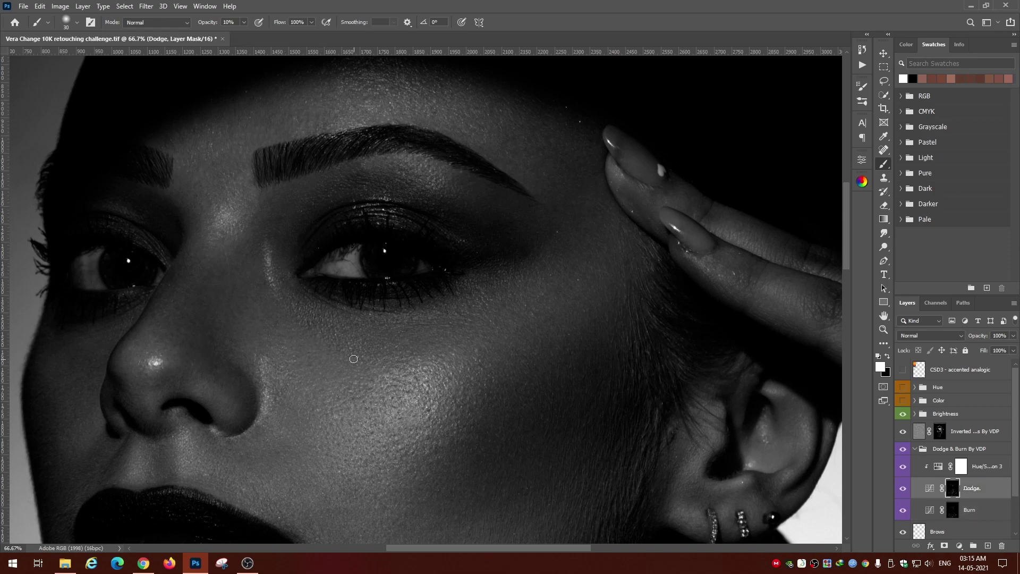
pyautogui.scroll(1, 370, 261)
pyautogui.hscroll(-2, 369, 261)
pyautogui.press('[')
# Hide the Brightness check group for full colour and zoom in on the eye
pyautogui.click(902, 414)
pyautogui.hotkey('ctrl', '0')
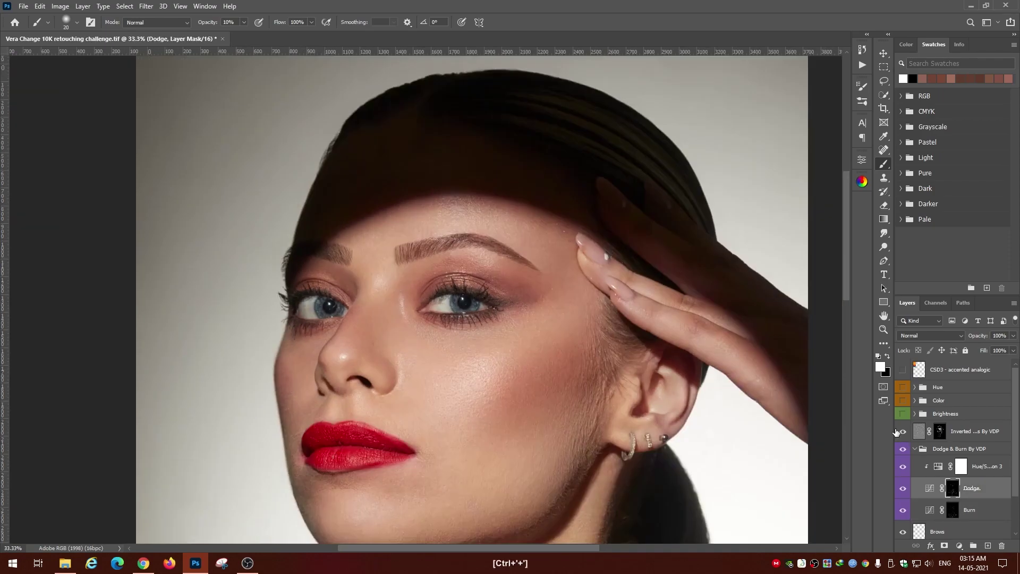
pyautogui.hotkey('ctrl', '1')
# Dodge and burn the eyelid area, switching masks and brush sizes
pyautogui.hotkey('alt', '[')
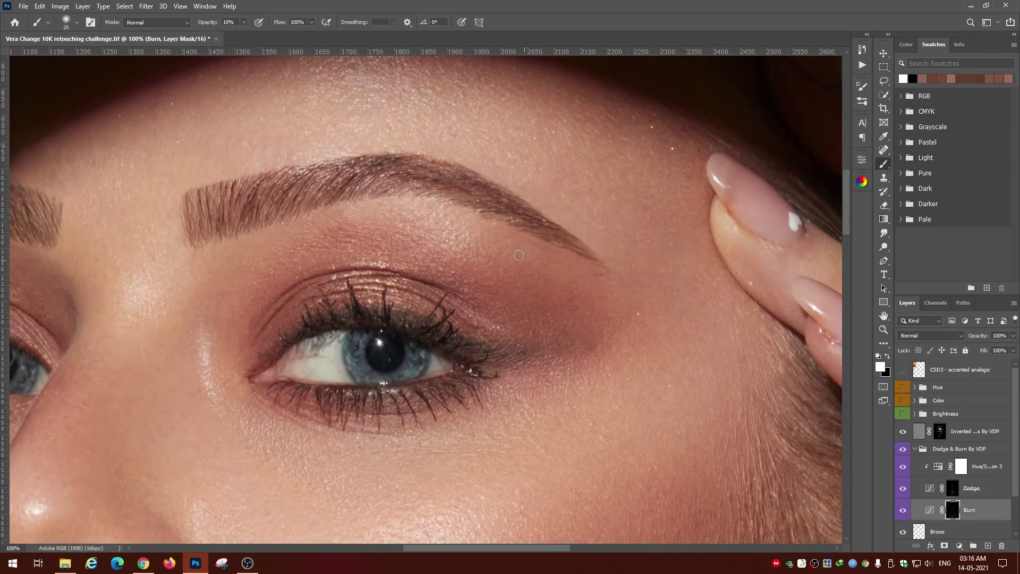
pyautogui.press(']')
pyautogui.press(']')
pyautogui.press(']')
pyautogui.hotkey('alt', ']')
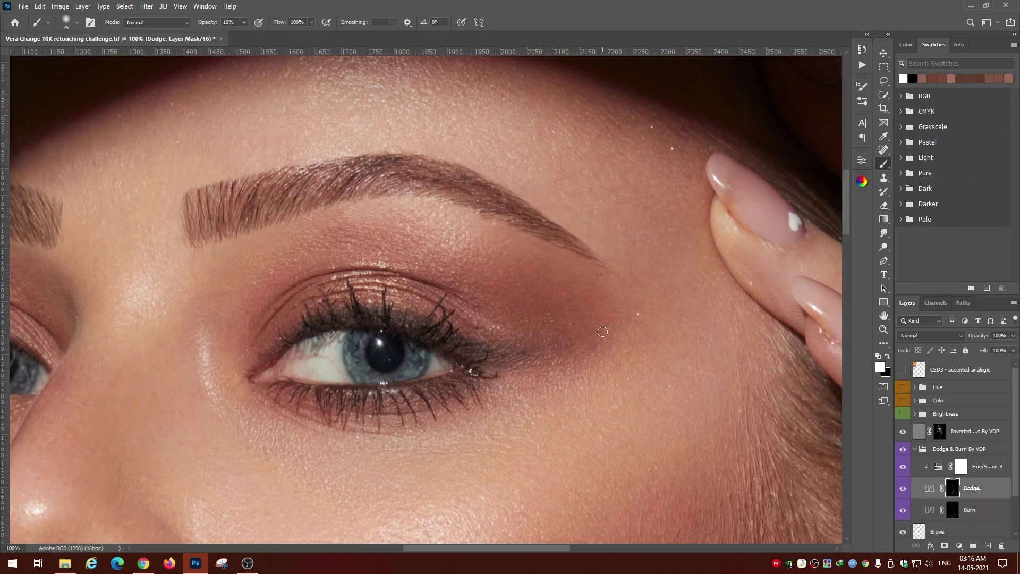
pyautogui.press('[')
pyautogui.press('[')
pyautogui.press('[')
pyautogui.hotkey('alt', '[')
pyautogui.press(']')
pyautogui.press(']')
pyautogui.press(']')
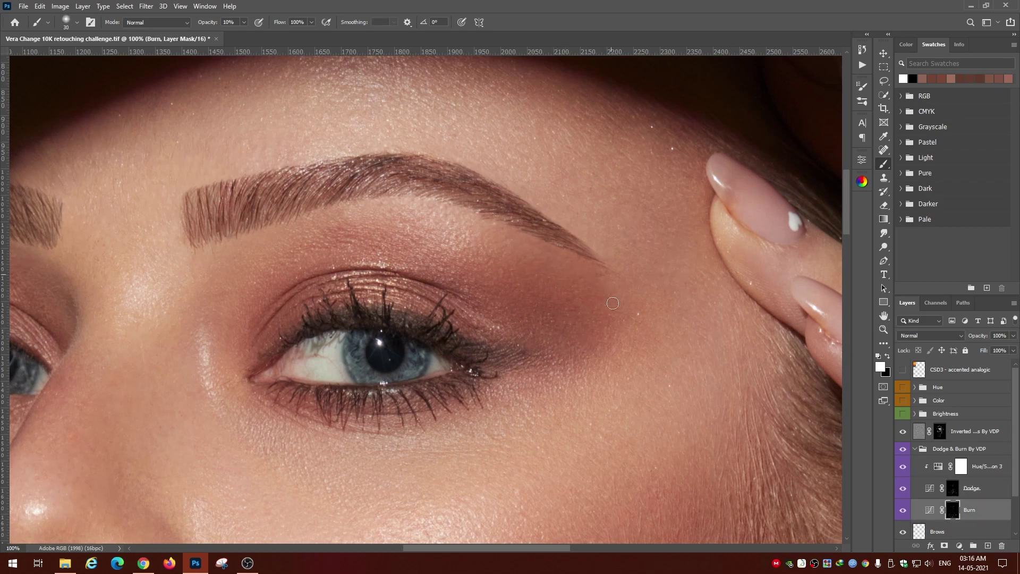
pyautogui.hotkey('ctrl', '-')
pyautogui.hotkey('ctrl', '-')
pyautogui.hotkey('ctrl', '-')
pyautogui.hotkey('ctrl', '+')
pyautogui.hotkey('ctrl', '+')
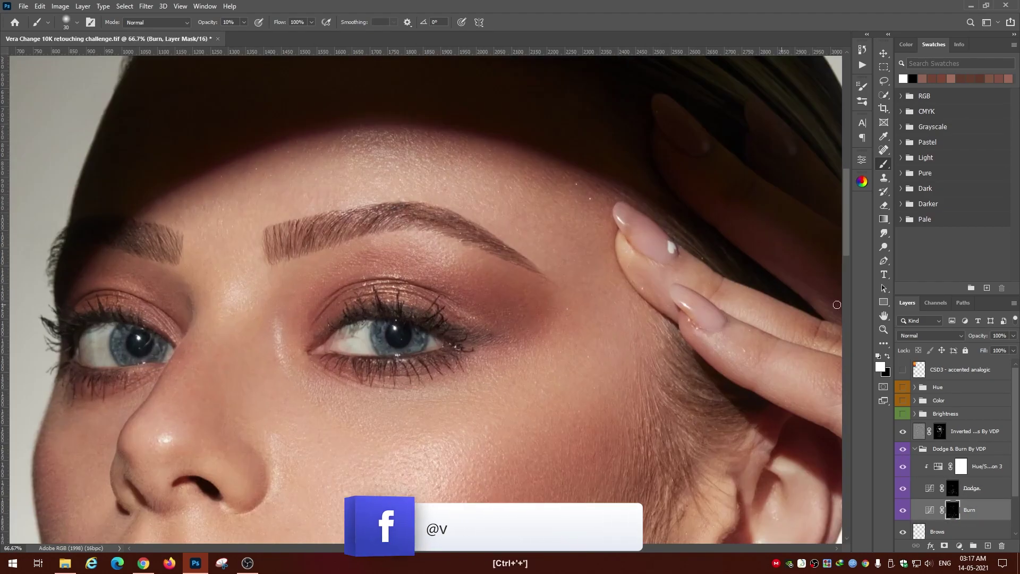
# Refine the eye corners and skin beside the eye with a small brush
pyautogui.hotkey('alt', ']')
pyautogui.press('[')
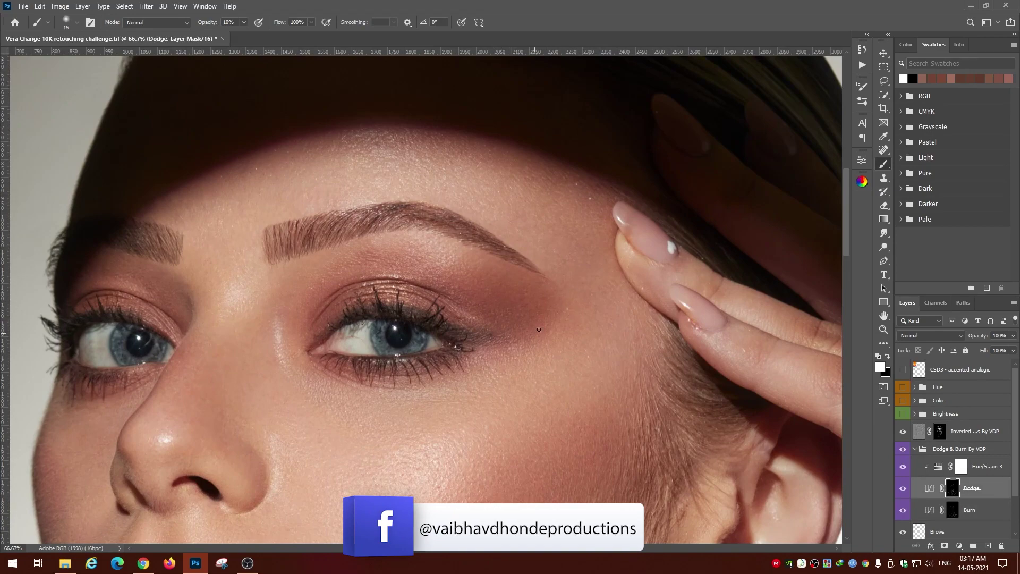
pyautogui.scroll(1, 538, 329)
pyautogui.press('[')
pyautogui.press('[')
pyautogui.scroll(1, 509, 297)
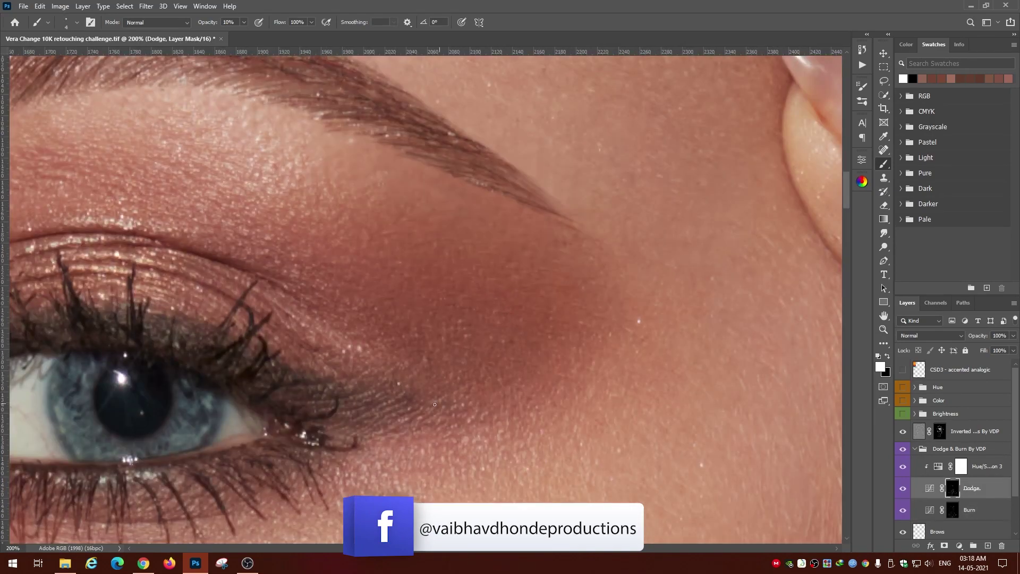
pyautogui.hotkey('alt', '[')
pyautogui.moveTo(502, 387); pyautogui.dragTo(781, 429)
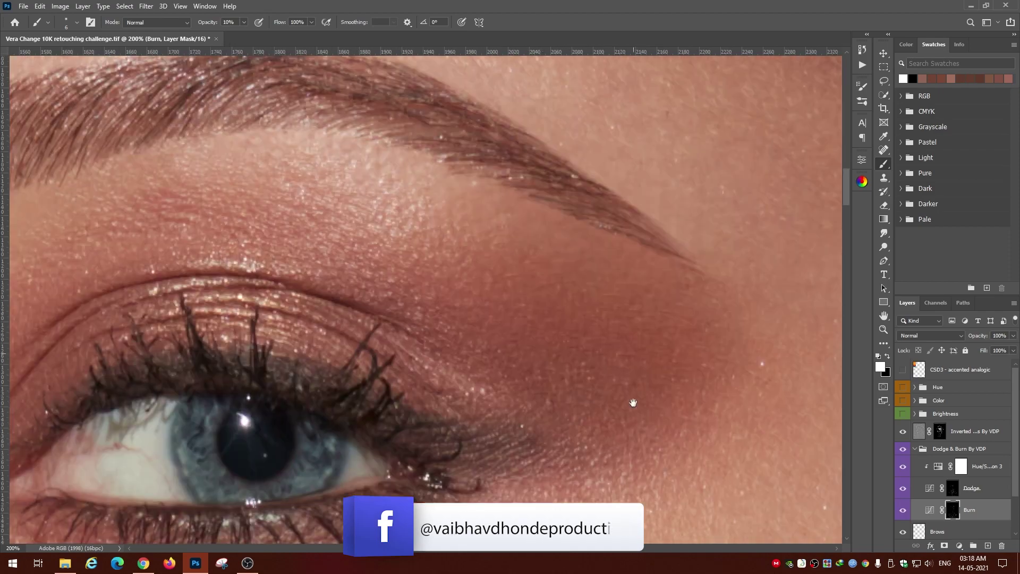
pyautogui.hotkey('ctrl', '0')
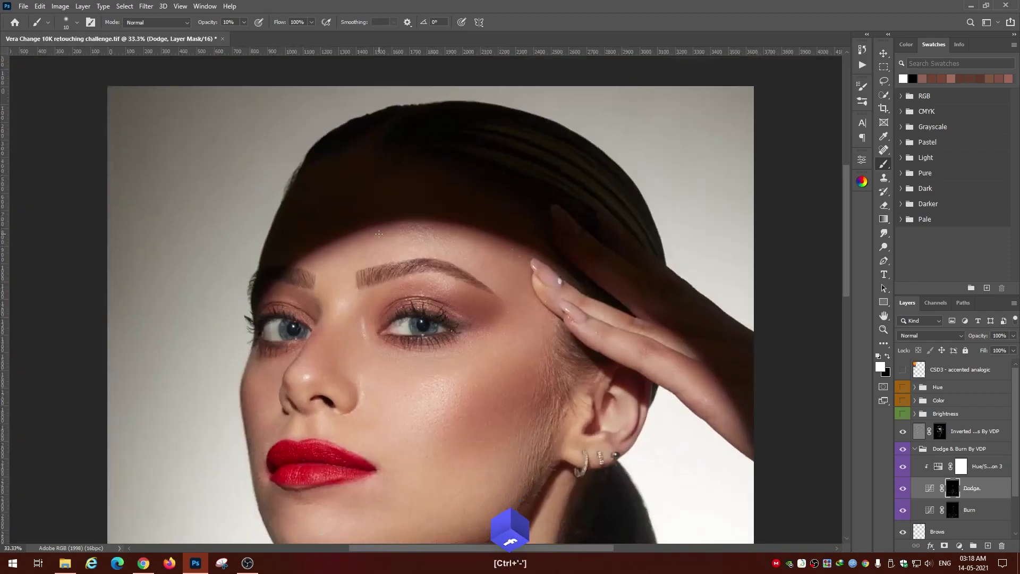
pyautogui.click(914, 449)
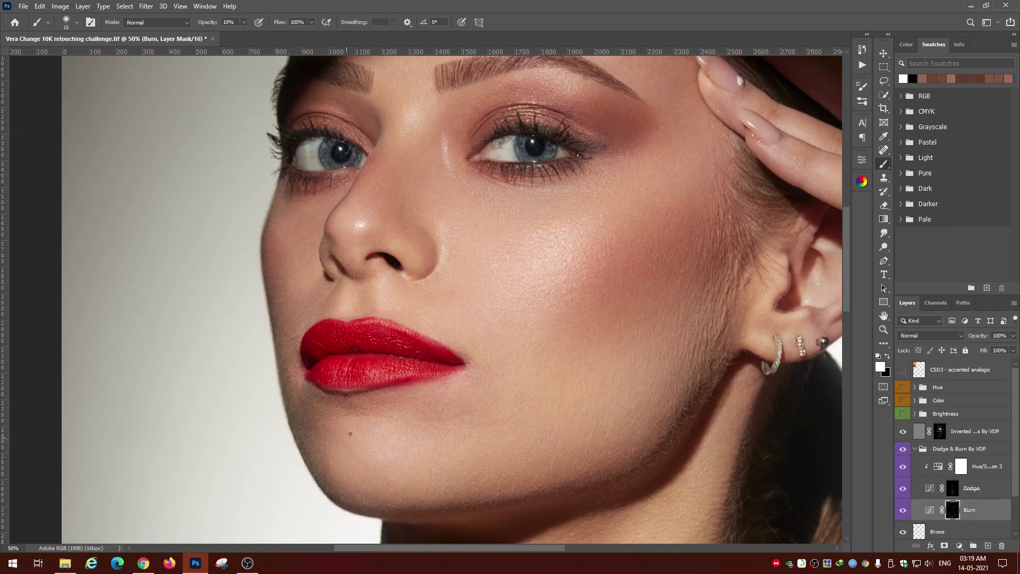
# Lighten and darken the brow bone and temple with a larger brush
pyautogui.hotkey('alt', ']')
pyautogui.press(']')
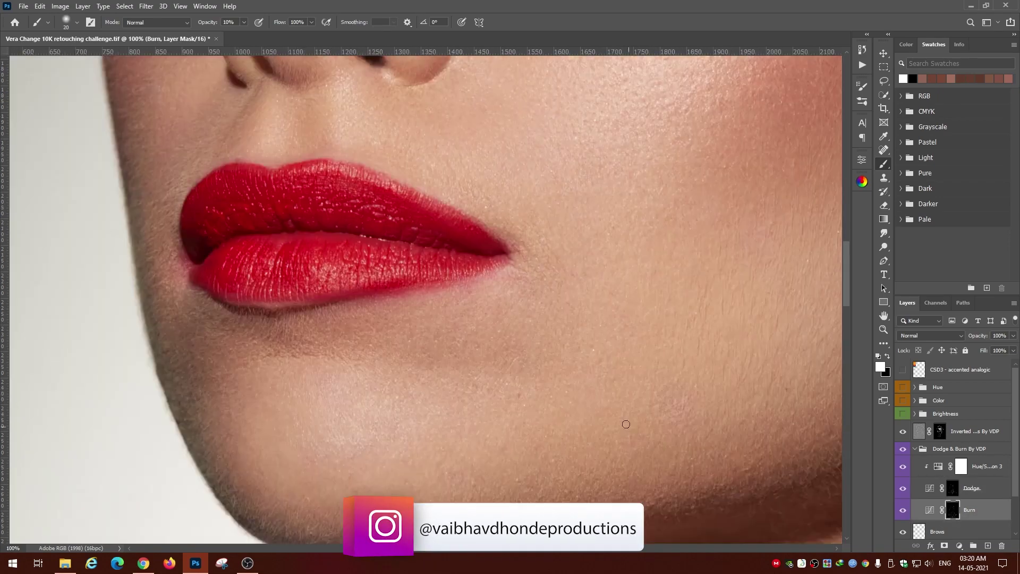
pyautogui.hotkey('alt', ']')
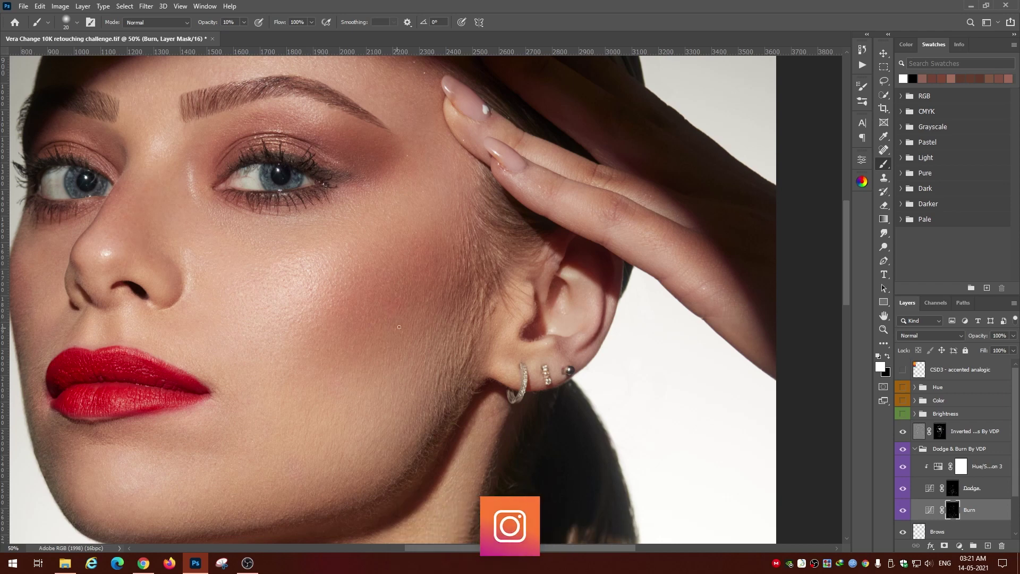
pyautogui.press('[')
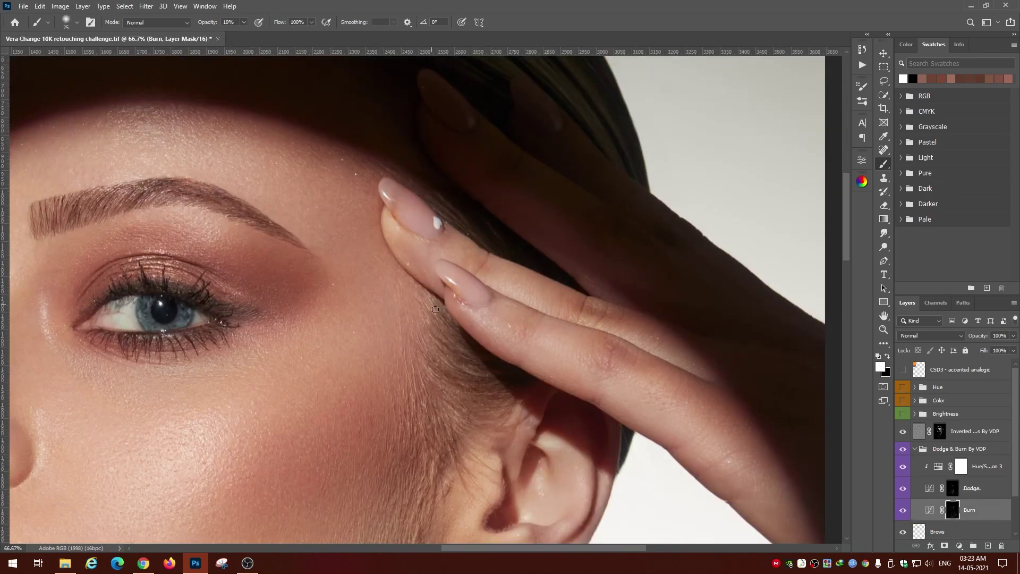
pyautogui.press(']')
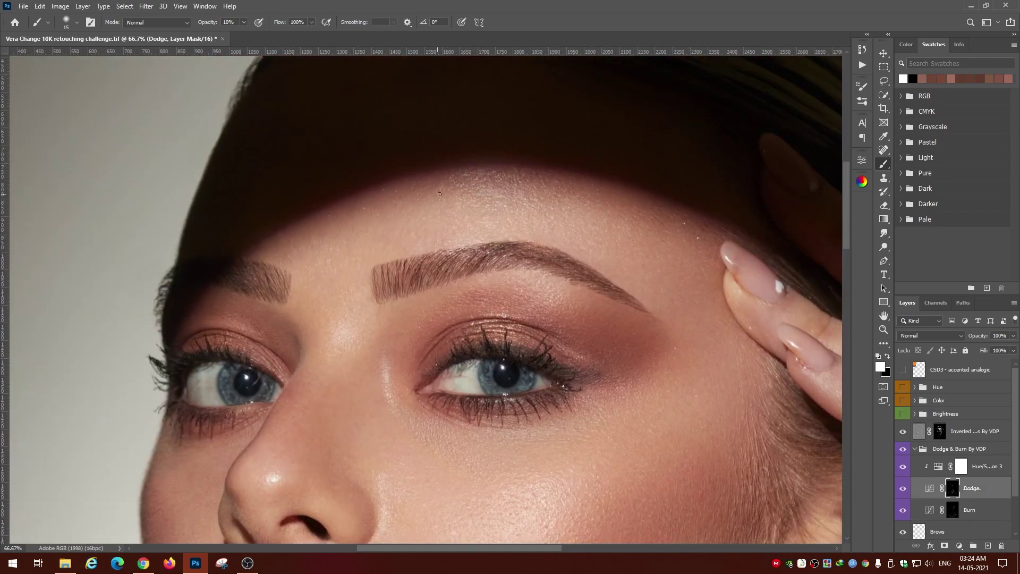
pyautogui.hotkey('alt', '[')
pyautogui.hotkey('ctrl', '+')
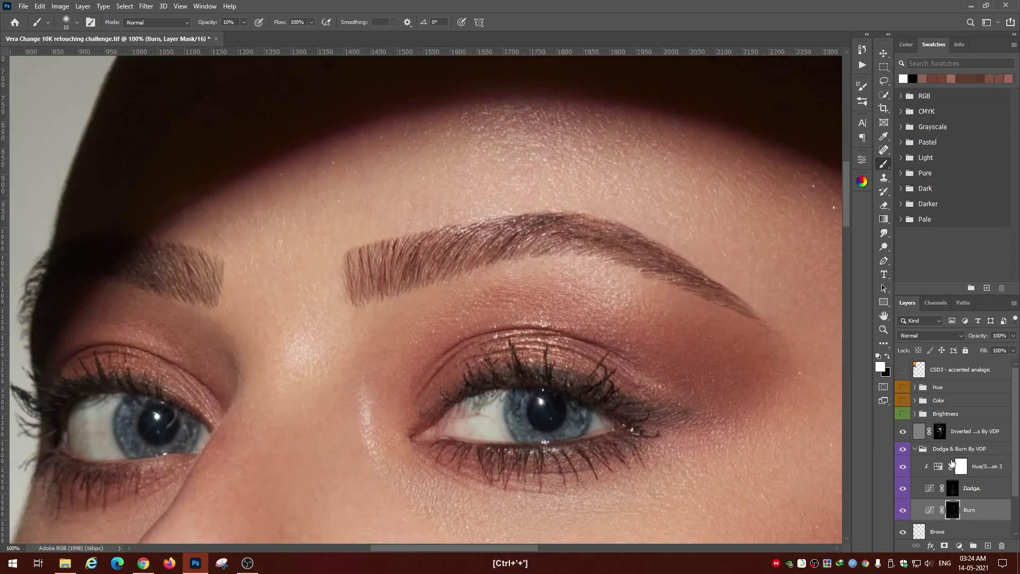
# Even out the jaw skin with alternating small dodge and burn strokes
pyautogui.hotkey('alt', ']')
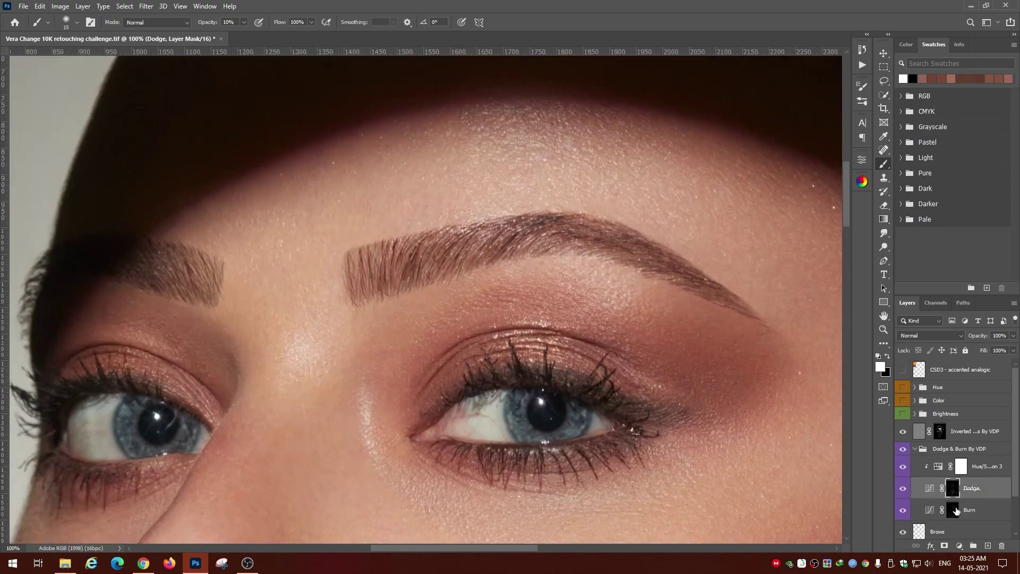
pyautogui.hotkey('alt', '[')
pyautogui.press(']')
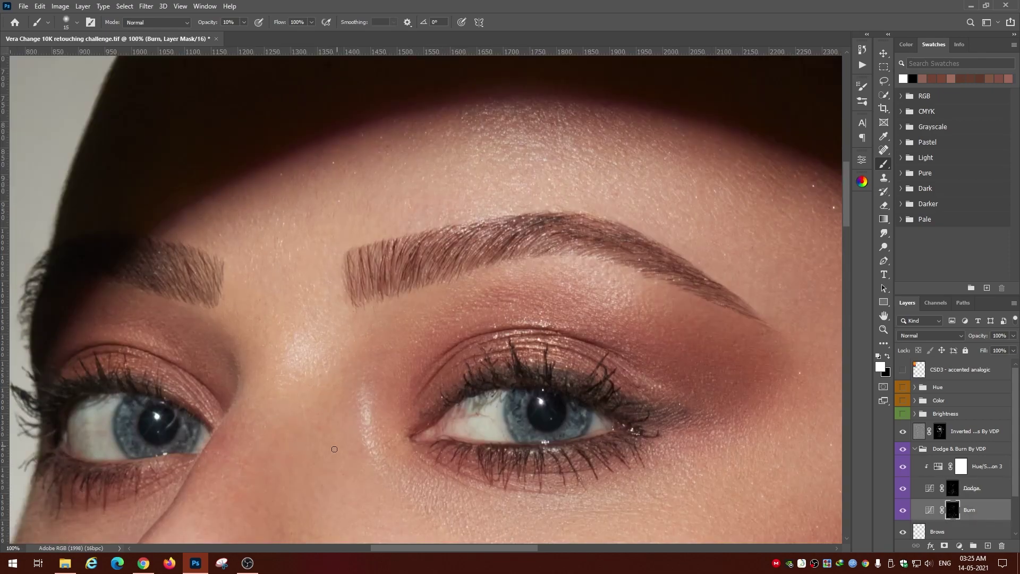
pyautogui.hotkey('alt', ']')
pyautogui.press('[')
pyautogui.scroll(-3, 334, 448)
pyautogui.hotkey('alt', '[')
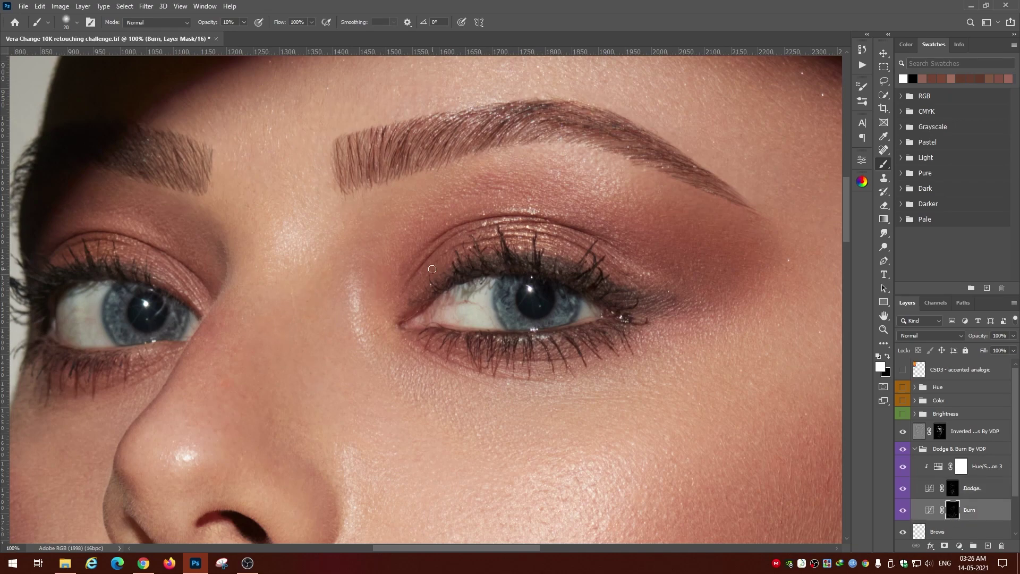
pyautogui.hotkey('alt', ']')
pyautogui.press('[')
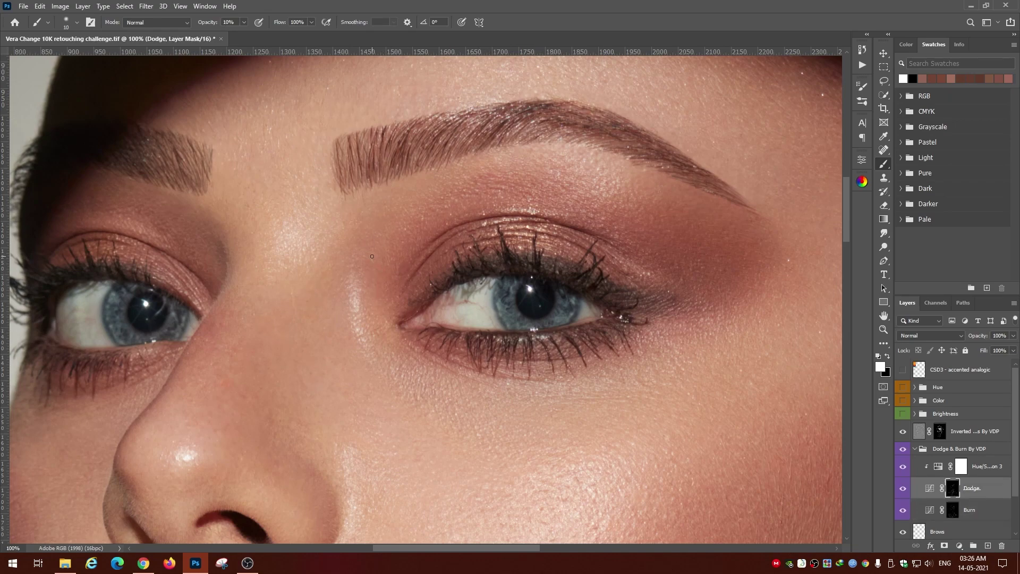
# Smooth the left eye and nose bridge with dodge and burn
pyautogui.moveTo(371, 256); pyautogui.dragTo(552, 317)
pyautogui.hotkey('alt', '[')
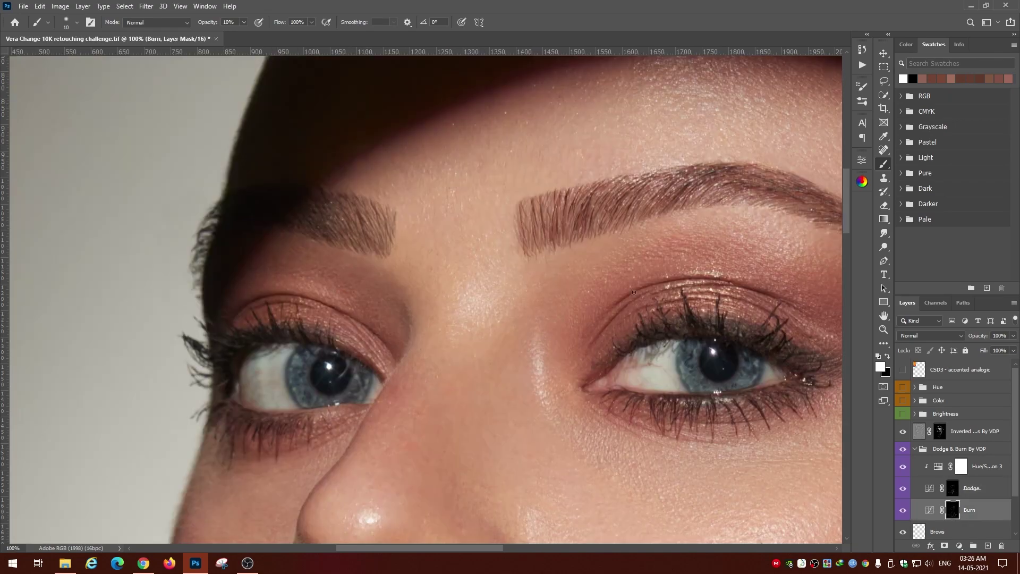
pyautogui.hotkey('alt', ']')
pyautogui.scroll(-3, 482, 241)
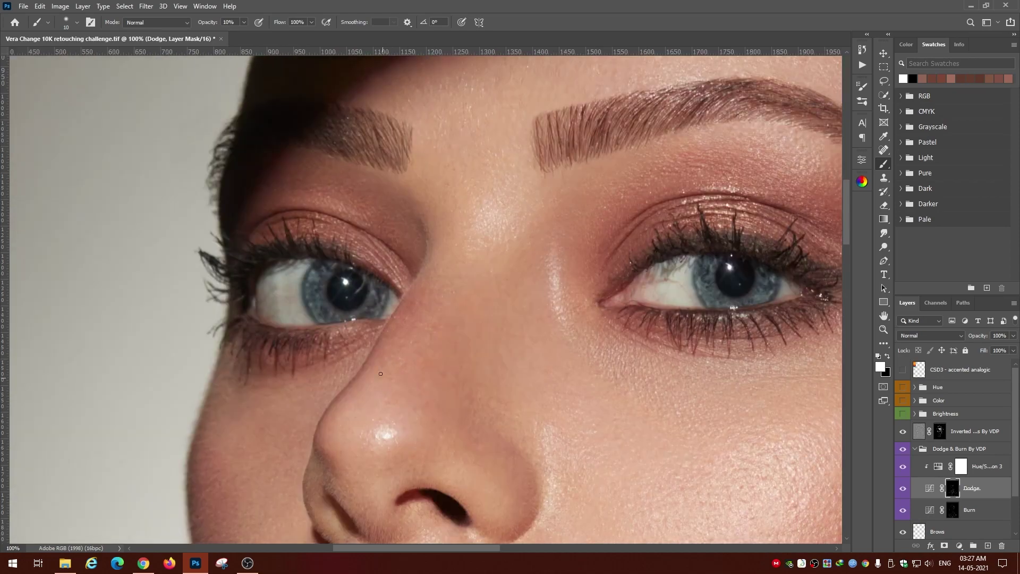
pyautogui.hotkey('alt', '[')
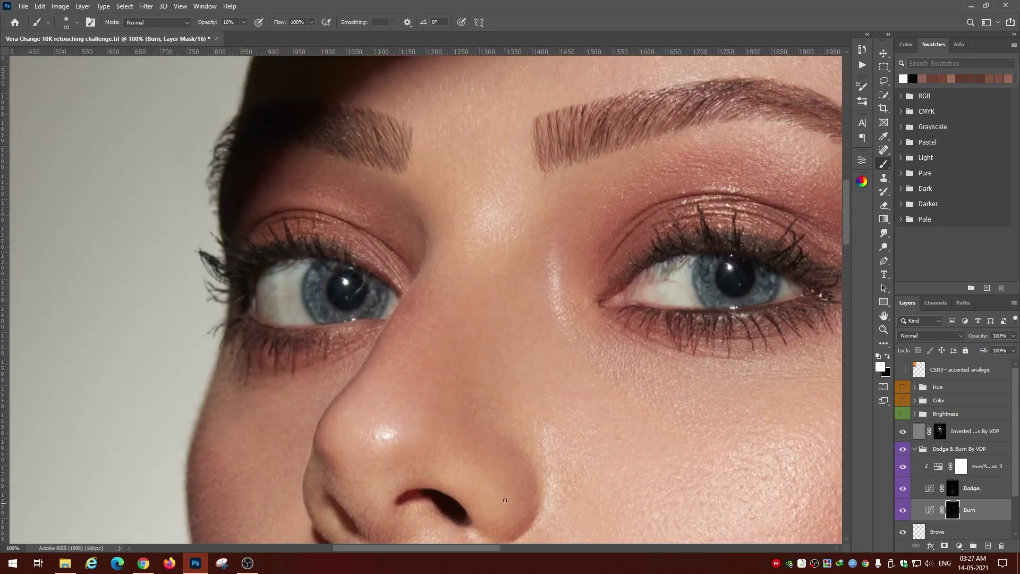
pyautogui.hotkey('alt', ']')
# Reset the brush to 10% opacity with swapped colours, ending on the Dodge mask
pyautogui.press('x')
pyautogui.press(']')
pyautogui.press(']')
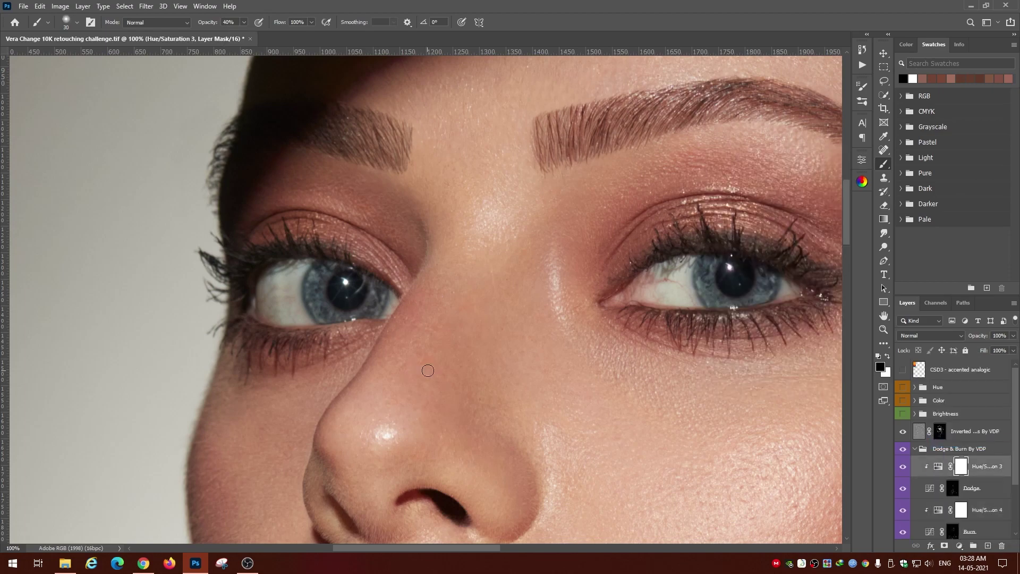
pyautogui.hotkey('ctrl', '-')
pyautogui.hotkey('ctrl', '-')
pyautogui.hotkey('ctrl', '-')
pyautogui.hotkey('ctrl', '-')
pyautogui.press('4')
pyautogui.hotkey('alt', '[')
pyautogui.hotkey('alt', '[')
pyautogui.hotkey('alt', '[')
pyautogui.press(']')
pyautogui.press(']')
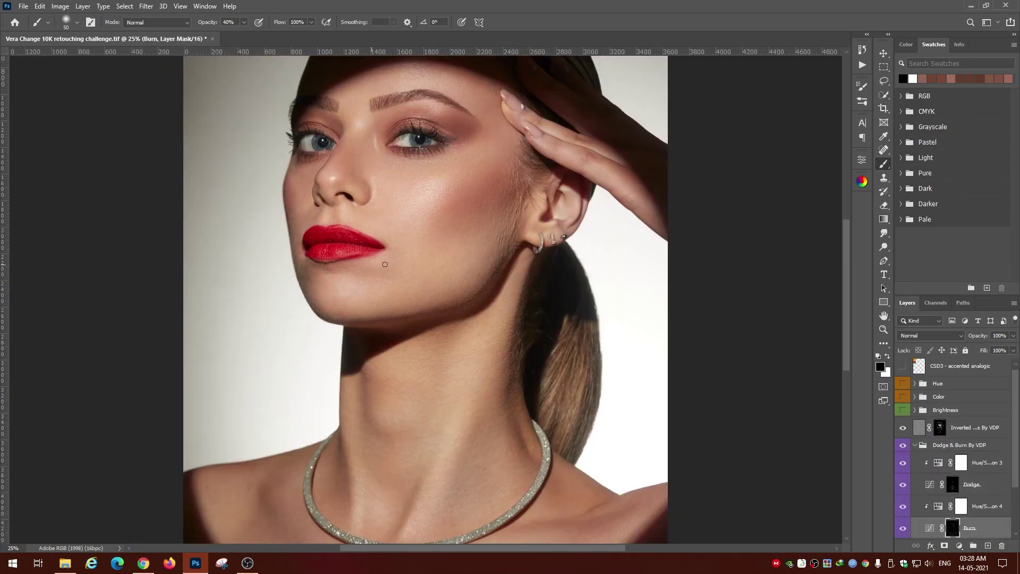
pyautogui.press('x')
pyautogui.press(']')
pyautogui.press(']')
pyautogui.press('1')
pyautogui.hotkey('alt', ']')
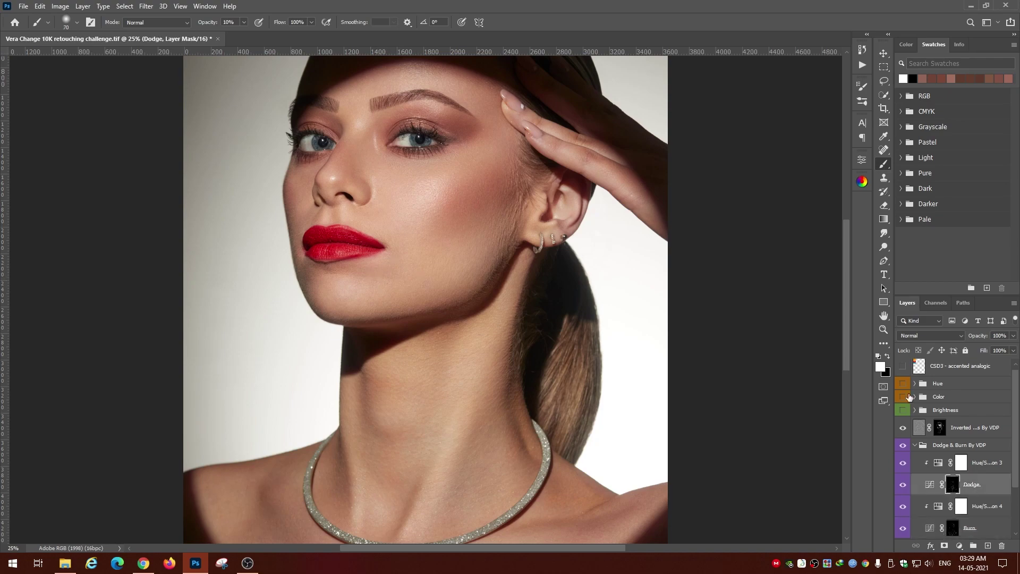
# Show the Brightness group, inspect its Curves 7 check layer, then reselect the Dodge mask
pyautogui.click(903, 410)
pyautogui.click(914, 409)
pyautogui.click(903, 427)
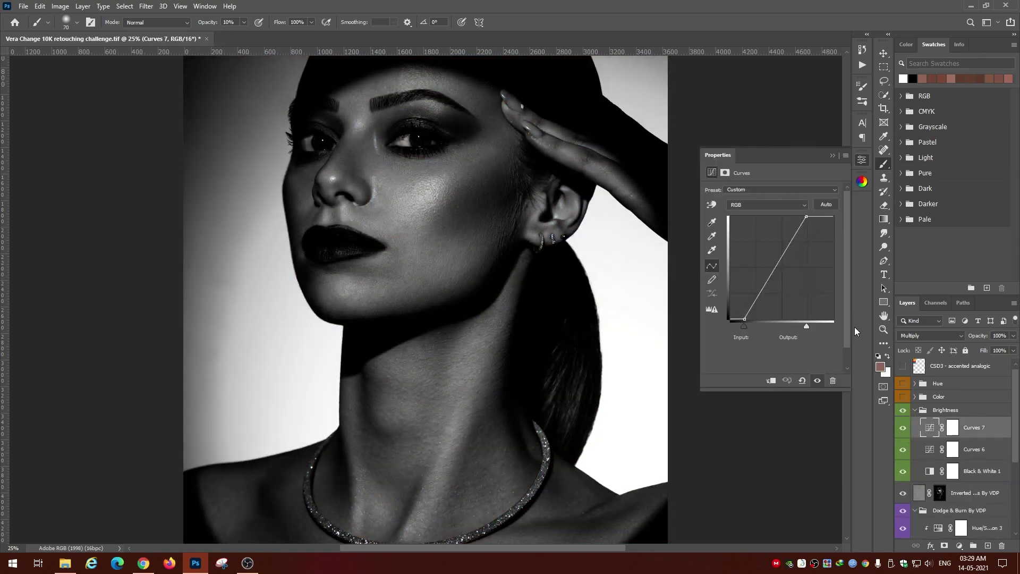
pyautogui.click(915, 410)
pyautogui.click(952, 483)
# Dodge and burn cheek detail with a smaller brush, alternating between masks
pyautogui.press('[')
pyautogui.press('[')
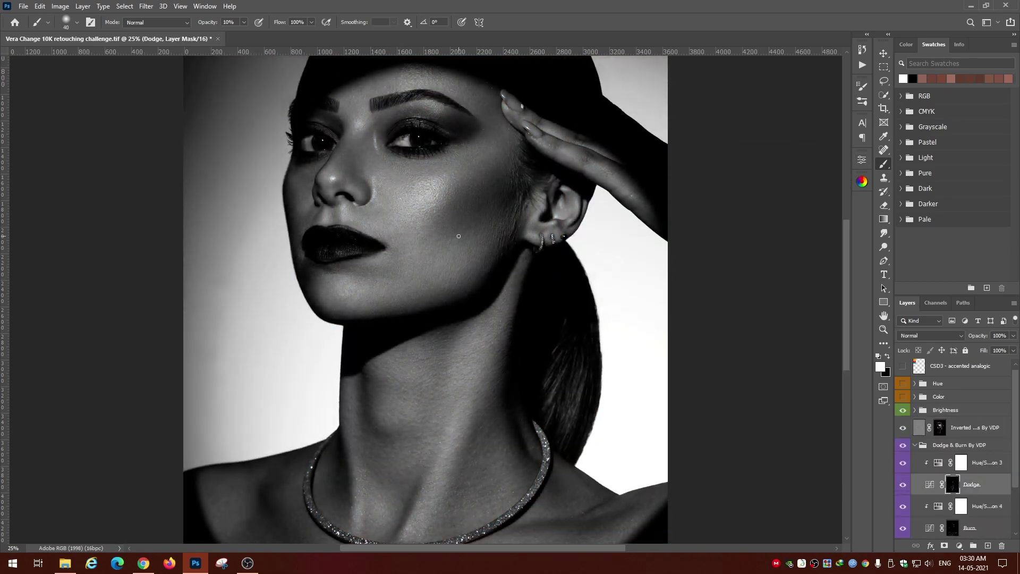
pyautogui.hotkey('alt', '[')
pyautogui.hotkey('alt', '[')
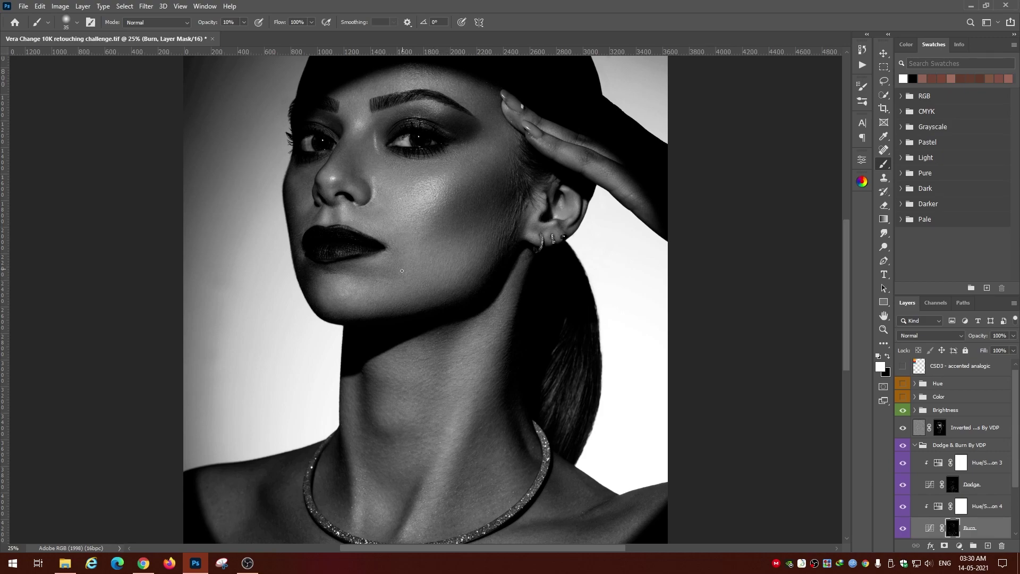
pyautogui.scroll(2, 376, 205)
pyautogui.press('[')
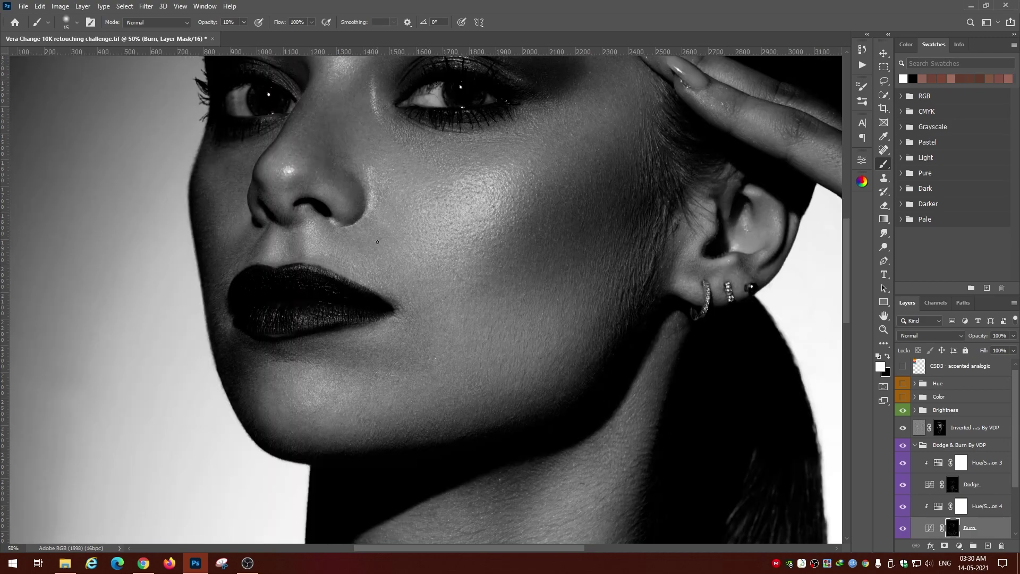
pyautogui.hotkey('alt', ']')
pyautogui.hotkey('alt', ']')
pyautogui.hotkey('alt', '[')
pyautogui.hotkey('alt', '[')
pyautogui.hotkey('alt', ']')
pyautogui.hotkey('alt', ']')
pyautogui.hotkey('alt', '[')
pyautogui.hotkey('alt', '[')
pyautogui.hotkey('alt', ']')
pyautogui.hotkey('alt', ']')
pyautogui.hotkey('alt', ']')
pyautogui.hotkey('alt', '[')
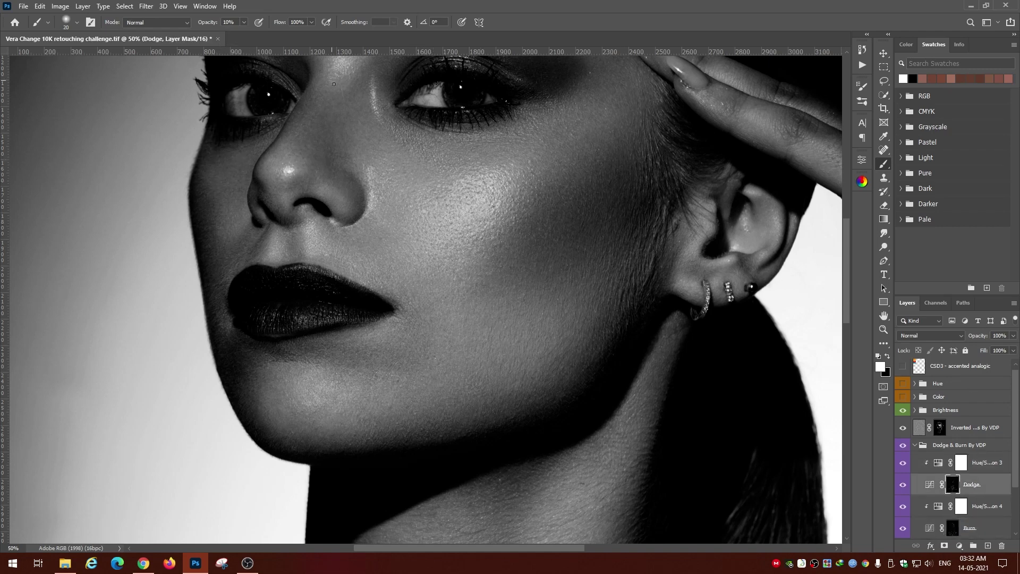
# Burn and dodge under the eye, then turn off the black-and-white check view
pyautogui.hotkey('alt', '[')
pyautogui.hotkey('alt', '[')
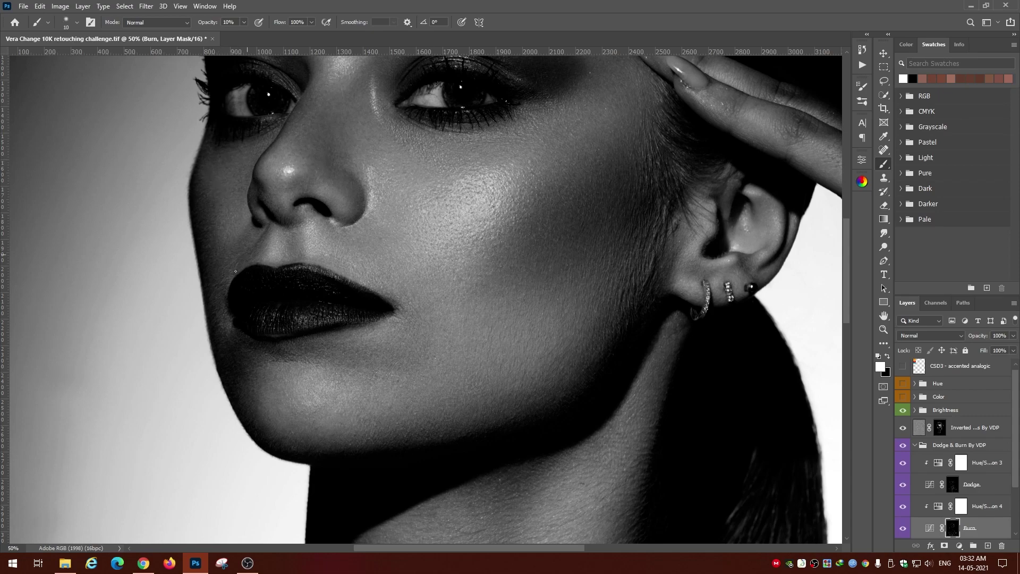
pyautogui.hotkey('alt', ']')
pyautogui.hotkey('alt', ']')
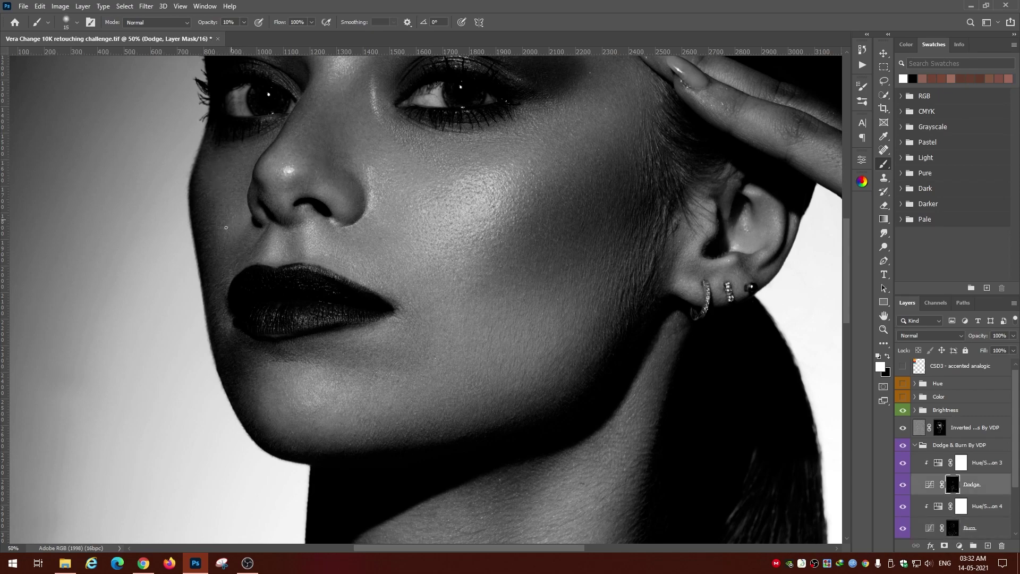
pyautogui.scroll(5, 346, 138)
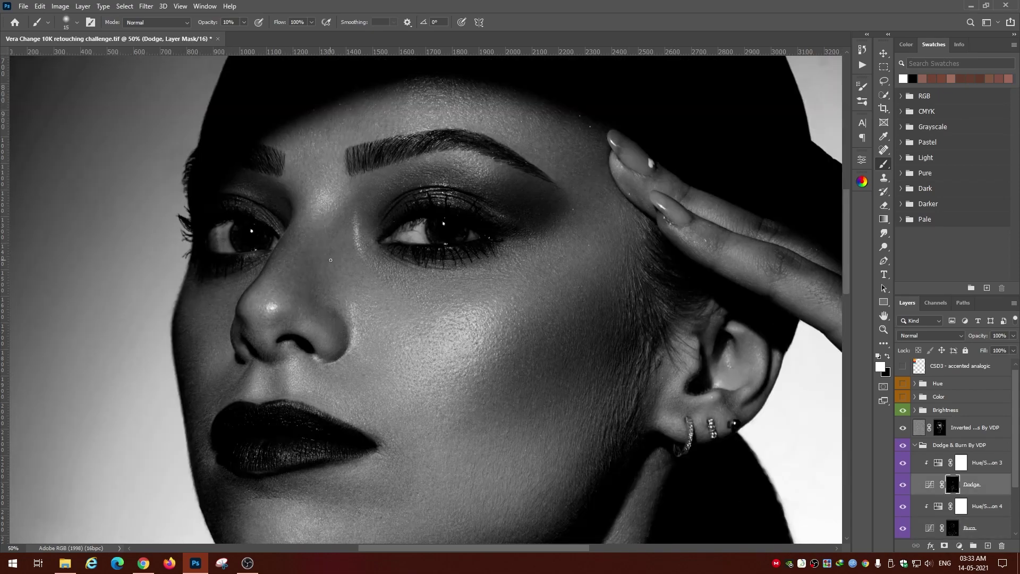
pyautogui.hotkey('alt', '[')
pyautogui.hotkey('alt', '[')
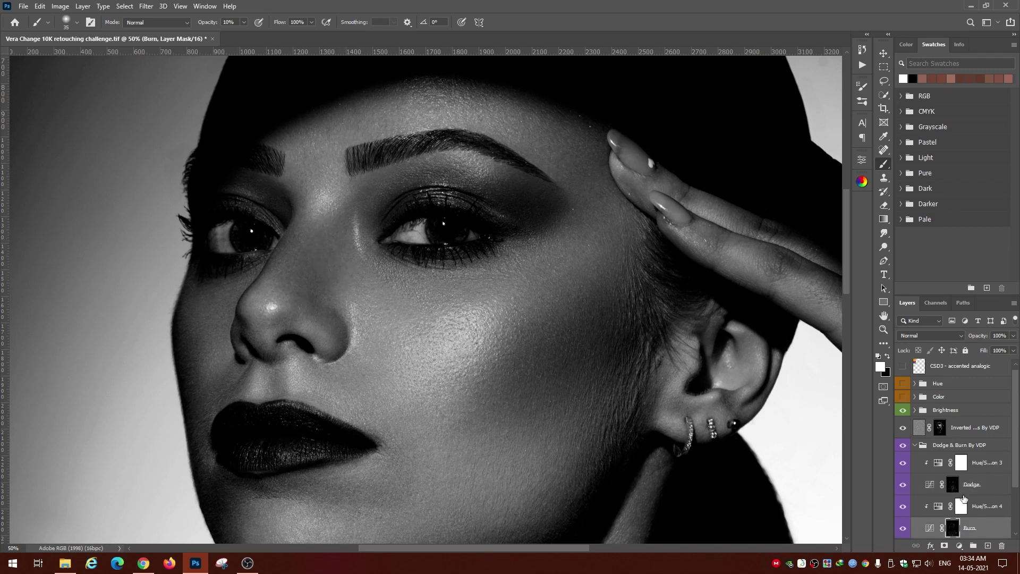
pyautogui.hotkey('alt', ']')
pyautogui.hotkey('alt', ']')
pyautogui.press('[')
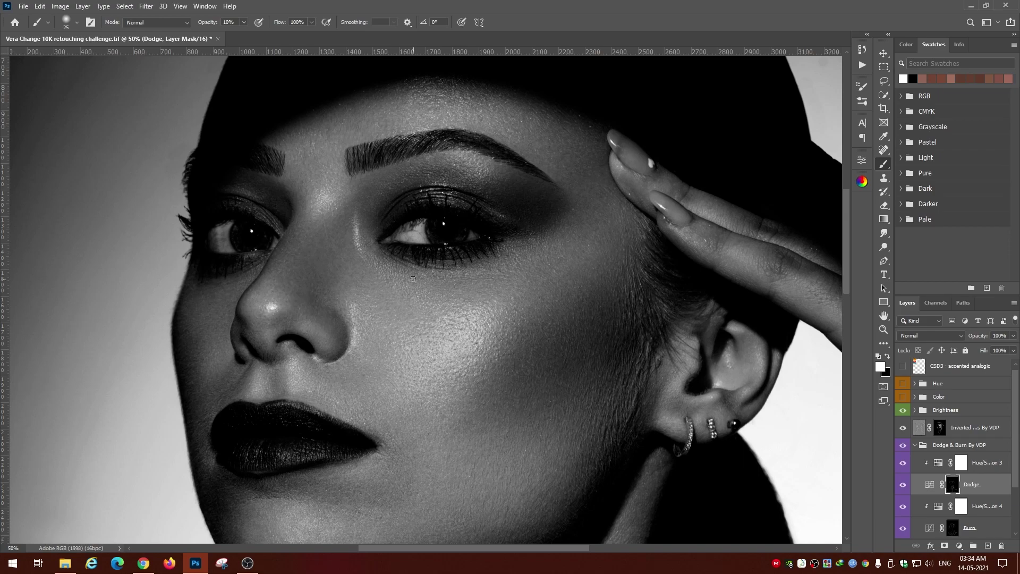
pyautogui.press('F2')
pyautogui.press(']')
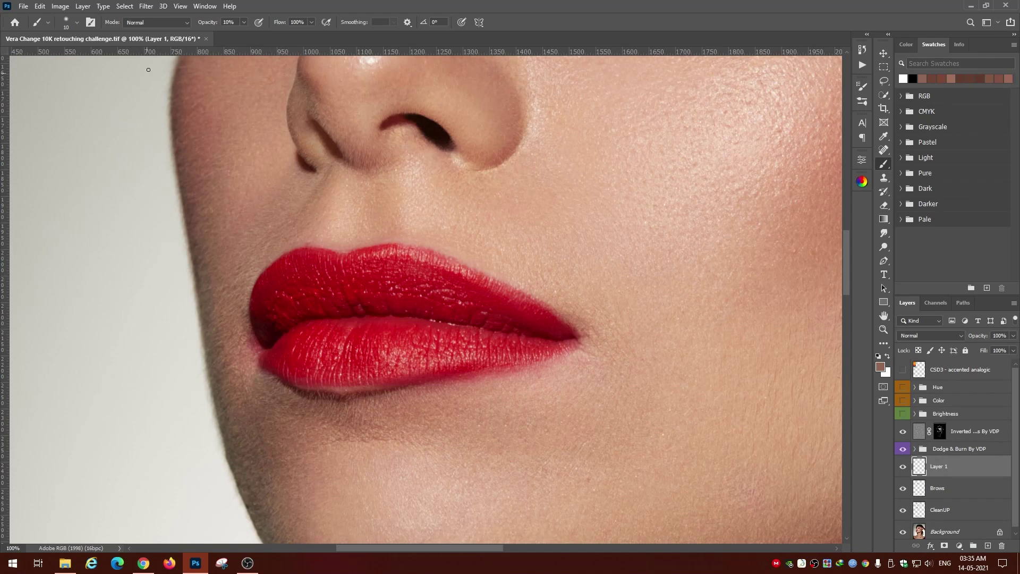
# Clone skin over the lower lip edge, switching between Darken and Lighten clone modes
pyautogui.press('s')
pyautogui.moveTo(351, 388); pyautogui.dragTo(332, 398)
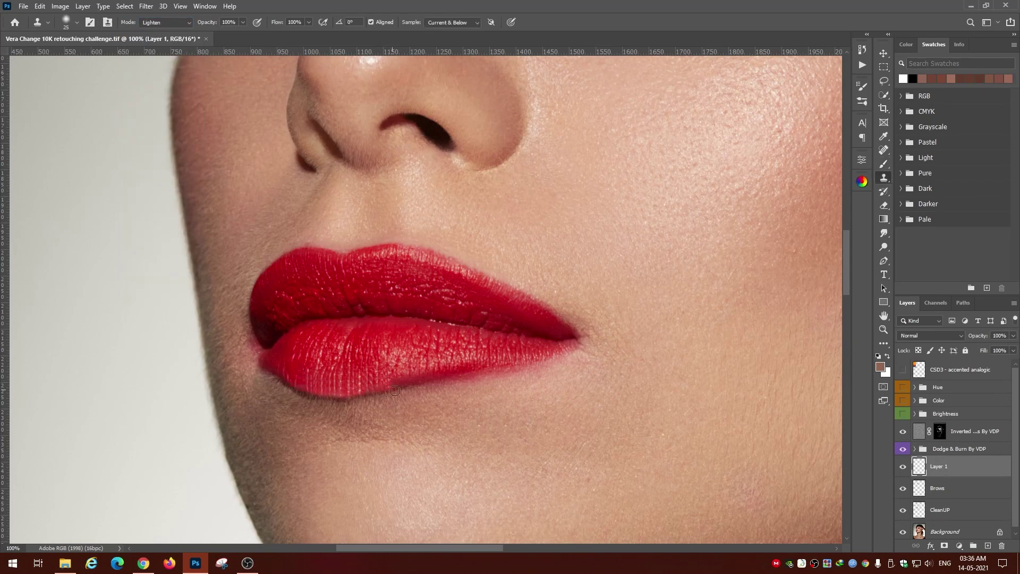
pyautogui.click(164, 23)
pyautogui.click(159, 54)
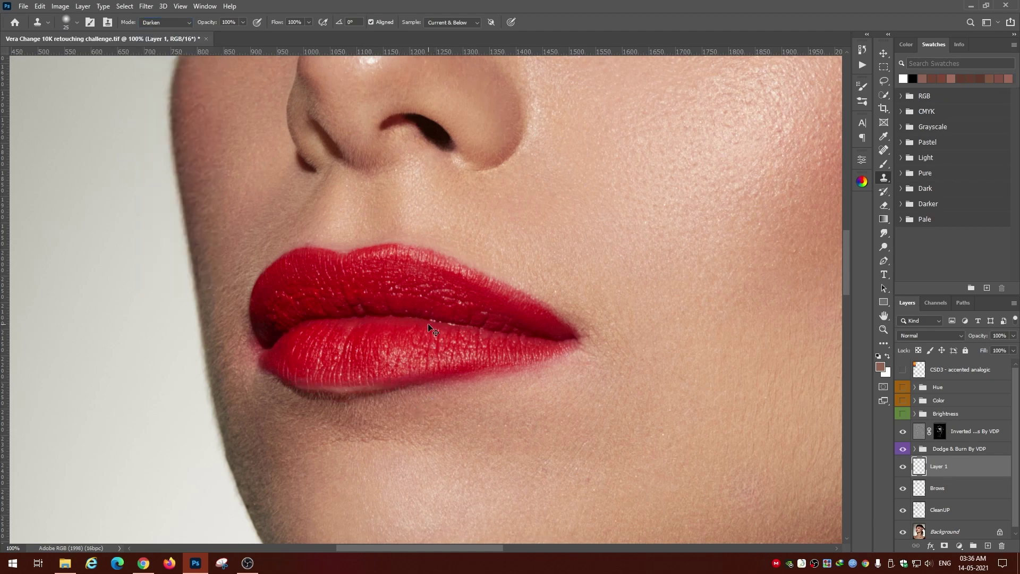
pyautogui.hotkey('alt', 'shift', 'g')
# Set Layer 1 to Darken blending and add an empty Layer 2 above it
pyautogui.click(929, 335)
pyautogui.click(913, 312)
pyautogui.press('F2')
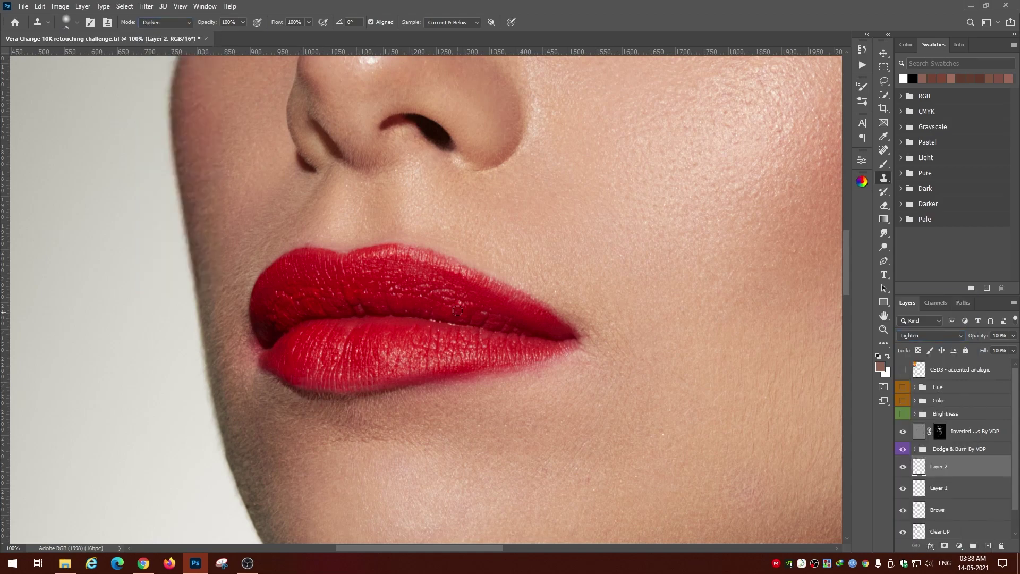
# Clone skin along the lower lip edge on Layer 2 in Lighten mode, zoomed to 200%
pyautogui.hotkey('alt', 'shift', 'g')
pyautogui.keyDown('alt'); pyautogui.click(409, 399); pyautogui.keyUp('alt')
pyautogui.moveTo(452, 385)
pyautogui.mouseDown()
pyautogui.moveTo(493, 388)
pyautogui.moveTo(496, 324)
pyautogui.moveTo(544, 304)
pyautogui.moveTo(457, 337)
pyautogui.mouseUp()
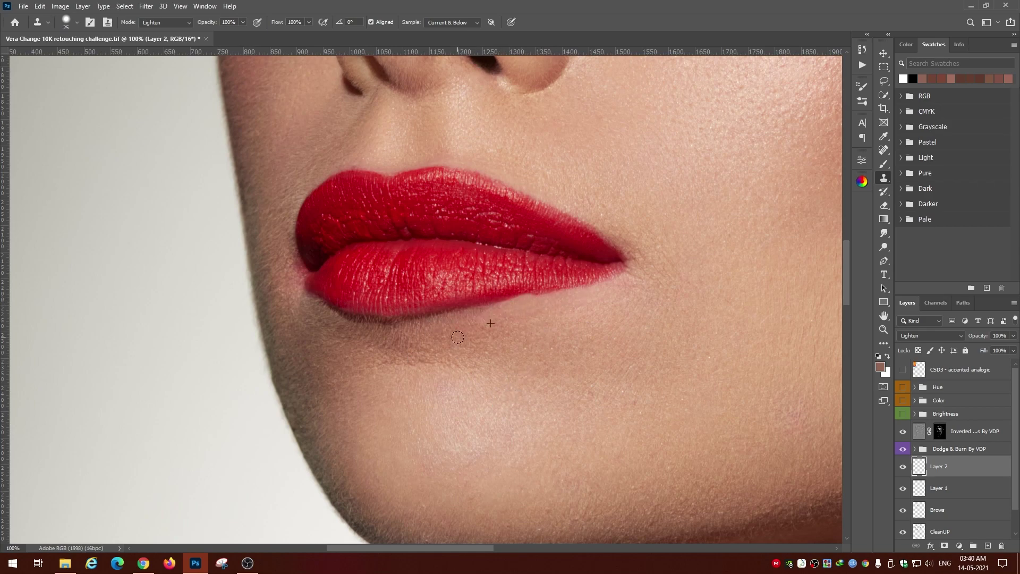
pyautogui.hotkey('ctrl', '0')
pyautogui.hotkey('ctrl', '+')
pyautogui.hotkey('ctrl', '+')
pyautogui.hotkey('ctrl', '+')
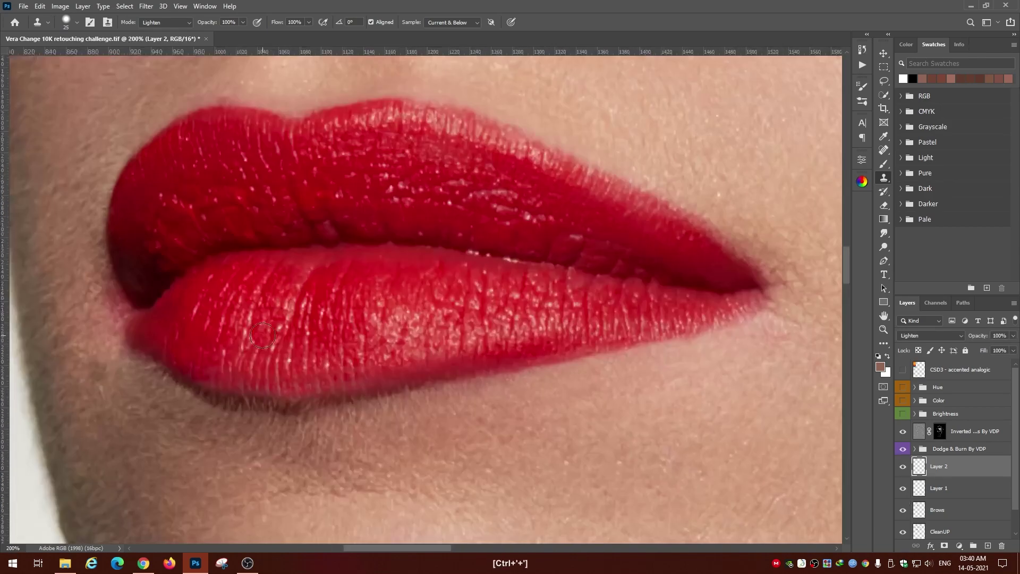
# Touch up Layer 1 with darken-only cloning, then return to Layer 2 in Lighten mode
pyautogui.hotkey('alt', '[')
pyautogui.click(165, 22)
pyautogui.click(154, 69)
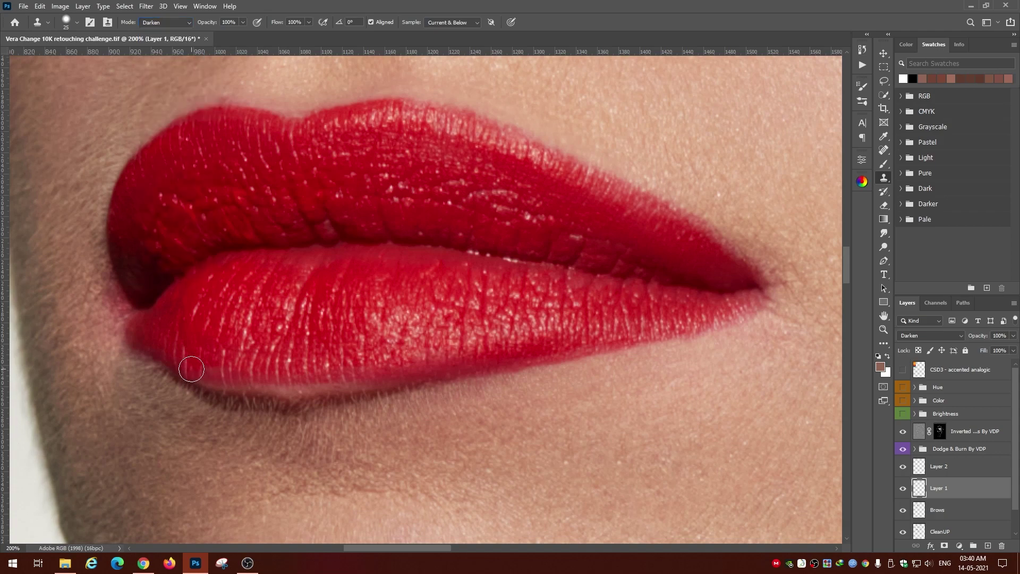
pyautogui.hotkey('alt', ']')
pyautogui.hotkey('shift', 'alt', 'g')
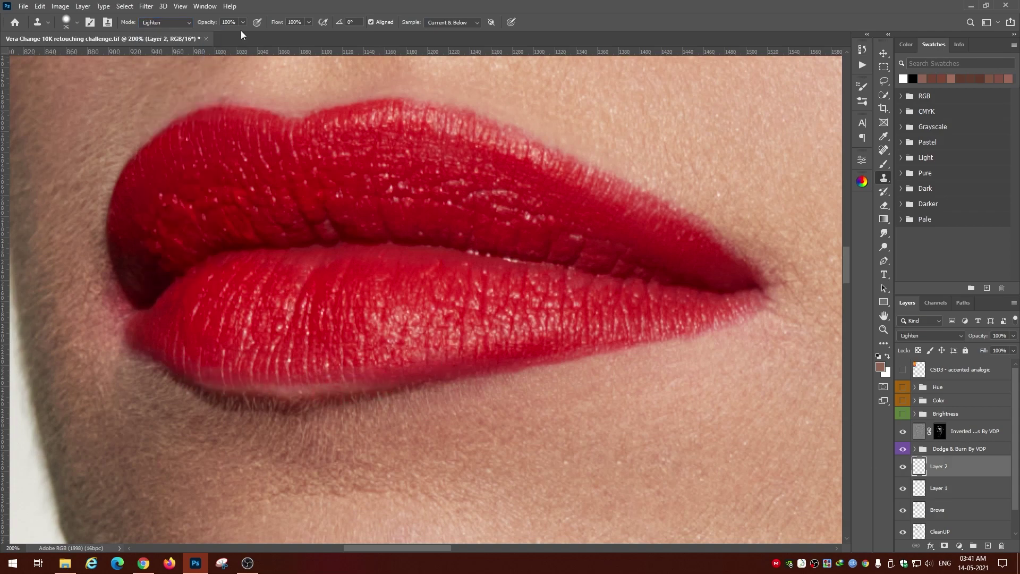
# Compare the lip edge with Layer 2 hidden, then delete Layer 1
pyautogui.hotkey('alt', '[')
pyautogui.hotkey('shift', 'alt', 'k')
pyautogui.press('[')
pyautogui.click(903, 466)
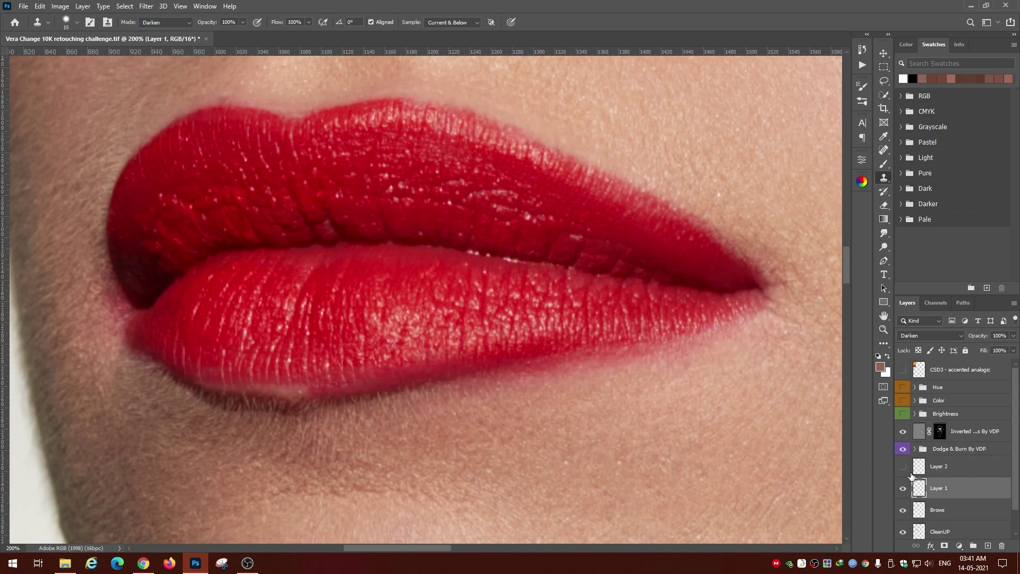
pyautogui.press('Delete')
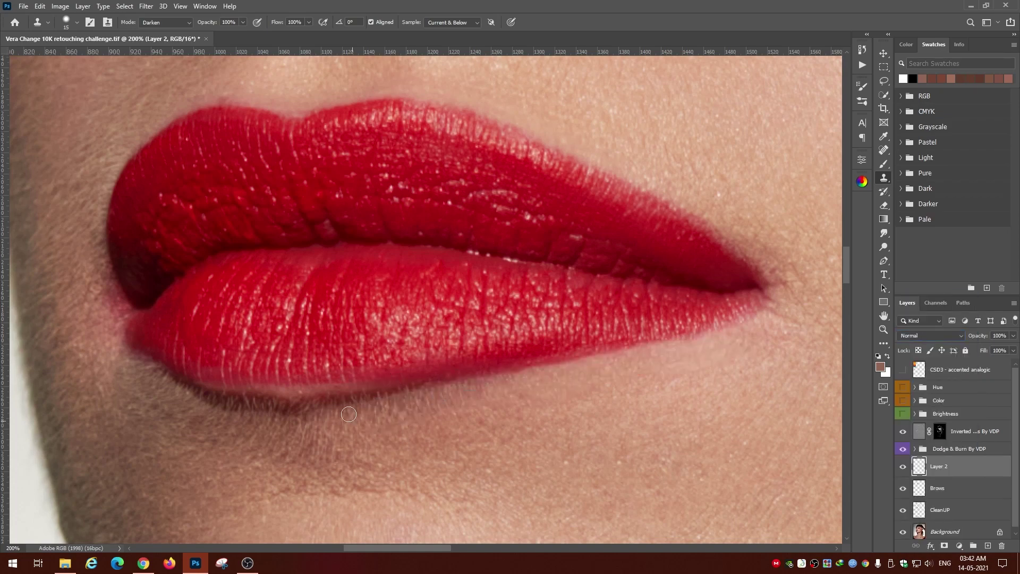
# Sample skin above the upper lip and clone over the upper-left lip edge, then undo it
pyautogui.scroll(-2, 348, 414)
pyautogui.scroll(5, 318, 241)
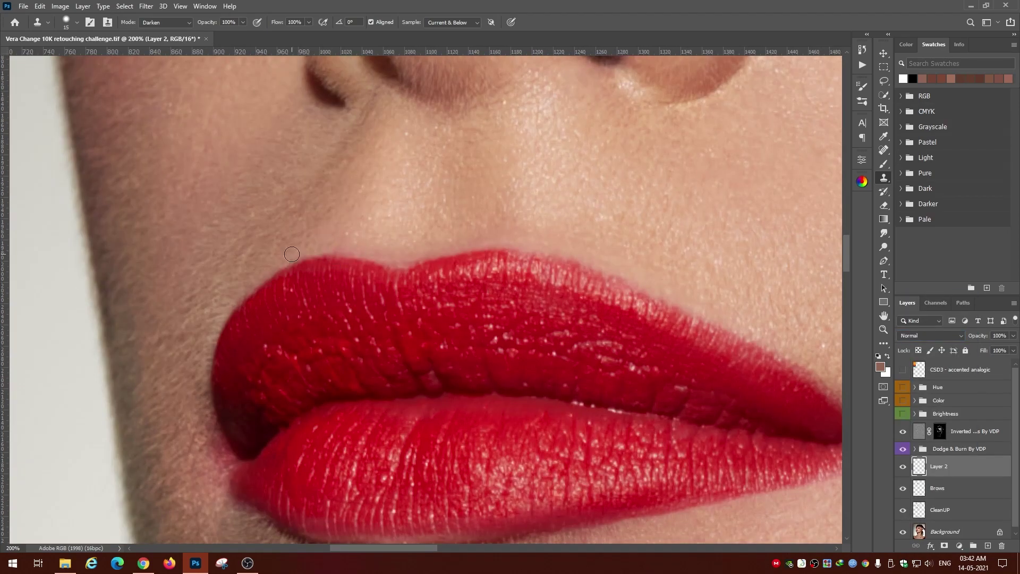
pyautogui.keyDown('alt'); pyautogui.click(409, 270); pyautogui.keyUp('alt')
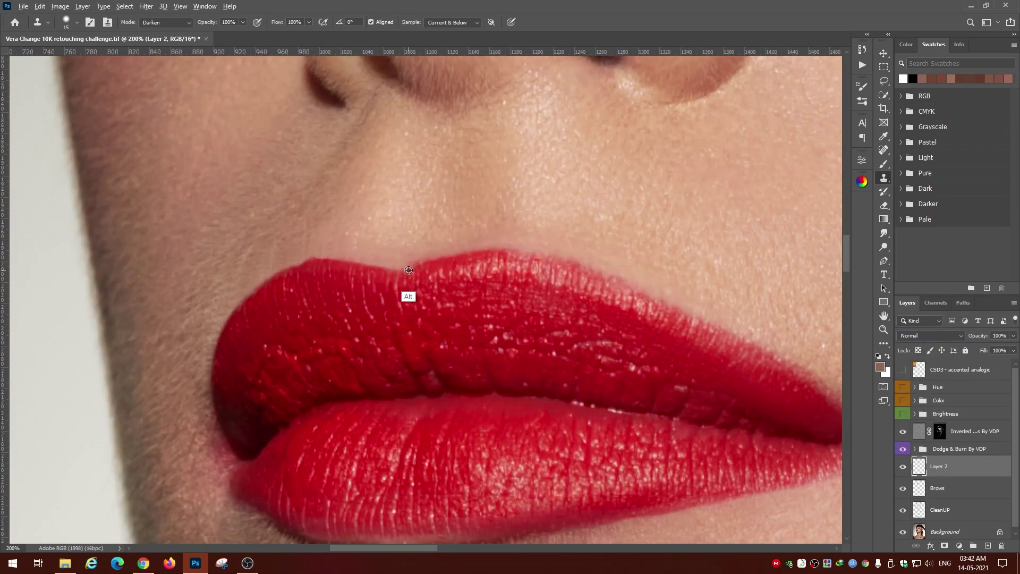
pyautogui.hotkey('ctrl', '+')
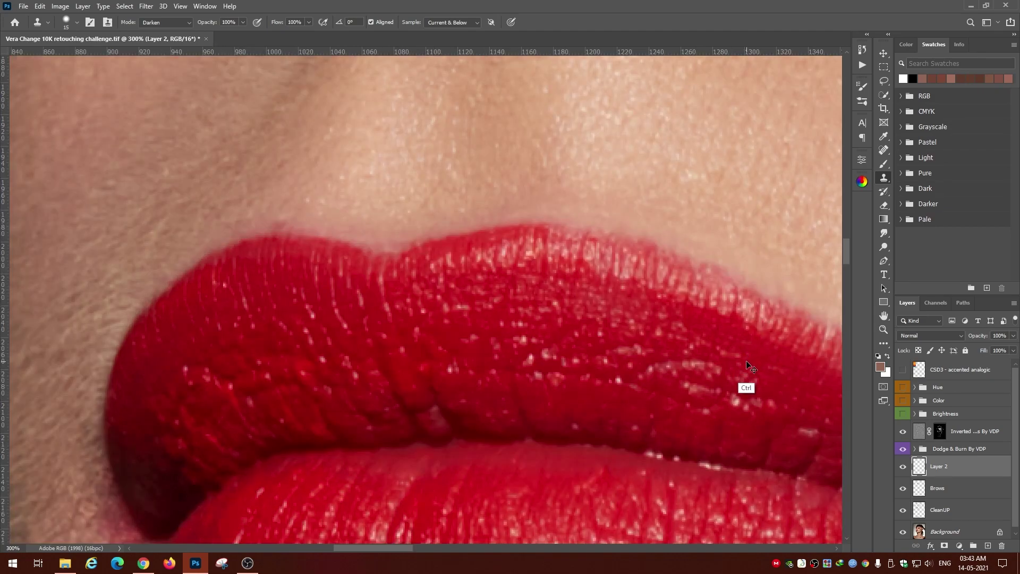
pyautogui.rightClick(392, 225)
pyautogui.moveTo(277, 226); pyautogui.dragTo(418, 227)
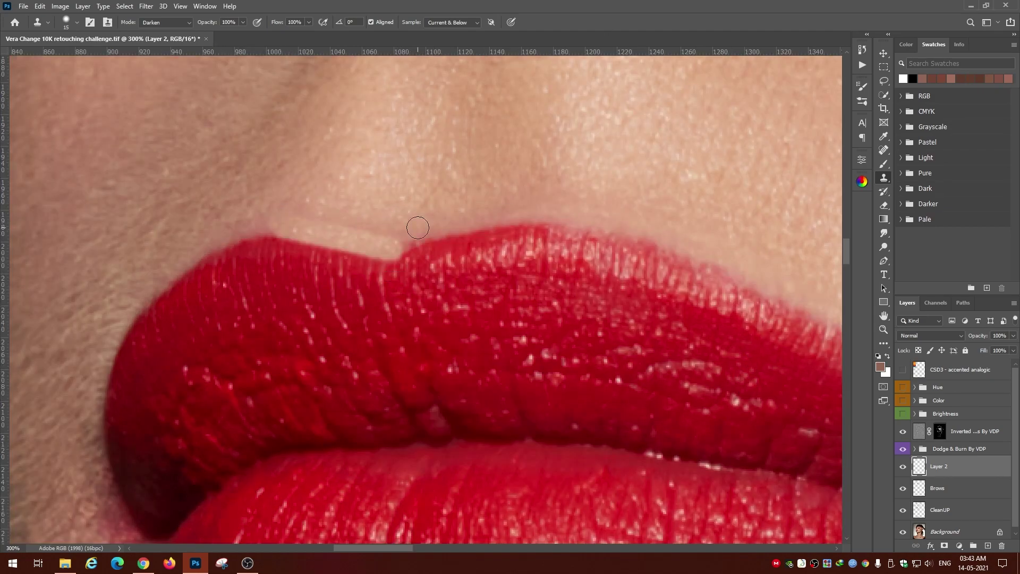
pyautogui.hotkey('ctrl', 'z')
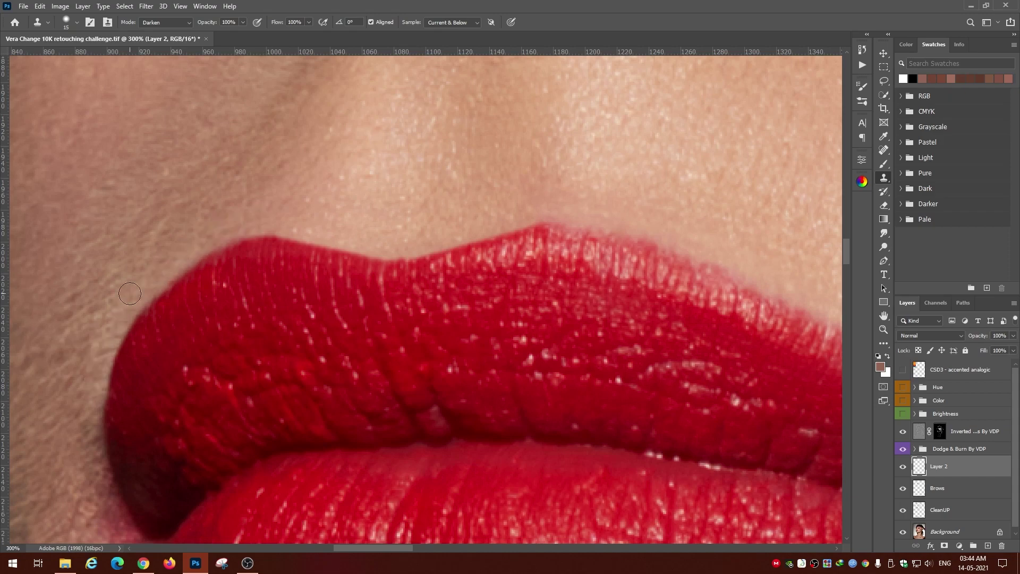
pyautogui.hotkey('ctrl', '-')
# Return to Clone Stamp and set its blending mode to Lighten
pyautogui.press('e')
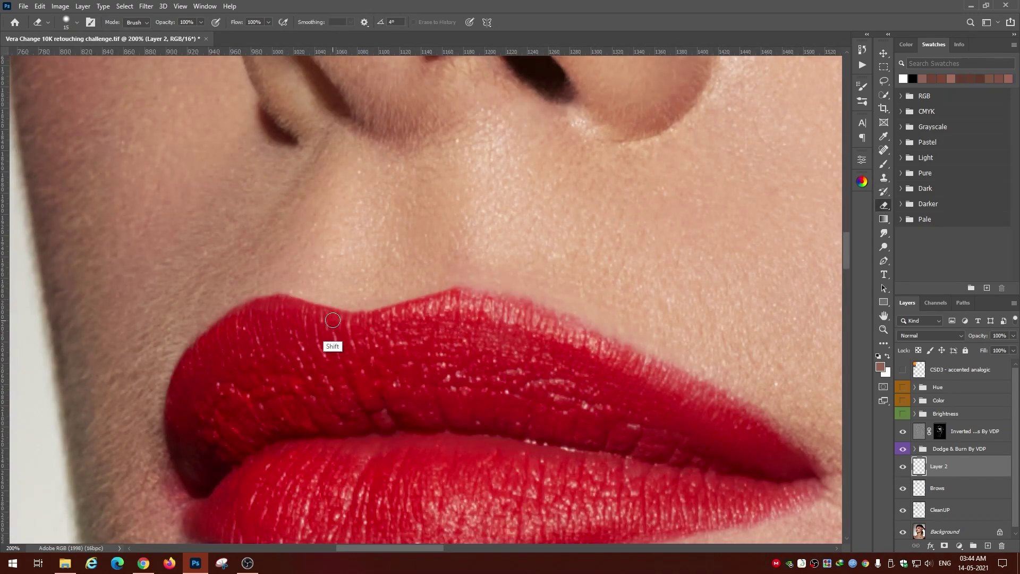
pyautogui.hscroll(5, 332, 320)
pyautogui.press('s')
pyautogui.click(164, 23)
pyautogui.click(159, 111)
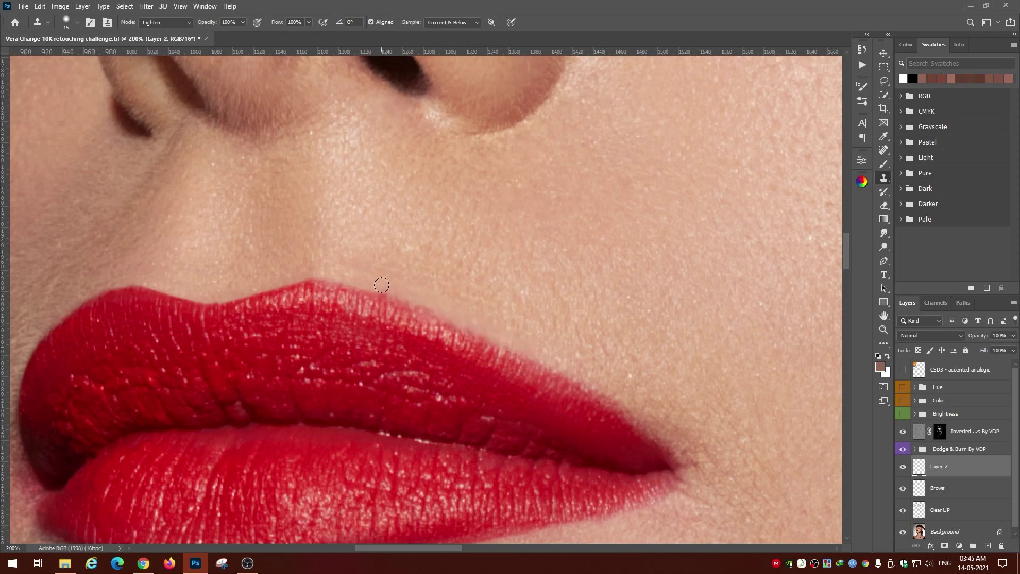
# Check the brush size at the right lip corner, then view the whole portrait
pyautogui.scroll(-3, 562, 329)
pyautogui.hscroll(3, 562, 330)
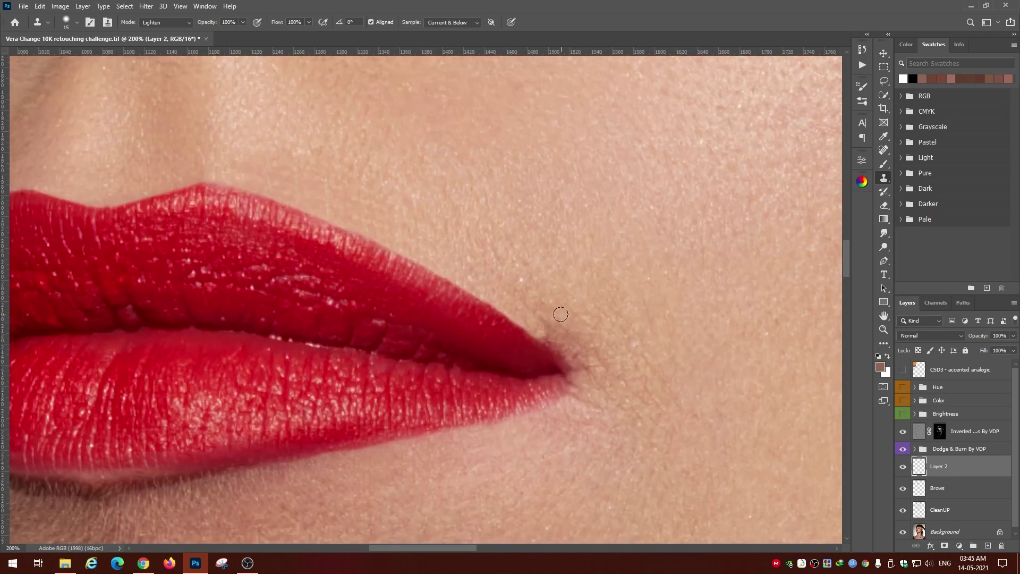
pyautogui.scroll(-2, 555, 324)
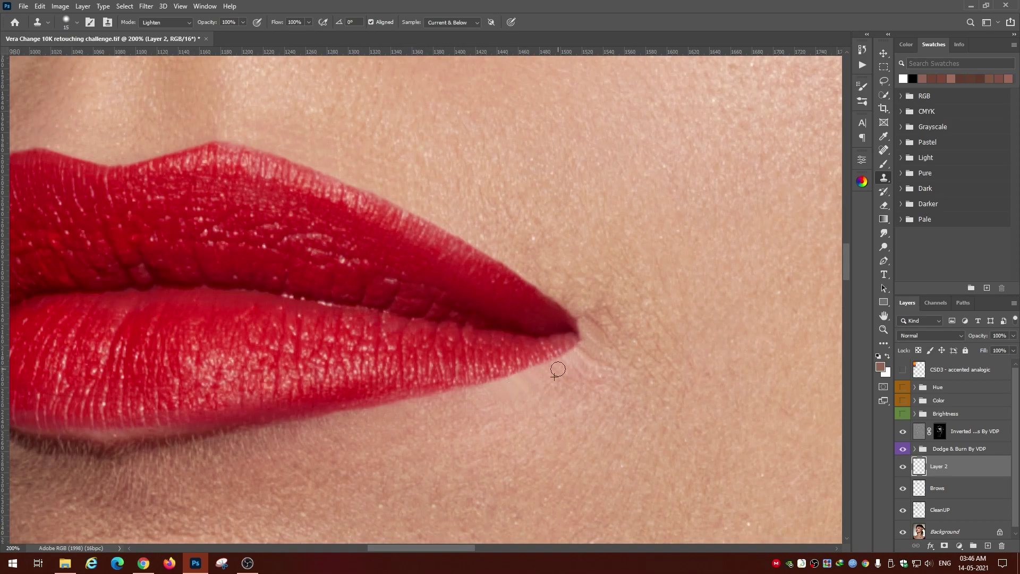
pyautogui.hotkey('ctrl', '0')
pyautogui.rightClick(711, 241)
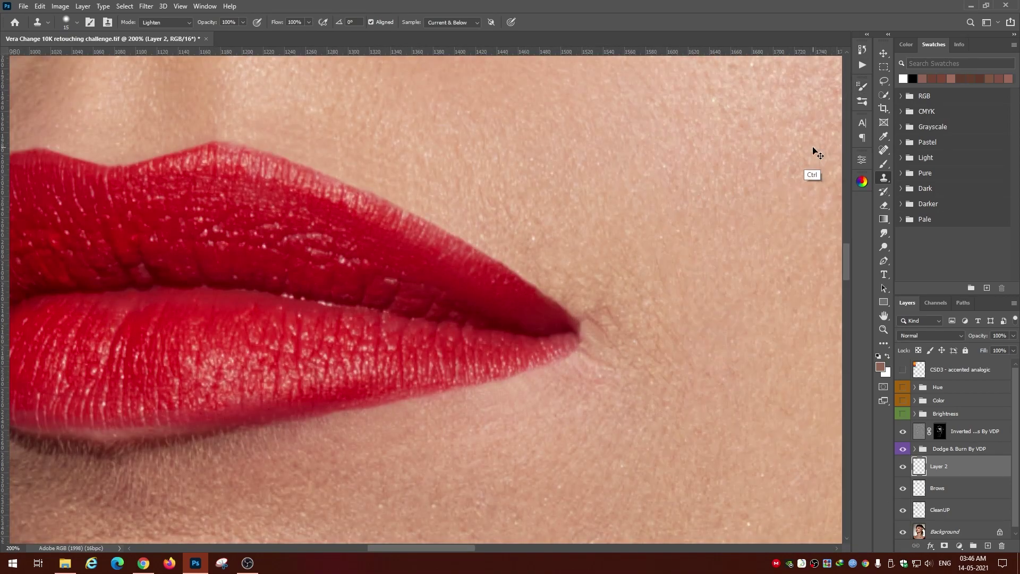
pyautogui.hotkey('ctrl', '-')
pyautogui.hotkey('ctrl', '-')
pyautogui.hotkey('ctrl', '-')
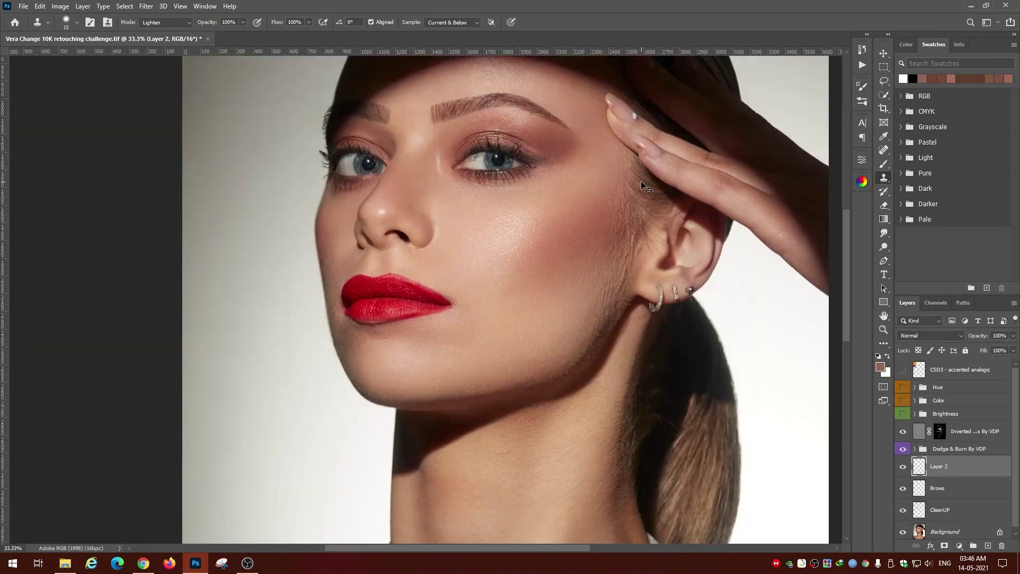
# Enlarge the clone brush to 25 and toggle Layer 2 to compare the lips
pyautogui.hotkey('ctrl', '+')
pyautogui.hotkey('ctrl', '+')
pyautogui.hotkey('ctrl', '+')
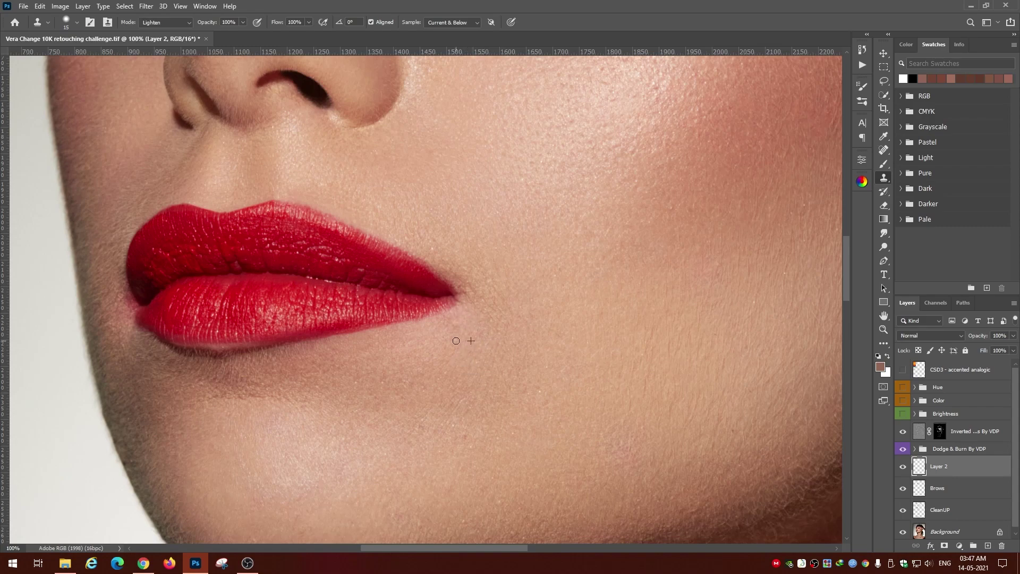
pyautogui.rightClick(463, 261)
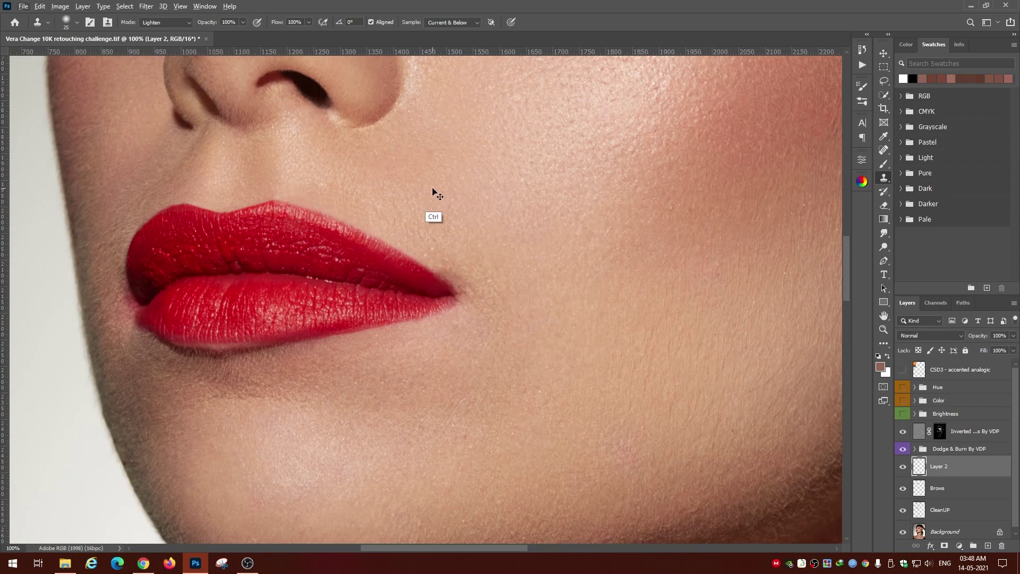
pyautogui.click(902, 466)
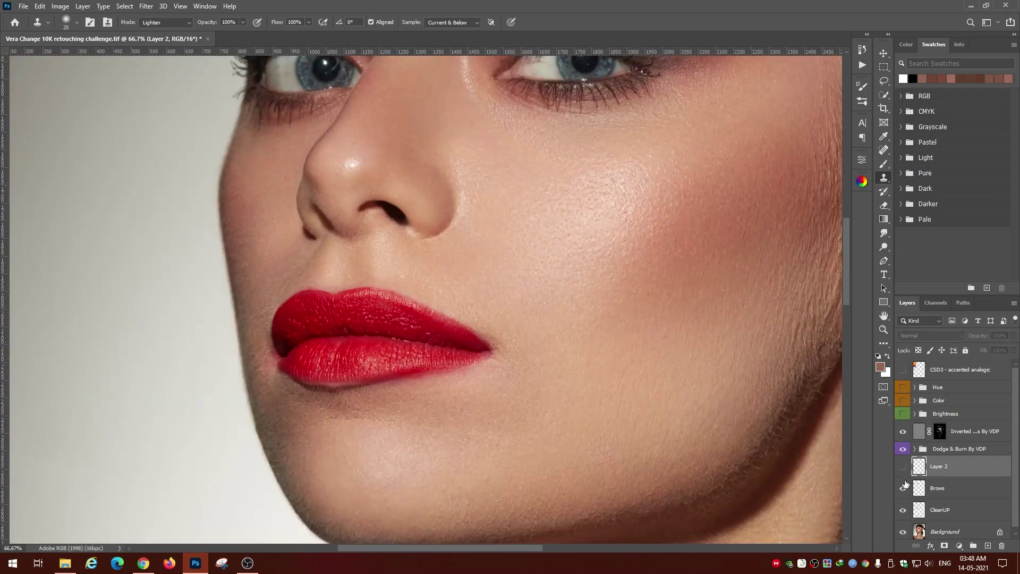
pyautogui.click(902, 466)
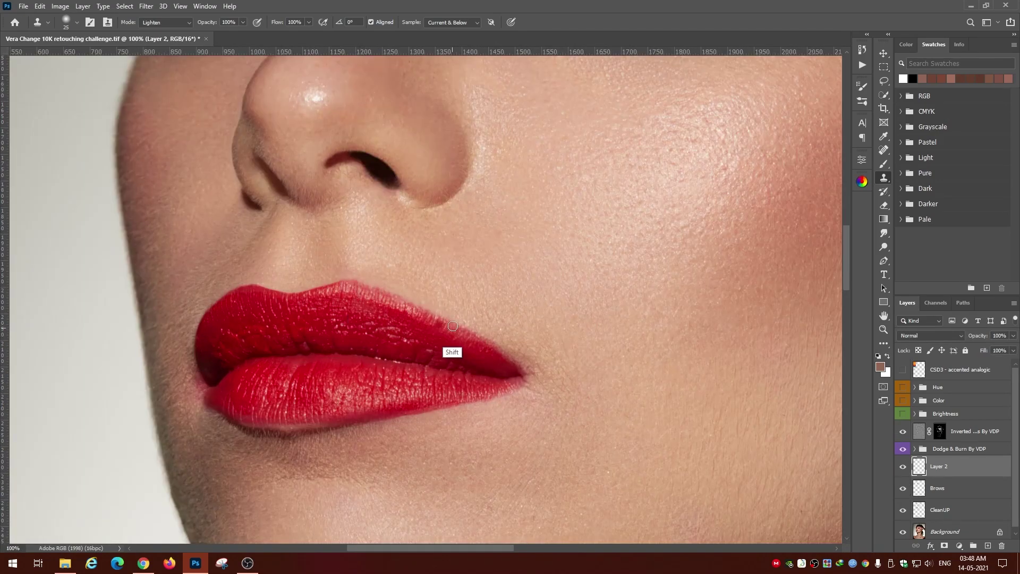
pyautogui.moveTo(352, 330); pyautogui.dragTo(432, 273)
# Set Clone Stamp to Darken mode at size 15 and compare with Layer 2 hidden
pyautogui.click(165, 23)
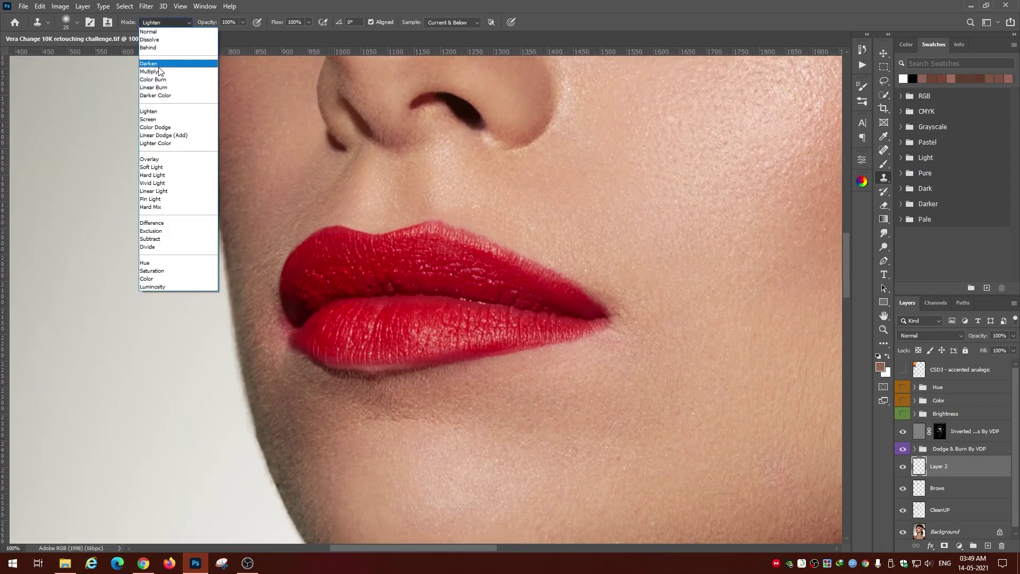
pyautogui.click(154, 64)
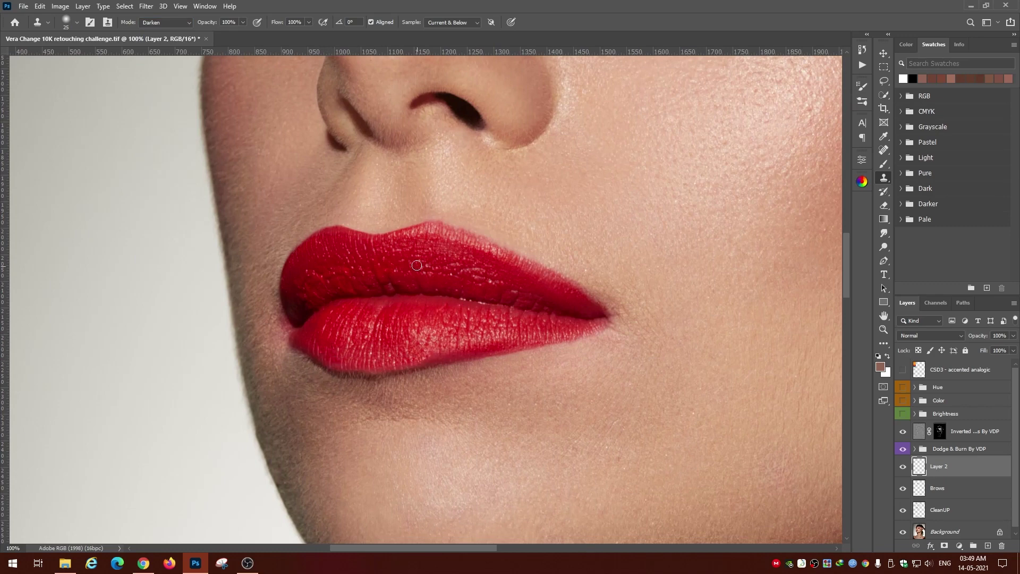
pyautogui.press('[')
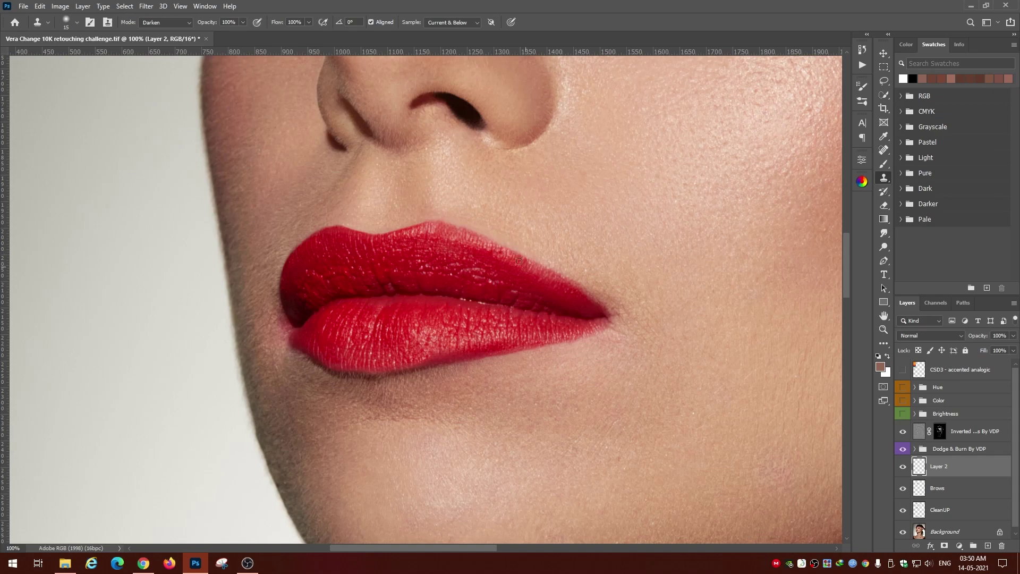
pyautogui.hotkey('ctrl', '-')
pyautogui.hotkey('ctrl', '-')
pyautogui.hotkey('ctrl', '-')
pyautogui.click(903, 466)
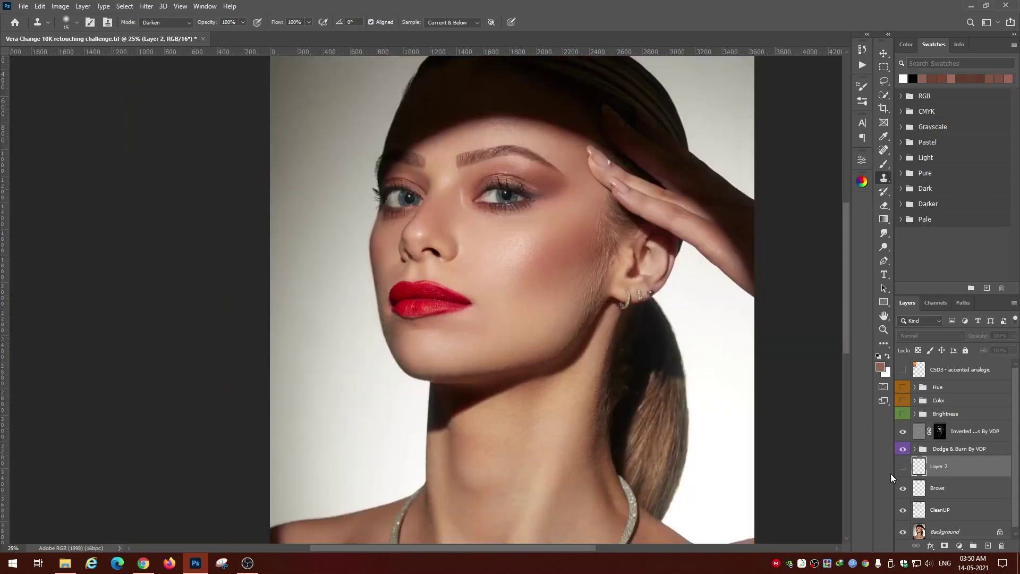
pyautogui.hotkey('ctrl', '+')
pyautogui.hotkey('ctrl', '+')
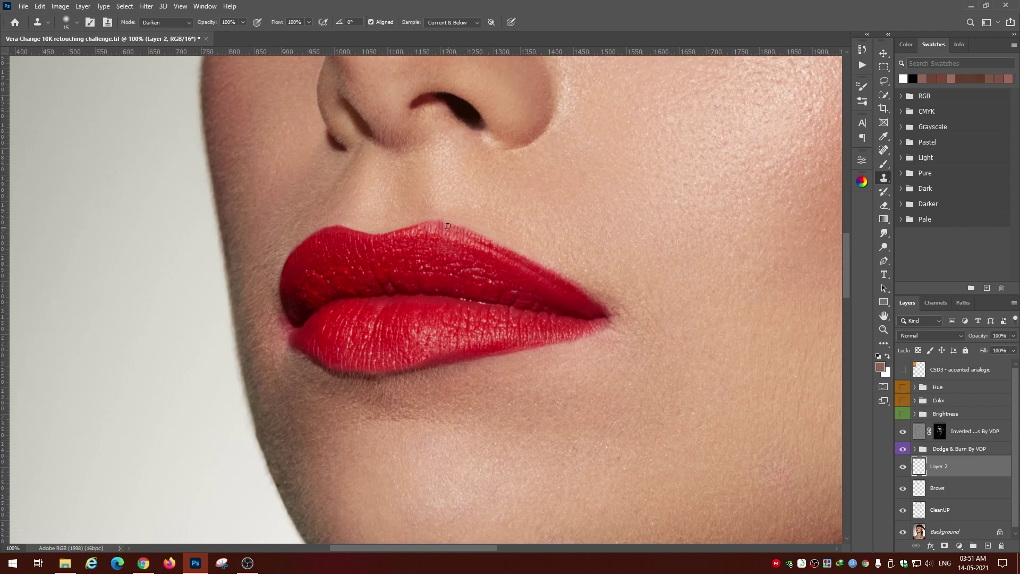
# Switch to the Eraser at size 40 and about half opacity to soften stray cloning
pyautogui.press('e')
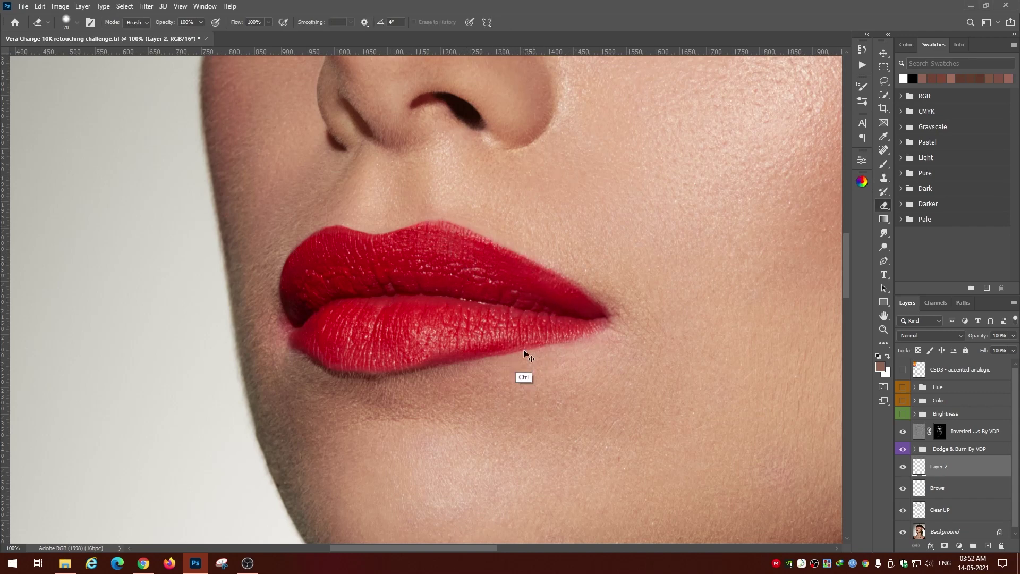
pyautogui.press(']')
pyautogui.press(']')
pyautogui.press(']')
pyautogui.press('[')
pyautogui.press('[')
pyautogui.press('[')
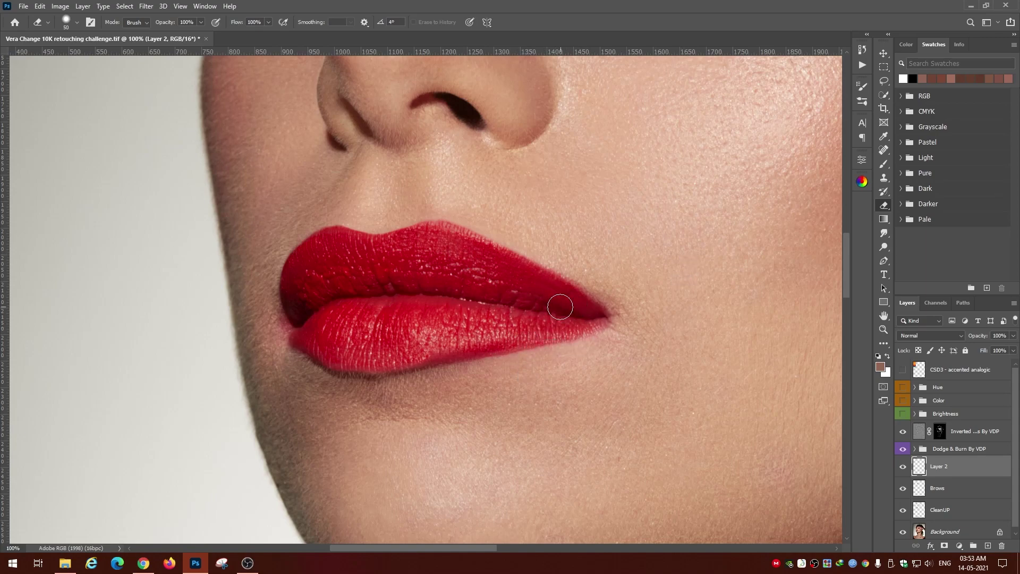
pyautogui.press(']')
pyautogui.press(']')
pyautogui.press(']')
# Set the eraser to 70 at 49% opacity, then Clone Stamp to Lighten, 38% hardness, size 25
pyautogui.press('4')
pyautogui.press('9')
pyautogui.press('s')
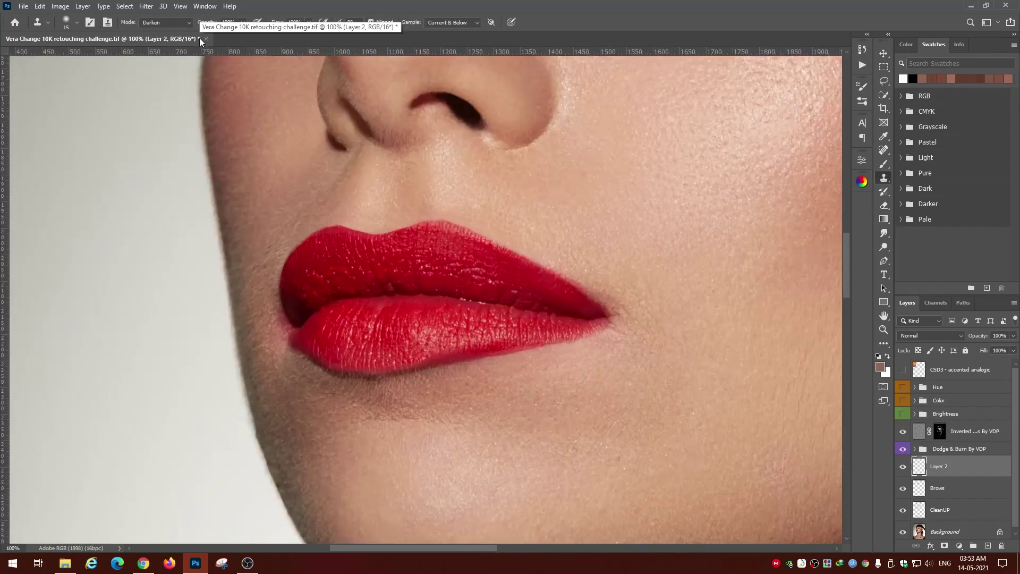
pyautogui.rightClick(450, 227)
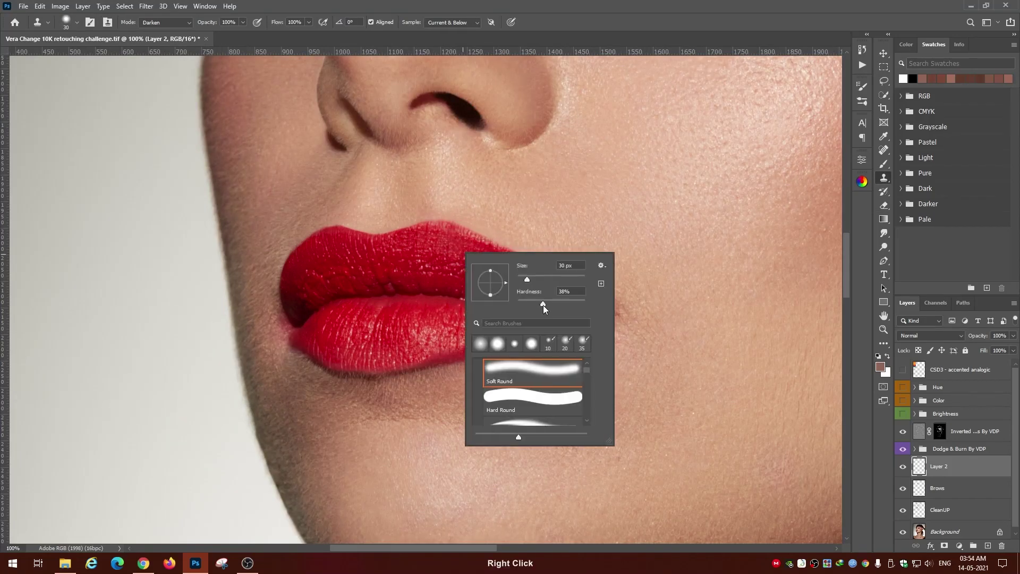
pyautogui.press('Escape')
pyautogui.hotkey('shift', 'alt', 'l')
pyautogui.press(']')
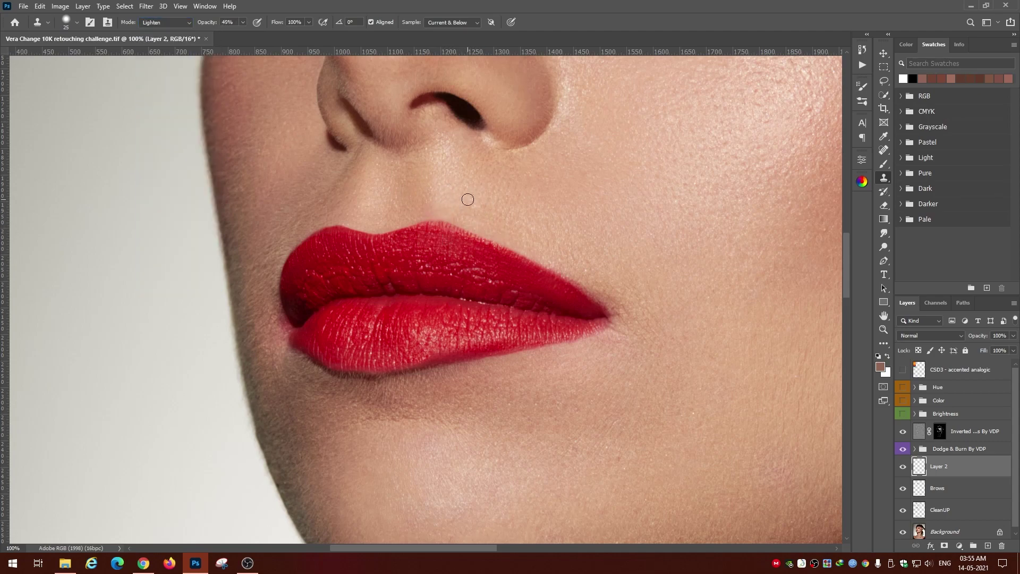
# Clone skin beside the lips toward the chin at 100% opacity, then expand Dodge & Burn
pyautogui.moveTo(585, 202); pyautogui.dragTo(521, 144)
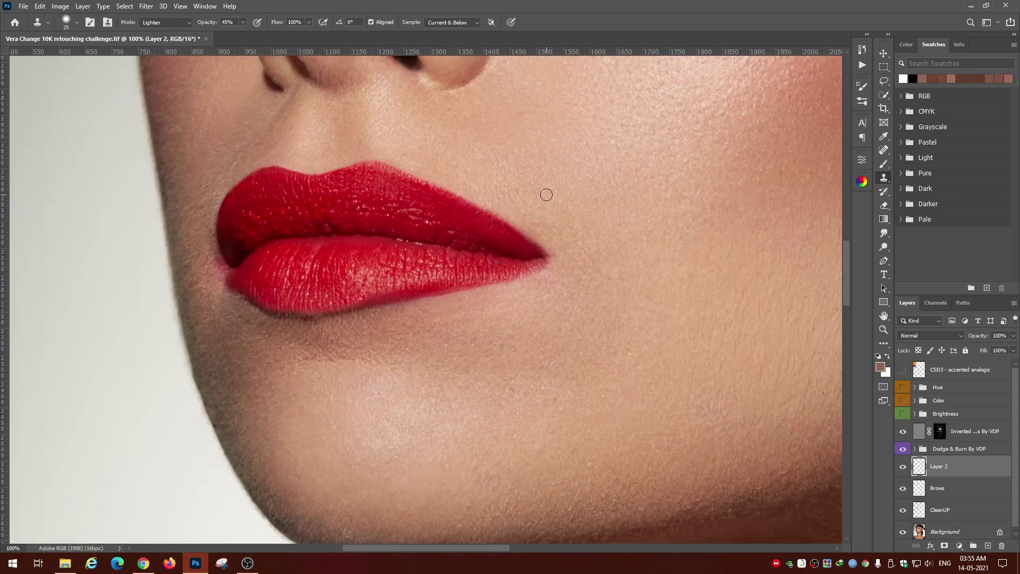
pyautogui.moveTo(547, 194); pyautogui.dragTo(490, 341)
pyautogui.press('0')
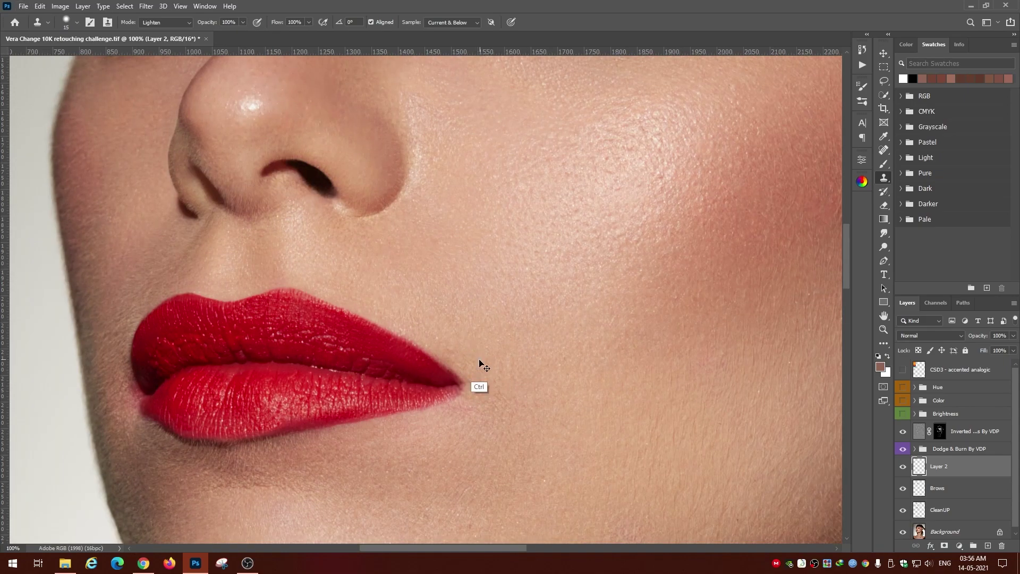
pyautogui.scroll(-3, 510, 352)
pyautogui.scroll(-2, 478, 297)
pyautogui.hscroll(3, 487, 283)
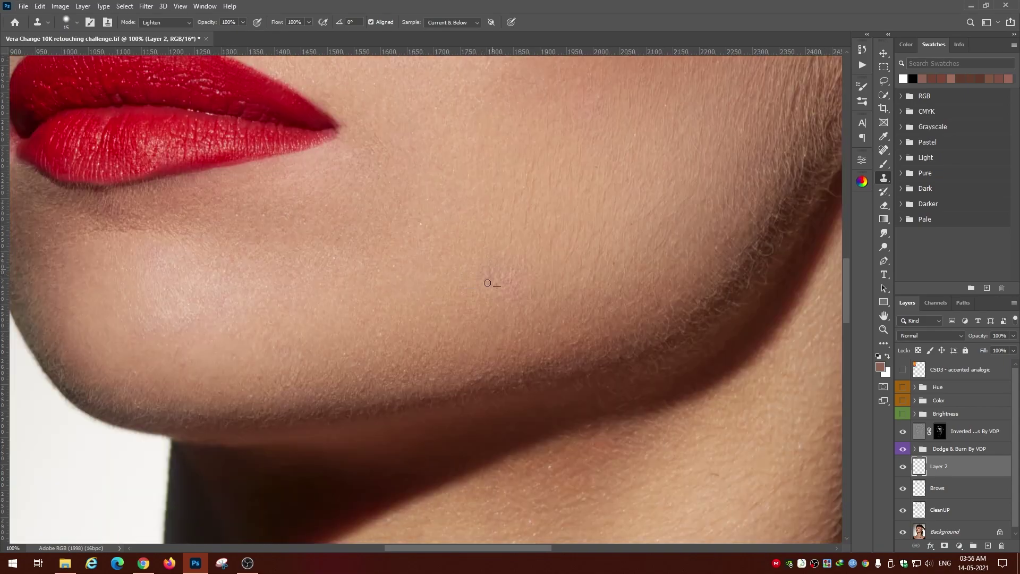
pyautogui.hotkey('ctrl', '0')
pyautogui.click(914, 448)
# Paint at 10% opacity on the Dodge and Burn masks alternately around the cheek
pyautogui.click(926, 485)
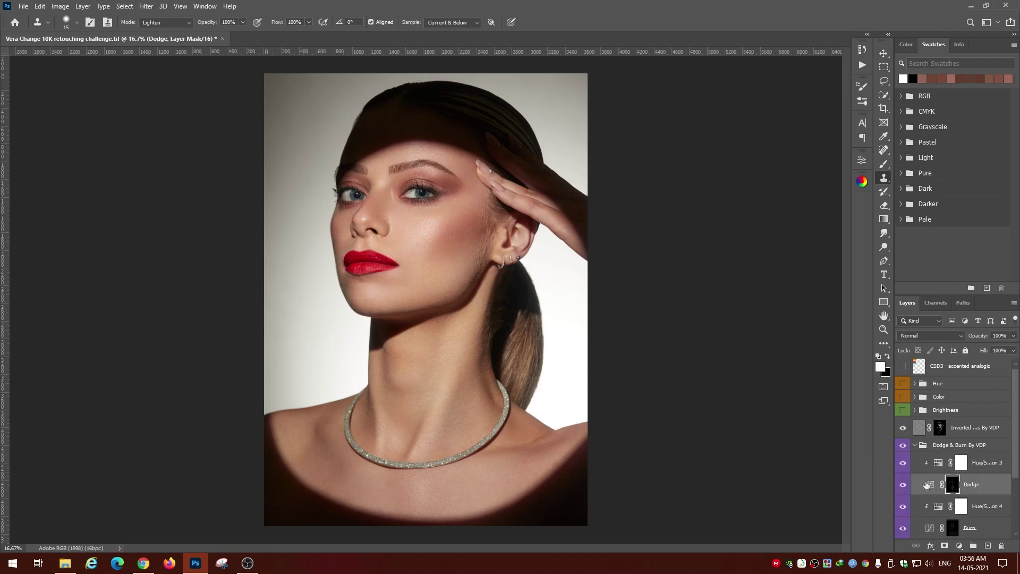
pyautogui.press('b')
pyautogui.click(970, 527)
pyautogui.hotkey('ctrl', '+')
pyautogui.hotkey('ctrl', '+')
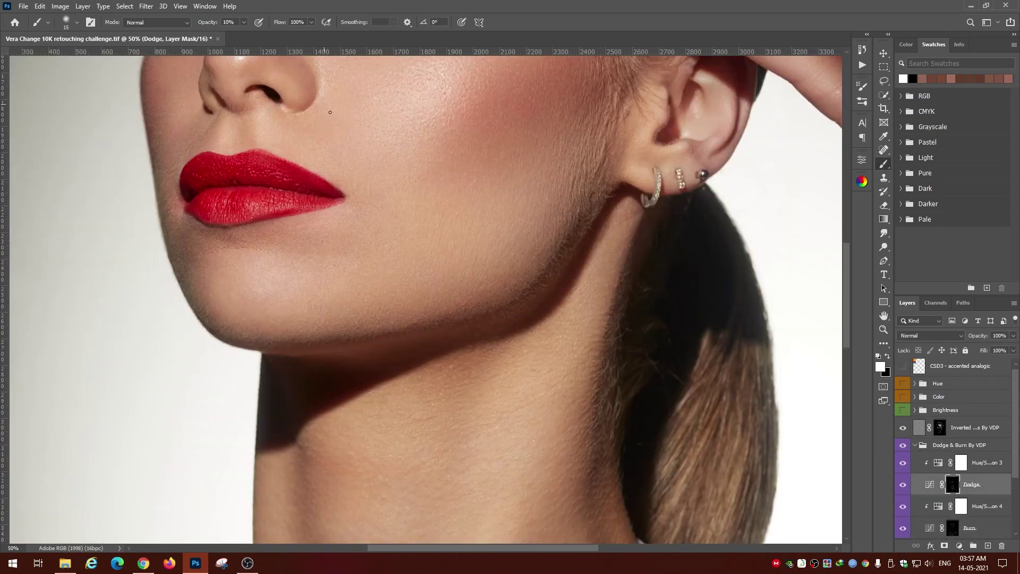
pyautogui.hotkey('alt', '[')
pyautogui.hotkey('alt', '[')
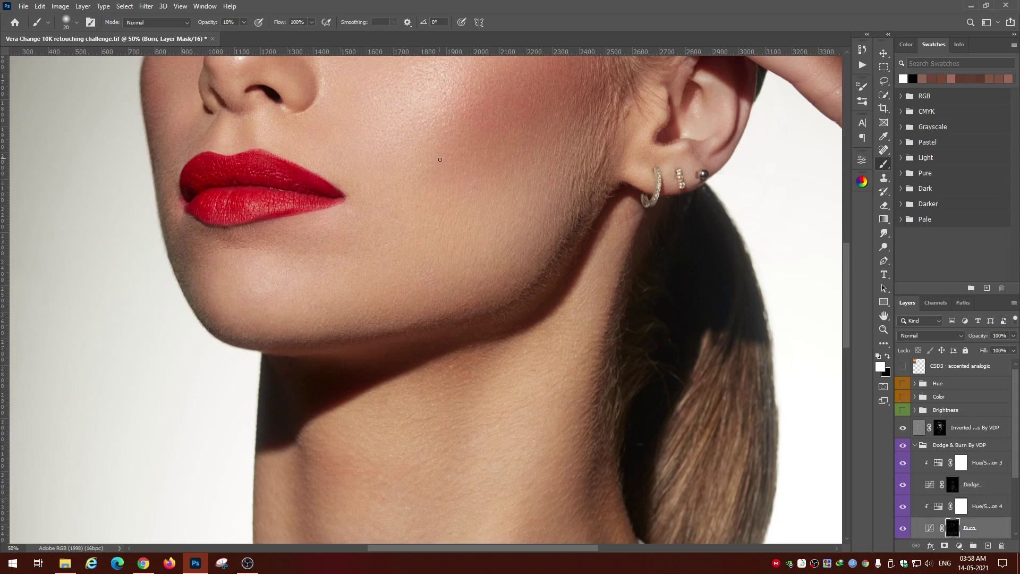
pyautogui.scroll(5, 483, 121)
pyautogui.hotkey('alt', ']')
pyautogui.hotkey('alt', ']')
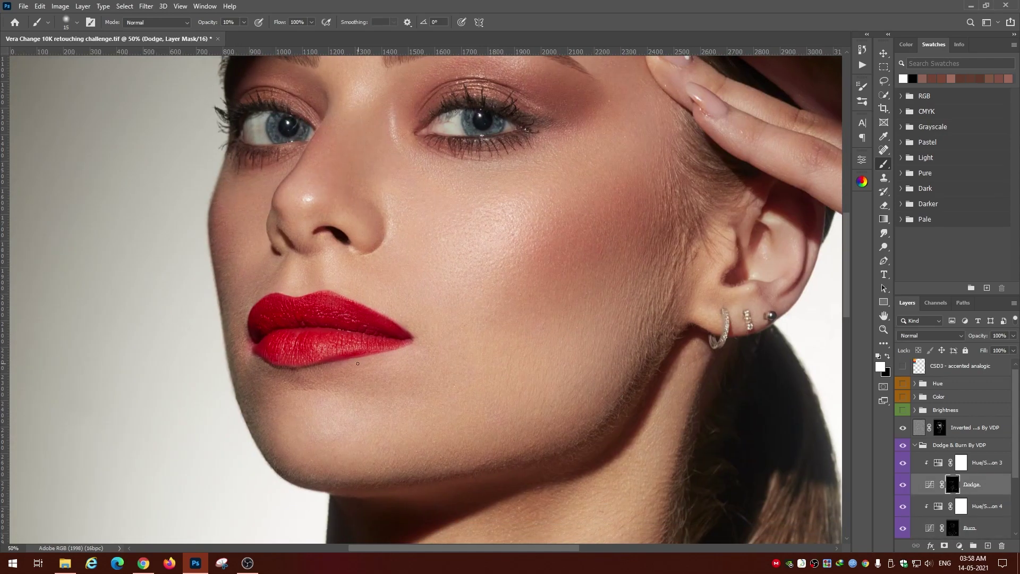
pyautogui.hotkey('alt', '[')
pyautogui.hotkey('alt', '[')
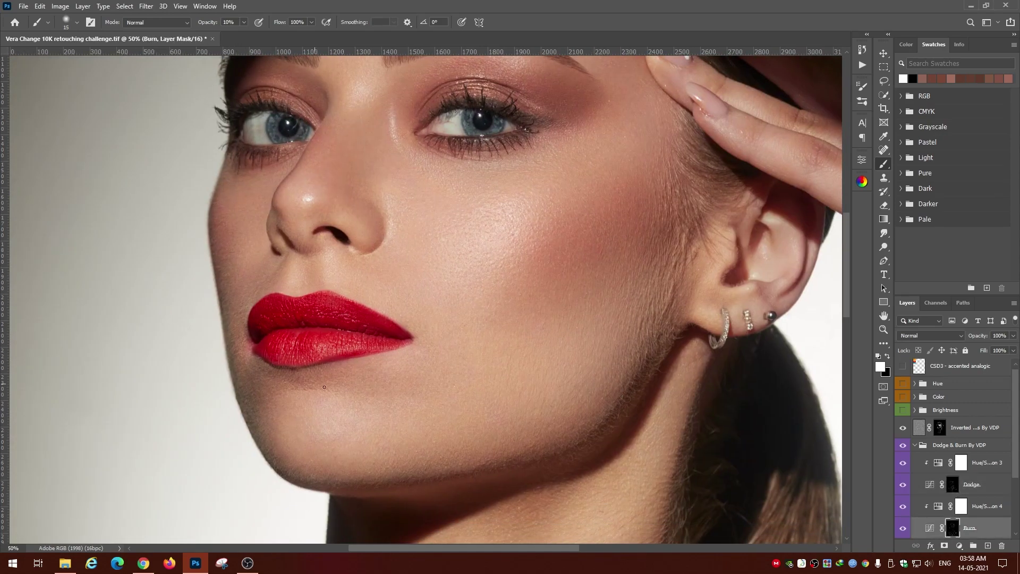
pyautogui.hotkey('alt', ']')
pyautogui.hotkey('alt', ']')
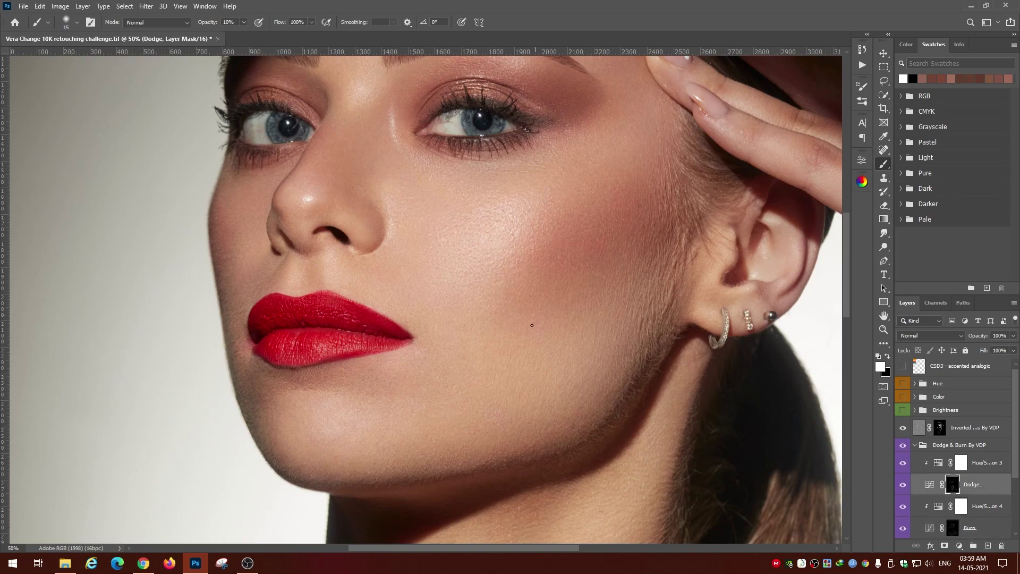
# Turn on the black-and-white Brightness view and keep alternating Burn and Dodge touches on the jaw
pyautogui.click(903, 409)
pyautogui.hotkey('ctrl', '-')
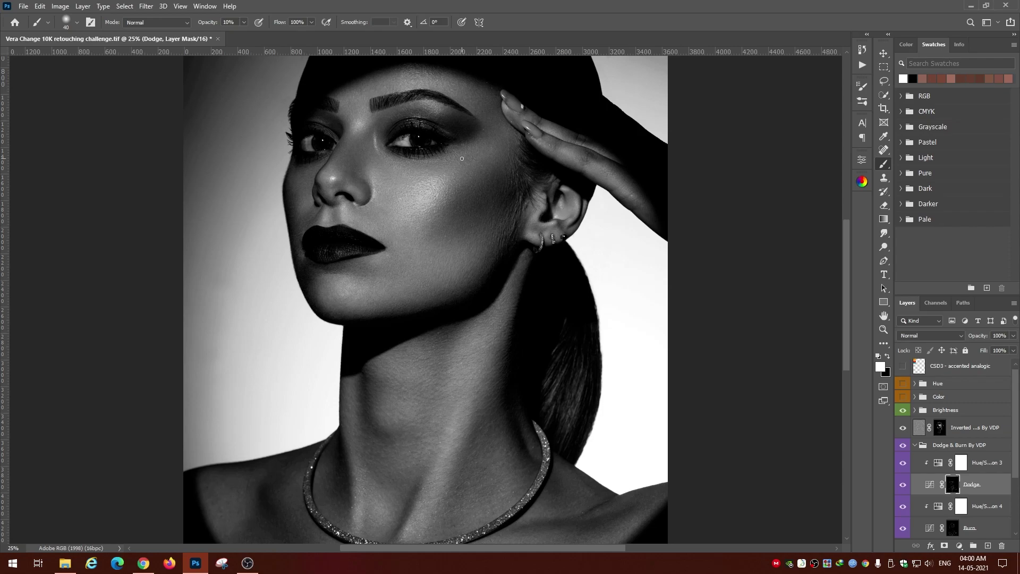
pyautogui.hotkey('alt', '[')
pyautogui.hotkey('alt', '[')
pyautogui.hotkey('ctrl', '+')
pyautogui.hotkey('alt', ']')
pyautogui.hotkey('alt', ']')
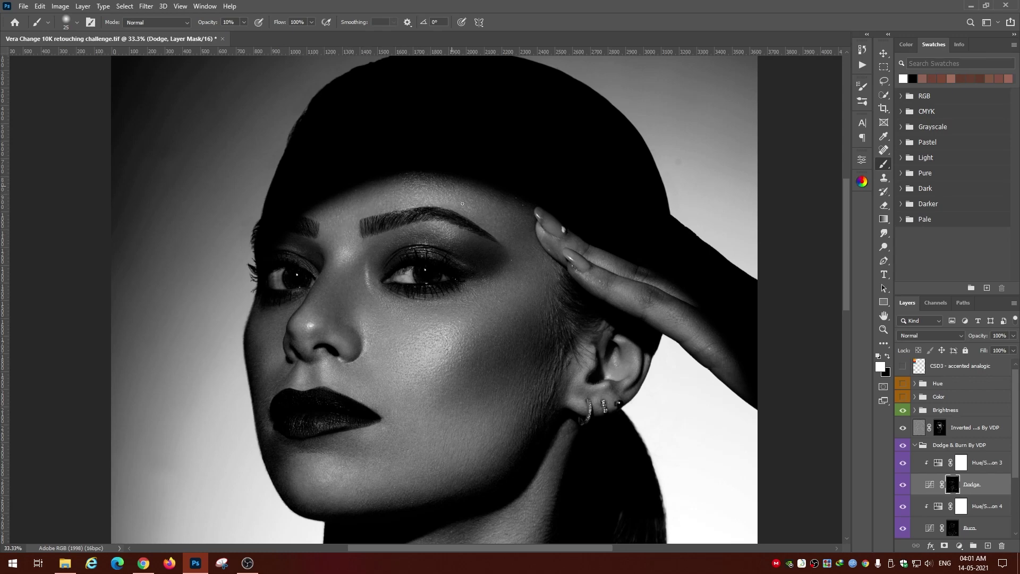
# Paint the Dodge and Burn masks on the neck, resizing the soft brush and zooming out
pyautogui.press('[')
pyautogui.hotkey('alt', '[')
pyautogui.hotkey('alt', '[')
pyautogui.press(']')
pyautogui.hotkey('alt', ']')
pyautogui.hotkey('alt', ']')
pyautogui.press('[')
pyautogui.hotkey('ctrl', '-')
pyautogui.hotkey('ctrl', '-')
pyautogui.press(']')
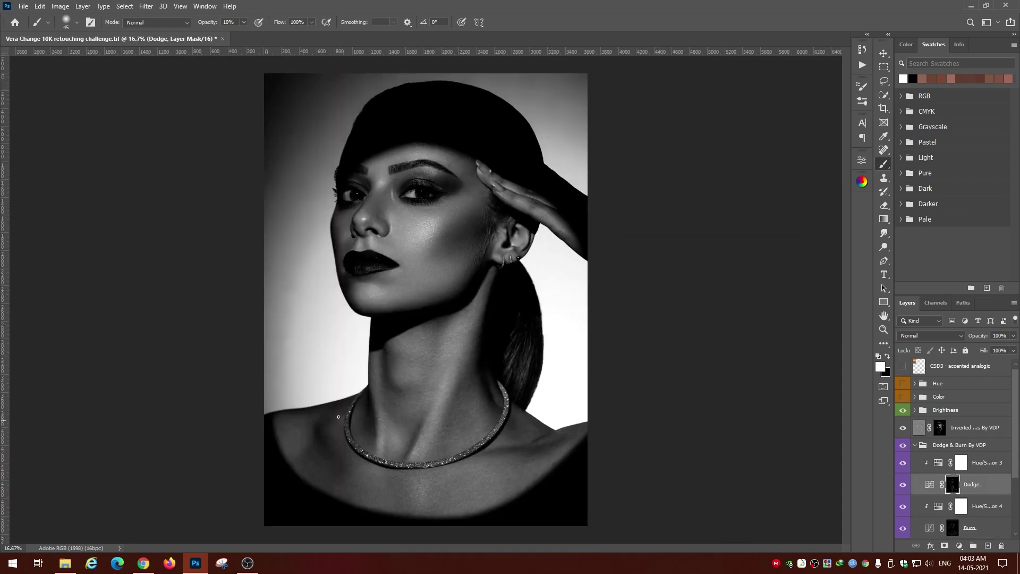
# Alternate Burn and Dodge strokes on the collarbone and shoulders, then hide the Brightness group
pyautogui.hotkey('alt', '[')
pyautogui.hotkey('alt', '[')
pyautogui.press('[')
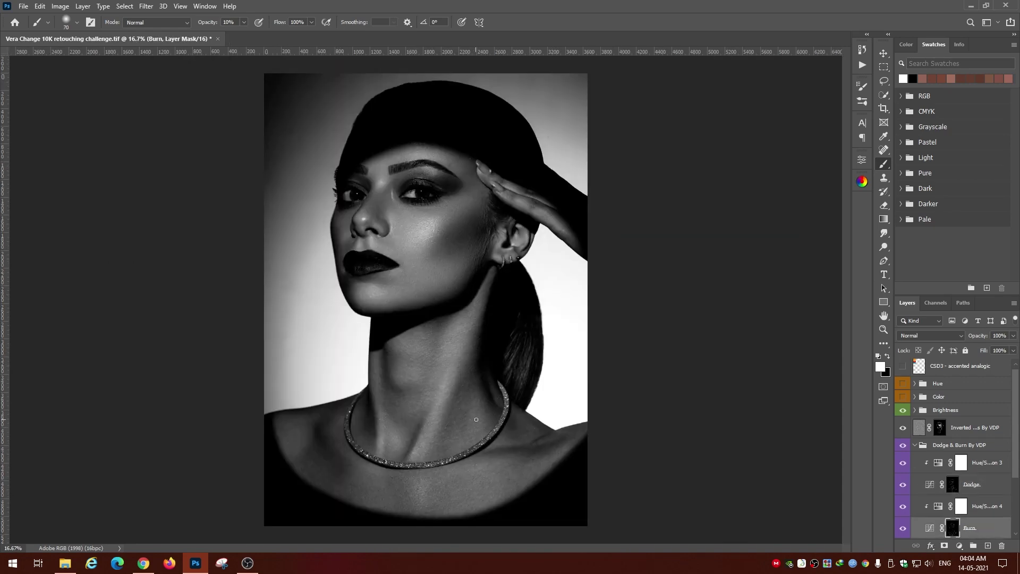
pyautogui.hotkey('alt', ']')
pyautogui.hotkey('alt', ']')
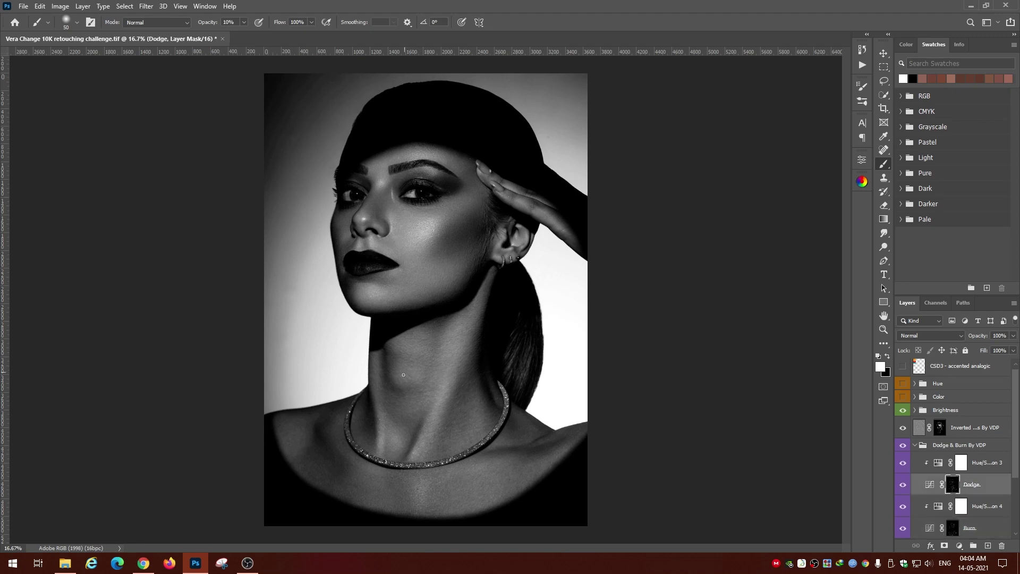
pyautogui.hotkey('alt', '[')
pyautogui.hotkey('alt', '[')
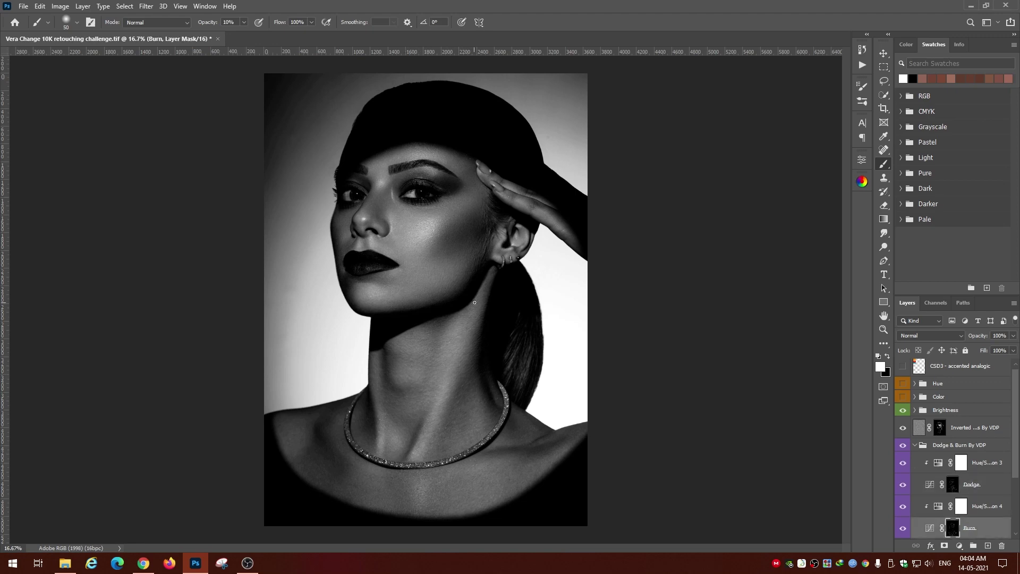
pyautogui.hotkey('alt', ']')
pyautogui.hotkey('alt', ']')
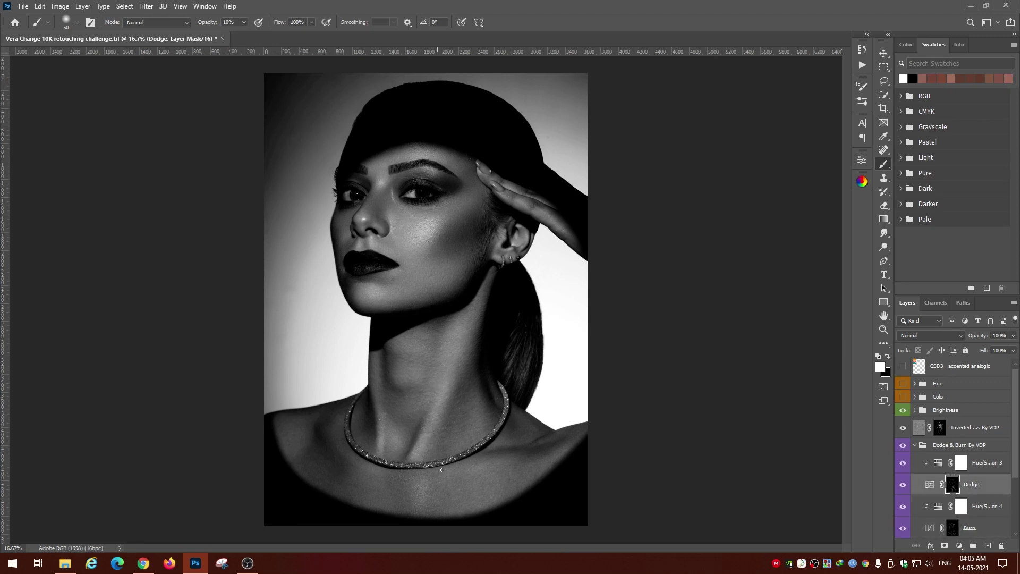
pyautogui.hotkey('alt', '[')
pyautogui.hotkey('alt', '[')
pyautogui.hotkey('alt', ']')
pyautogui.hotkey('alt', ']')
pyautogui.hotkey('alt', '[')
pyautogui.hotkey('alt', '[')
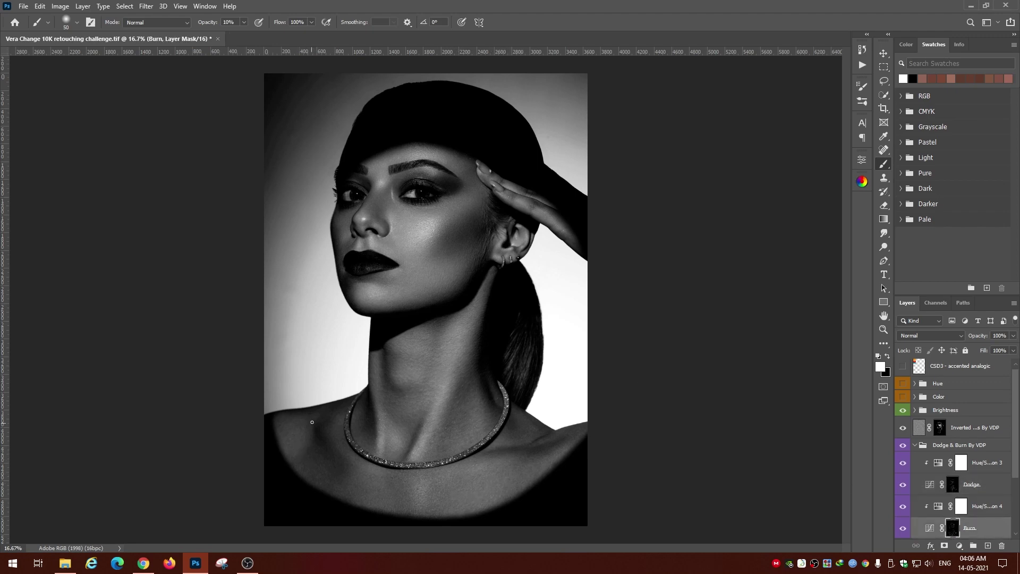
pyautogui.click(903, 409)
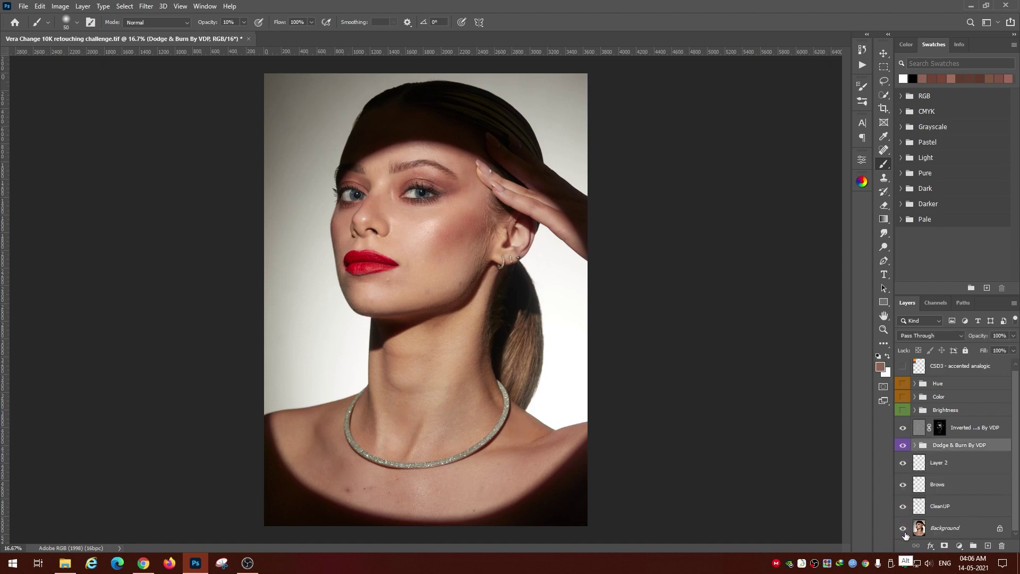
# Dodge and burn the lips with a smaller brush while zoomed in
pyautogui.hotkey('alt', ']')
pyautogui.hotkey('alt', ']')
pyautogui.press('[')
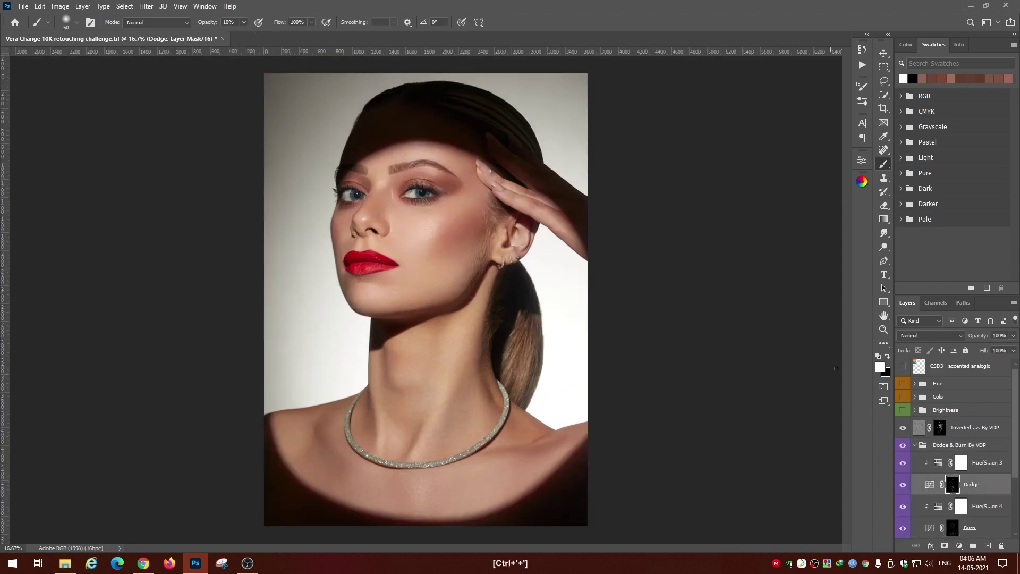
pyautogui.scroll(4, 355, 255)
pyautogui.hotkey('alt', '[')
pyautogui.hotkey('alt', '[')
pyautogui.press('[')
pyautogui.press('[')
pyautogui.press('[')
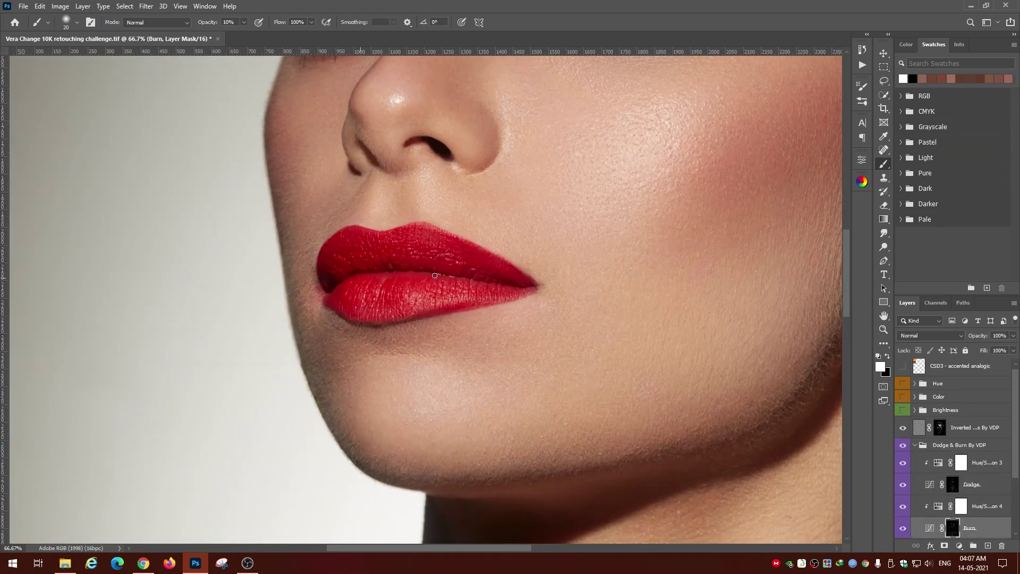
# Clone-stamp skin near the lips on Layer 2, then return to brushing the Burn mask
pyautogui.hotkey('alt', '[')
pyautogui.press('s')
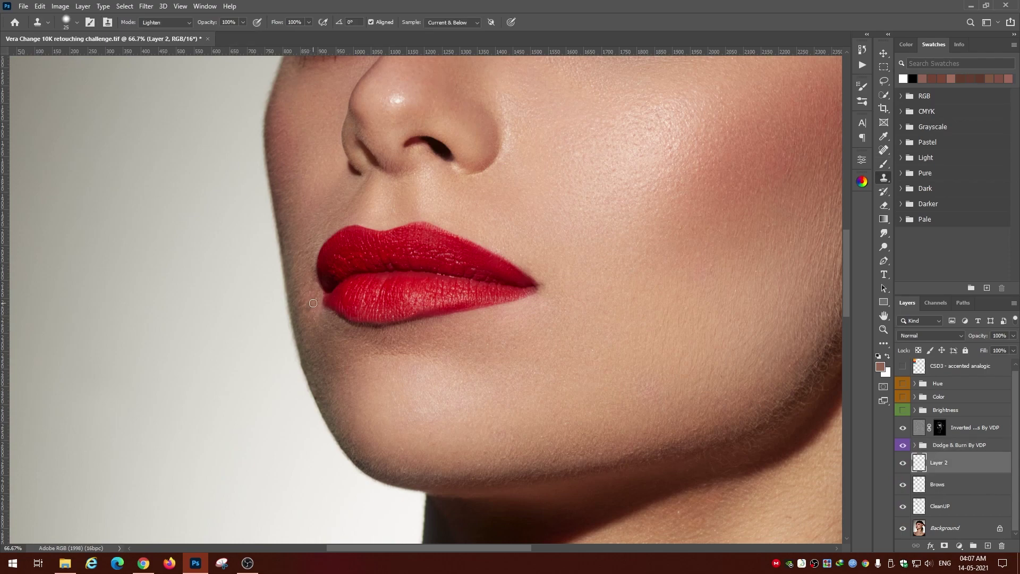
pyautogui.moveTo(403, 265); pyautogui.dragTo(376, 323)
pyautogui.hotkey('alt', ']')
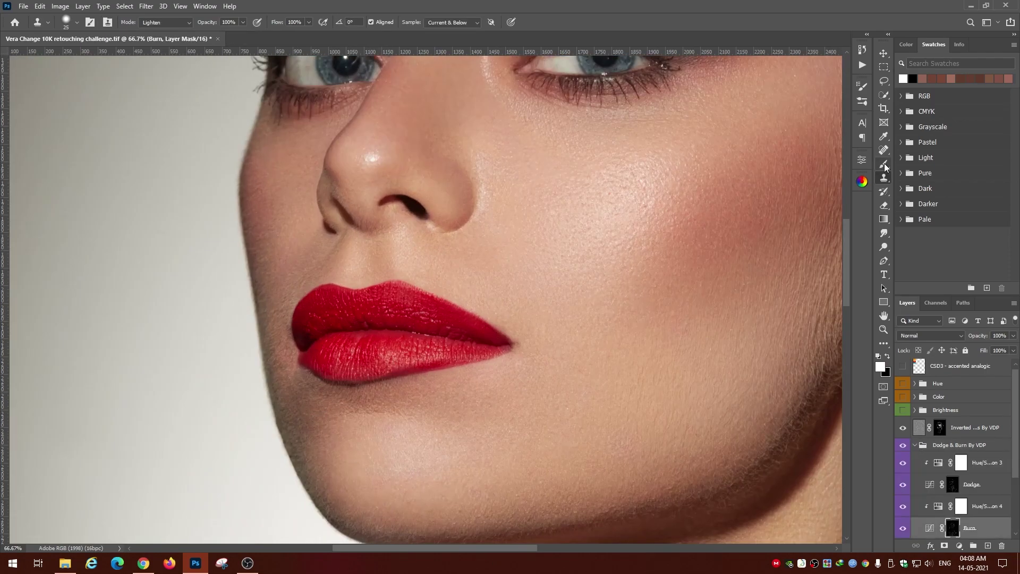
pyautogui.press('b')
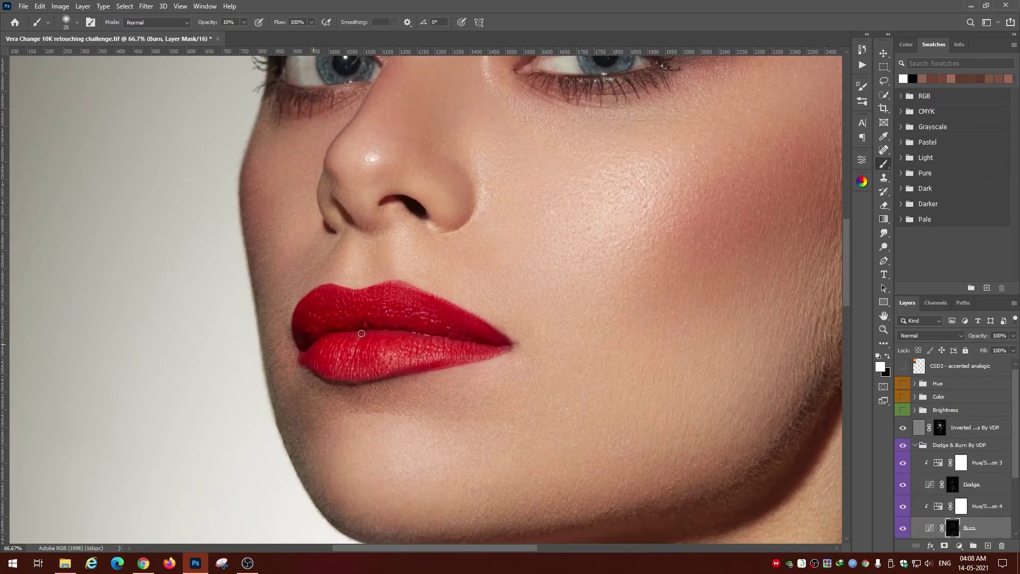
# Refine cheek dodge and burn with a fine brush while the Brightness helper is shown
pyautogui.hotkey('alt', ']')
pyautogui.press('[')
pyautogui.press('[')
pyautogui.press('[')
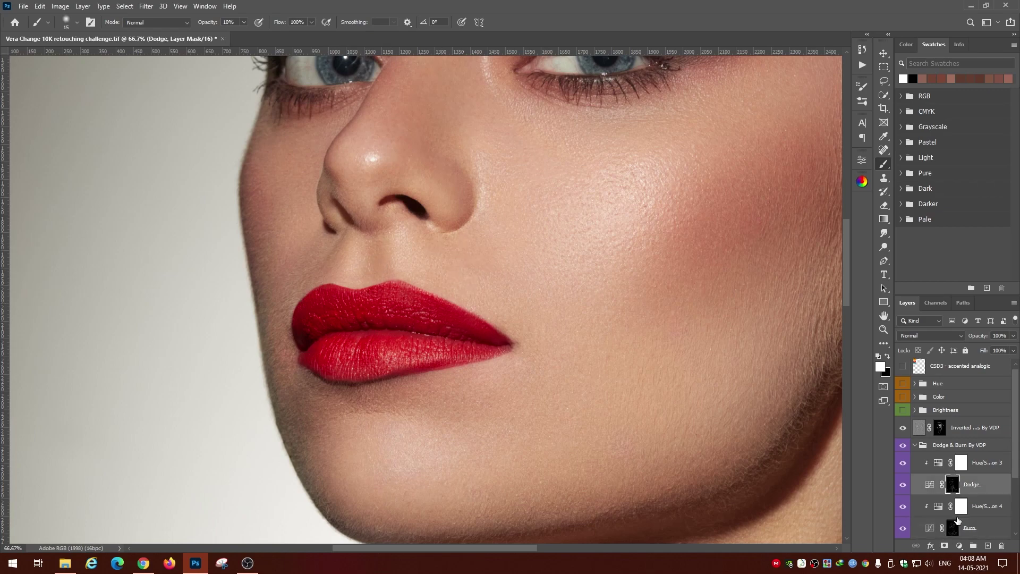
pyautogui.click(958, 521)
pyautogui.click(902, 409)
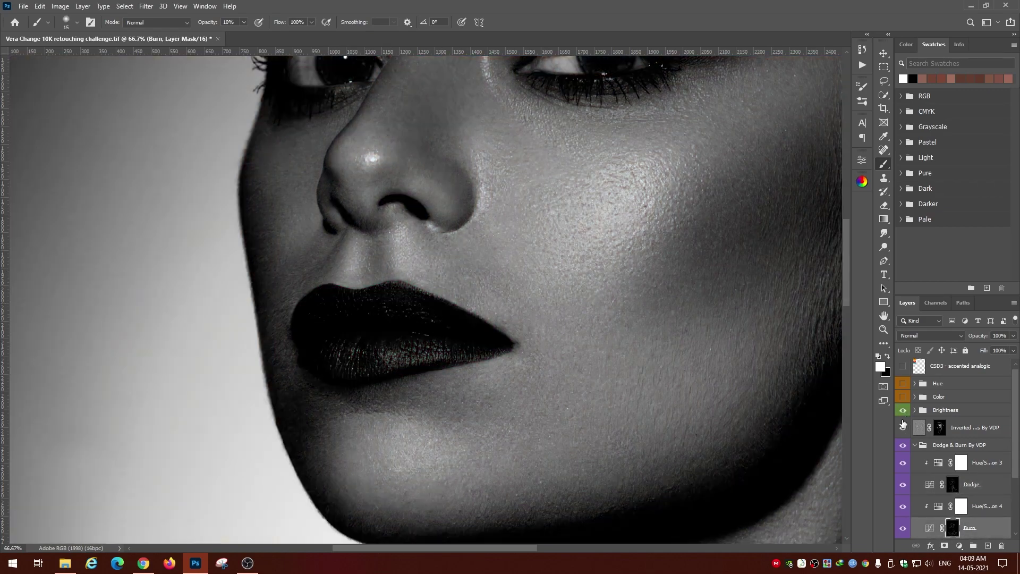
pyautogui.press(']')
pyautogui.press('[')
pyautogui.scroll(-1, 421, 285)
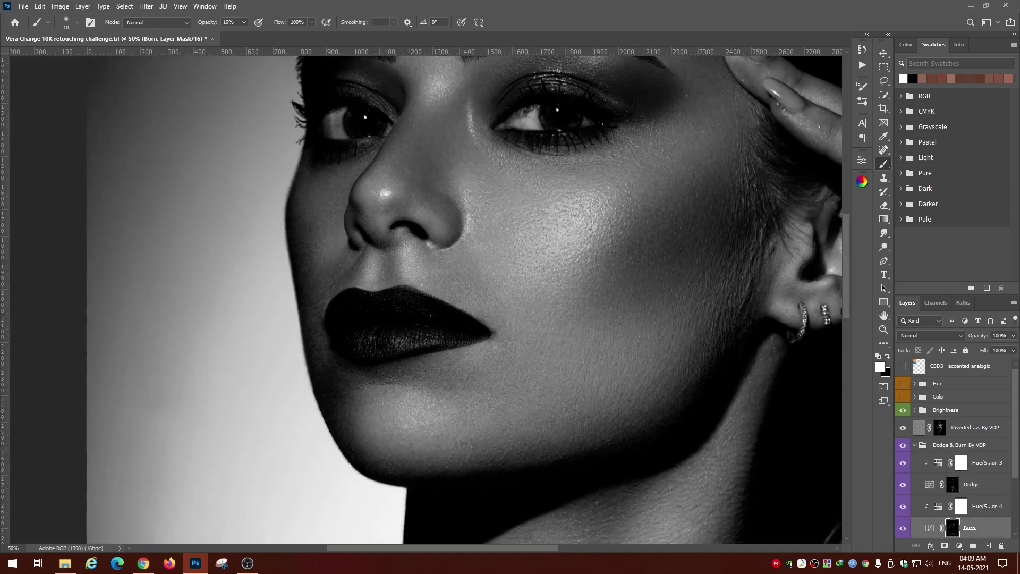
pyautogui.click(951, 486)
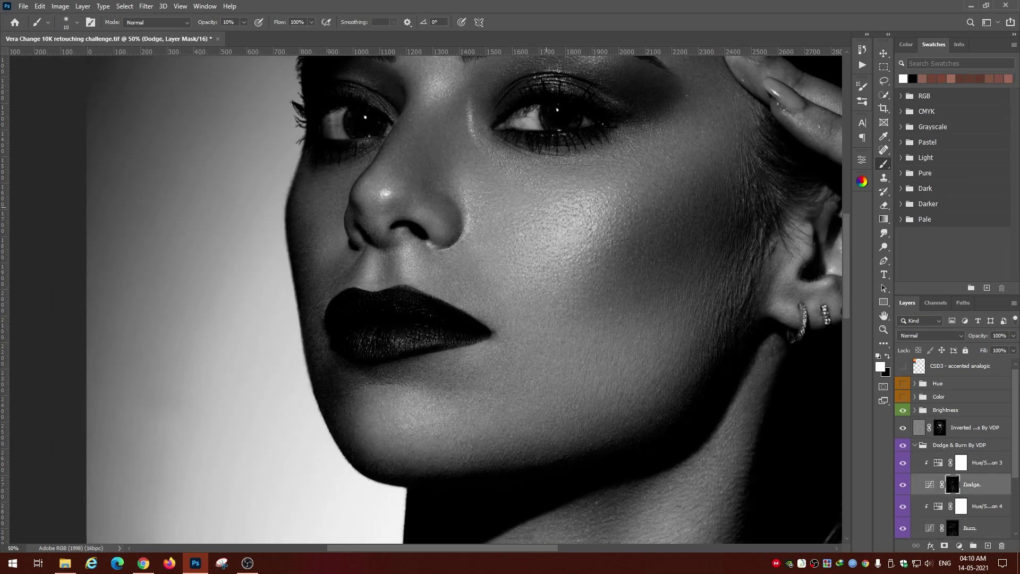
# Fit the portrait on screen with the Brightness helper hidden to check the colour
pyautogui.hotkey('ctrl', '0')
pyautogui.click(903, 410)
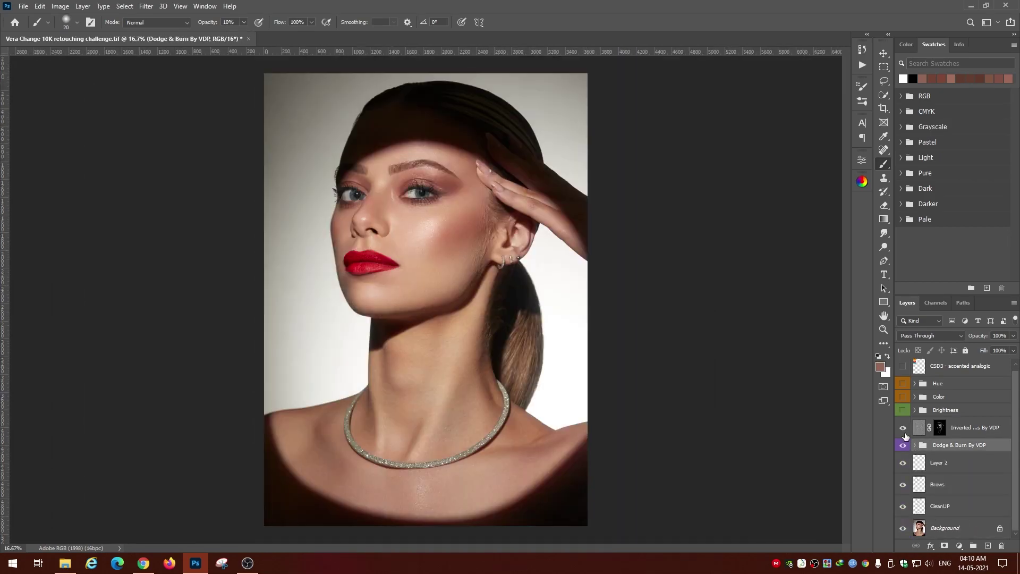
pyautogui.scroll(1, 361, 287)
pyautogui.scroll(1, 362, 288)
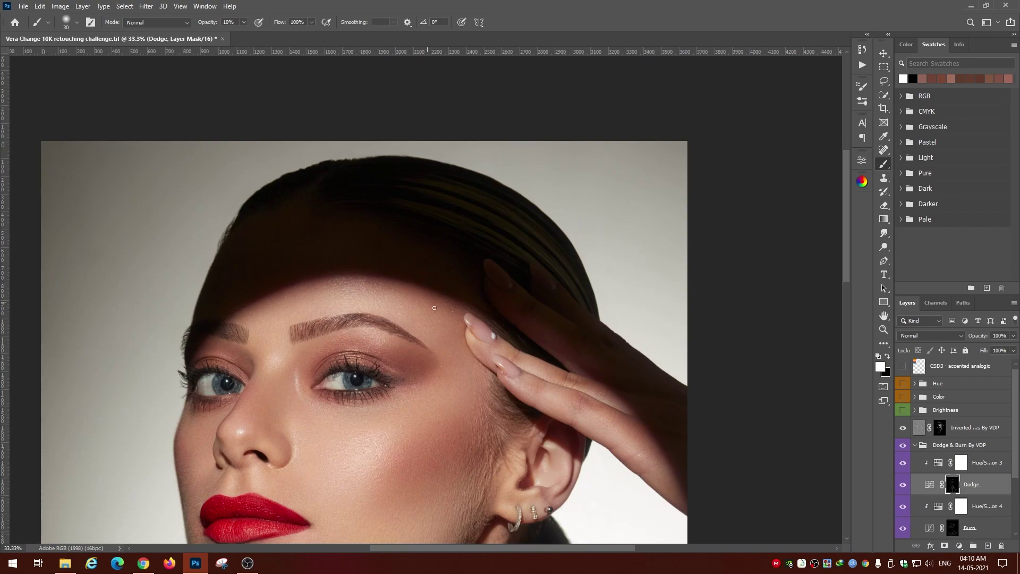
pyautogui.scroll(1, 312, 288)
pyautogui.scroll(1, 496, 294)
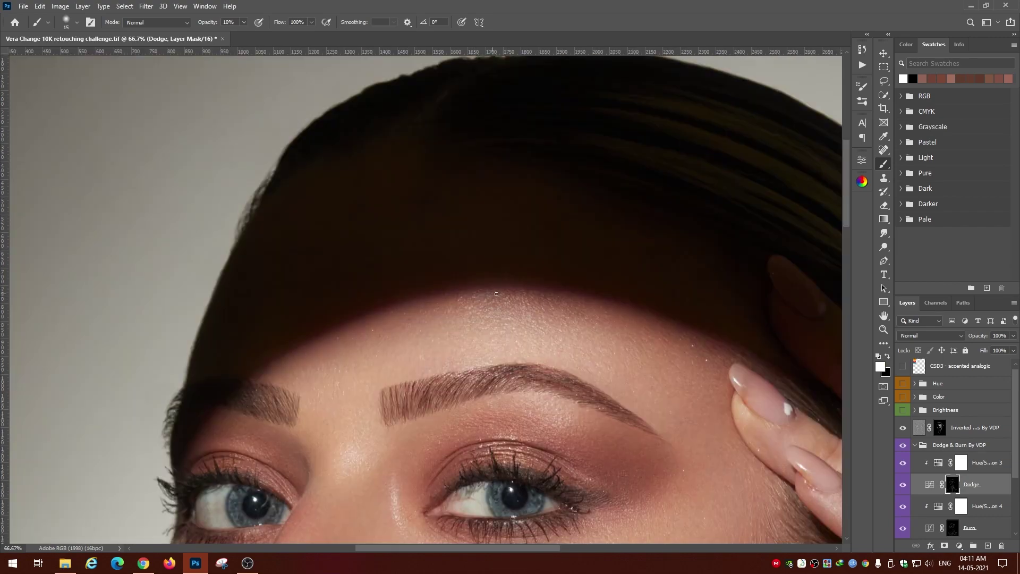
# Zoom into the forehead and burn it with a smaller brush
pyautogui.hotkey('alt', '[')
pyautogui.hotkey('alt', '[')
pyautogui.hotkey('ctrl', '0')
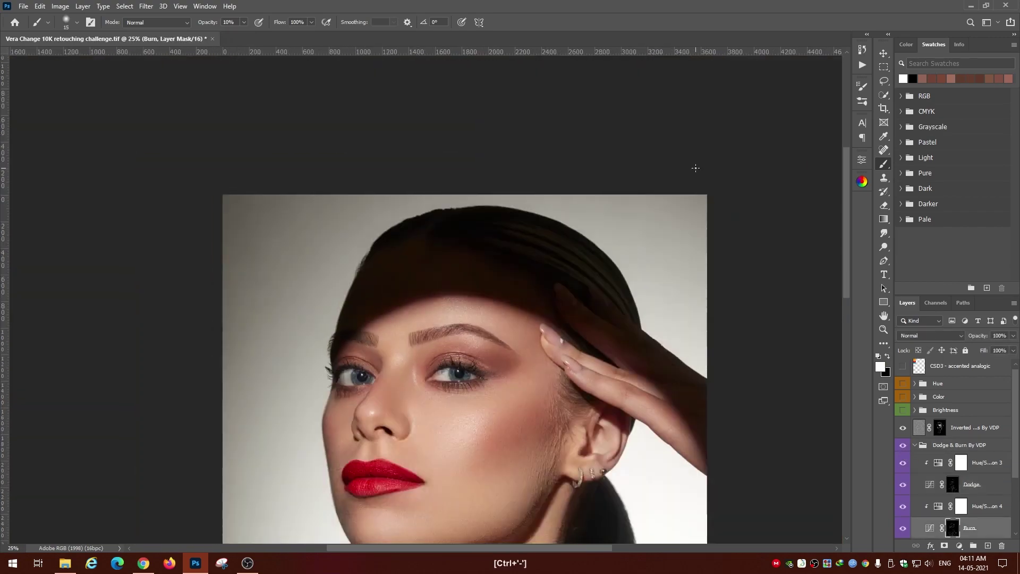
pyautogui.hotkey('ctrl', '+')
pyautogui.hotkey('ctrl', '+')
pyautogui.hotkey('ctrl', '+')
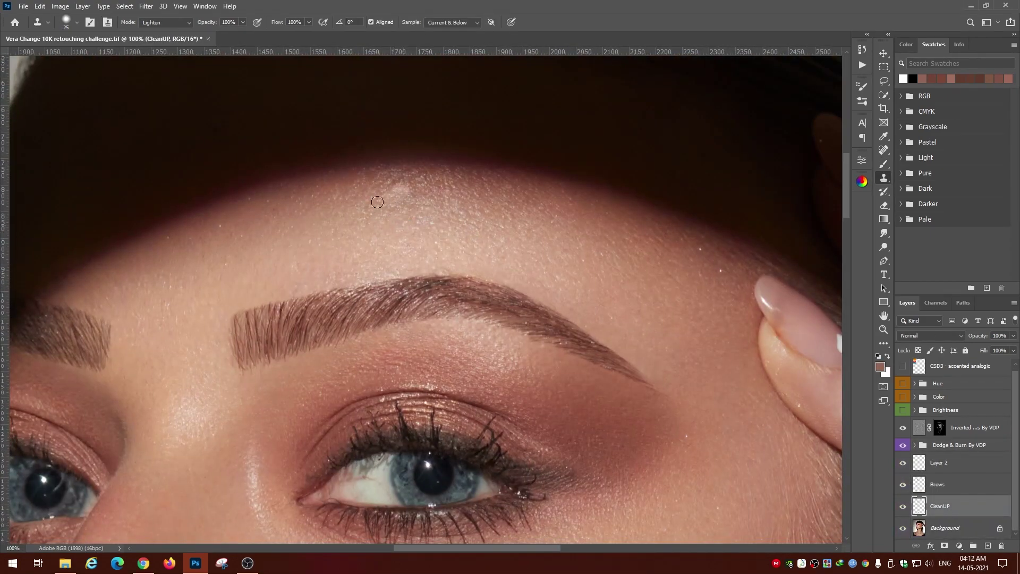
pyautogui.press('[')
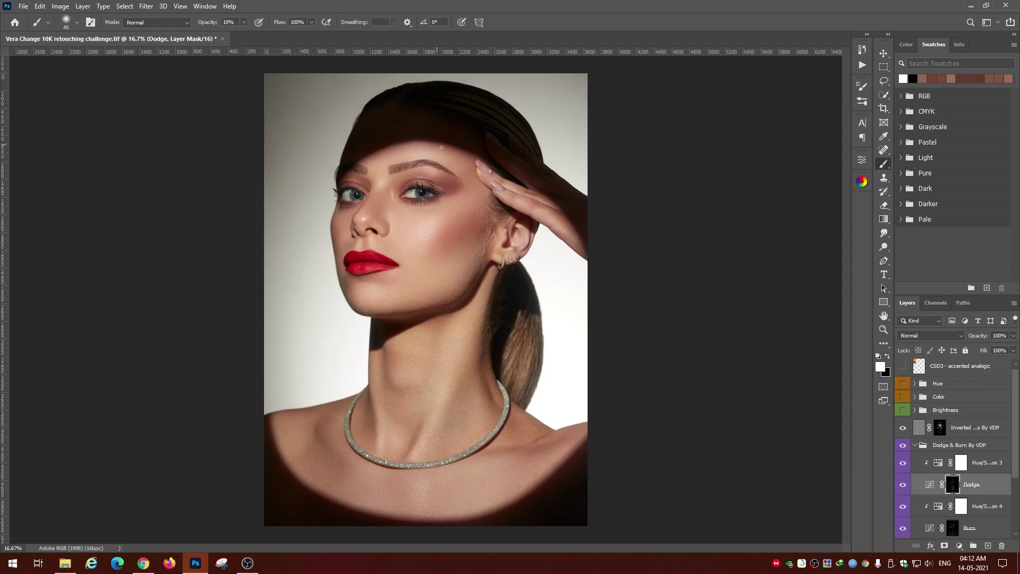
pyautogui.hotkey('alt', '[')
pyautogui.hotkey('alt', '[')
# Turn on the Color group, comparing Curves 1, Curves 5 and Hue/Saturation 2, then collapse it
pyautogui.click(914, 444)
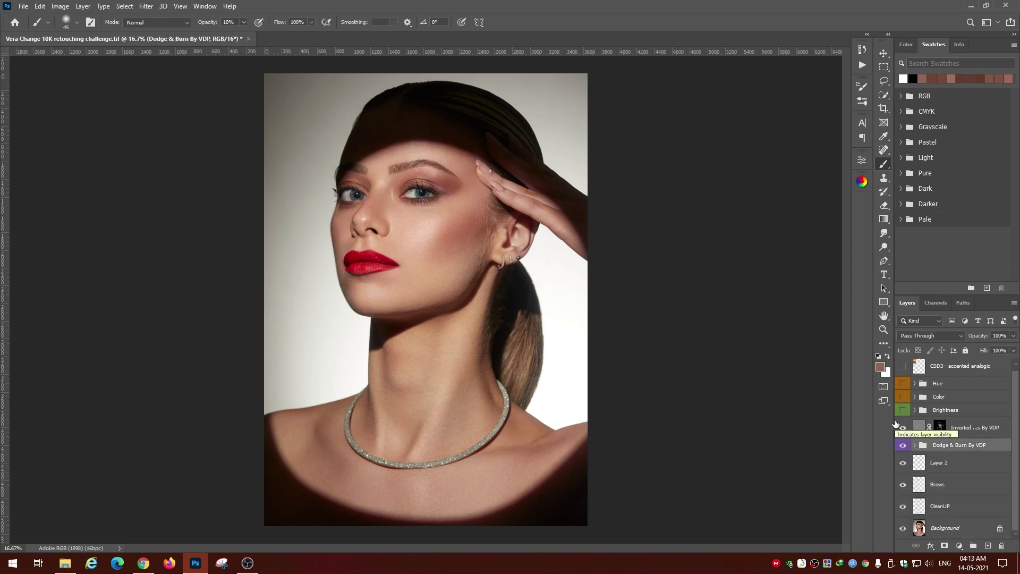
pyautogui.click(903, 396)
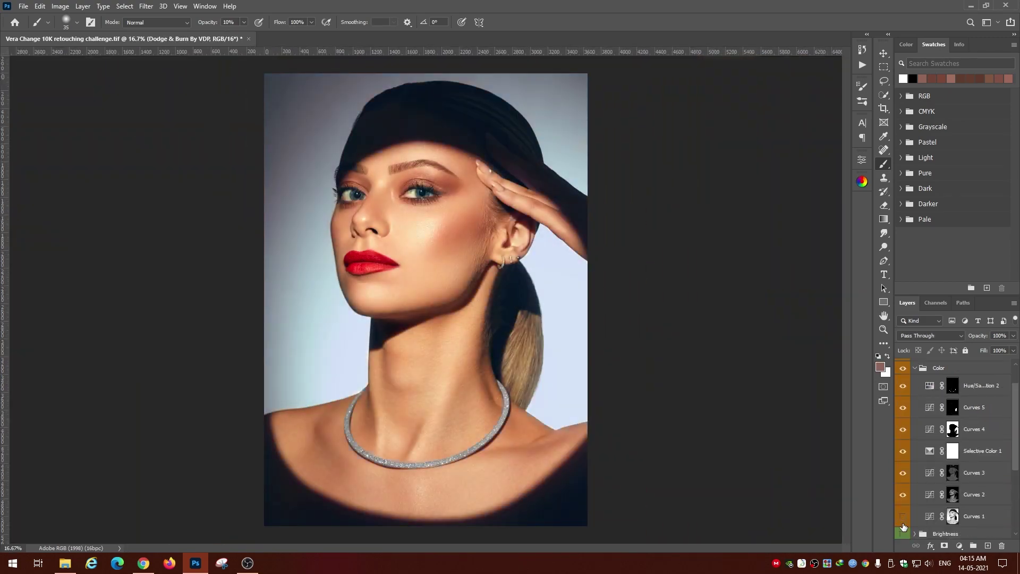
pyautogui.click(902, 515)
pyautogui.click(902, 406)
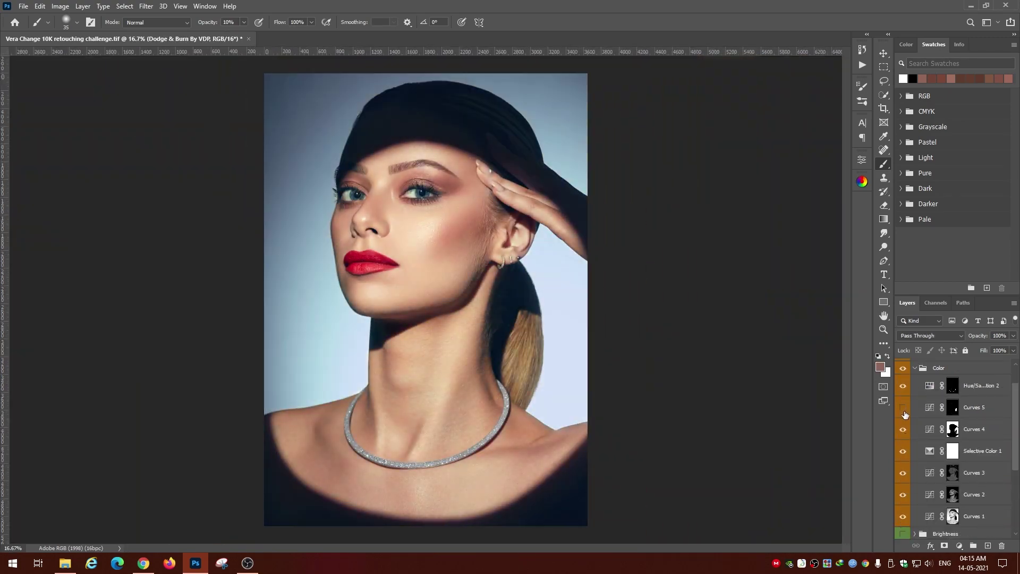
pyautogui.click(902, 385)
pyautogui.click(914, 368)
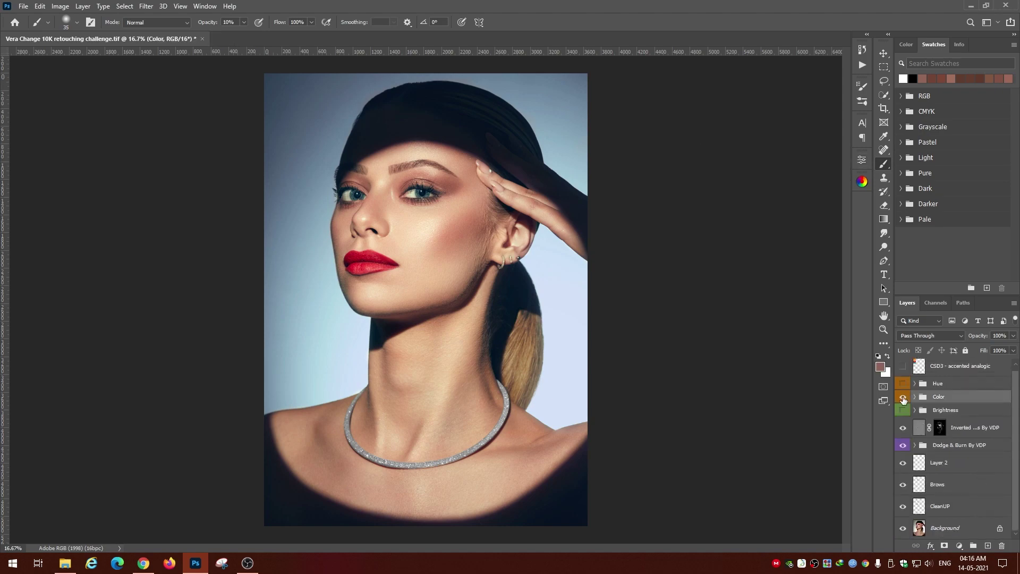
pyautogui.moveTo(902, 383); pyautogui.dragTo(903, 409)
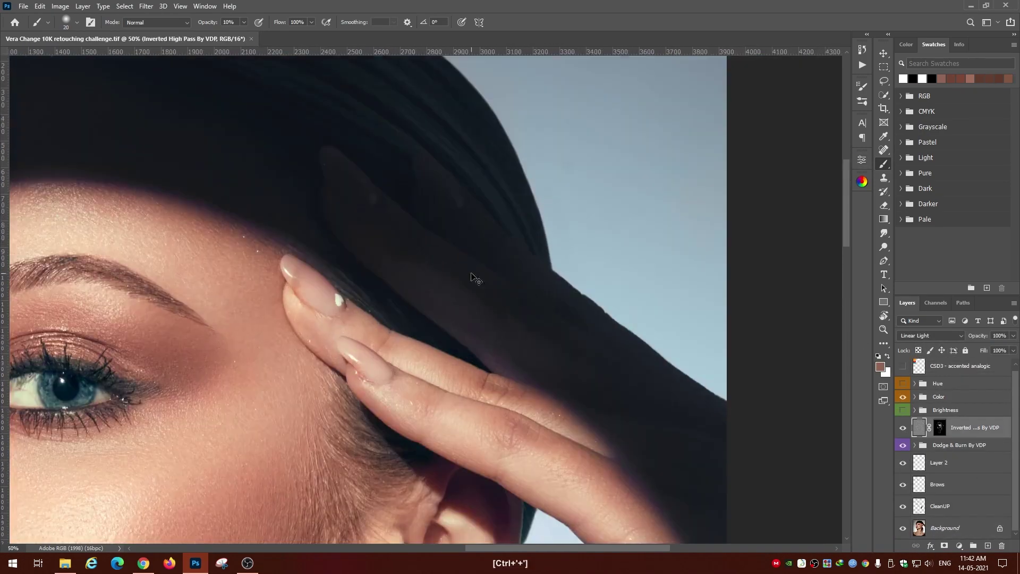
# Clone away spots in the dark hair using Clone Stamp in Lighten mode
pyautogui.scroll(2, 373, 191)
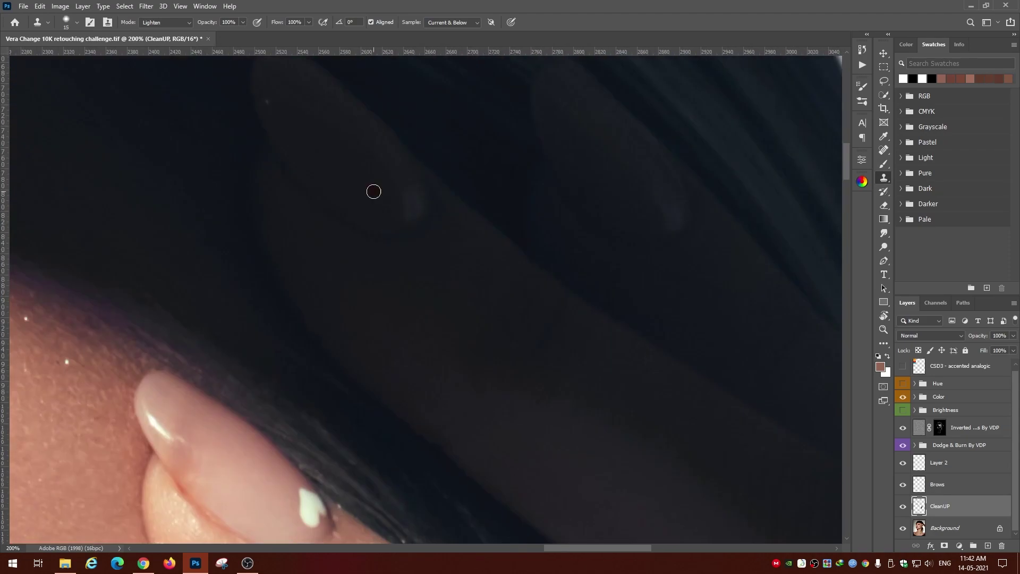
pyautogui.scroll(-3, 652, 217)
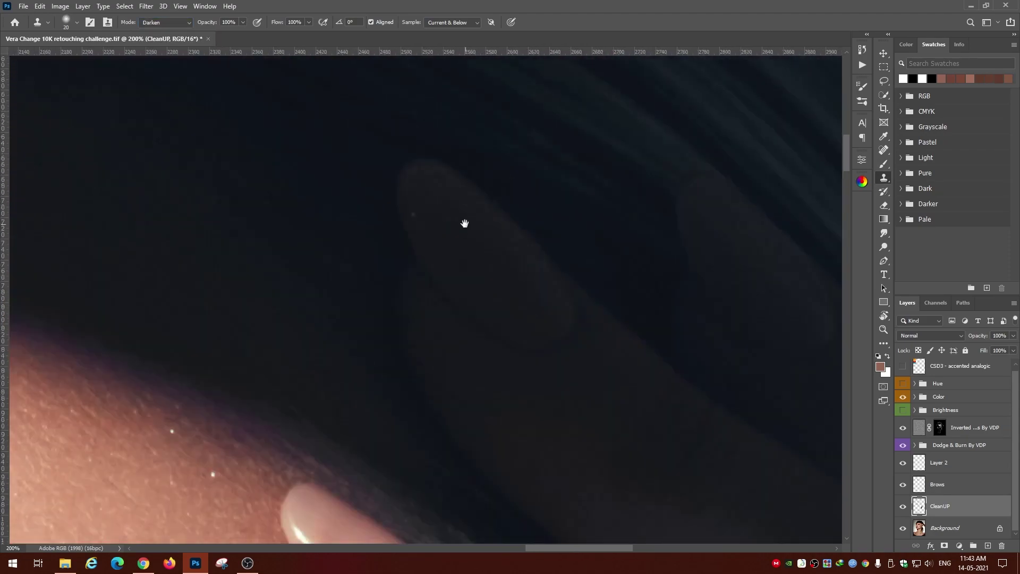
pyautogui.hscroll(-3, 463, 220)
pyautogui.hotkey('shift', 'alt', 'g')
pyautogui.keyDown('alt'); pyautogui.click(409, 356); pyautogui.keyUp('alt')
pyautogui.moveTo(441, 387); pyautogui.dragTo(446, 359)
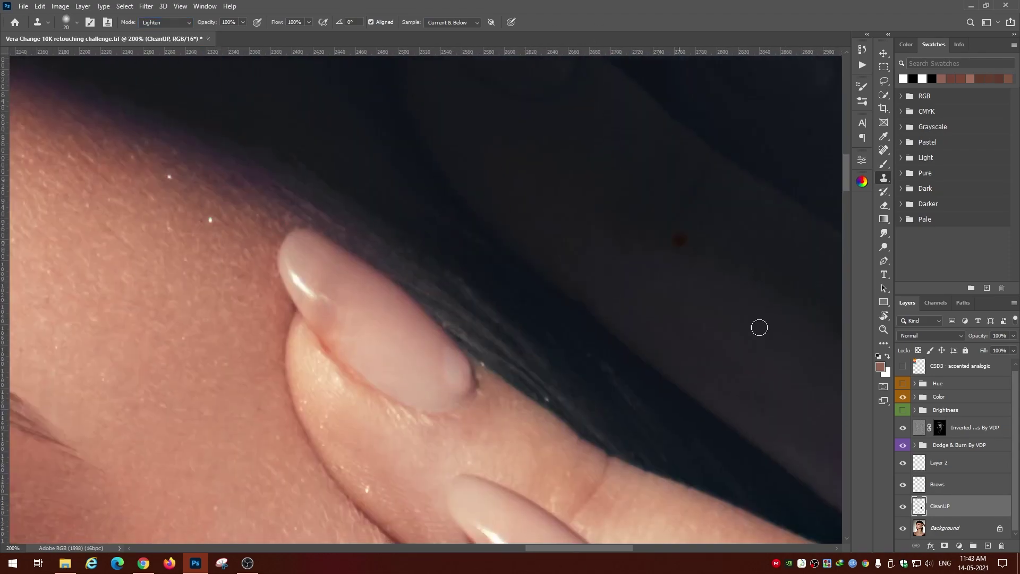
# Toggle the Color, Brightness and nearby layers to compare the hair cleanup
pyautogui.scroll(-1, 759, 328)
pyautogui.hscroll(1, 759, 328)
pyautogui.click(903, 396)
pyautogui.click(903, 410)
pyautogui.click(902, 427)
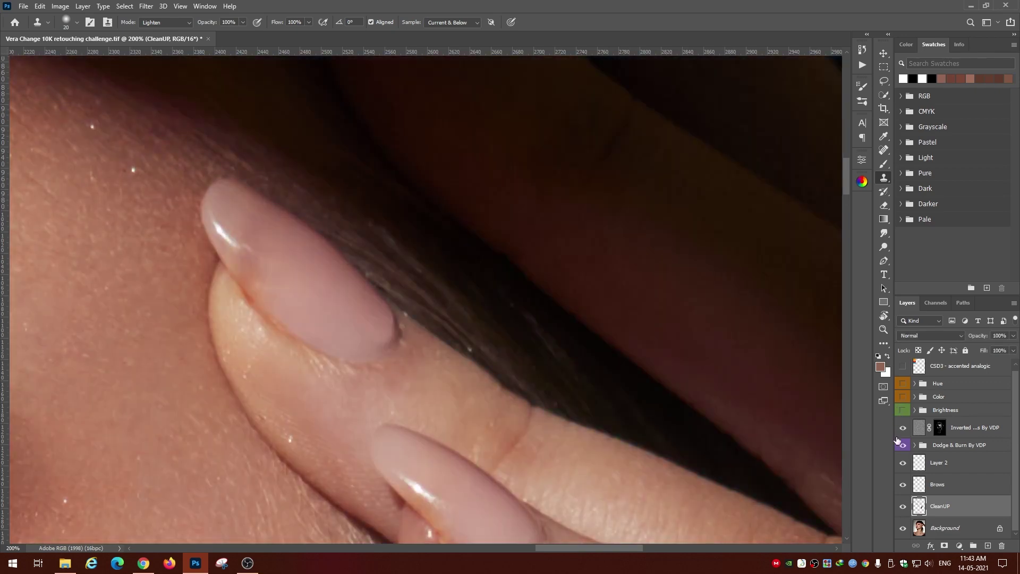
# Step back in History to the sixth clone stroke
pyautogui.click(862, 49)
pyautogui.click(691, 245)
pyautogui.click(690, 294)
pyautogui.click(690, 318)
pyautogui.click(385, 316)
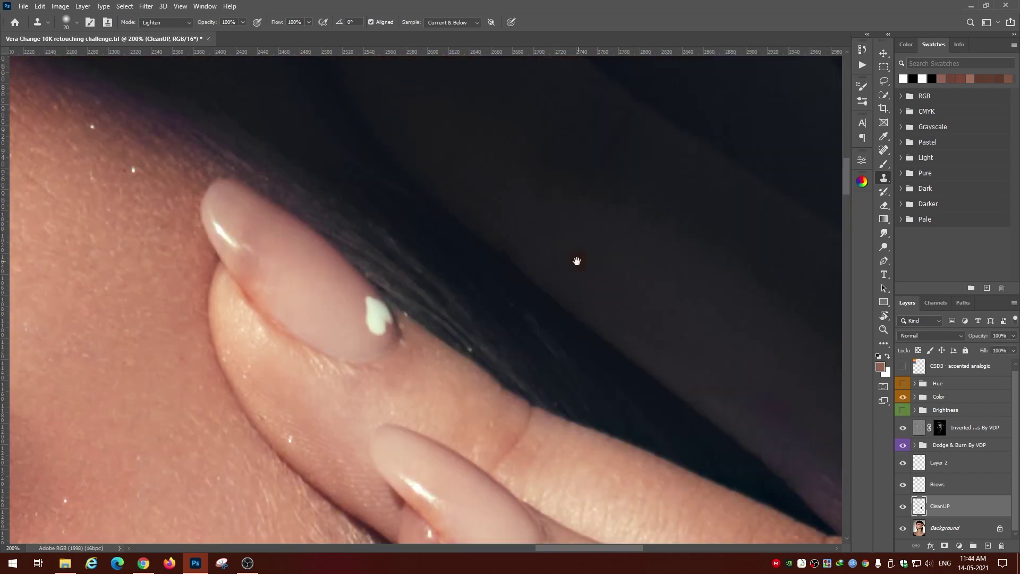
# Try cloning over the nail highlight, then undo it to keep the white highlight
pyautogui.moveTo(375, 311); pyautogui.dragTo(401, 368)
pyautogui.press('alt')
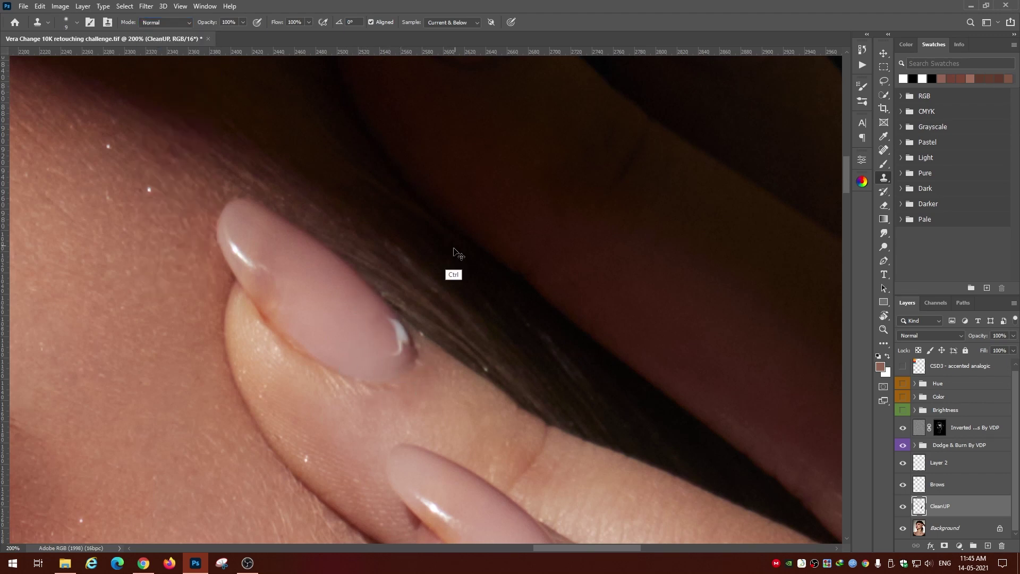
pyautogui.hotkey('ctrl', 'z')
pyautogui.hotkey('ctrl', '+')
# Select a clean nail area and copy it to a new layer
pyautogui.press('m')
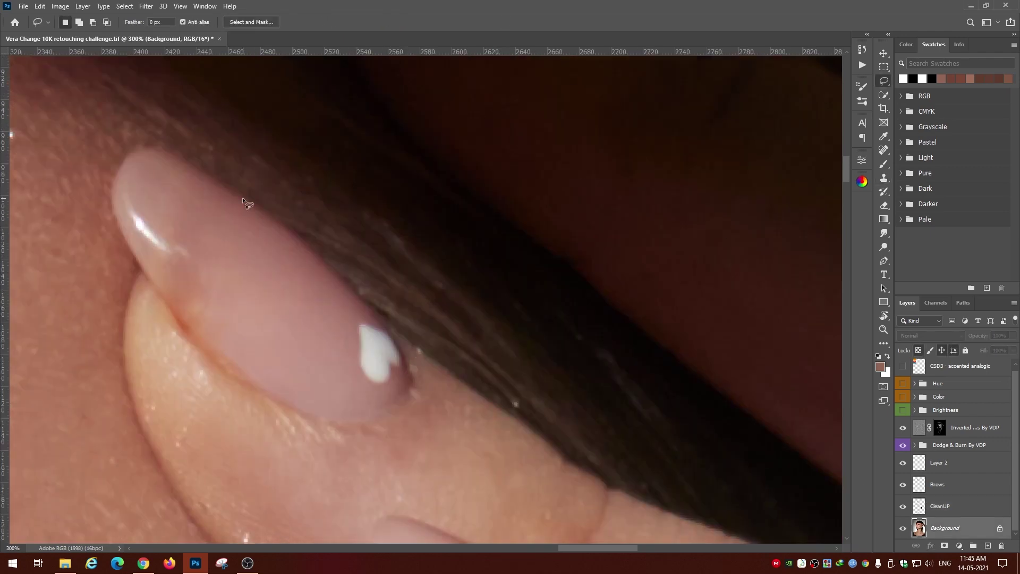
pyautogui.moveTo(200, 191); pyautogui.dragTo(370, 355)
pyautogui.rightClick(279, 270)
pyautogui.click(297, 345)
# Move and rotate the nail patch over the white glare at lowered opacity
pyautogui.hotkey('ctrl', 't')
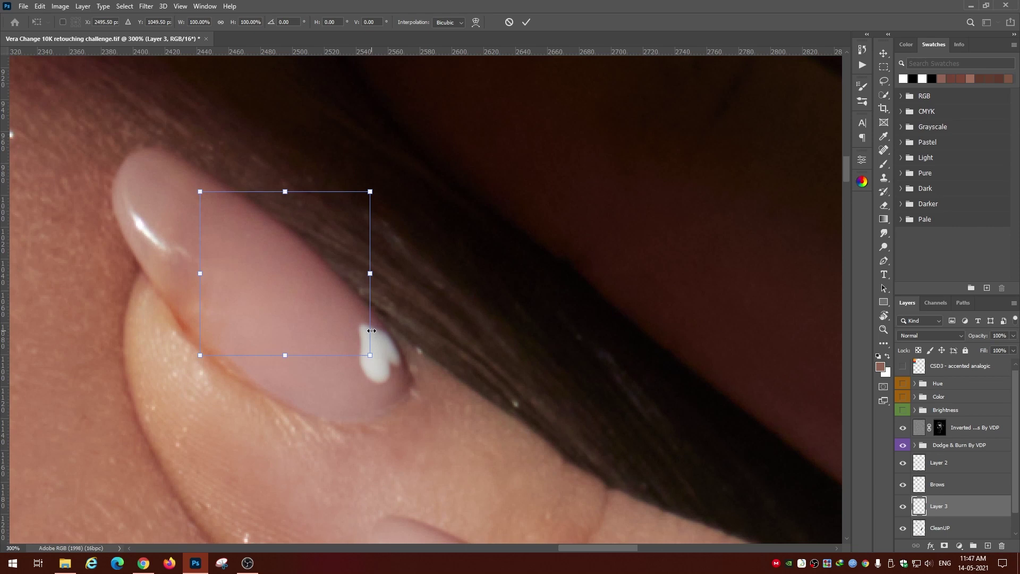
pyautogui.moveTo(301, 319); pyautogui.dragTo(380, 346)
pyautogui.press('6')
pyautogui.press('3')
pyautogui.moveTo(420, 420); pyautogui.dragTo(418, 426)
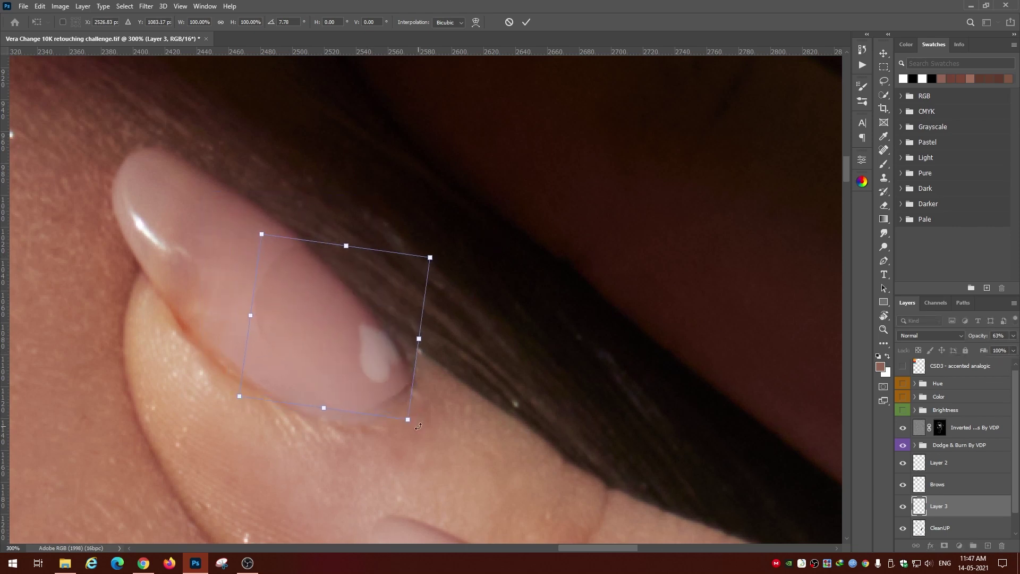
pyautogui.press('Return')
# Restore full opacity, add a layer mask and brush away the patch's hard edges
pyautogui.press('l')
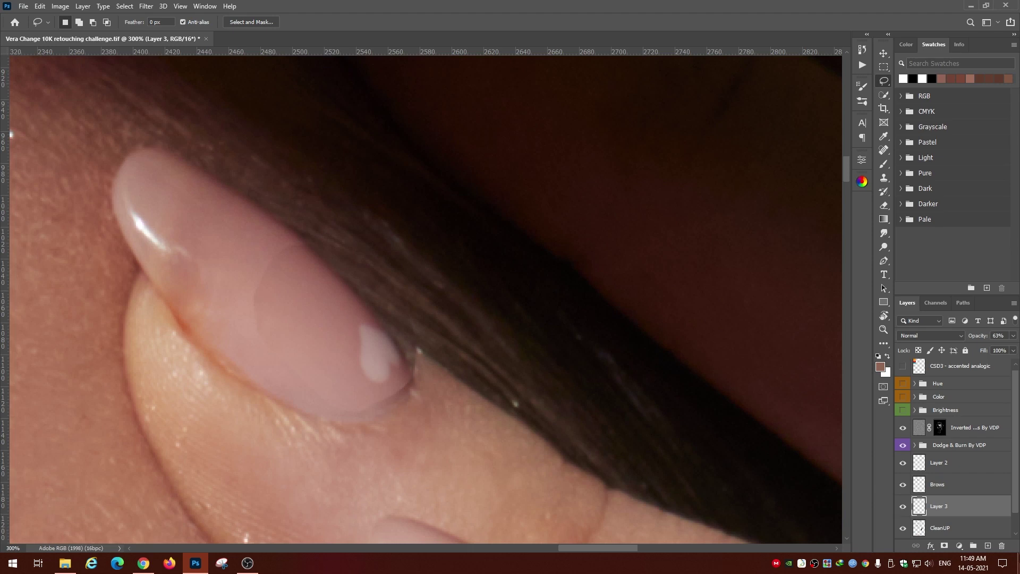
pyautogui.press('0')
pyautogui.press('b')
pyautogui.click(243, 23)
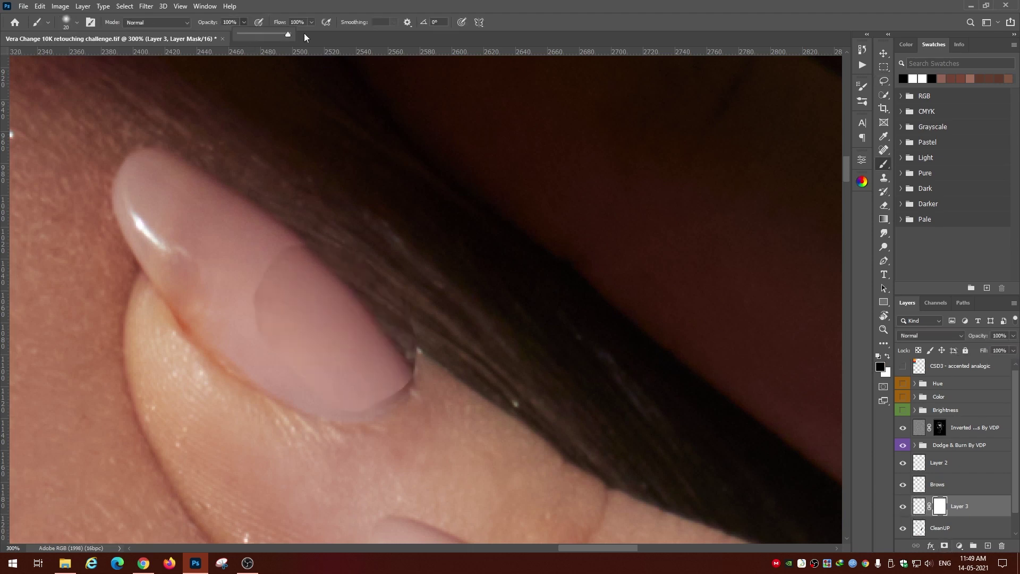
pyautogui.press('[')
pyautogui.press('[')
pyautogui.press('[')
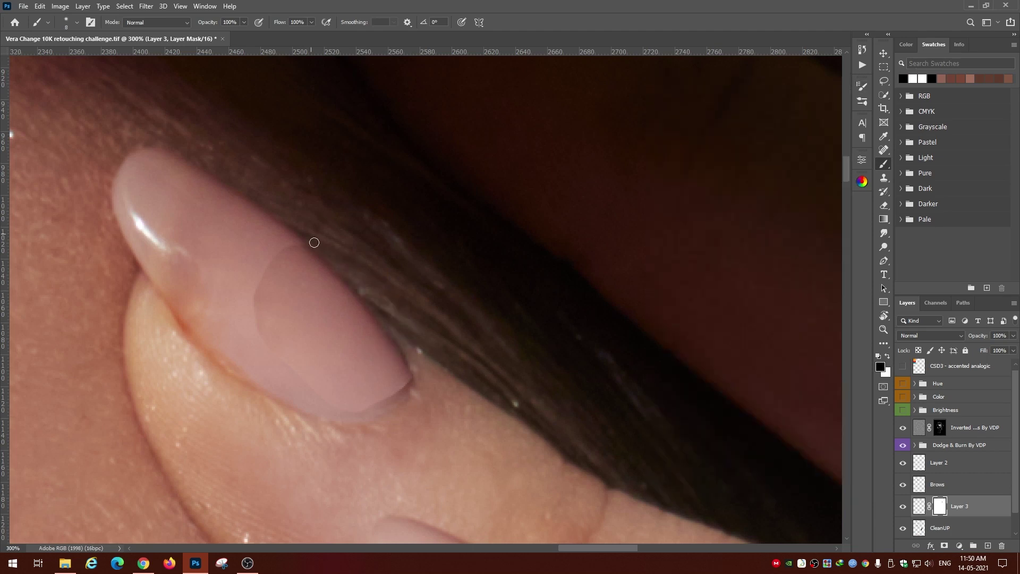
pyautogui.press(']')
pyautogui.press(']')
pyautogui.press(']')
pyautogui.moveTo(265, 287); pyautogui.dragTo(383, 371)
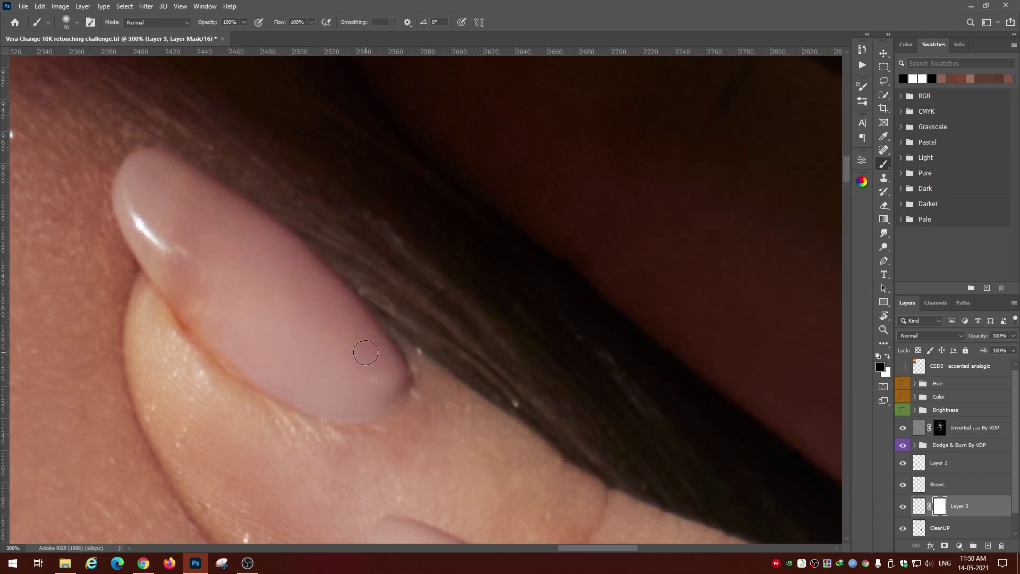
pyautogui.press('x')
pyautogui.press('[')
pyautogui.moveTo(367, 332); pyautogui.dragTo(382, 374)
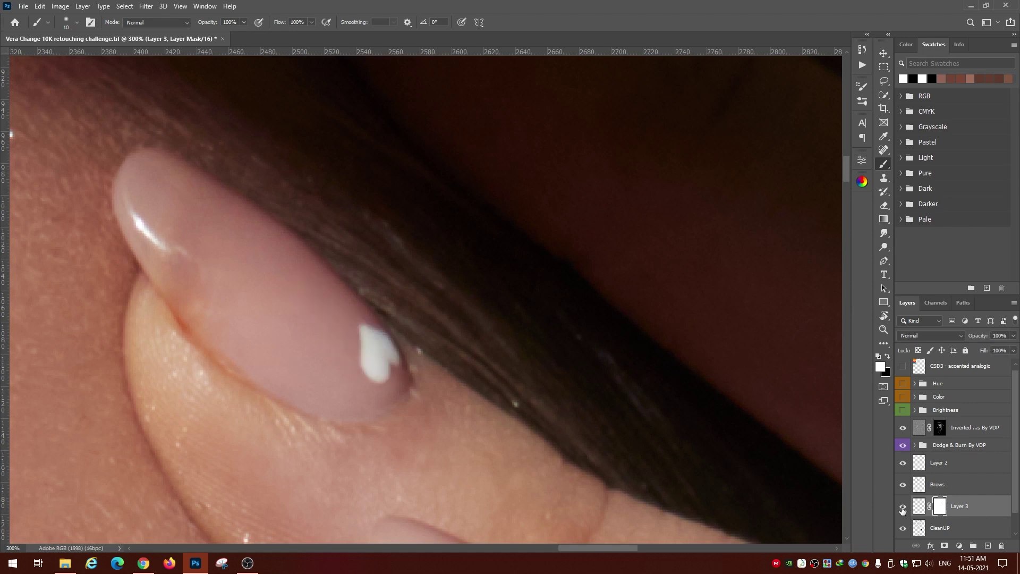
# Warp the patch so its top edge curves along the nail
pyautogui.click(918, 505)
pyautogui.hotkey('ctrl', 't')
pyautogui.rightClick(296, 307)
pyautogui.click(340, 380)
pyautogui.click(183, 22)
pyautogui.click(186, 66)
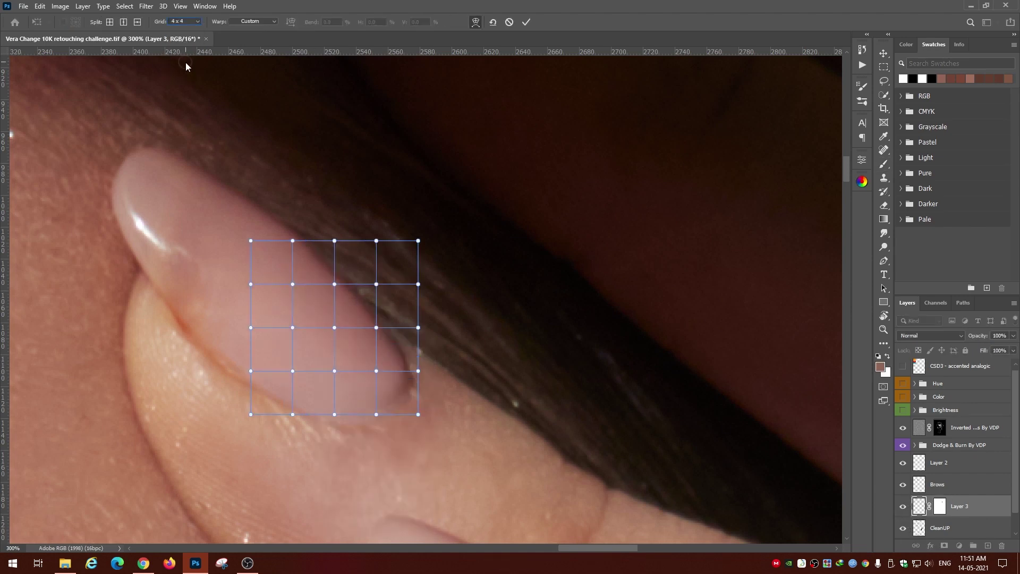
pyautogui.moveTo(362, 241); pyautogui.dragTo(372, 233)
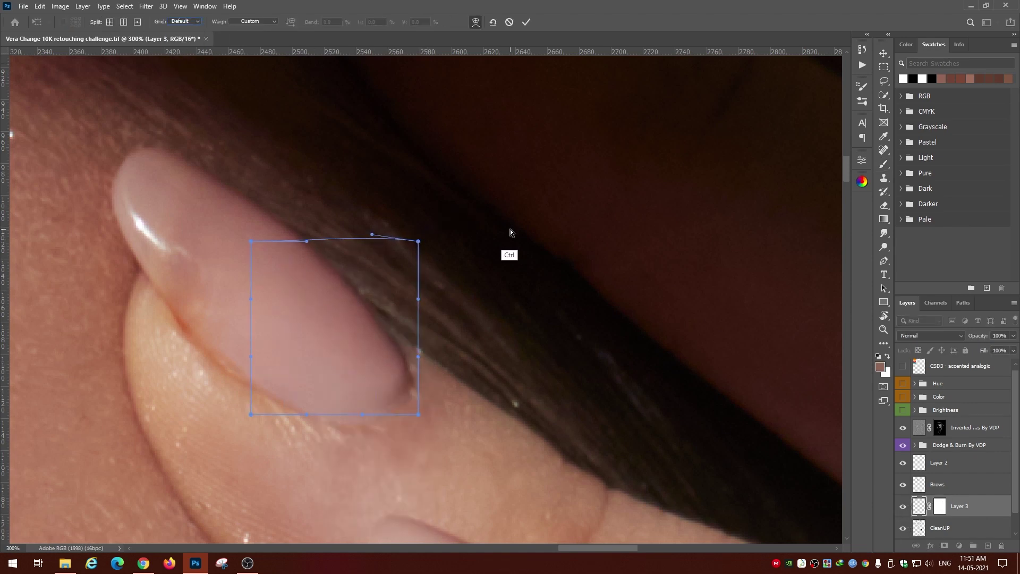
pyautogui.press('Return')
pyautogui.click(940, 506)
pyautogui.press('b')
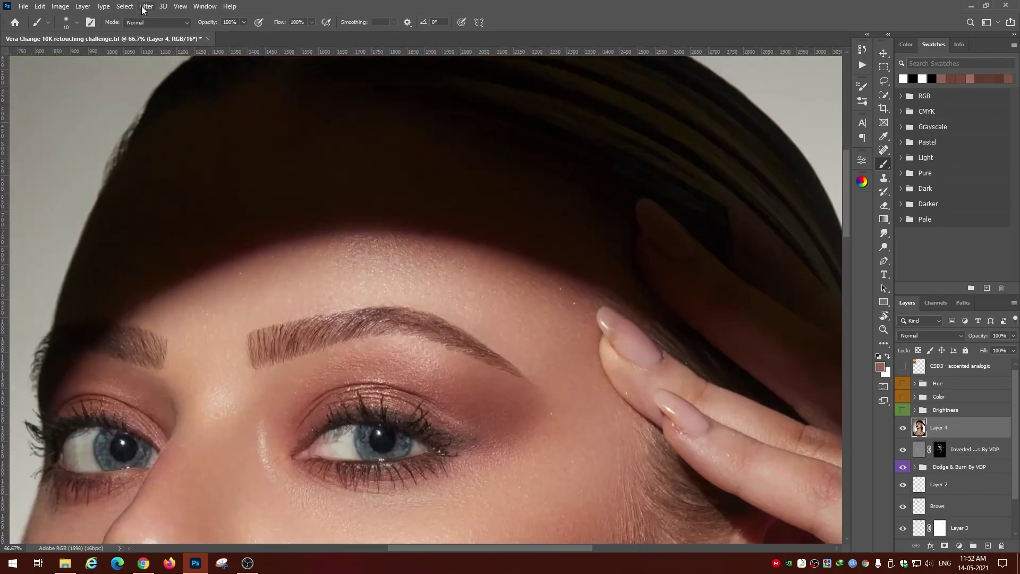
# Apply Dust & Scratches to Layer 4 with Radius 3 and Threshold 10
pyautogui.click(146, 6)
pyautogui.moveTo(250, 532); pyautogui.dragTo(401, 467)
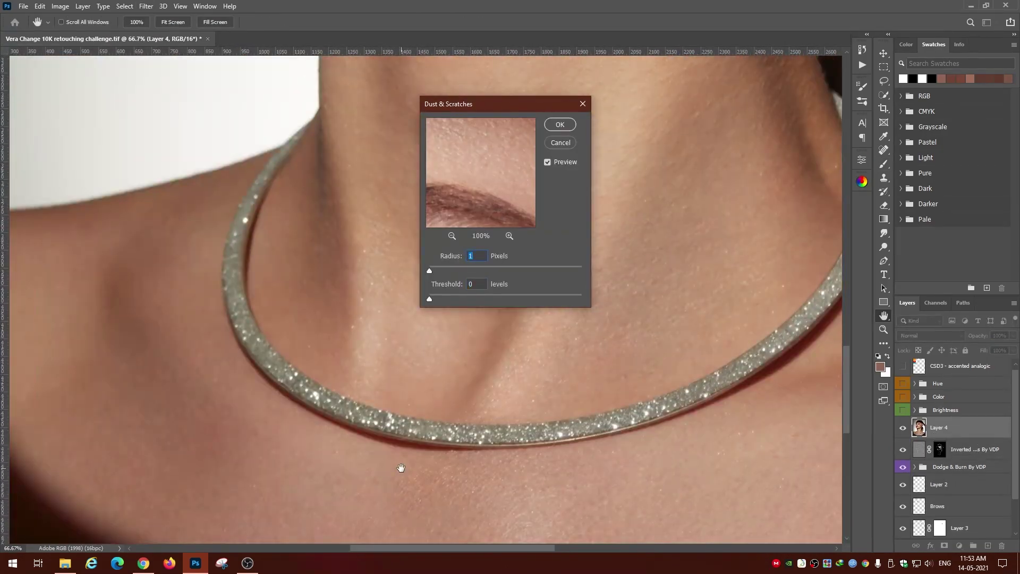
pyautogui.hscroll(5, 413, 258)
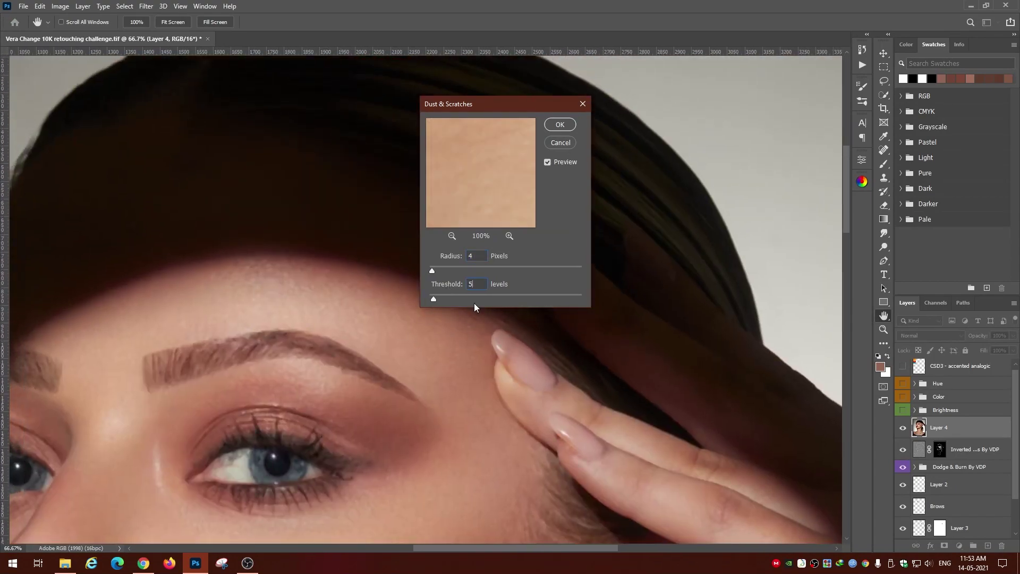
pyautogui.press('BackSpace')
pyautogui.write('10')
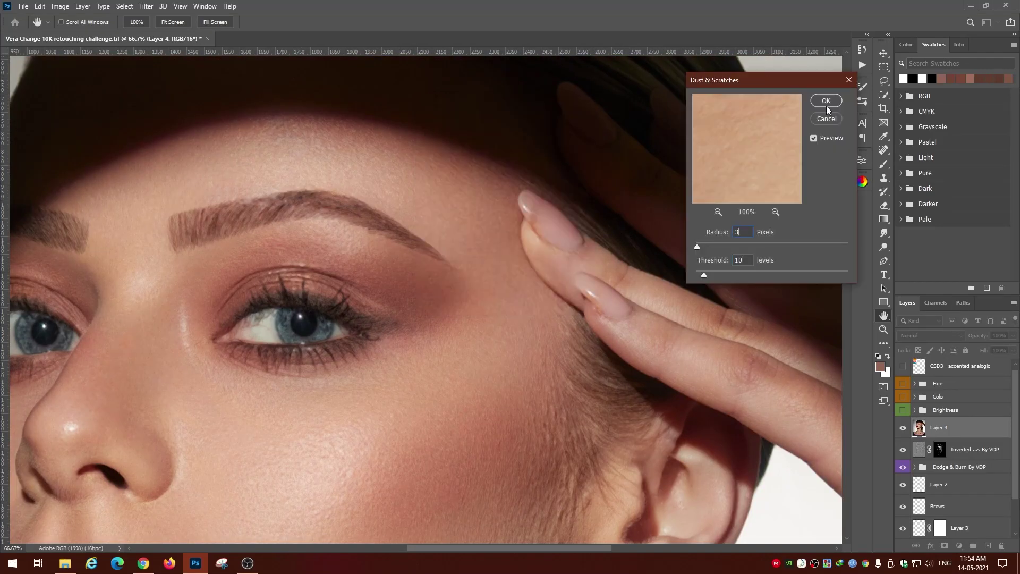
pyautogui.click(827, 107)
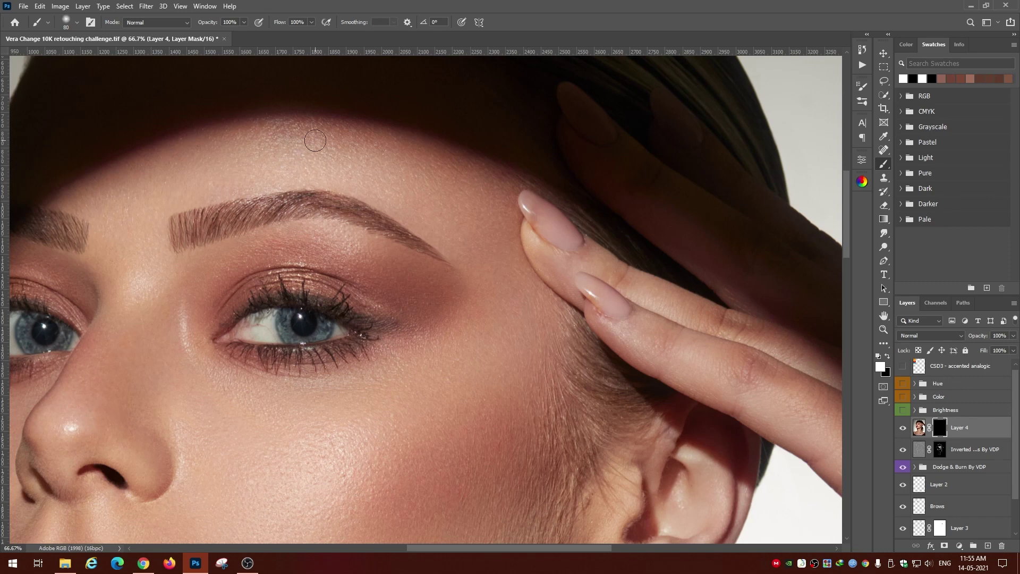
# Undo the latest mask strokes via History and shrink the brush slightly
pyautogui.click(862, 49)
pyautogui.hotkey('ctrl', 'z')
pyautogui.hotkey('ctrl', 'z')
pyautogui.click(861, 50)
pyautogui.press('[')
# Pan across the neck and chest to inspect the retouching
pyautogui.scroll(-4, 333, 314)
pyautogui.scroll(-4, 340, 266)
pyautogui.scroll(-4, 352, 178)
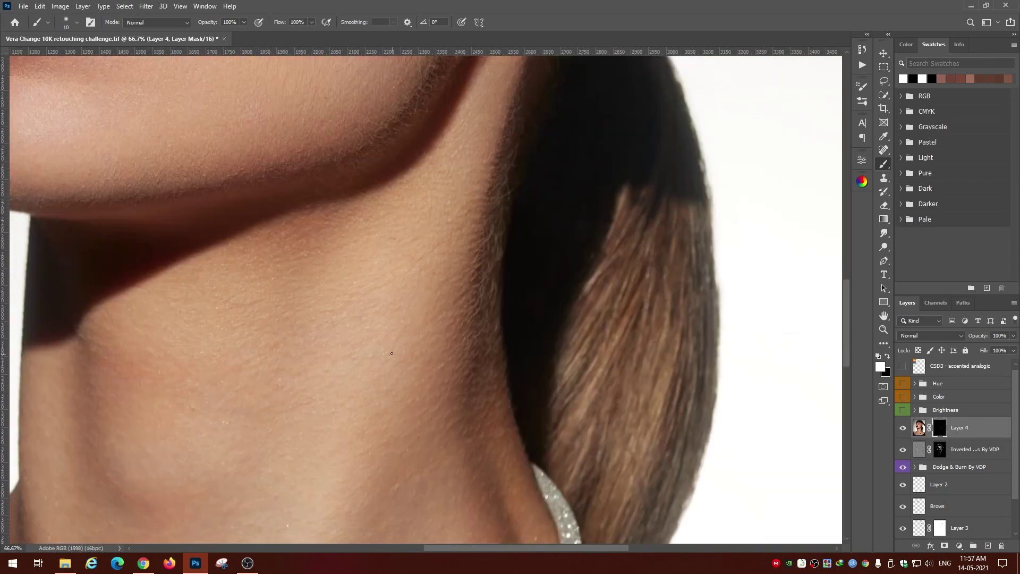
pyautogui.scroll(-4, 391, 353)
pyautogui.scroll(-7, 357, 305)
pyautogui.hscroll(3, 439, 324)
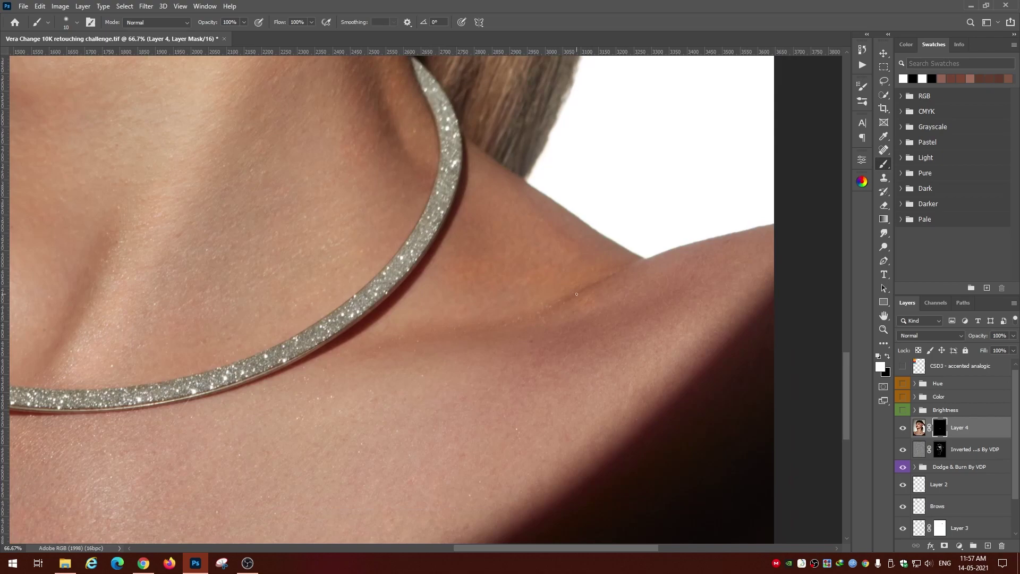
pyautogui.hscroll(-5, 576, 294)
pyautogui.hscroll(-3, 531, 255)
pyautogui.scroll(-4, 504, 223)
pyautogui.hscroll(-4, 455, 187)
pyautogui.scroll(3, 455, 187)
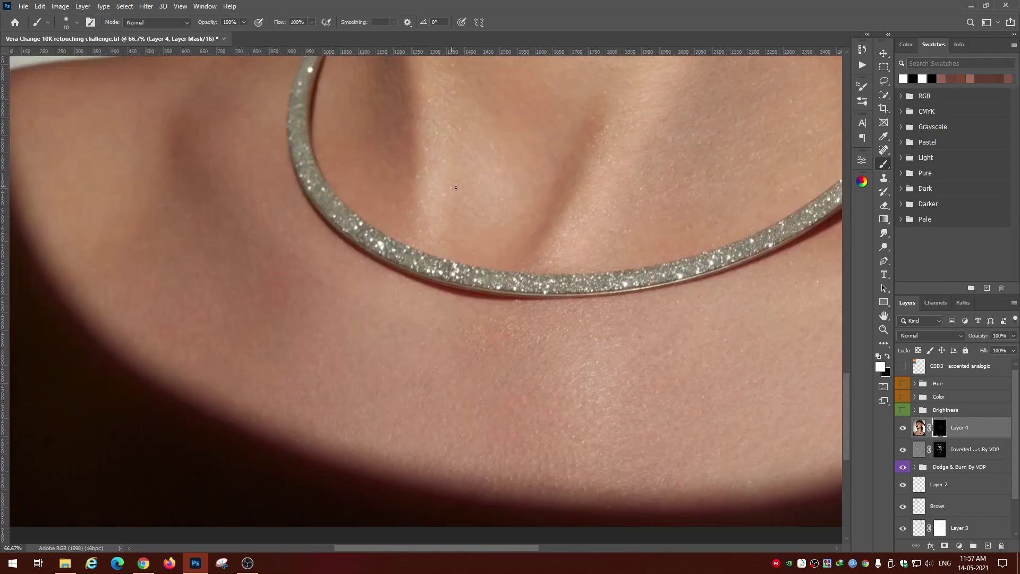
pyautogui.keyDown('alt'); pyautogui.scroll(-1, 456, 187); pyautogui.keyUp('alt')
pyautogui.scroll(4, 687, 336)
pyautogui.hscroll(2, 585, 264)
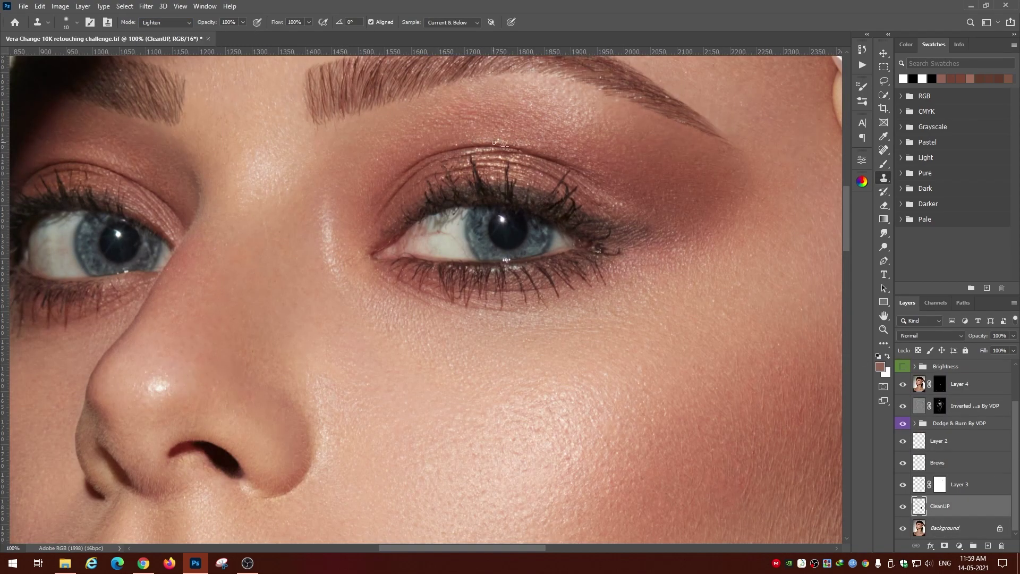
# Set the Clone Stamp to Darken mode and sample clean forehead skin as the source
pyautogui.scroll(-2, 452, 186)
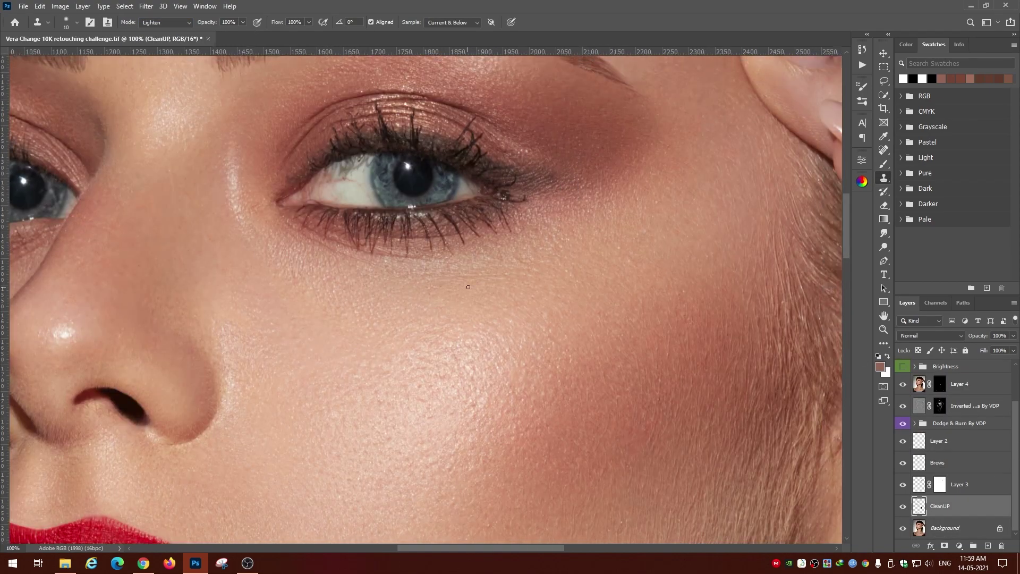
pyautogui.hscroll(-3, 439, 280)
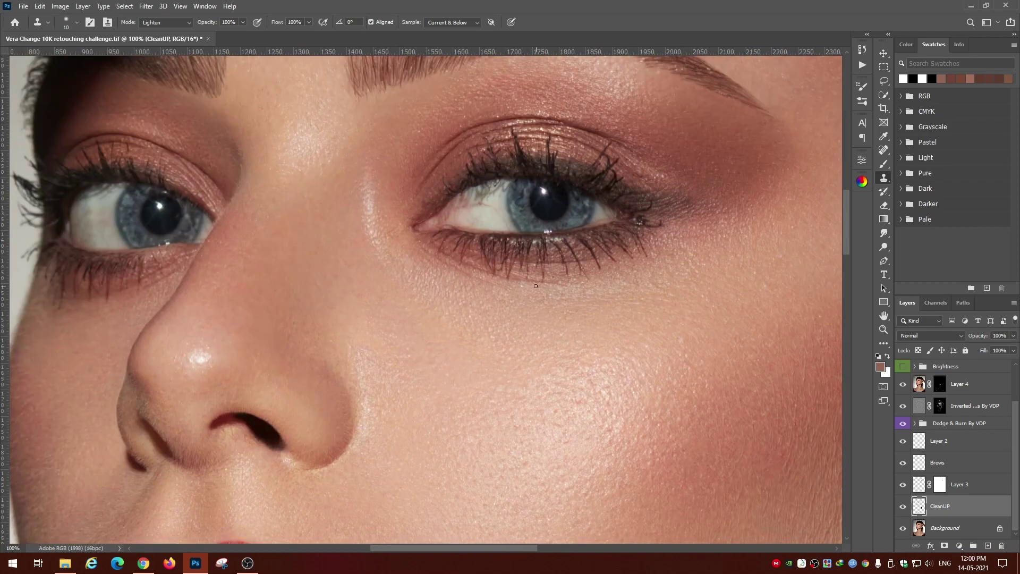
pyautogui.scroll(-3, 535, 286)
pyautogui.hscroll(3, 538, 355)
pyautogui.hscroll(3, 545, 317)
pyautogui.scroll(4, 446, 298)
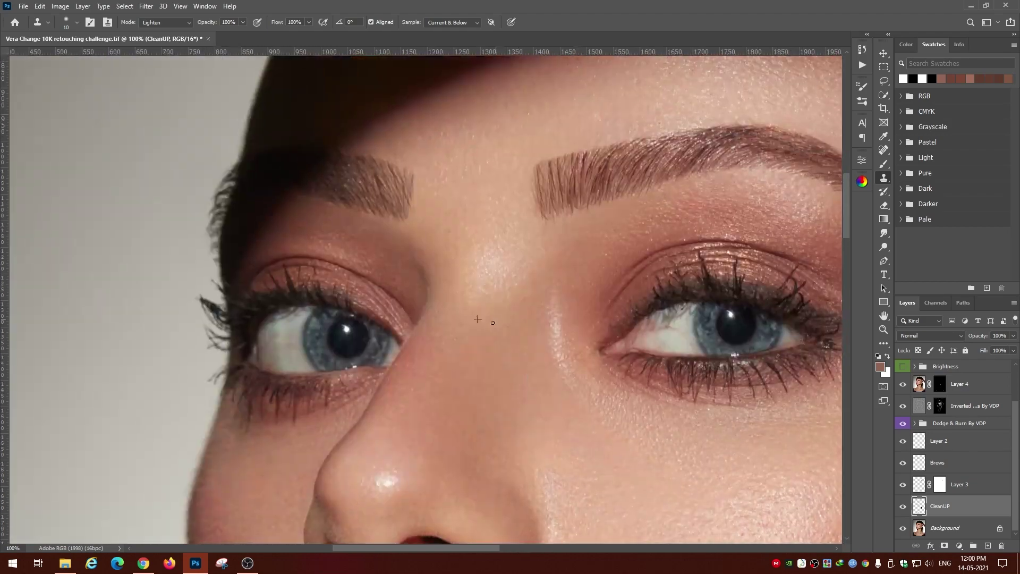
pyautogui.scroll(3, 446, 297)
pyautogui.keyDown('alt'); pyautogui.scroll(1, 465, 242); pyautogui.keyUp('alt')
pyautogui.hotkey('shift', 'alt', 'k')
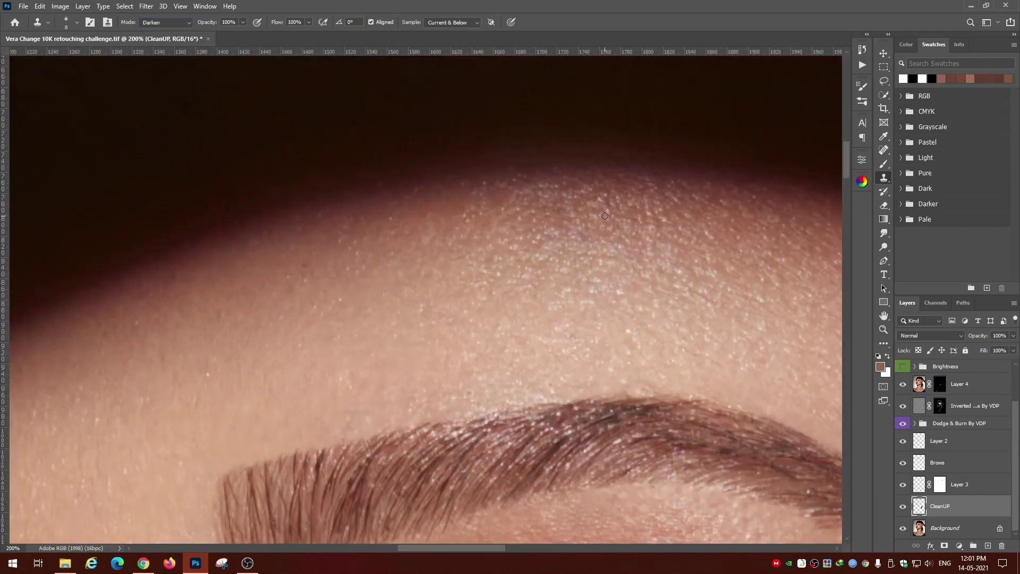
pyautogui.hscroll(3, 558, 216)
pyautogui.scroll(1, 504, 216)
pyautogui.scroll(2, 469, 217)
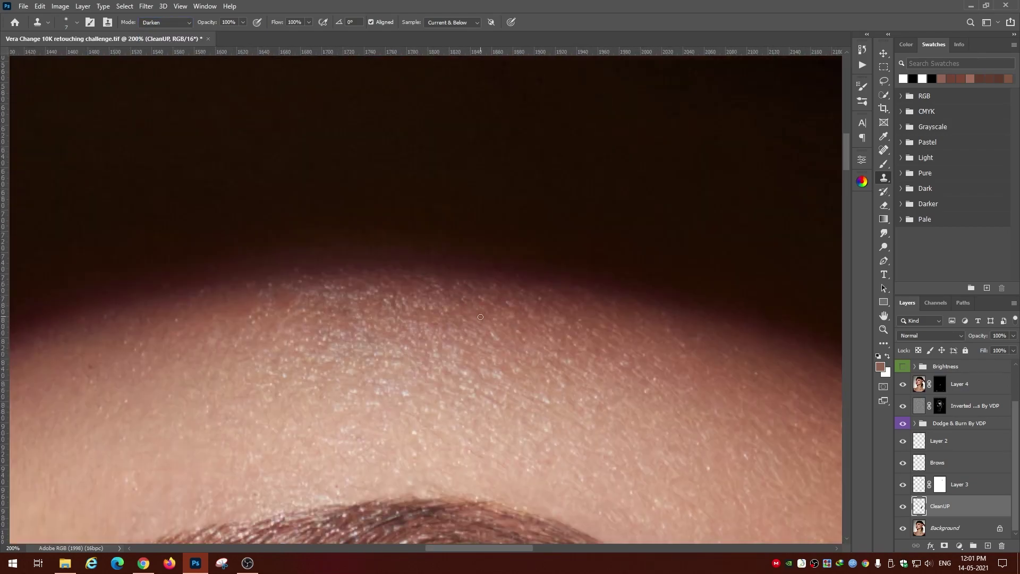
pyautogui.keyDown('alt'); pyautogui.click(271, 309); pyautogui.keyUp('alt')
# Compare the forehead with its earlier History state, then switch cloning to Lighten mode
pyautogui.hotkey('ctrl', '-')
pyautogui.click(861, 49)
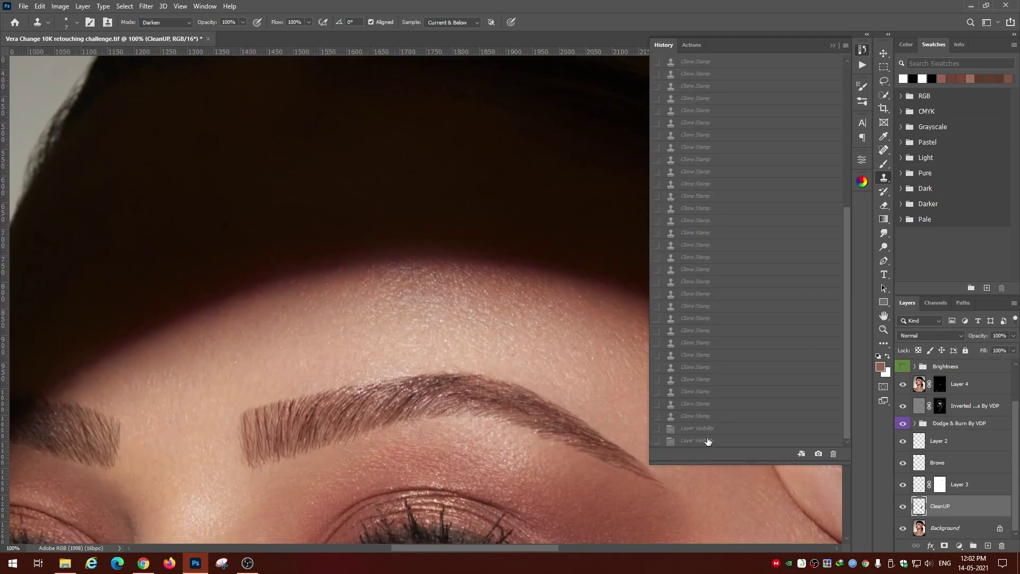
pyautogui.scroll(10, 707, 440)
pyautogui.click(861, 49)
pyautogui.hotkey('ctrl', '+')
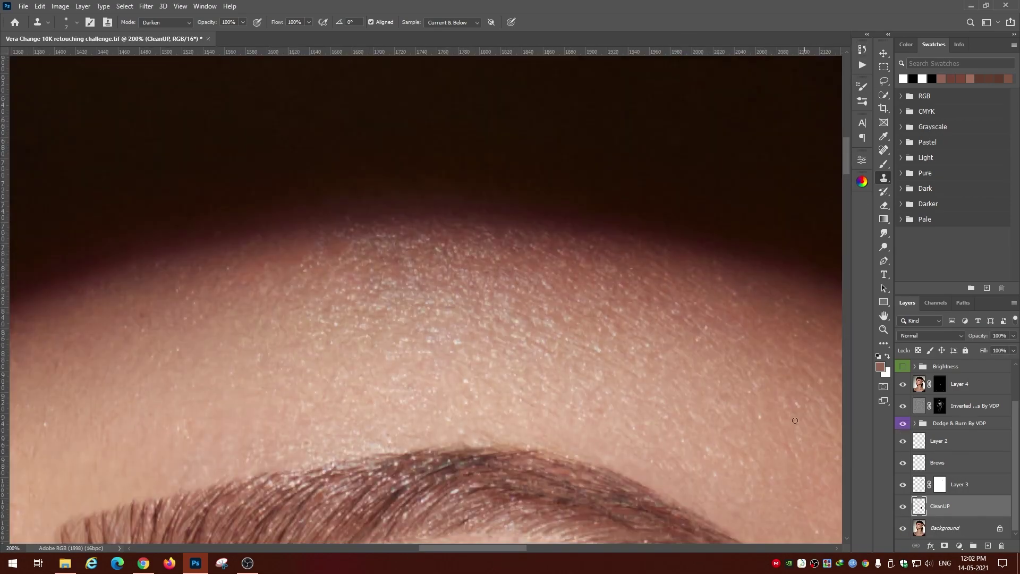
pyautogui.hotkey('shift', 'alt', 'g')
# At 200%, paint the forehead's Burn mask with a slightly larger brush, testing a lassoed skin patch
pyautogui.hotkey('shift', 'alt', 'k')
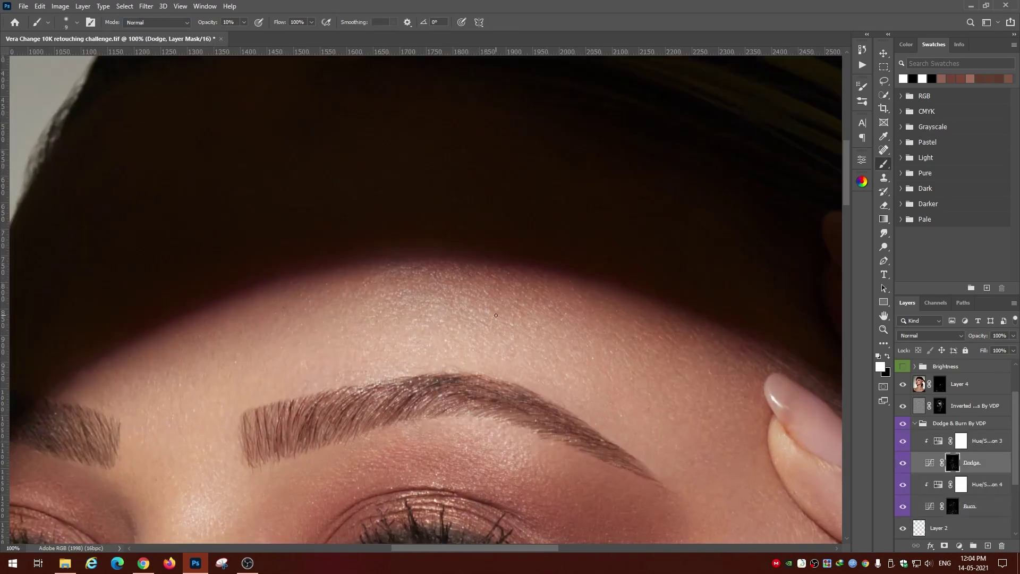
pyautogui.hotkey('ctrl', '+')
pyautogui.hotkey('alt', '[')
pyautogui.hotkey('alt', '[')
pyautogui.press(']')
pyautogui.press(']')
pyautogui.press(']')
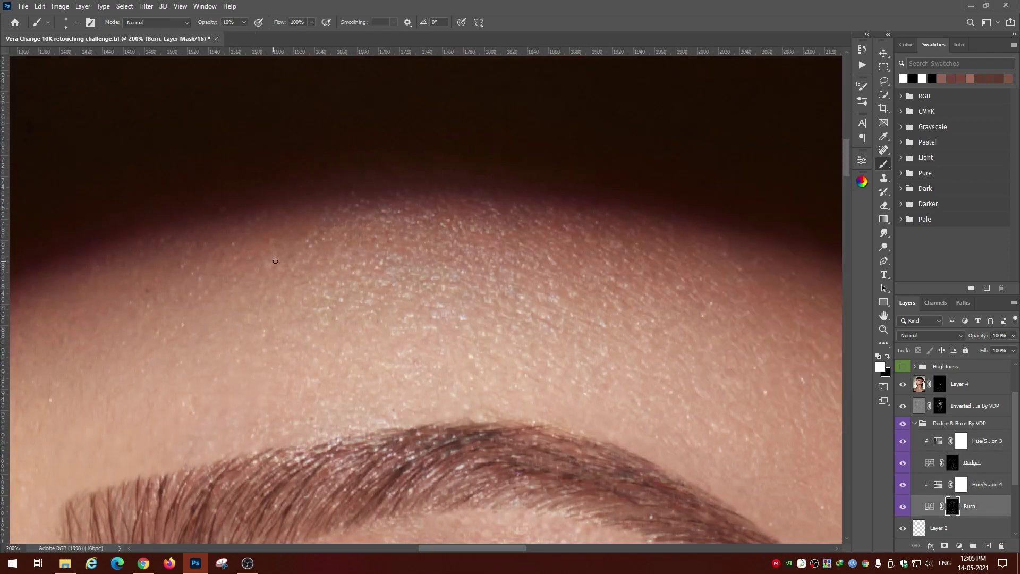
pyautogui.press('x')
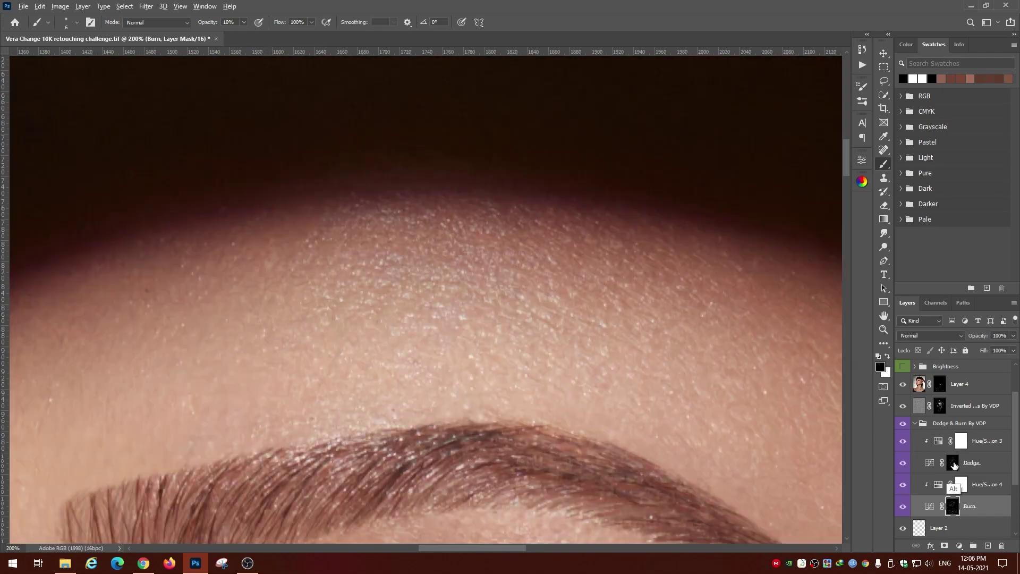
pyautogui.press('l')
pyautogui.moveTo(272, 236); pyautogui.dragTo(250, 268)
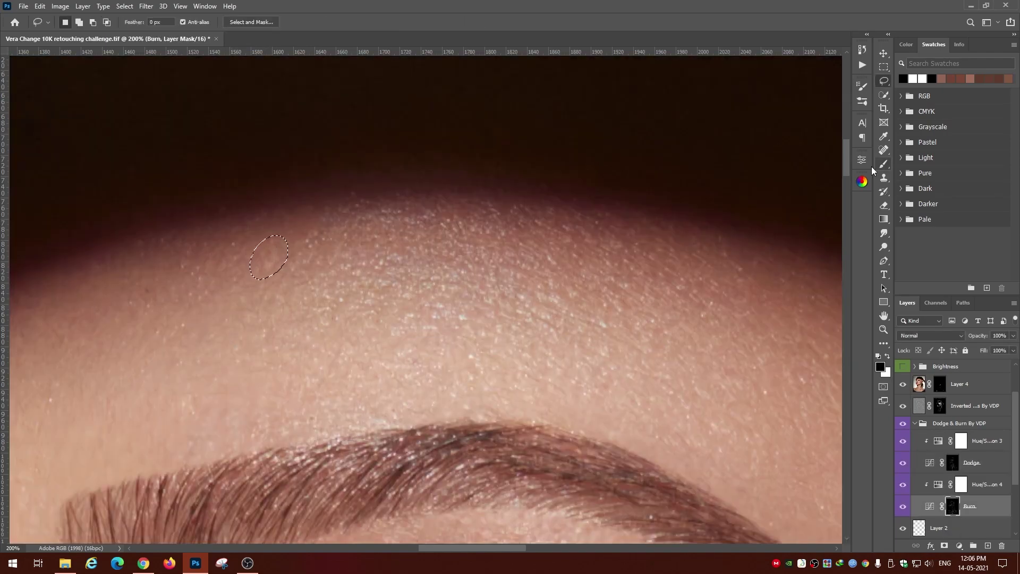
pyautogui.hotkey('ctrl', 'd')
pyautogui.press('b')
pyautogui.press('x')
# Refine the hairline on the Dodge and Burn masks, then save as Vera Change 10K retouching challenge.tif
pyautogui.hotkey('alt', ']')
pyautogui.hotkey('alt', ']')
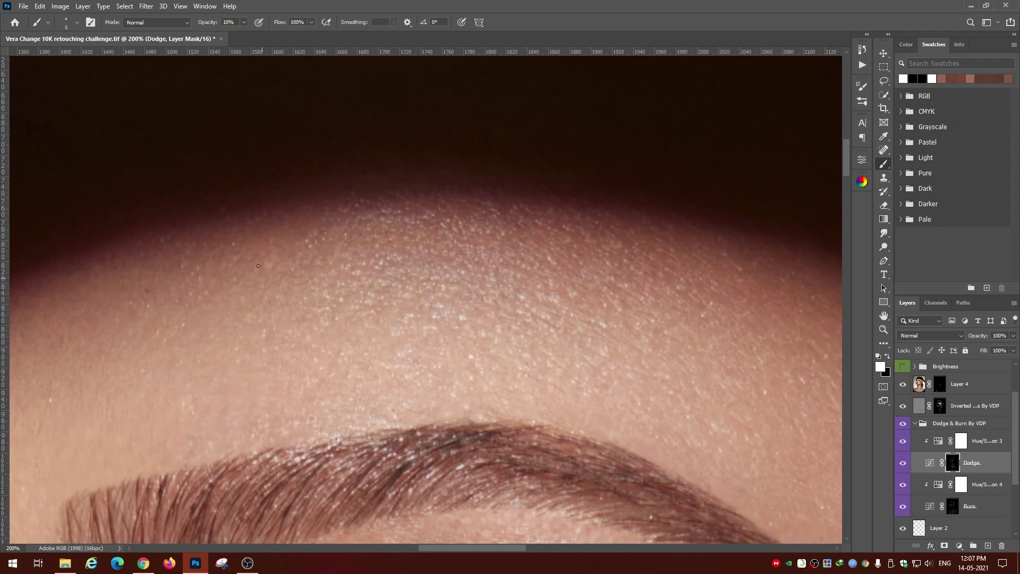
pyautogui.hotkey('alt', '[')
pyautogui.hotkey('alt', '[')
pyautogui.hotkey('ctrl', '+')
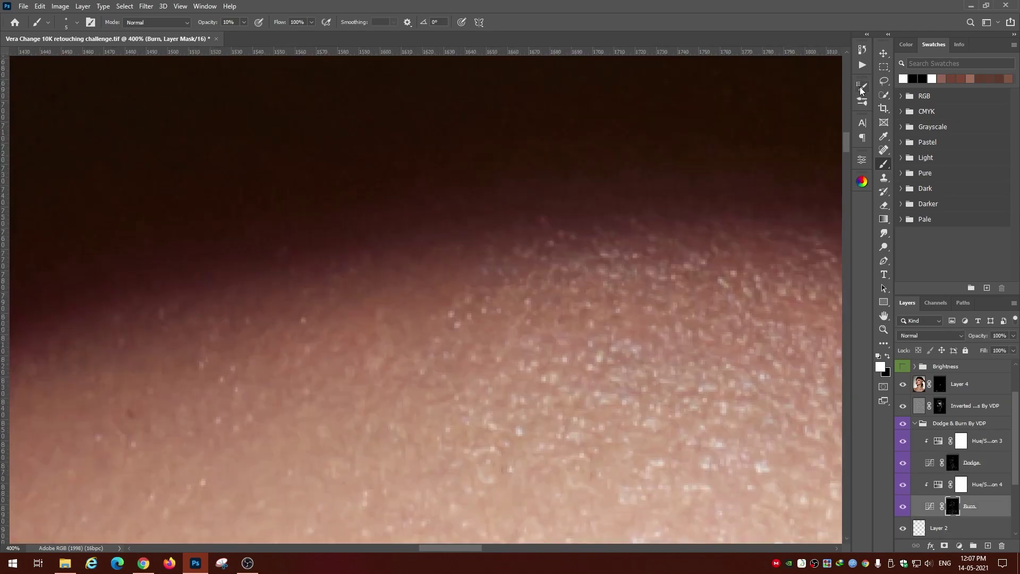
pyautogui.hotkey('ctrl', '-')
pyautogui.hotkey('ctrl', '-')
pyautogui.hotkey('ctrl', '-')
pyautogui.hotkey('ctrl', '-')
pyautogui.hotkey('ctrl', '-')
pyautogui.hotkey('alt', ']')
pyautogui.hotkey('alt', ']')
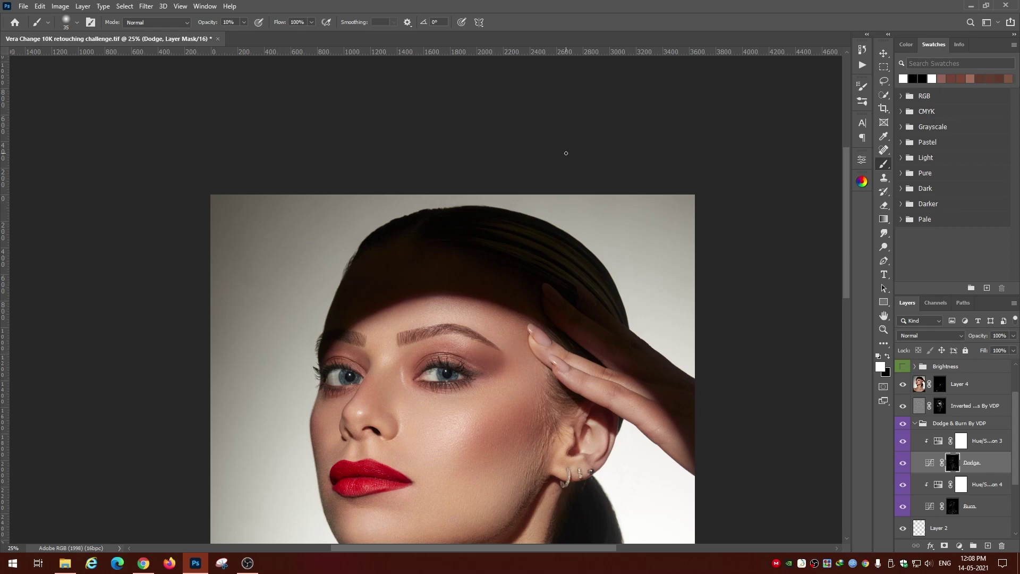
pyautogui.hotkey('ctrl', '+')
pyautogui.hotkey('ctrl', '+')
pyautogui.hotkey('alt', '[')
pyautogui.hotkey('alt', '[')
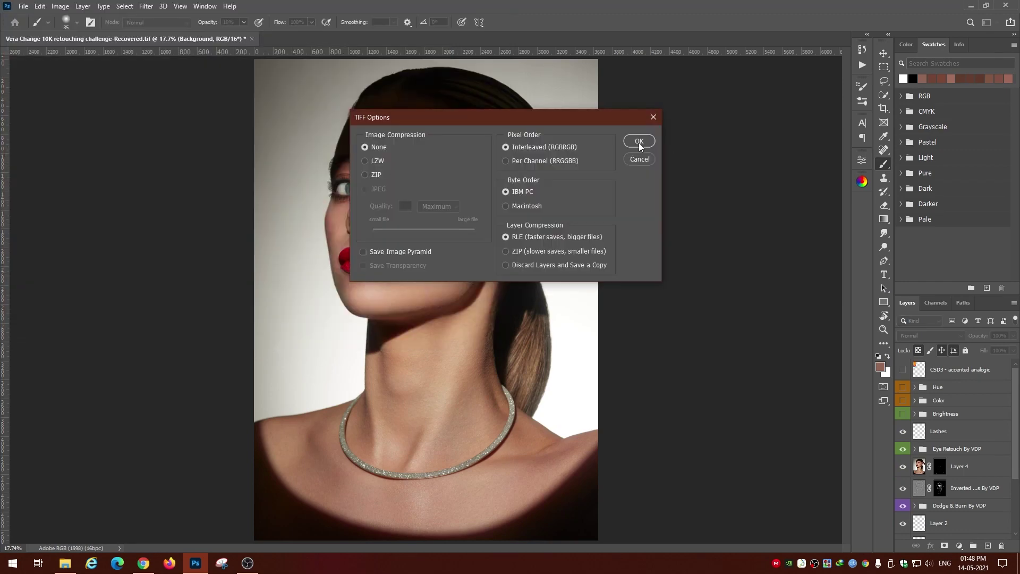
pyautogui.click(639, 141)
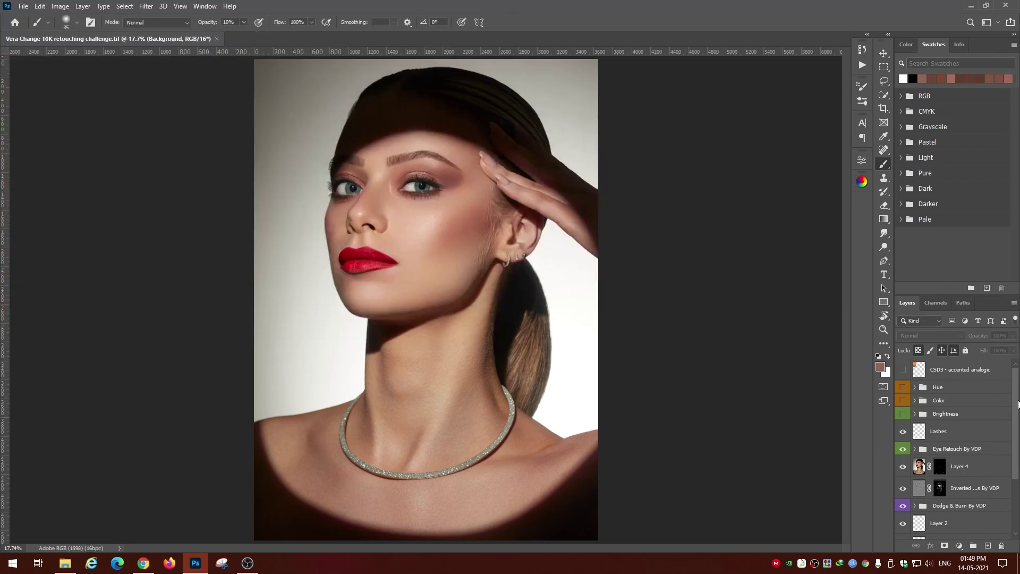
# On the CleanUP layer, sample clean skin and clone-stamp the area under the eye
pyautogui.scroll(-3, 956, 451)
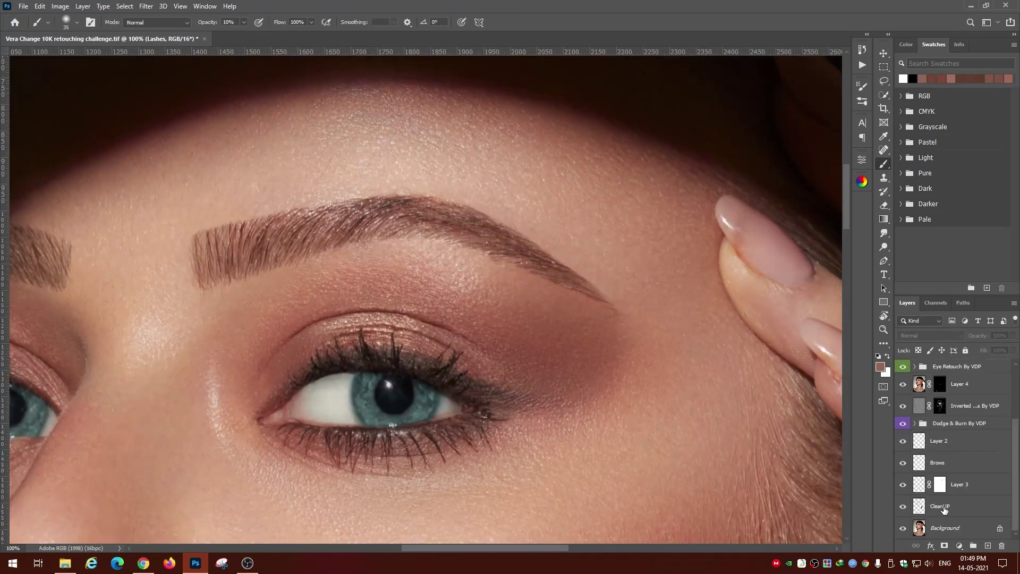
pyautogui.click(940, 506)
pyautogui.press('s')
pyautogui.click(453, 383)
pyautogui.press('Return')
pyautogui.hotkey('ctrl', '+')
pyautogui.keyDown('alt'); pyautogui.click(506, 430); pyautogui.keyUp('alt')
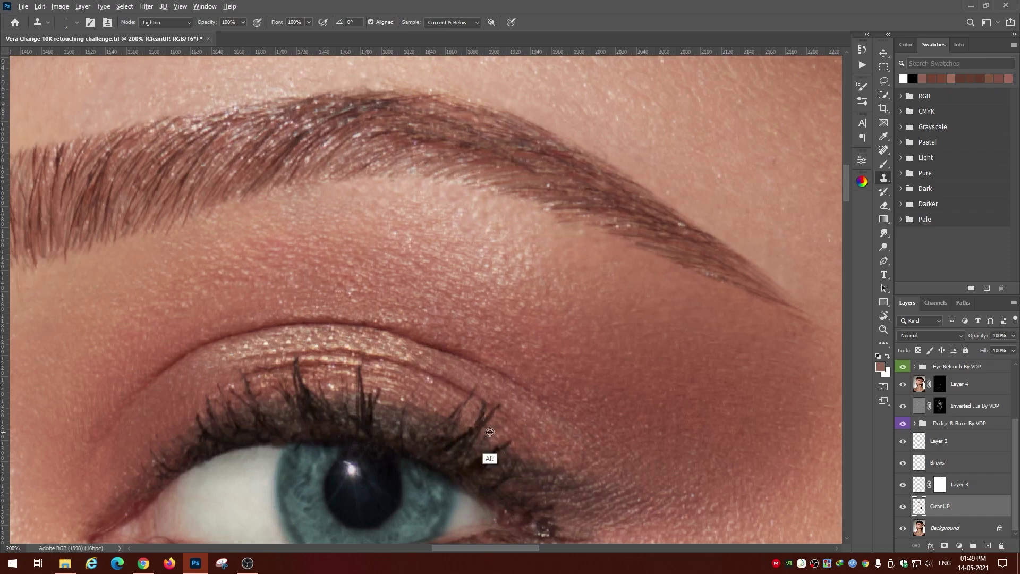
pyautogui.hotkey('ctrl', '-')
pyautogui.hotkey('ctrl', '-')
pyautogui.hotkey('ctrl', '-')
pyautogui.hotkey('ctrl', '-')
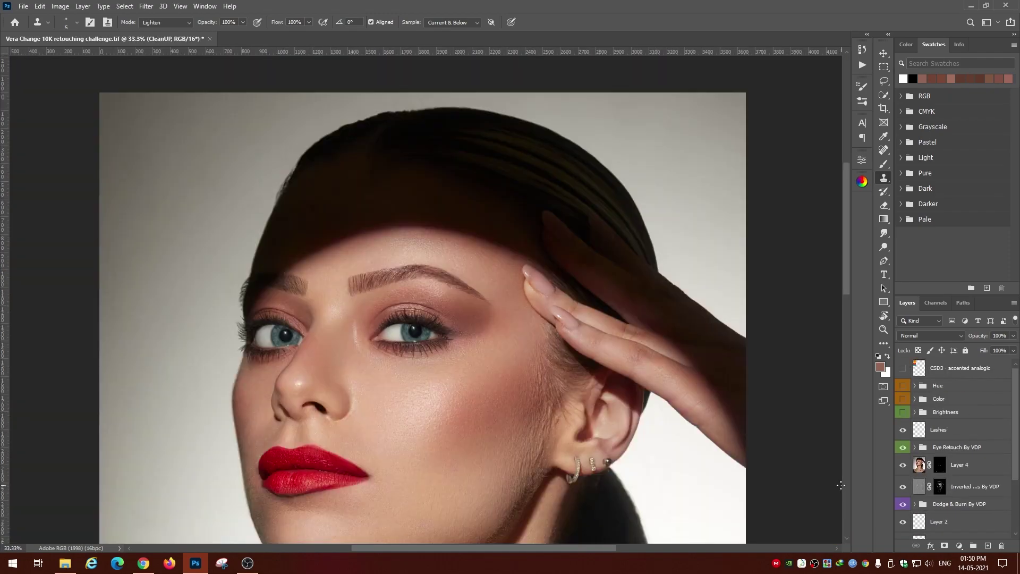
pyautogui.hotkey('ctrl', '+')
pyautogui.hotkey('ctrl', '+')
pyautogui.hotkey('ctrl', '+')
pyautogui.hotkey('ctrl', '+')
pyautogui.hotkey('ctrl', '+')
pyautogui.moveTo(501, 315); pyautogui.dragTo(525, 44)
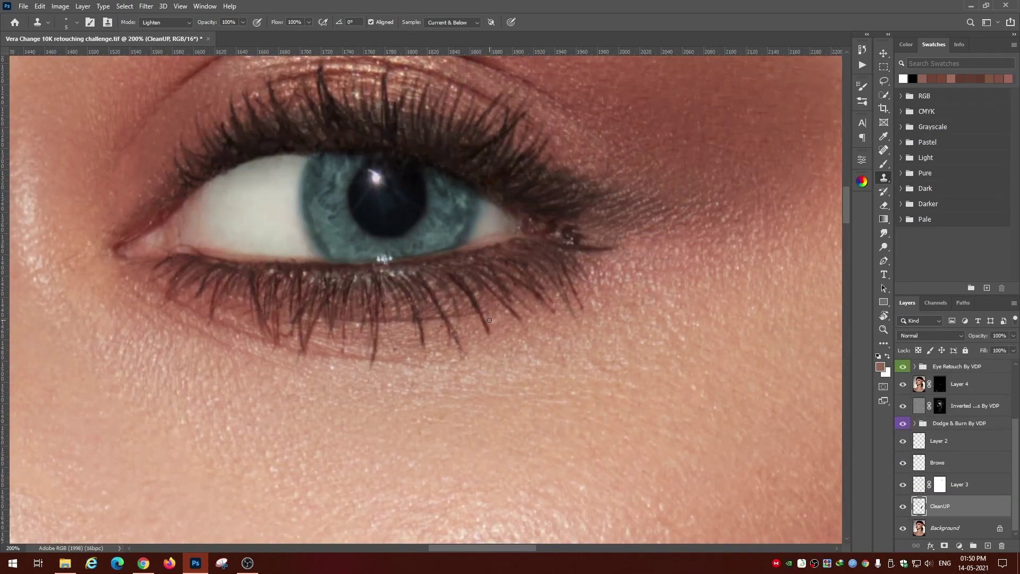
pyautogui.moveTo(375, 367); pyautogui.dragTo(484, 357)
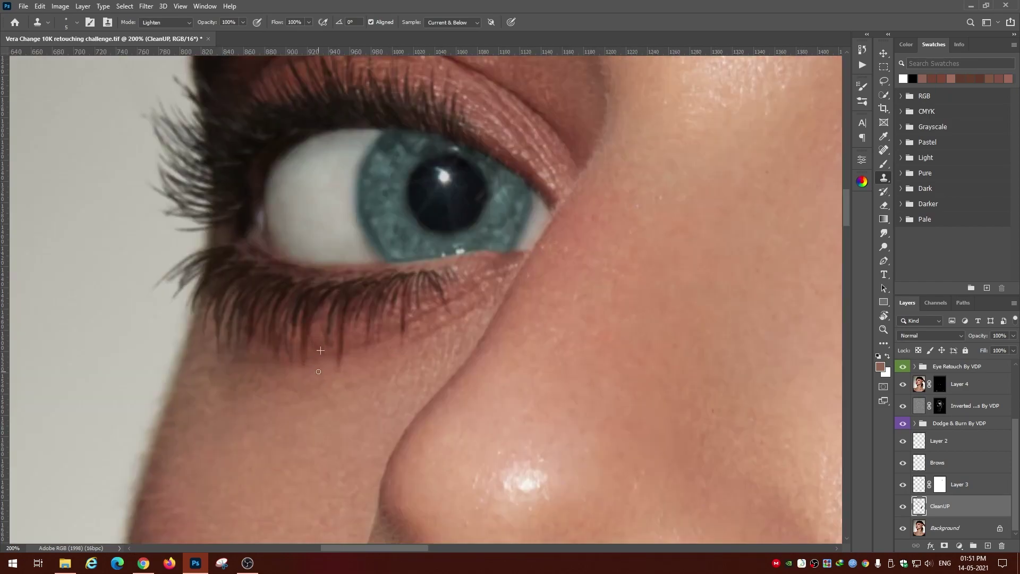
pyautogui.hotkey('ctrl', '-')
pyautogui.hotkey('ctrl', '-')
pyautogui.hotkey('ctrl', '-')
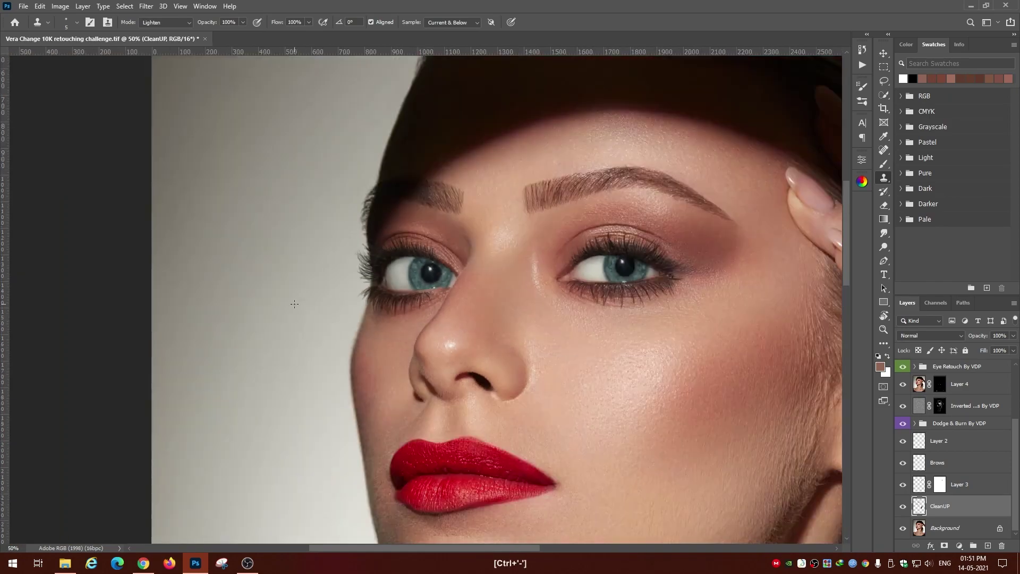
# Expand the Dodge & Burn group and brush on the Burn mask beside the nose
pyautogui.click(914, 423)
pyautogui.click(952, 506)
pyautogui.hotkey('ctrl', '+')
pyautogui.hotkey('ctrl', '+')
pyautogui.press('b')
pyautogui.scroll(-3, 260, 258)
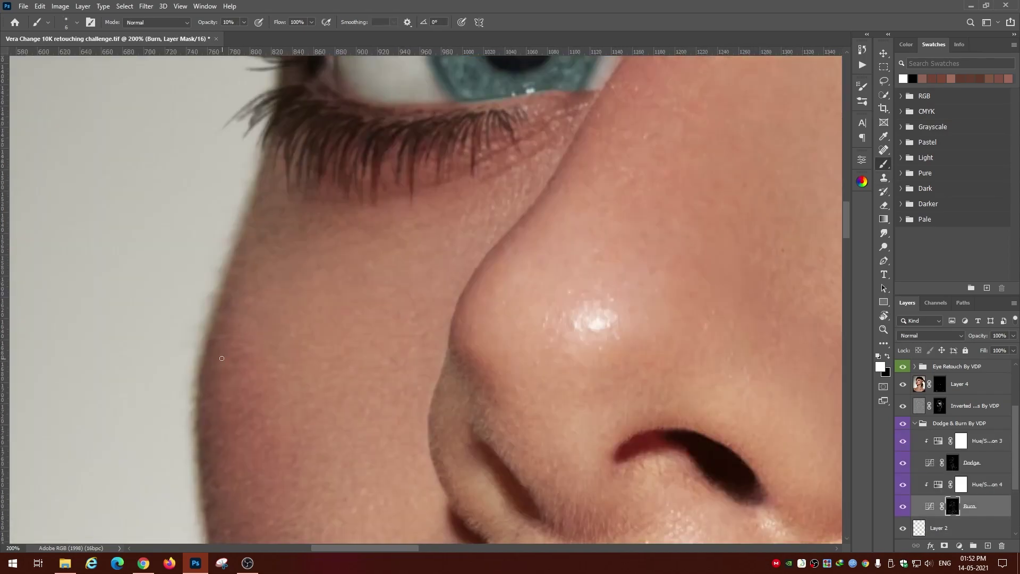
pyautogui.hotkey('ctrl', '-')
pyautogui.hotkey('ctrl', '-')
pyautogui.hotkey('ctrl', '-')
pyautogui.hotkey('ctrl', '-')
pyautogui.hotkey('ctrl', '-')
pyautogui.hotkey('ctrl', '-')
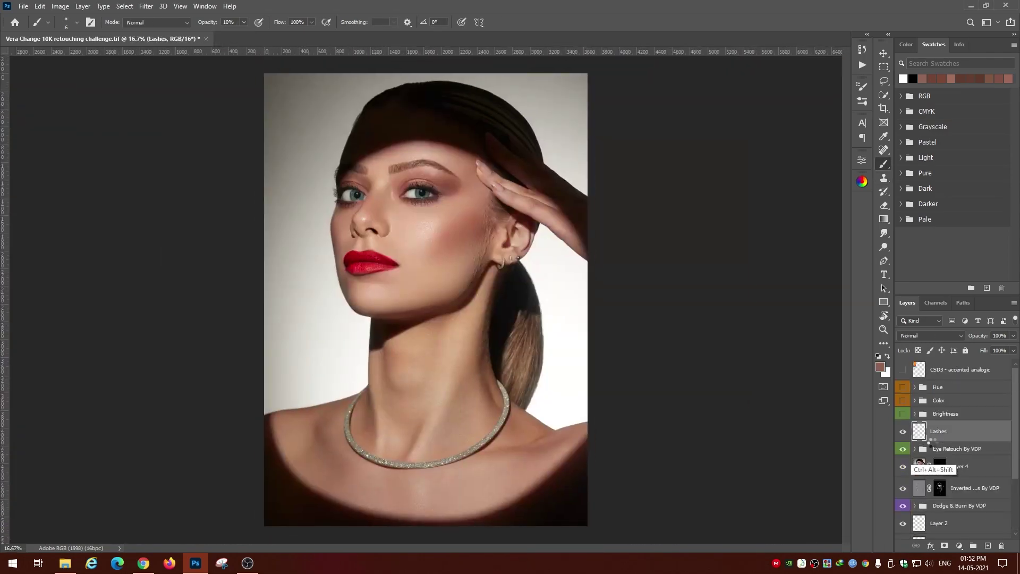
# Stamp all visible layers into a merged layer, save, and open it in Liquify
pyautogui.hotkey('ctrl', 'alt', 'shift', 'e')
pyautogui.hotkey('ctrl', 's')
pyautogui.click(146, 5)
pyautogui.click(170, 110)
# Reshape the face and hairline with Forward Warp, resizing the brush between 100 and 300
pyautogui.press('[')
pyautogui.press('[')
pyautogui.press('[')
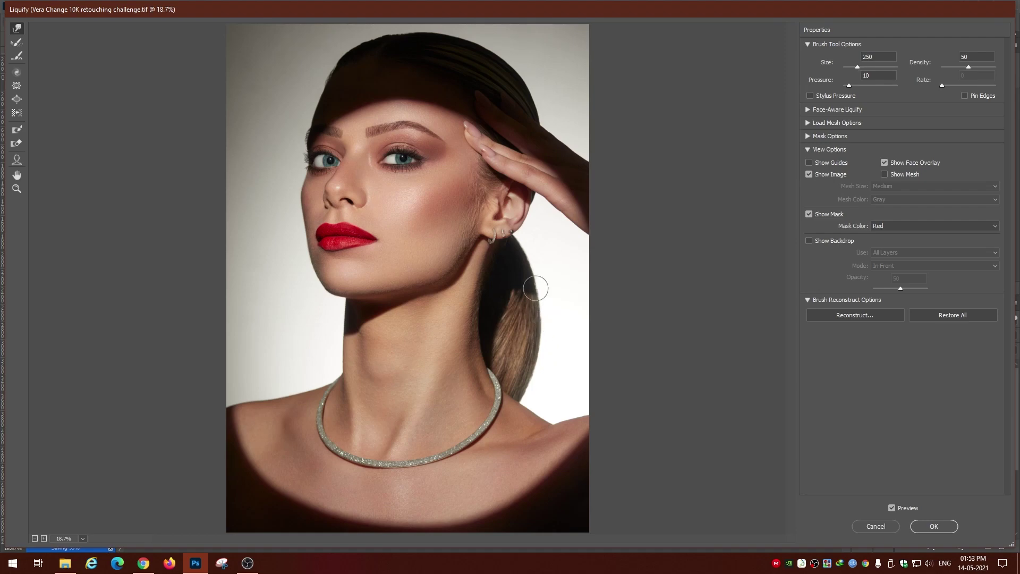
pyautogui.hotkey('ctrl', '+')
pyautogui.hotkey('ctrl', '+')
pyautogui.hotkey('ctrl', '+')
pyautogui.hotkey('ctrl', '+')
pyautogui.press('[')
pyautogui.press('[')
pyautogui.press('[')
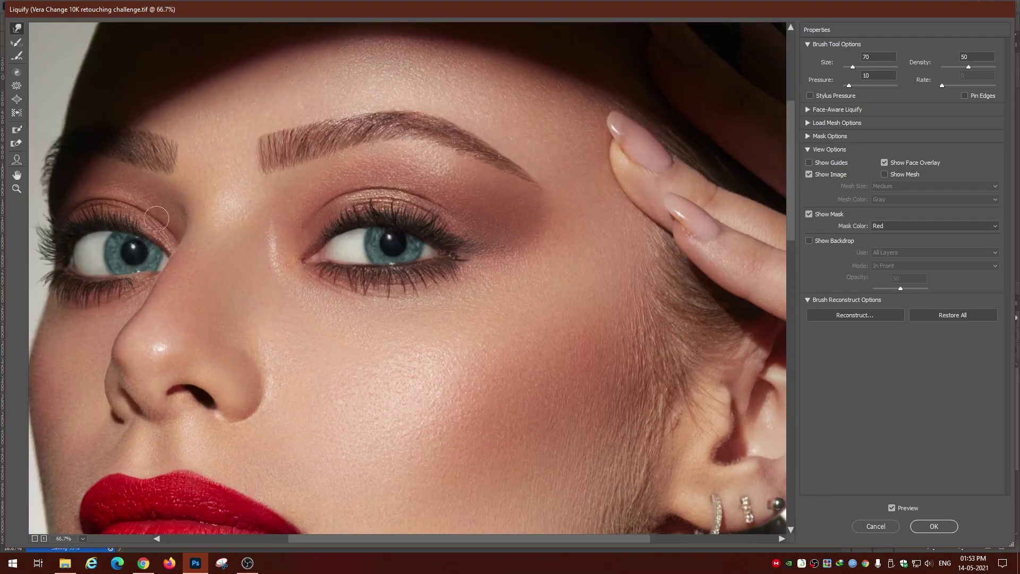
pyautogui.press(']')
pyautogui.press(']')
pyautogui.press(']')
pyautogui.press(']')
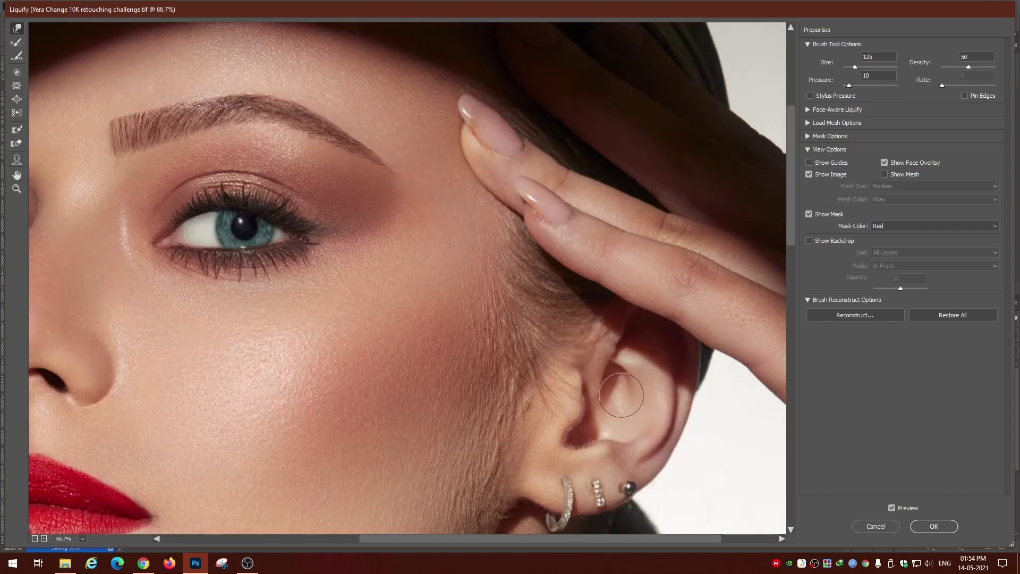
pyautogui.moveTo(744, 299); pyautogui.dragTo(581, 346)
pyautogui.scroll(3, 287, 282)
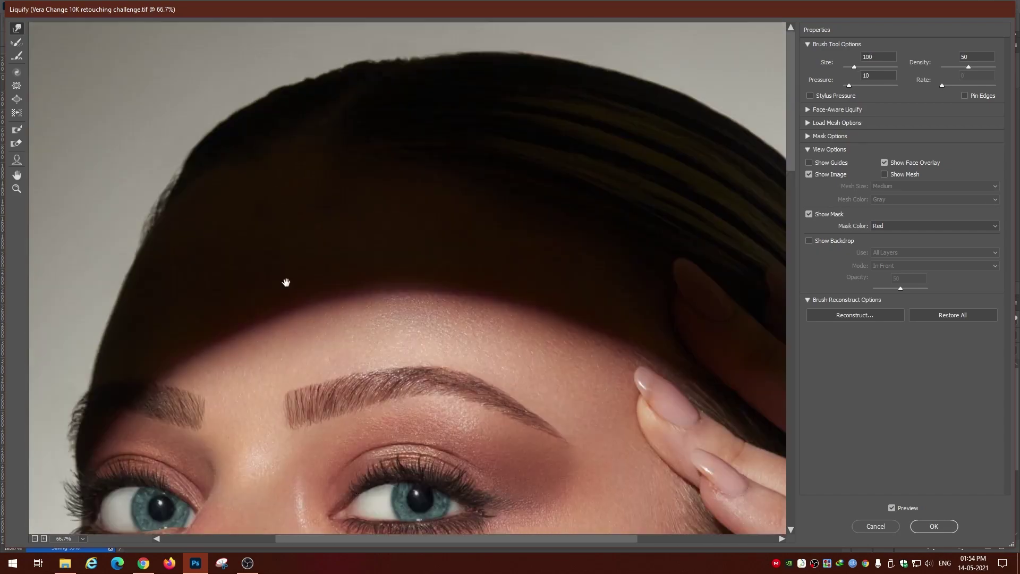
pyautogui.press(']')
pyautogui.press(']')
pyautogui.press(']')
pyautogui.hscroll(2, 257, 46)
pyautogui.hotkey('ctrl', '-')
pyautogui.press('[')
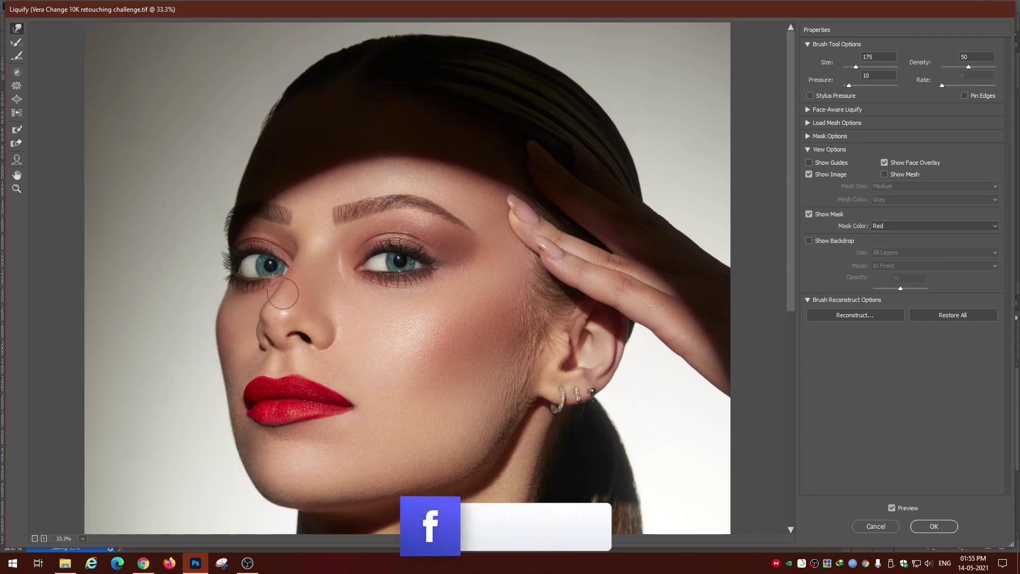
pyautogui.press('[')
pyautogui.press('[')
pyautogui.press('[')
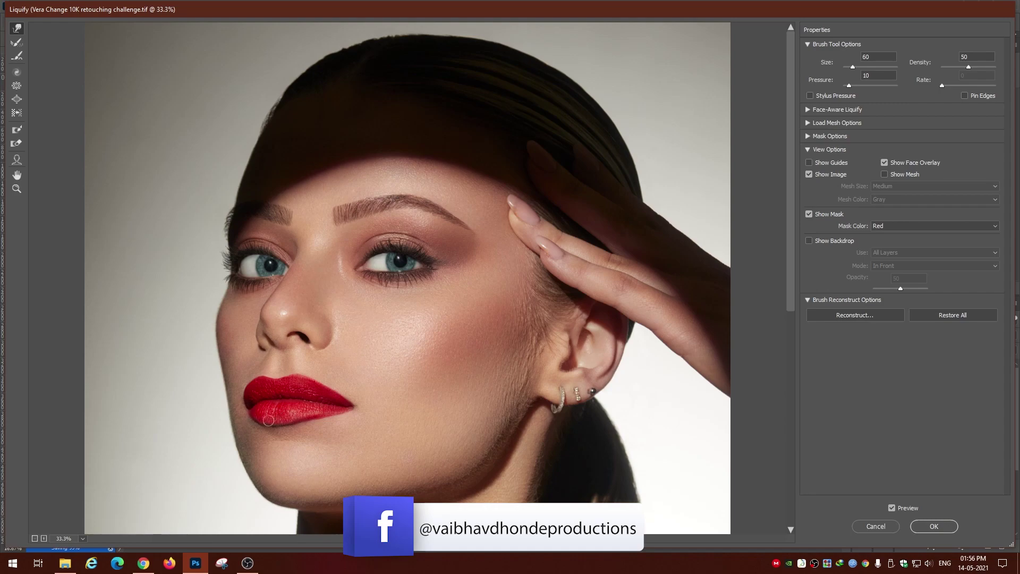
pyautogui.press(']')
pyautogui.press(']')
pyautogui.press(']')
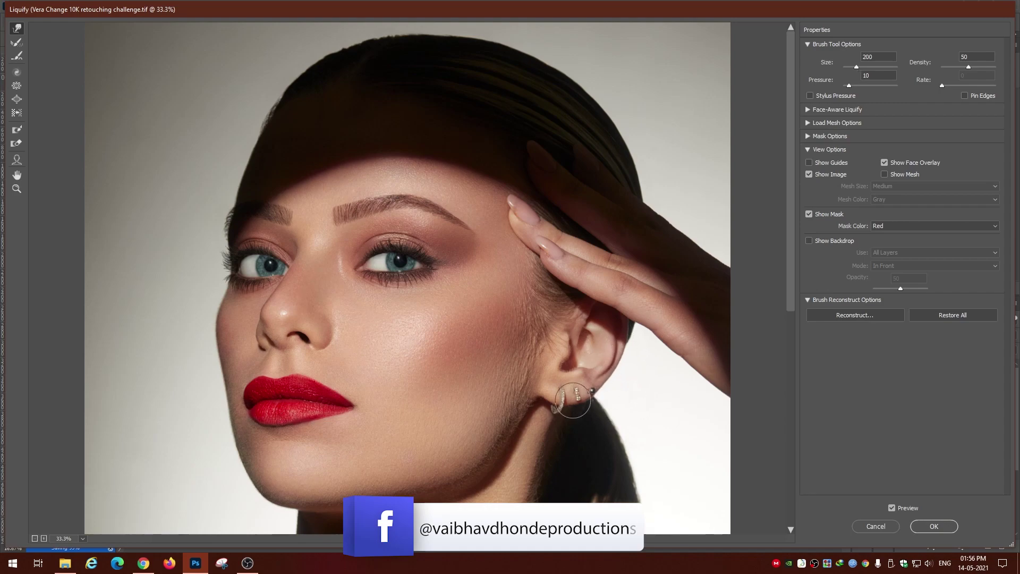
pyautogui.moveTo(573, 403); pyautogui.dragTo(236, 253)
pyautogui.hotkey('ctrl', '0')
# Apply the Liquify changes, then run the Sharpen 2.0 By VDP action, accepting its Surface Blur settings
pyautogui.click(934, 526)
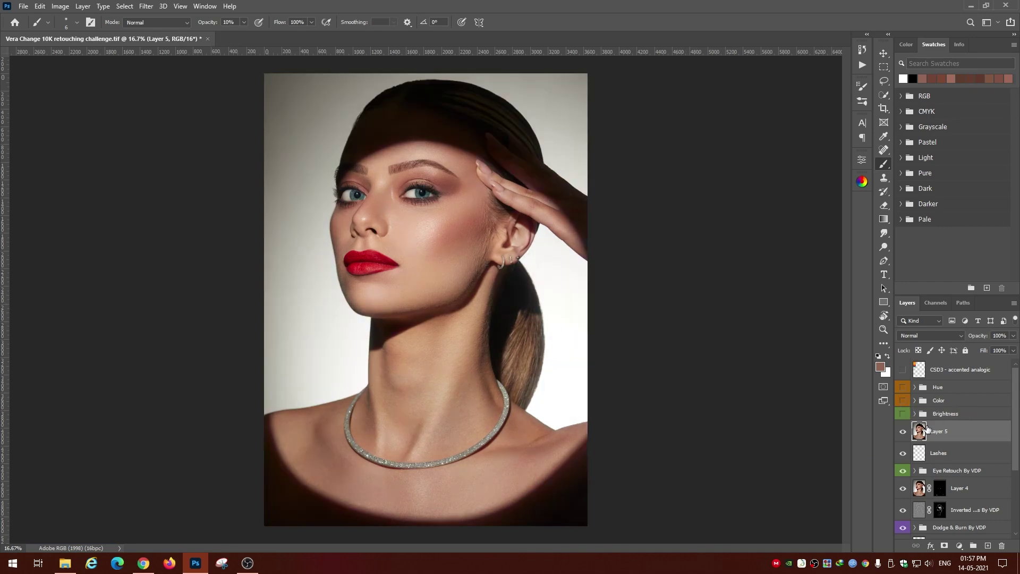
pyautogui.click(861, 65)
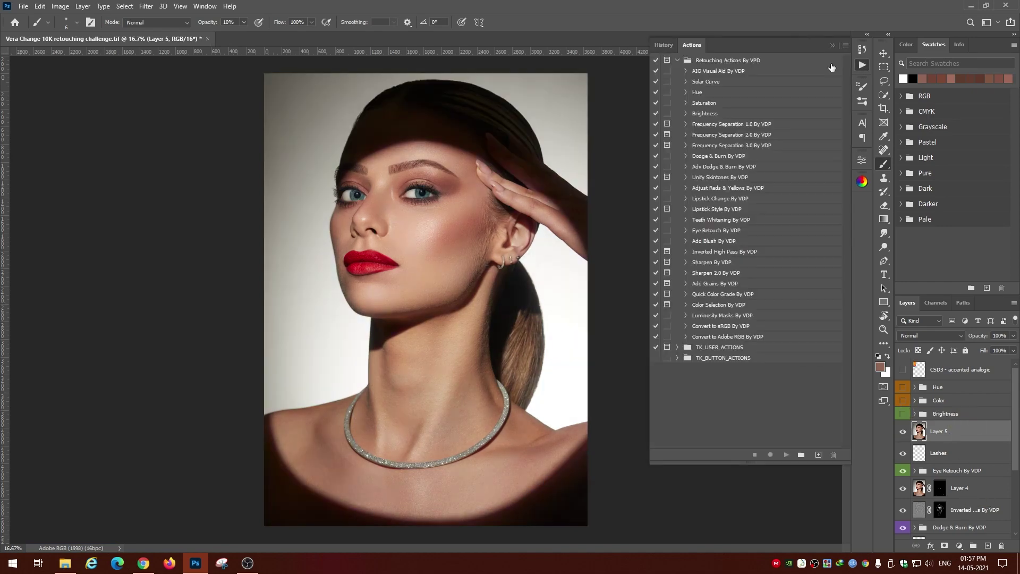
pyautogui.click(712, 273)
pyautogui.click(786, 455)
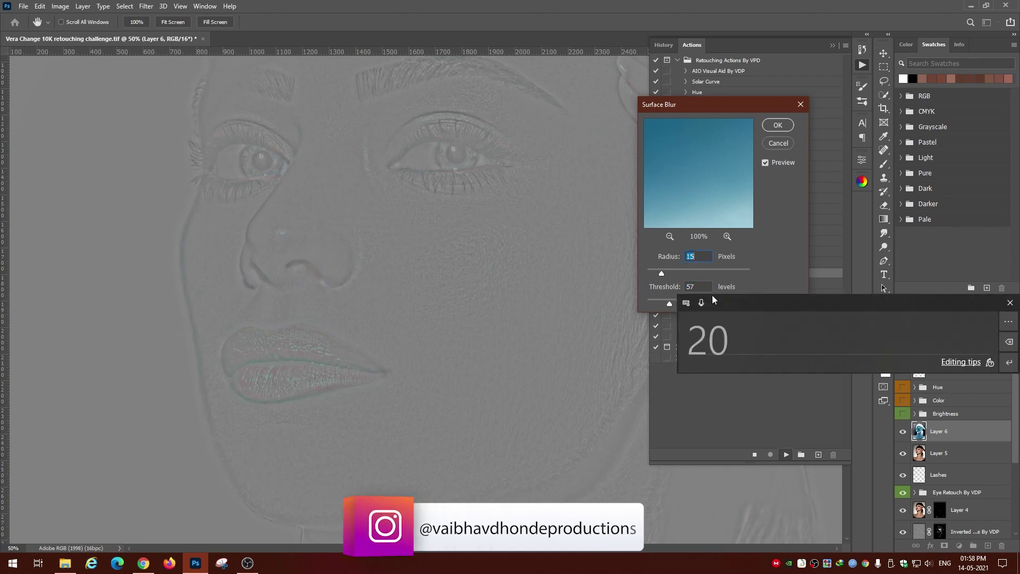
pyautogui.click(778, 125)
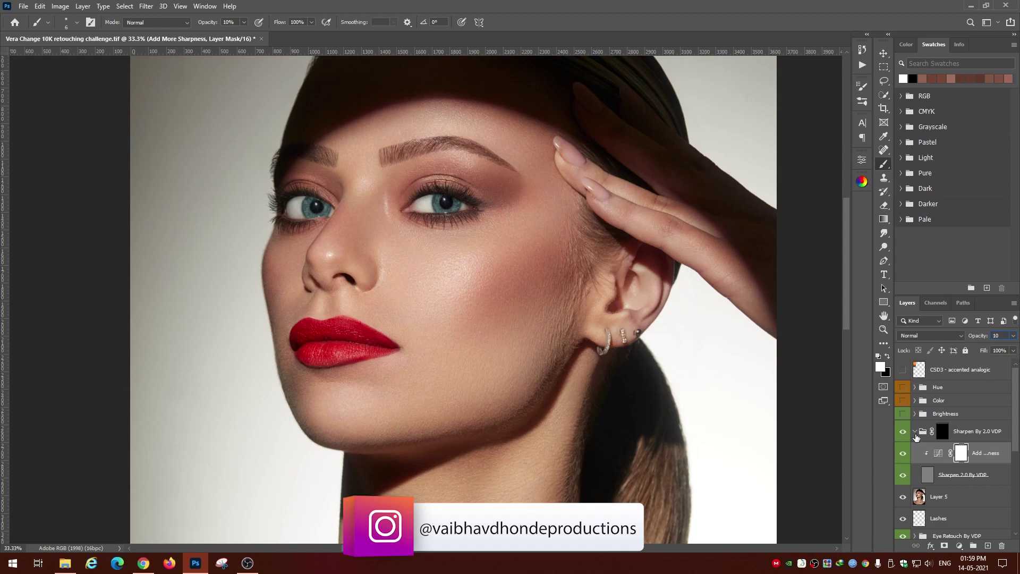
# On the Sharpen By 2.0 VDP mask, brush sharpening back over the face at 30% opacity
pyautogui.click(915, 432)
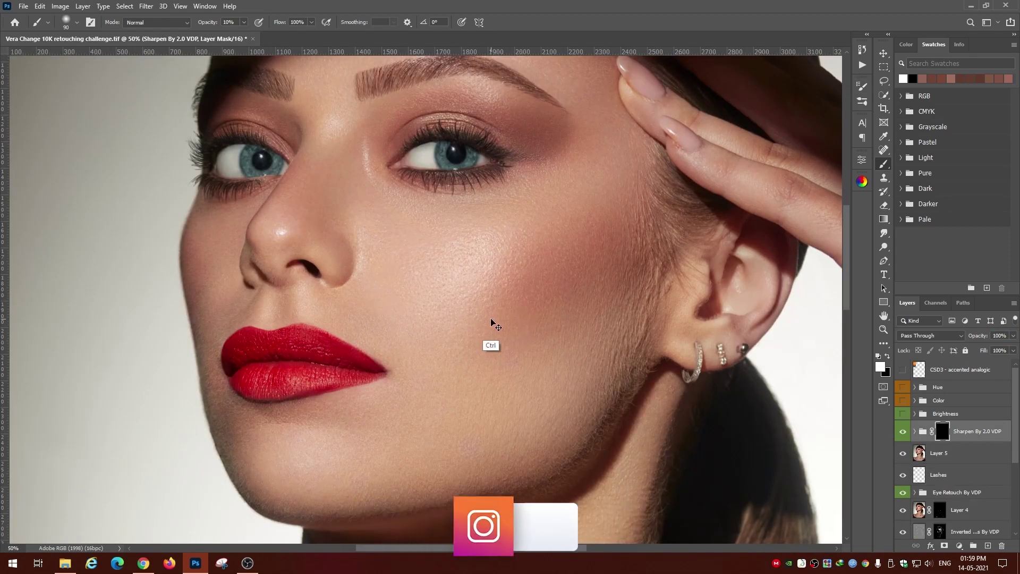
pyautogui.press('[')
pyautogui.press('[')
pyautogui.press('[')
pyautogui.keyDown('alt'); pyautogui.scroll(2, 393, 239); pyautogui.keyUp('alt')
pyautogui.scroll(3, 197, 284)
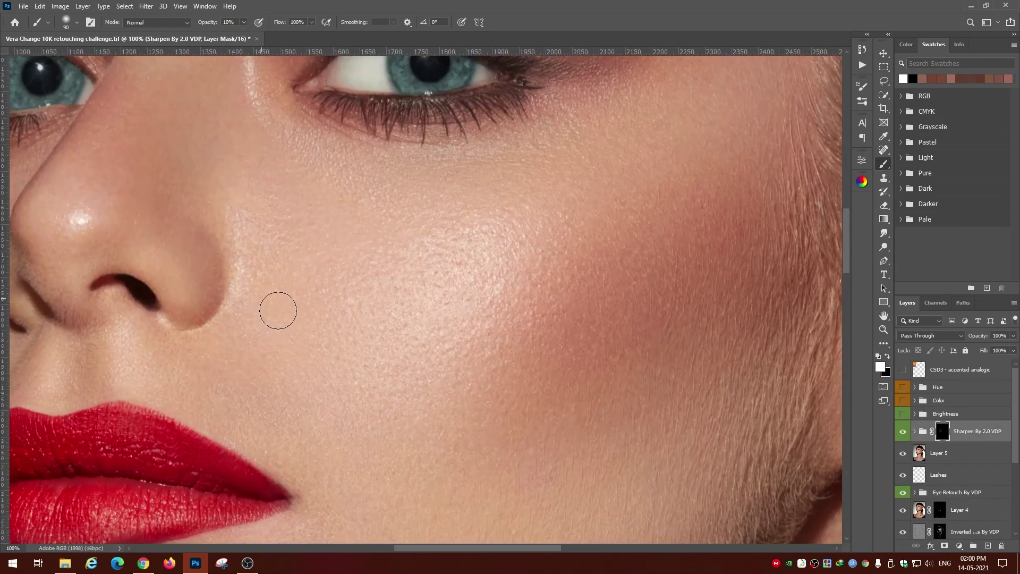
pyautogui.scroll(4, 278, 308)
pyautogui.scroll(2, 353, 230)
pyautogui.hscroll(-4, 495, 385)
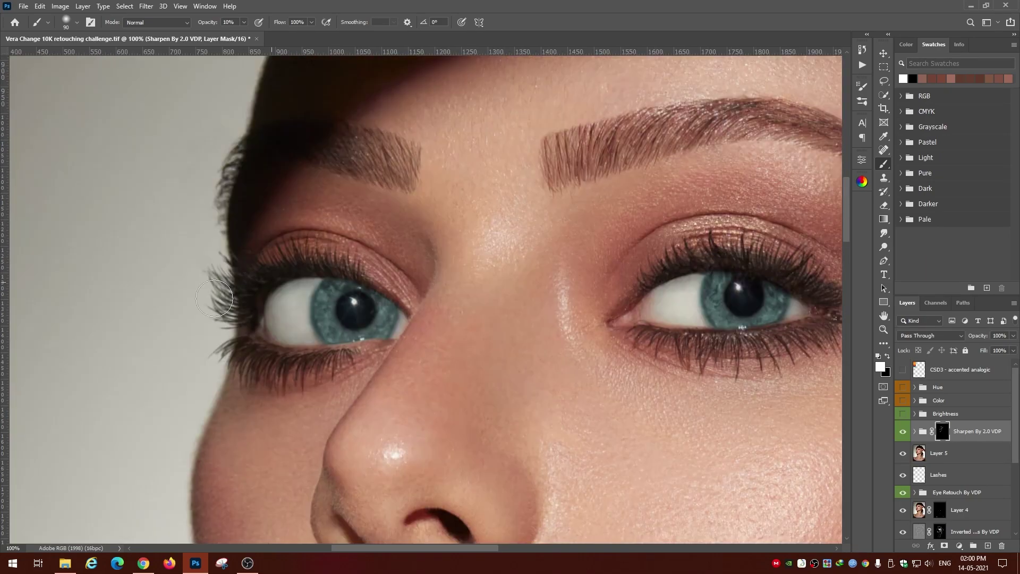
pyautogui.scroll(-2, 432, 352)
pyautogui.scroll(-4, 424, 344)
pyautogui.press('3')
pyautogui.hotkey('ctrl', '-')
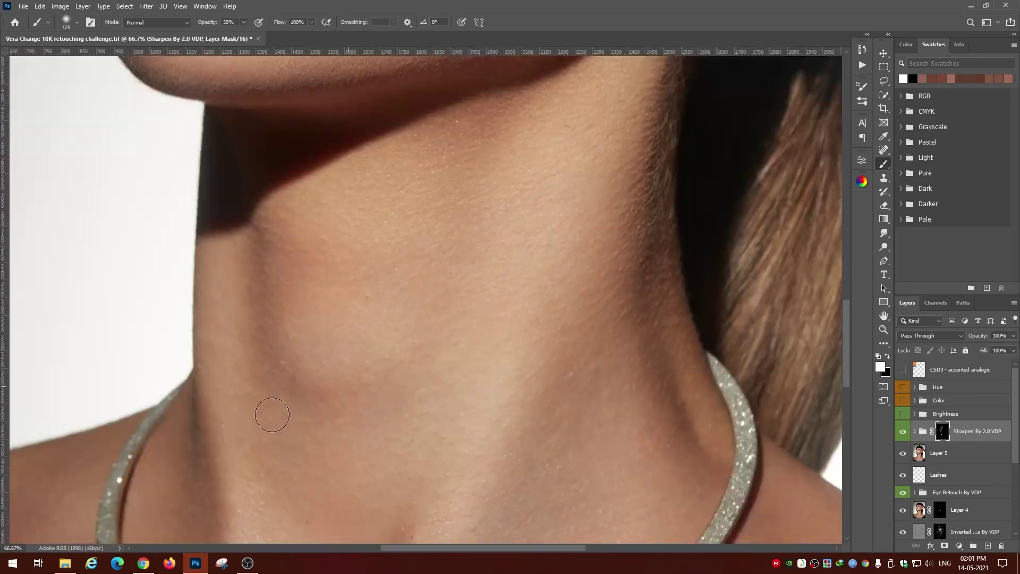
pyautogui.scroll(5, 383, 423)
pyautogui.hotkey('ctrl', '+')
# Try a Magentas Hue/Saturation adjustment, then hide and delete the Hue/Saturation 6 layer
pyautogui.moveTo(514, 256); pyautogui.dragTo(503, 198)
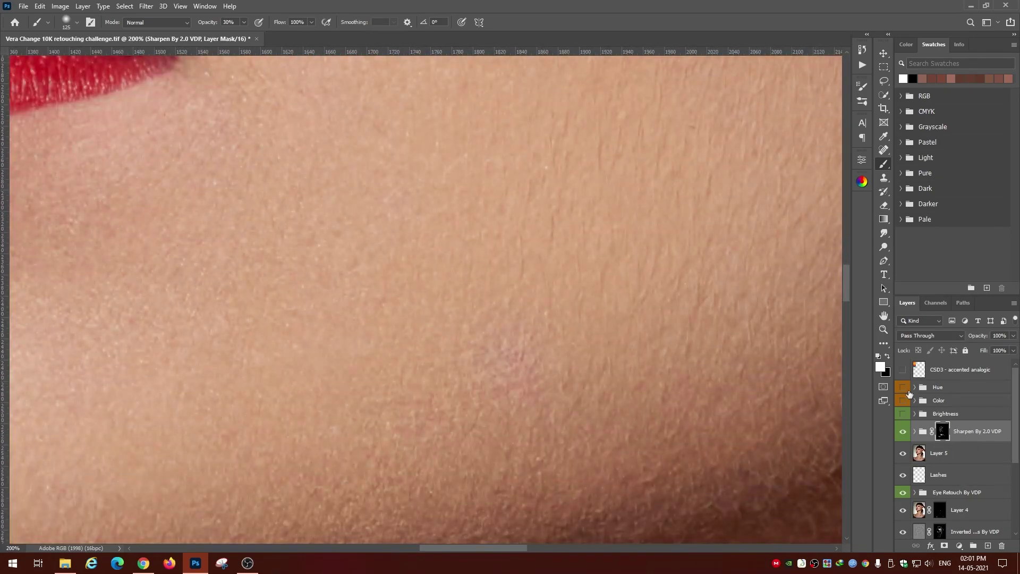
pyautogui.hotkey('ctrl', 'u')
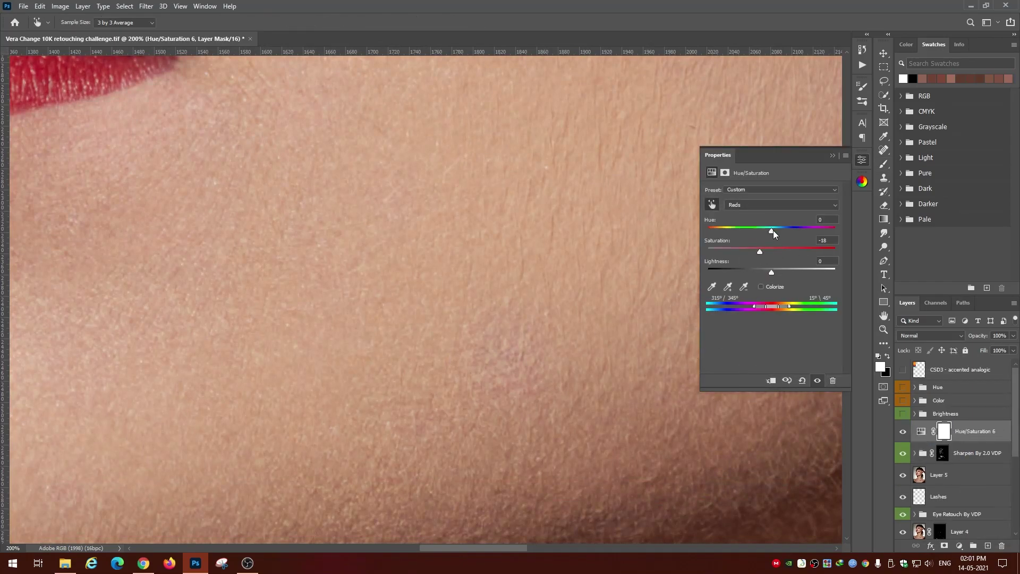
pyautogui.click(755, 205)
pyautogui.click(750, 258)
pyautogui.press('b')
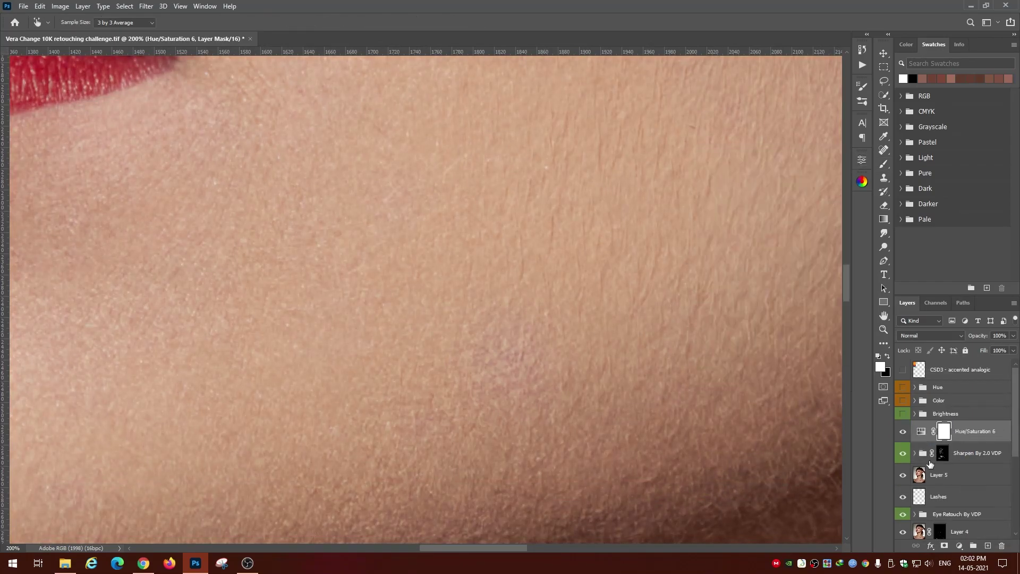
pyautogui.hotkey('ctrl', 'i')
pyautogui.click(902, 432)
pyautogui.press('Delete')
# Run the Adjust Reds & Yellows By VDP action from the Actions list
pyautogui.scroll(-5, 503, 337)
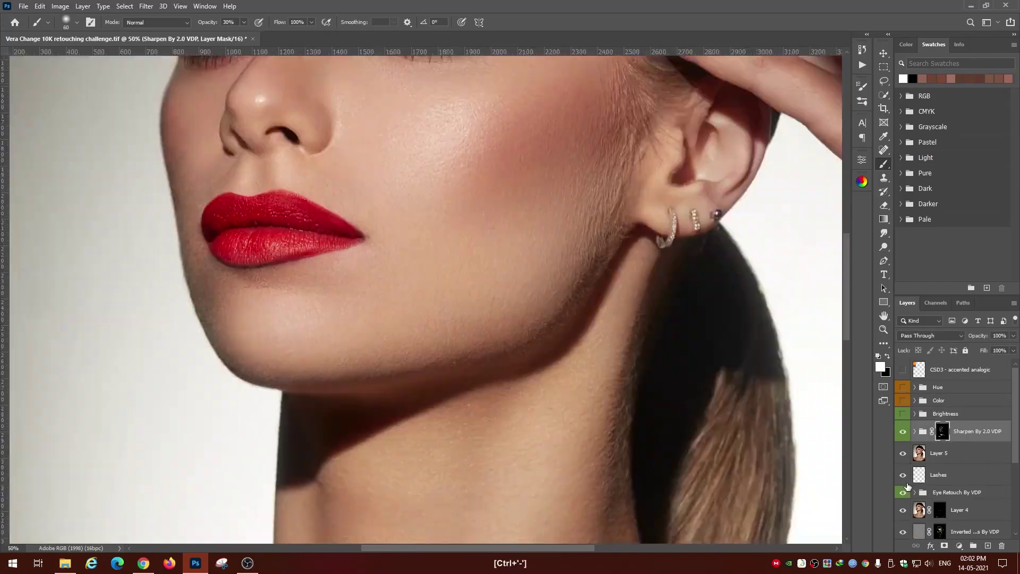
pyautogui.scroll(2, 503, 337)
pyautogui.moveTo(503, 336); pyautogui.dragTo(660, 406)
pyautogui.hotkey('alt', 'F9')
pyautogui.doubleClick(717, 188)
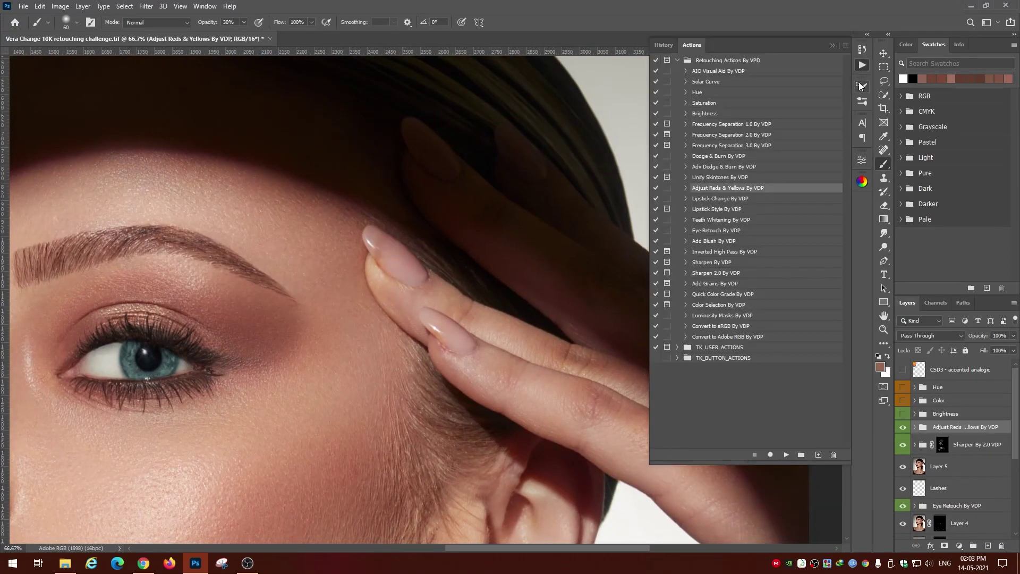
pyautogui.hotkey('alt', 'F9')
# Paint the Reduce Reds mask over the neck with a 150 px brush
pyautogui.moveTo(556, 359); pyautogui.dragTo(428, 291)
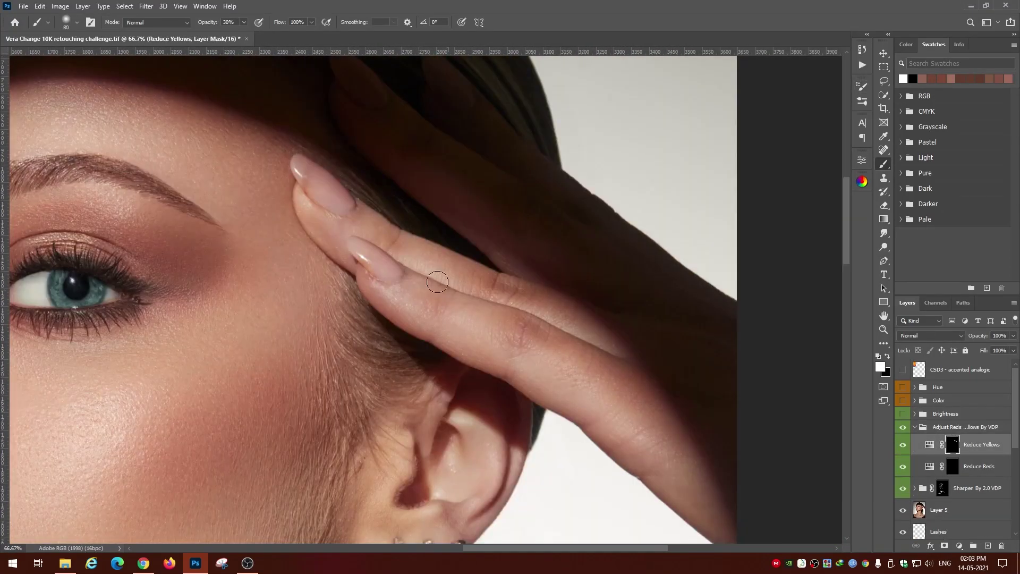
pyautogui.scroll(-2, 334, 226)
pyautogui.scroll(-3, 372, 287)
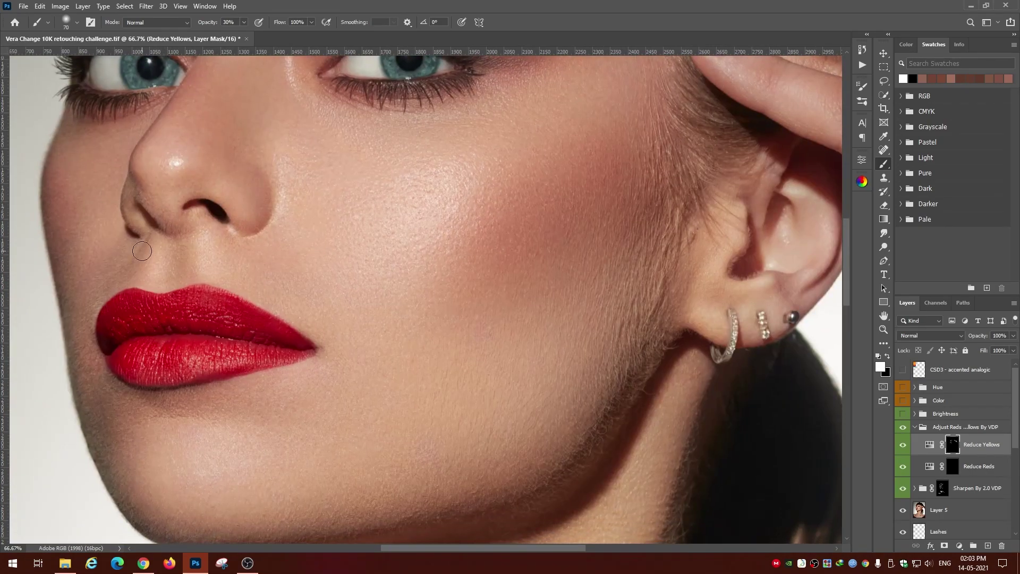
pyautogui.scroll(-1, 402, 343)
pyautogui.press('[')
pyautogui.press('[')
pyautogui.press('[')
pyautogui.hotkey('alt', '[')
pyautogui.moveTo(447, 470); pyautogui.dragTo(427, 409)
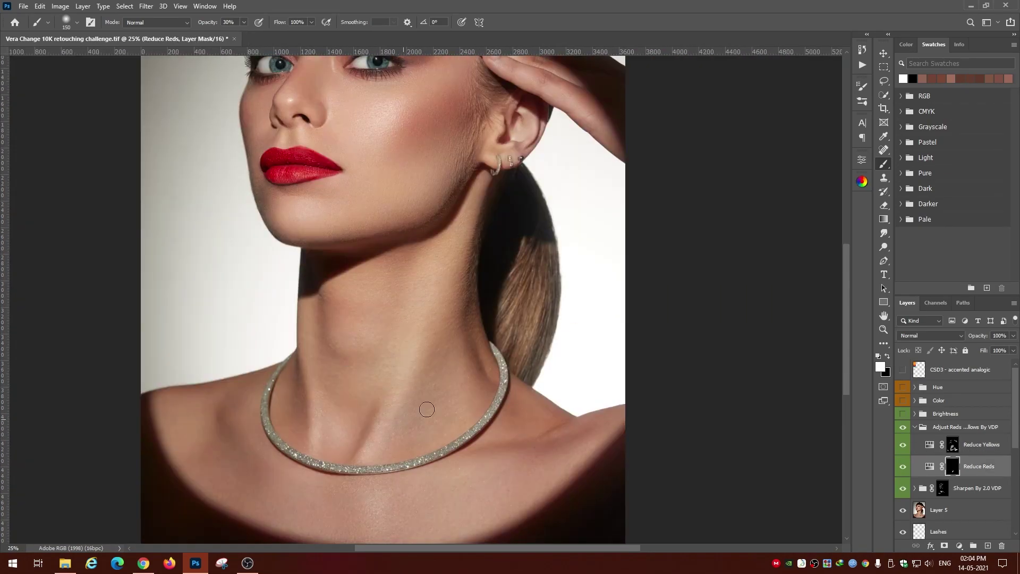
pyautogui.scroll(5, 346, 261)
pyautogui.hscroll(2, 346, 261)
pyautogui.scroll(2, 412, 319)
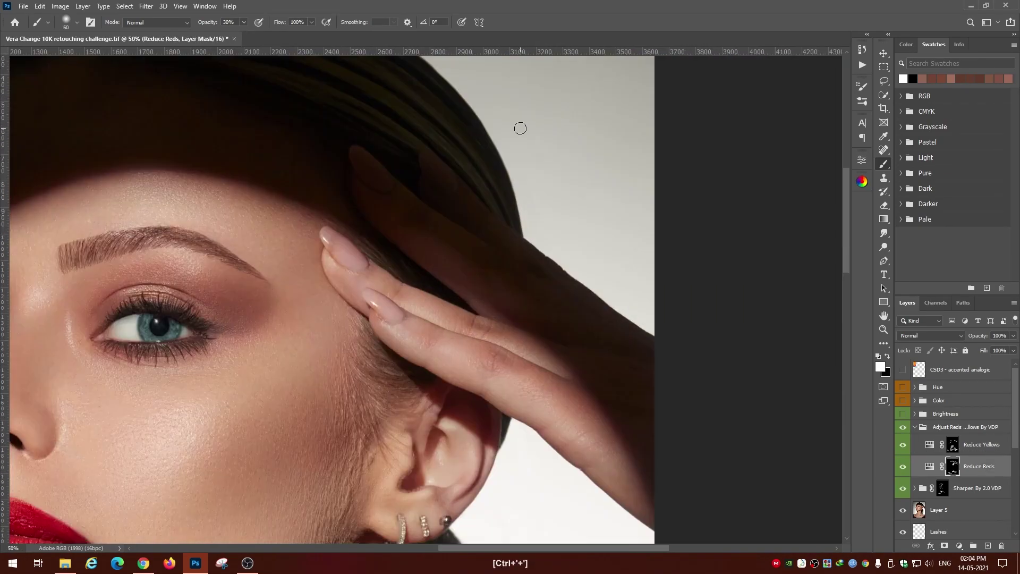
pyautogui.hotkey('ctrl', '0')
pyautogui.scroll(-5, 956, 451)
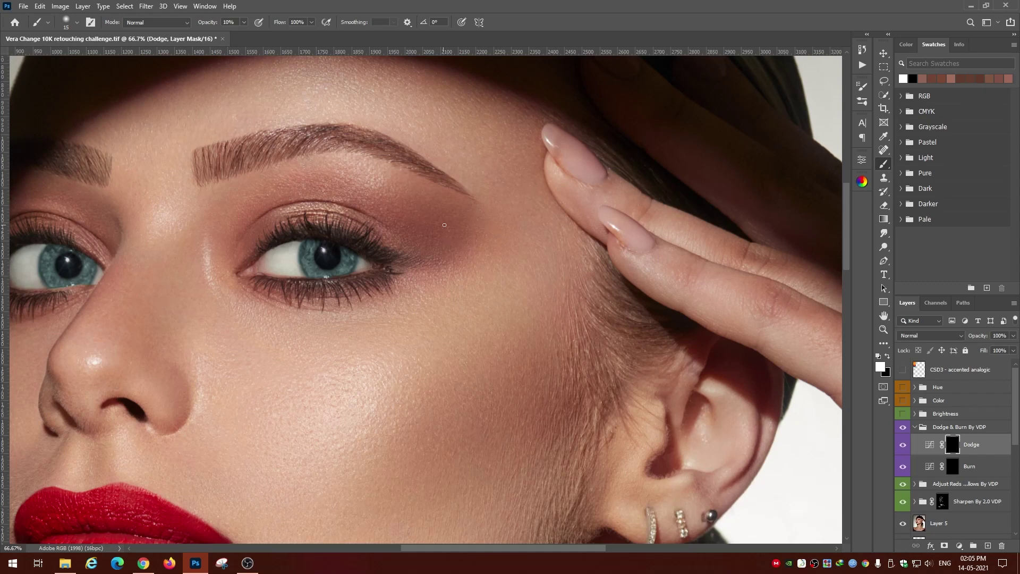
# Paint the Dodge and Burn masks at the outer eye corner with a 9 px brush, then show the Color group
pyautogui.press('[')
pyautogui.click(923, 468)
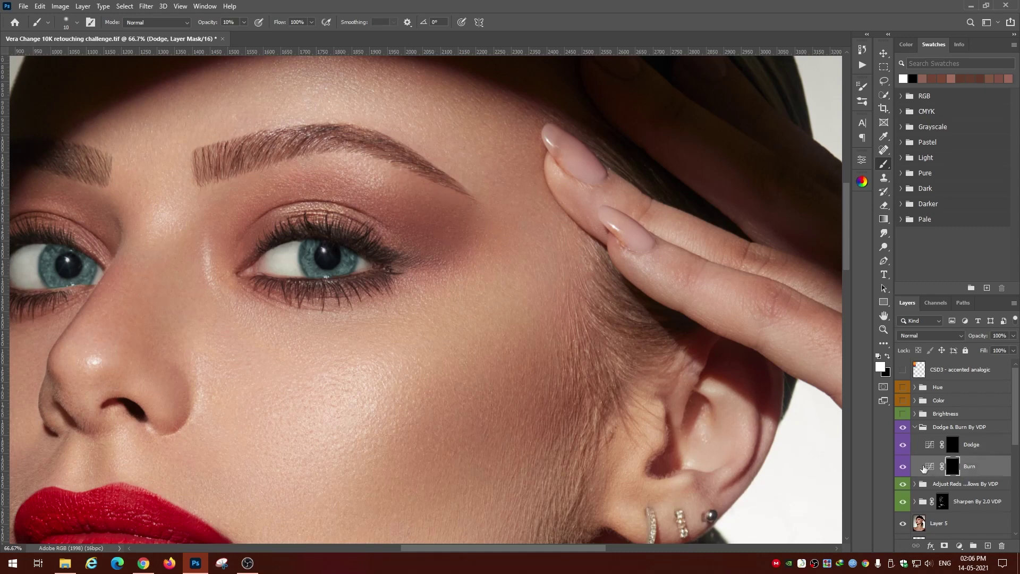
pyautogui.click(952, 450)
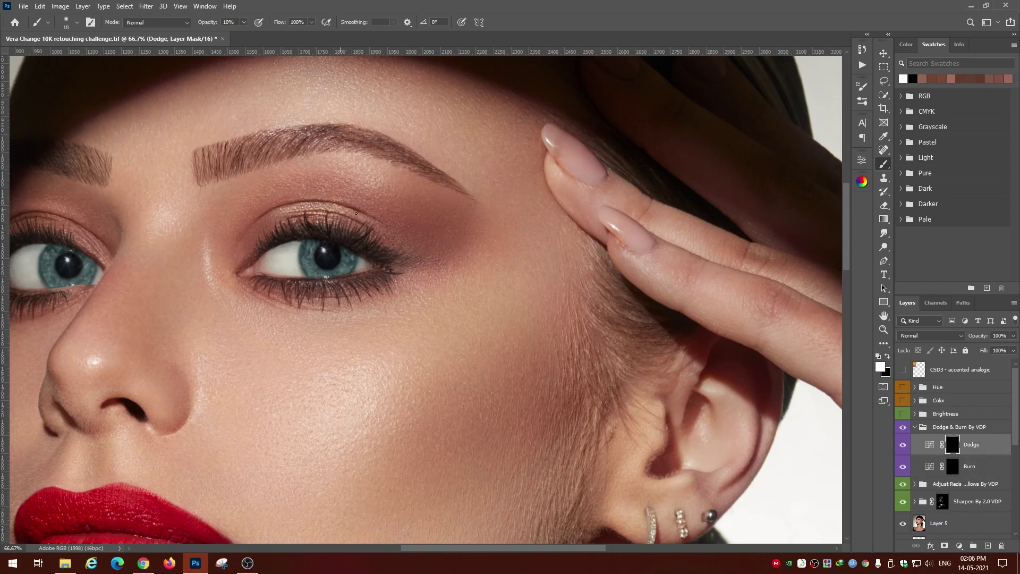
pyautogui.hotkey('alt', '[')
pyautogui.hotkey('ctrl', '+')
pyautogui.hotkey('ctrl', '+')
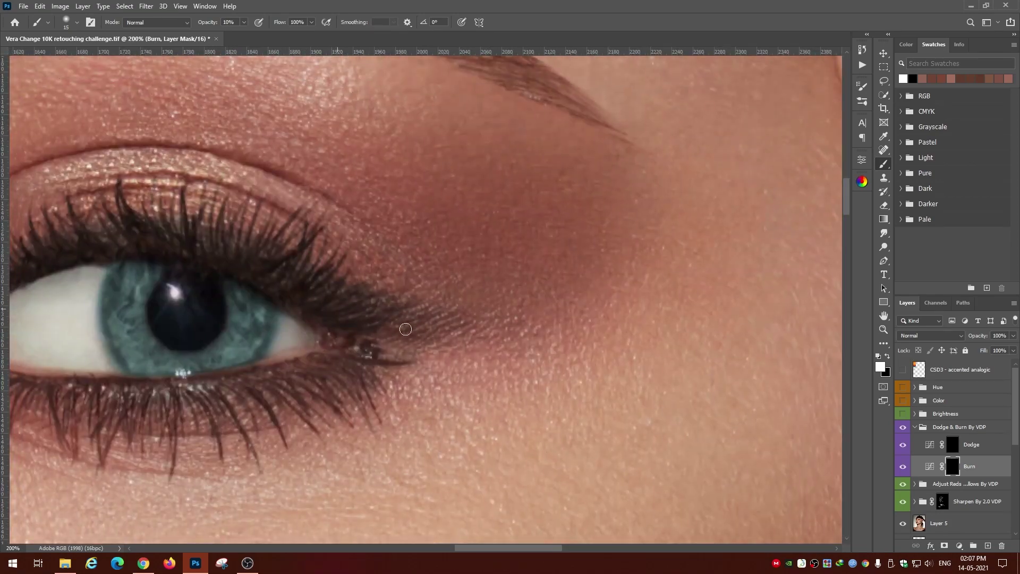
pyautogui.press('[')
pyautogui.press('[')
pyautogui.hotkey('ctrl', '0')
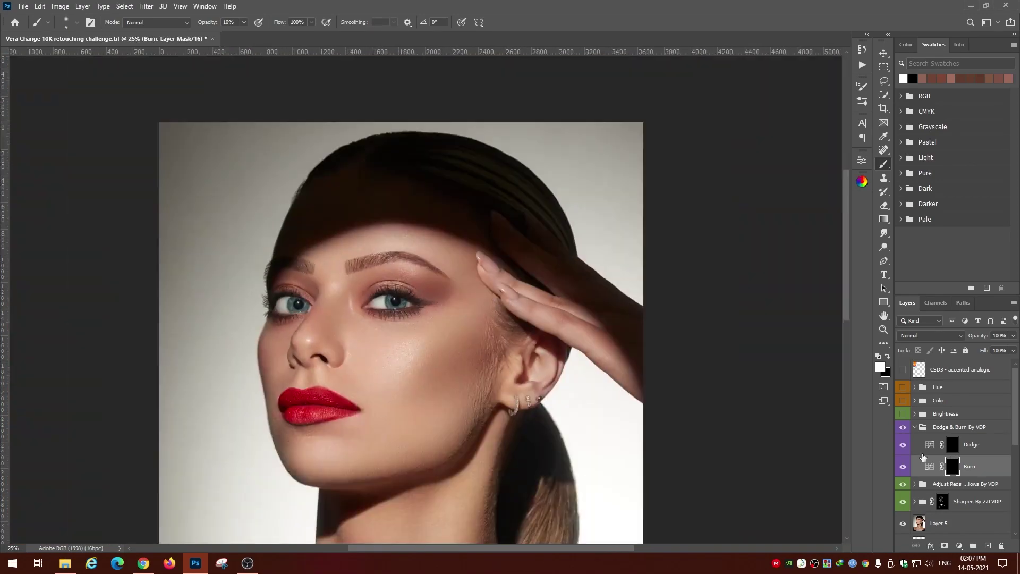
pyautogui.click(914, 426)
pyautogui.click(902, 400)
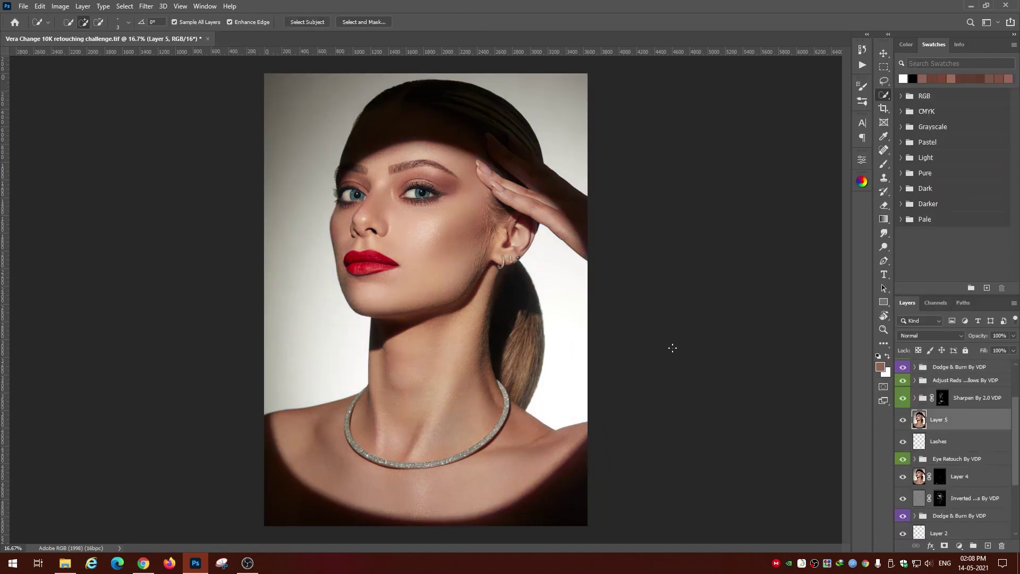
# Add a masked Curves layer for the background, lifting the blue shadows and checking the red curve
pyautogui.click(958, 545)
pyautogui.click(933, 412)
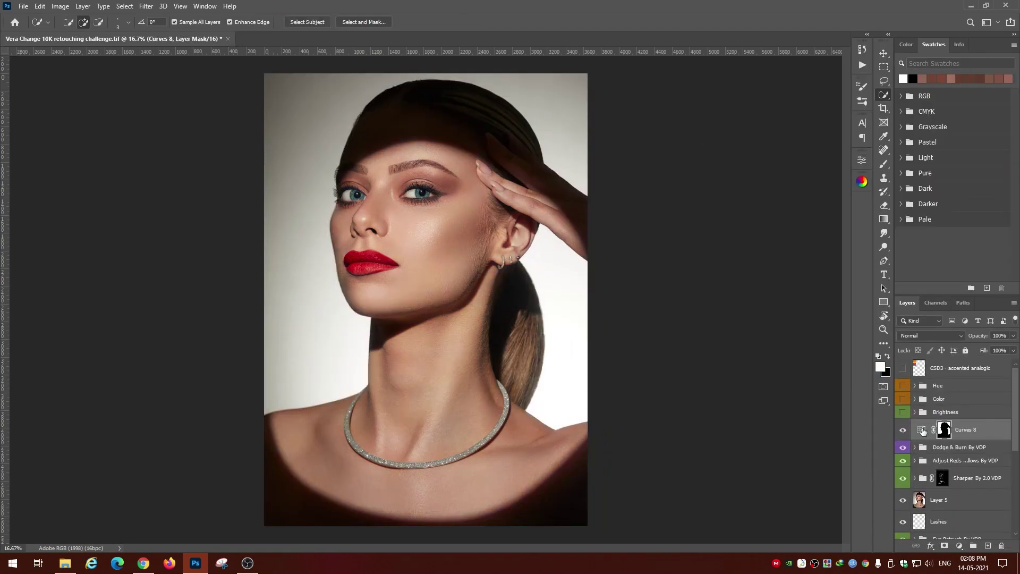
pyautogui.moveTo(729, 320); pyautogui.dragTo(729, 300)
pyautogui.click(766, 205)
pyautogui.click(754, 217)
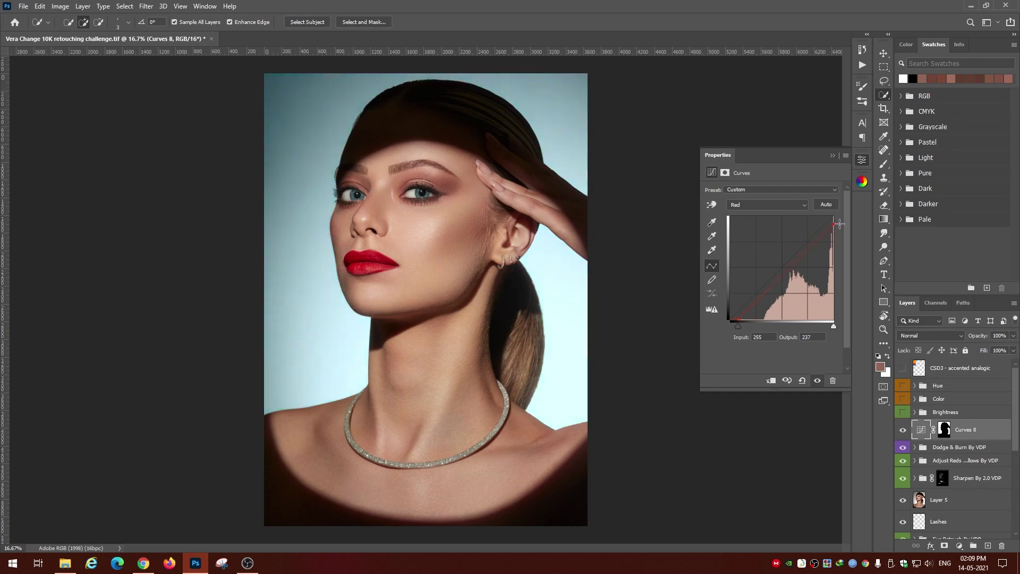
pyautogui.hotkey('alt', '5')
pyautogui.hotkey('alt', '3')
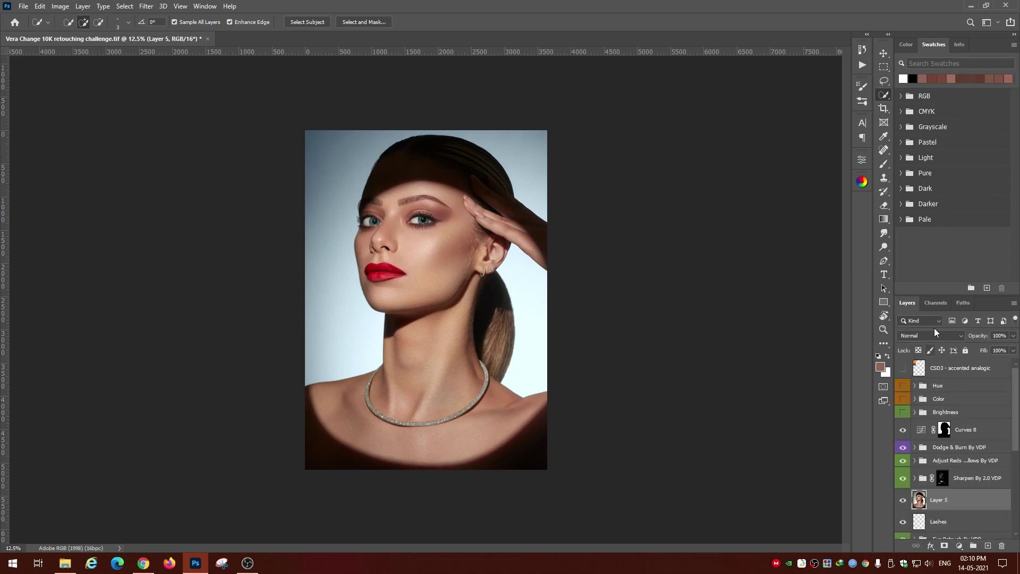
# Load a luminosity selection from Channels and add a second Curves layer masked by it, on Red
pyautogui.click(935, 302)
pyautogui.keyDown('ctrl'); pyautogui.click(914, 322); pyautogui.keyUp('ctrl')
pyautogui.click(907, 302)
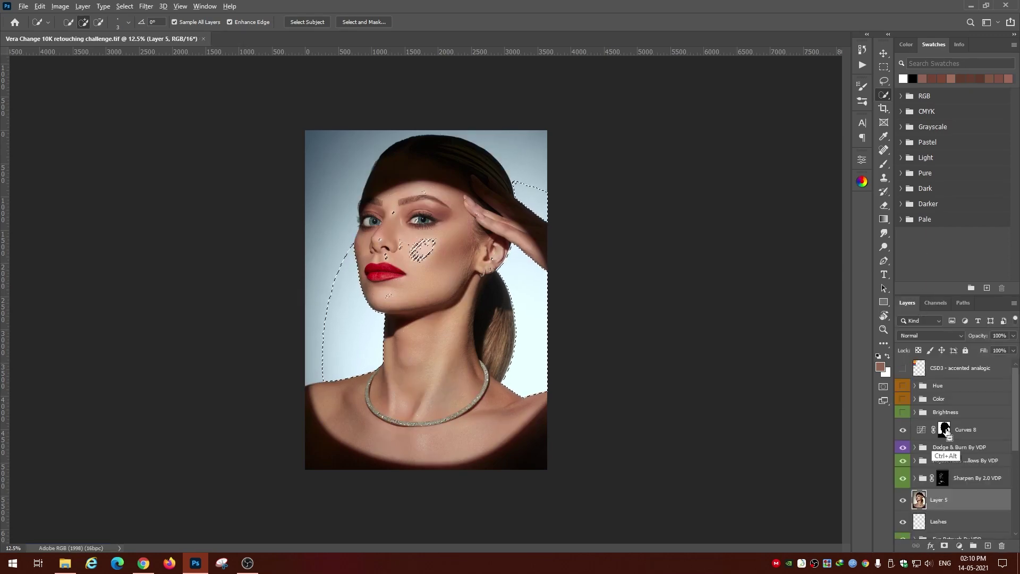
pyautogui.click(958, 546)
pyautogui.click(956, 409)
pyautogui.hotkey('alt', '3')
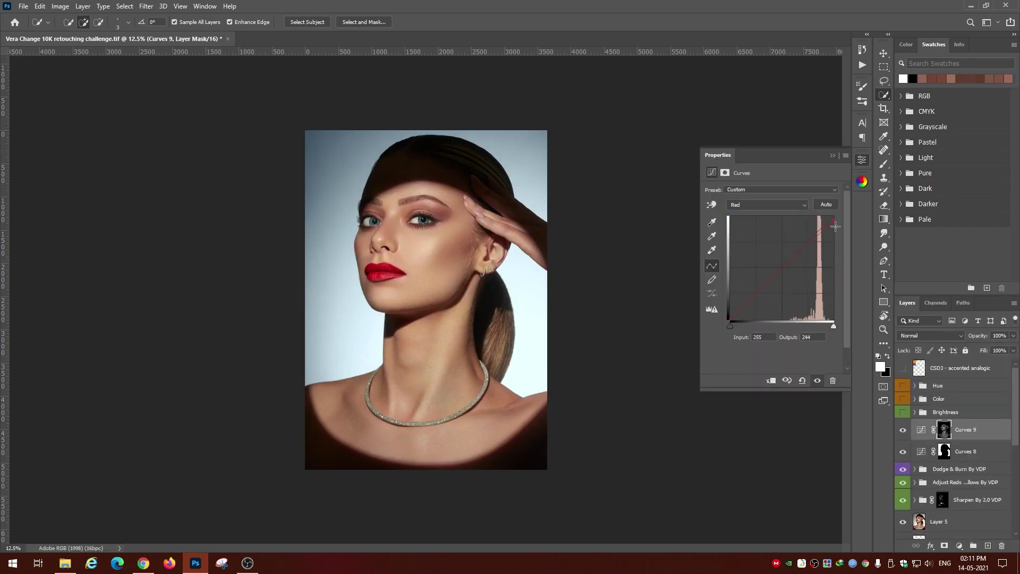
pyautogui.click(902, 368)
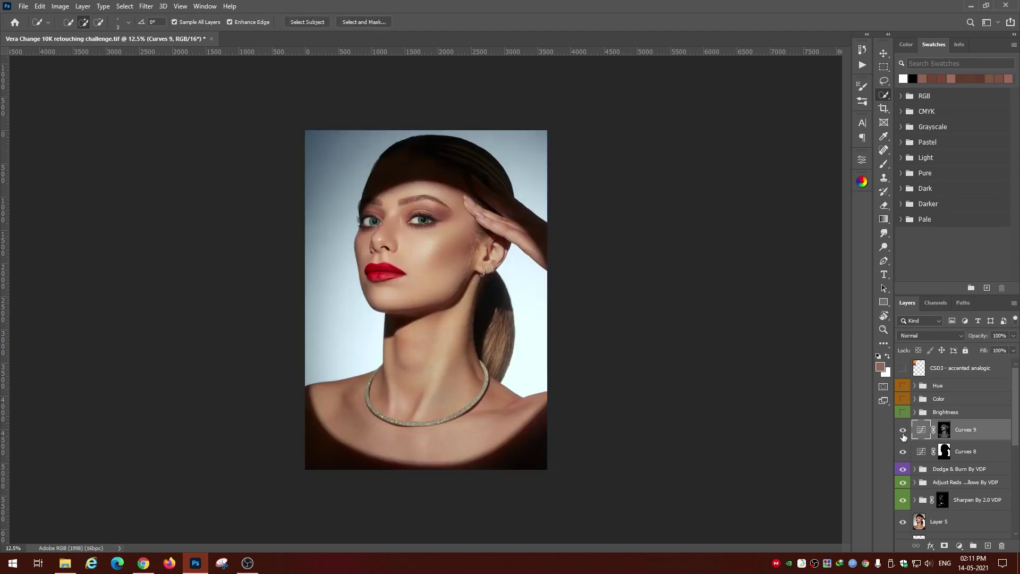
# Toggle Curves 9 off and on to compare the blue background, then expand the Color group
pyautogui.click(902, 429)
pyautogui.hotkey('ctrl', '+')
pyautogui.click(903, 398)
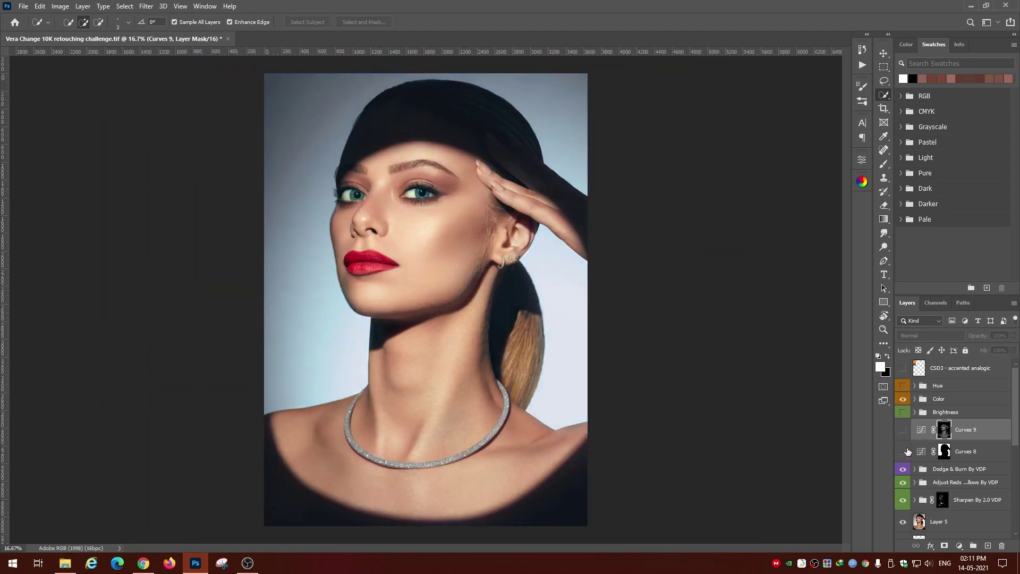
pyautogui.click(902, 429)
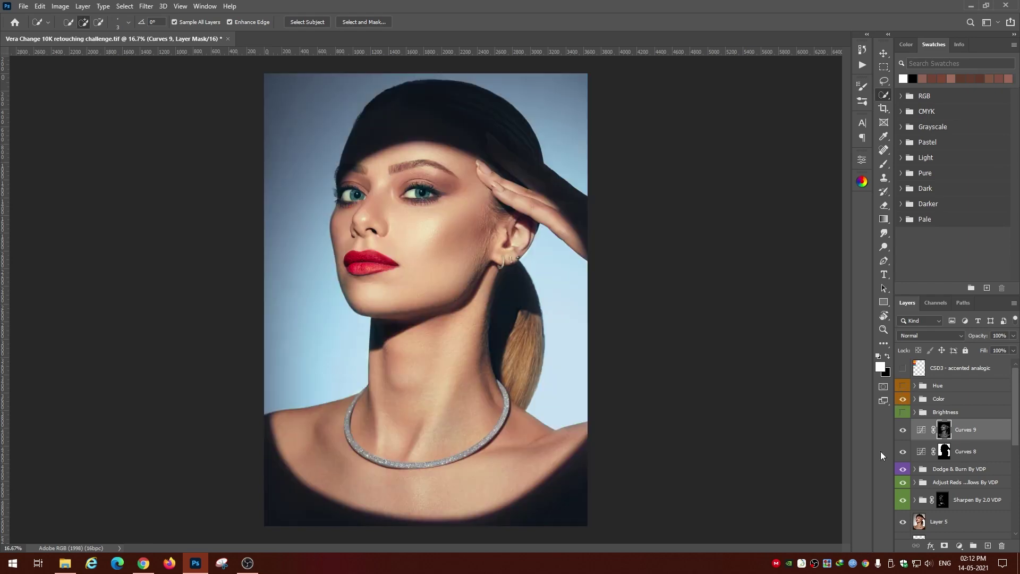
pyautogui.click(956, 469)
pyautogui.click(914, 385)
# Switch on the Color group adjustments and clone out a small spot at the hair edge
pyautogui.scroll(-2, 934, 467)
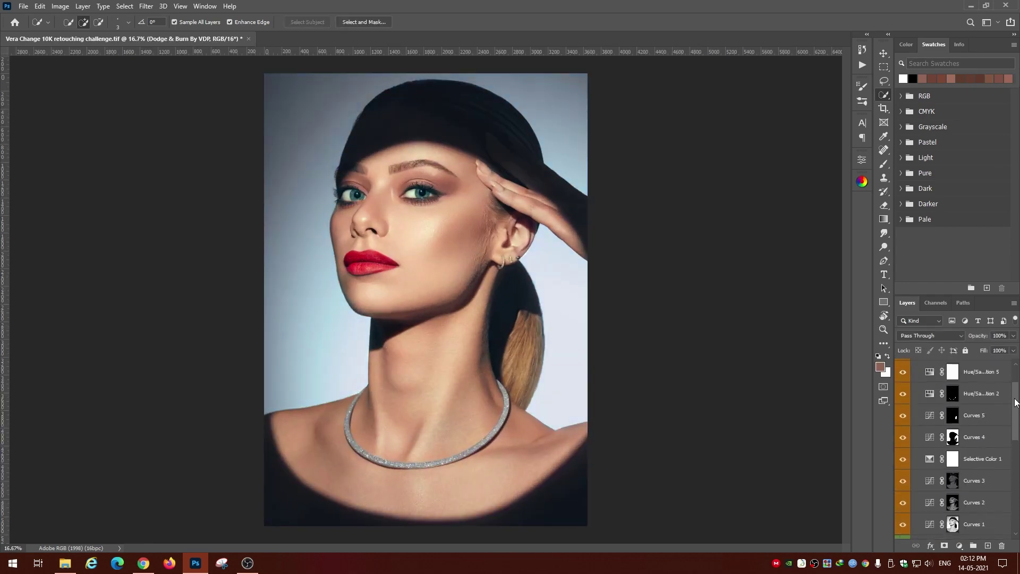
pyautogui.scroll(-2, 903, 517)
pyautogui.moveTo(903, 517); pyautogui.dragTo(901, 396)
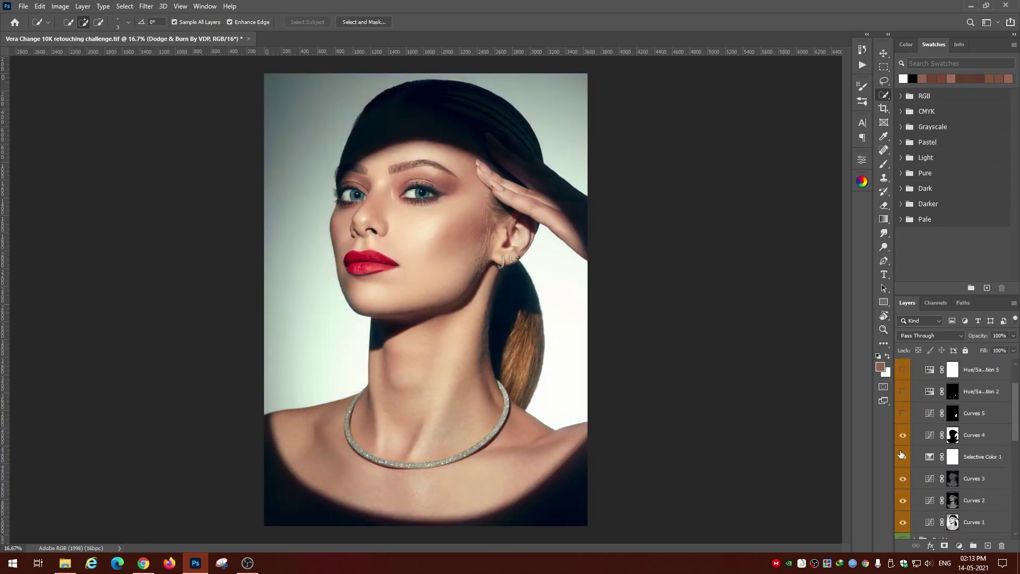
pyautogui.hotkey('ctrl', '+')
pyautogui.hotkey('ctrl', '+')
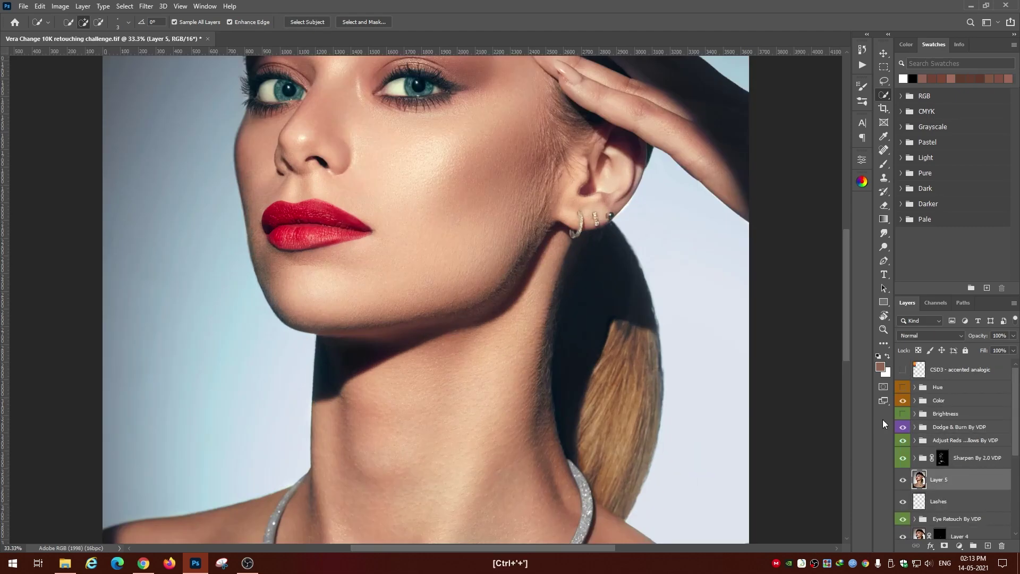
pyautogui.hotkey('ctrl', '+')
pyautogui.press('s')
pyautogui.rightClick(507, 271)
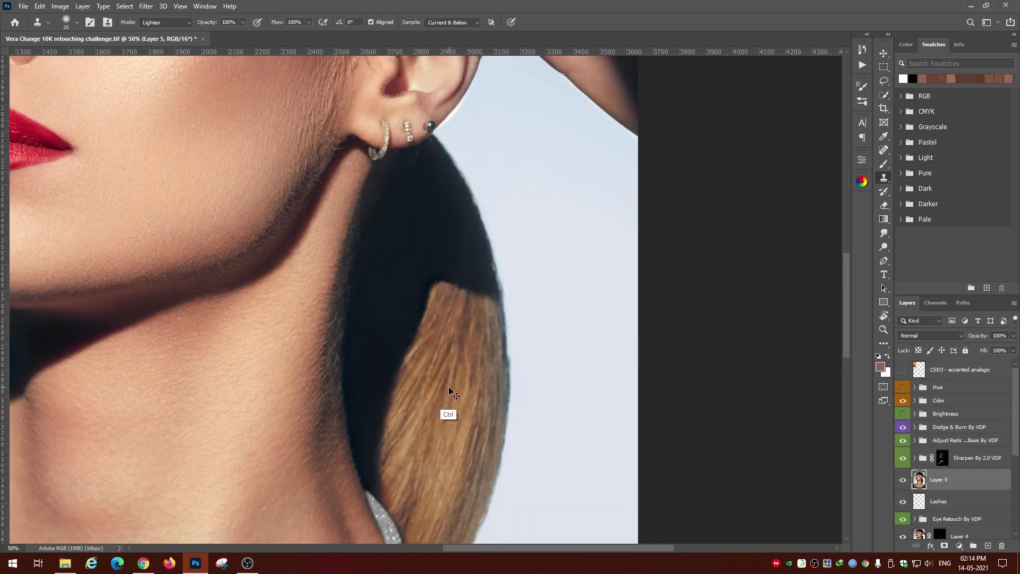
pyautogui.hotkey('ctrl', '-')
pyautogui.hotkey('ctrl', '-')
pyautogui.hotkey('ctrl', '-')
# Select the Dodge mask for brushing, then view the Curves 1 mask on its own
pyautogui.click(914, 426)
pyautogui.click(952, 444)
pyautogui.press('b')
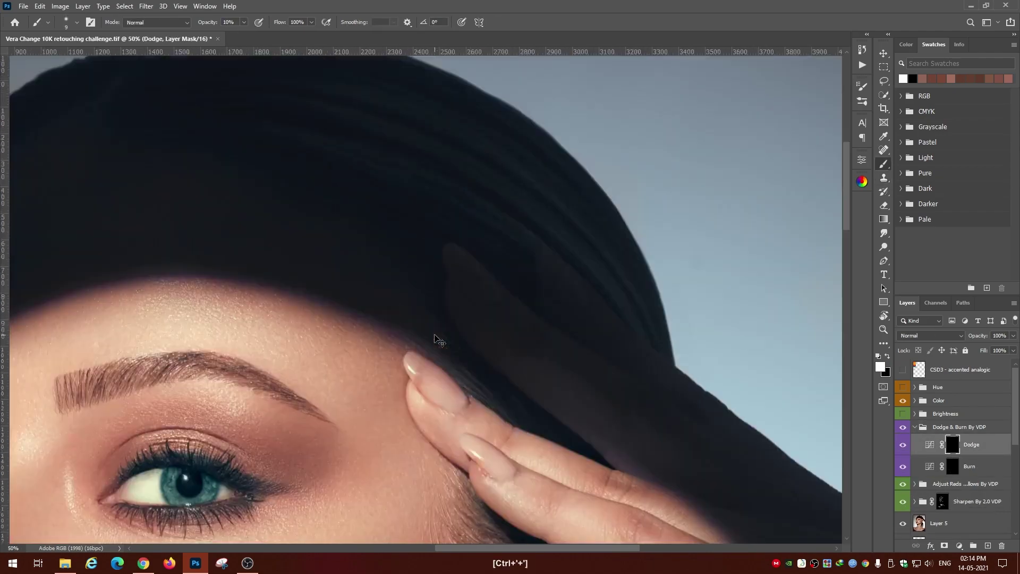
pyautogui.hotkey('ctrl', '+')
pyautogui.hotkey('ctrl', '+')
pyautogui.hotkey('ctrl', '+')
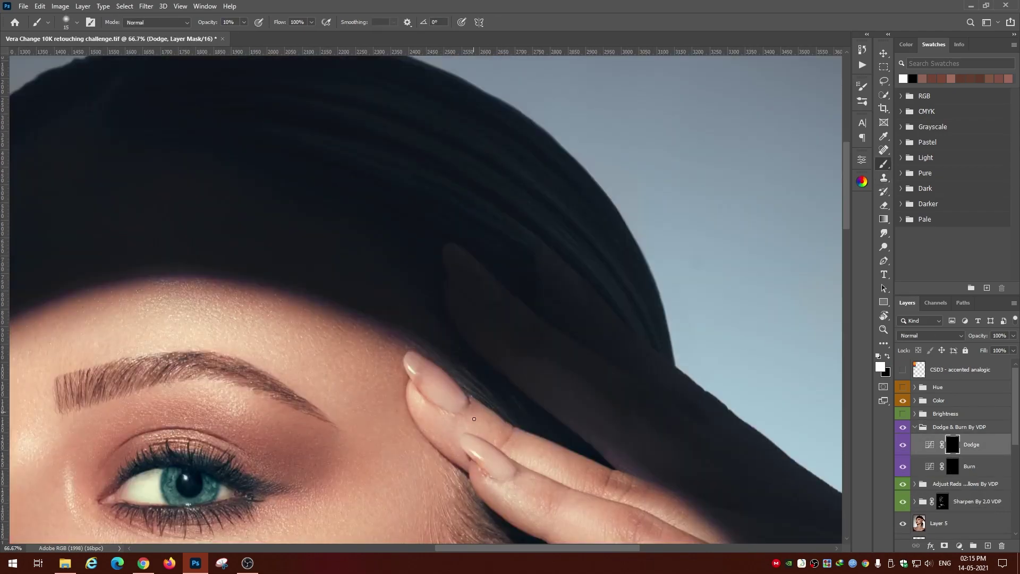
pyautogui.click(914, 400)
pyautogui.keyDown('alt'); pyautogui.click(952, 505); pyautogui.keyUp('alt')
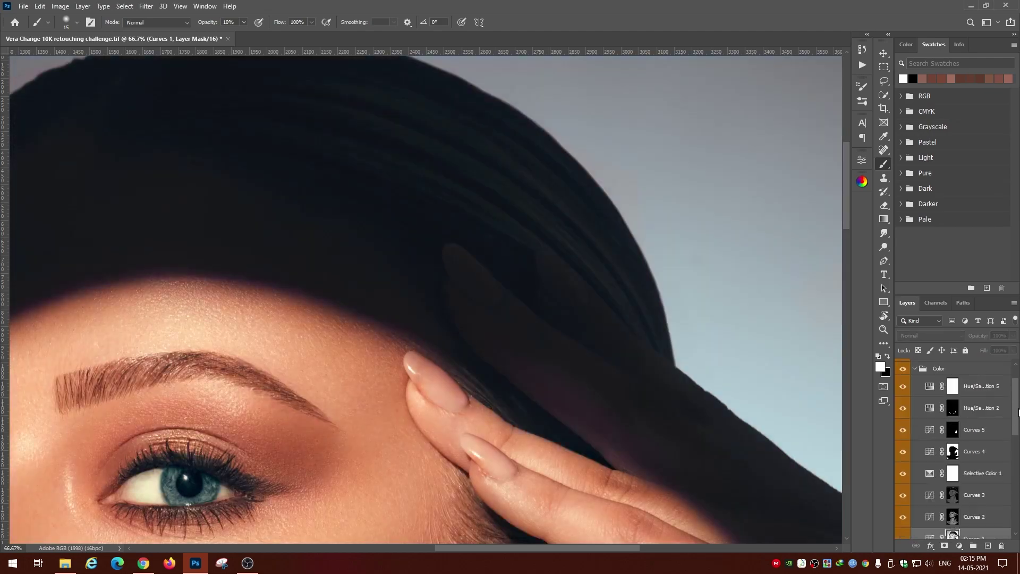
pyautogui.scroll(-2, 994, 419)
pyautogui.keyDown('alt'); pyautogui.click(952, 465); pyautogui.keyUp('alt')
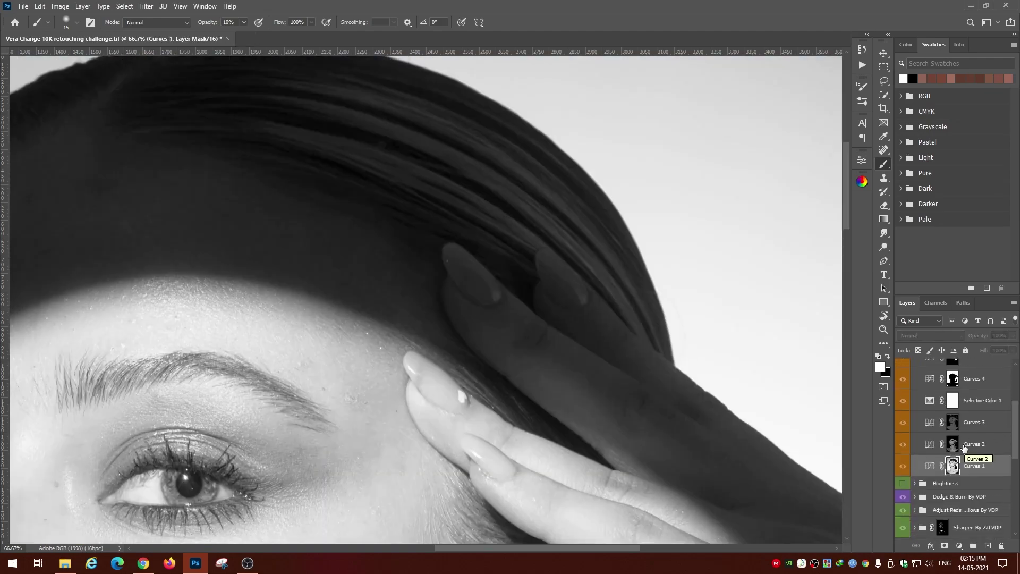
# Step through the Color group's Curves 1–3 masks with black-over-white colours and the Brush
pyautogui.press('s')
pyautogui.click(914, 400)
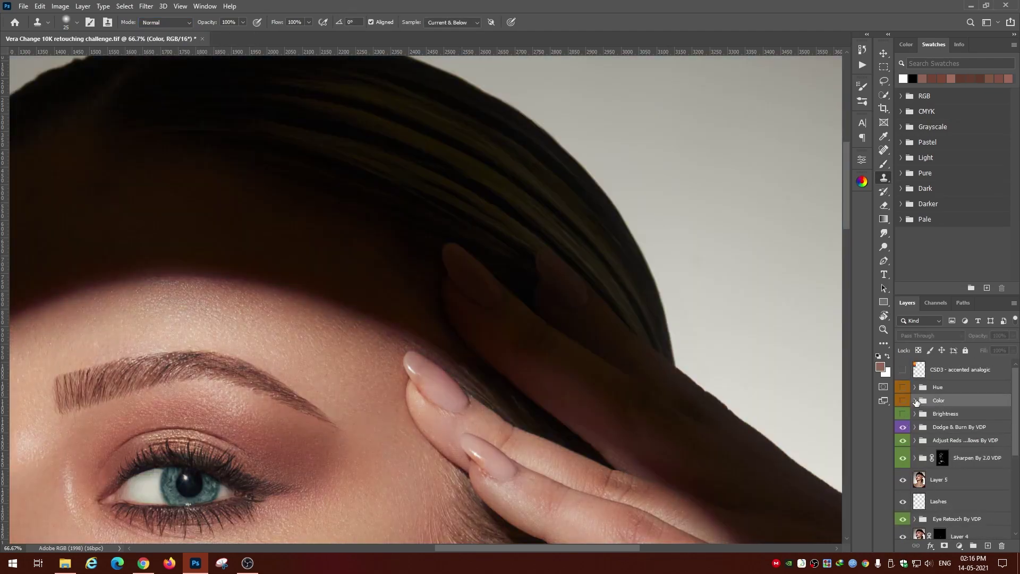
pyautogui.click(916, 401)
pyautogui.press('x')
pyautogui.hotkey('alt', ']')
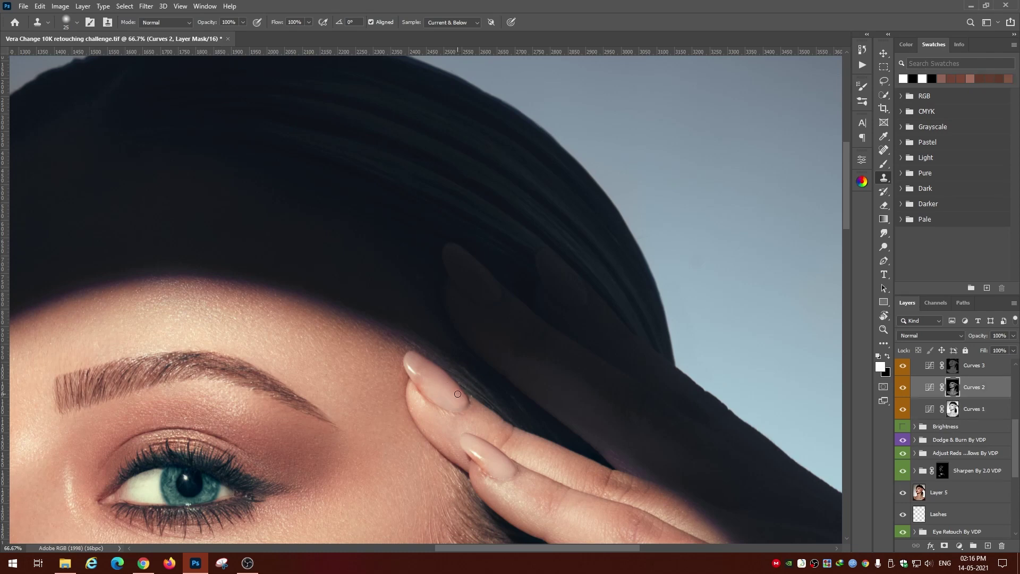
pyautogui.click(953, 410)
pyautogui.press('b')
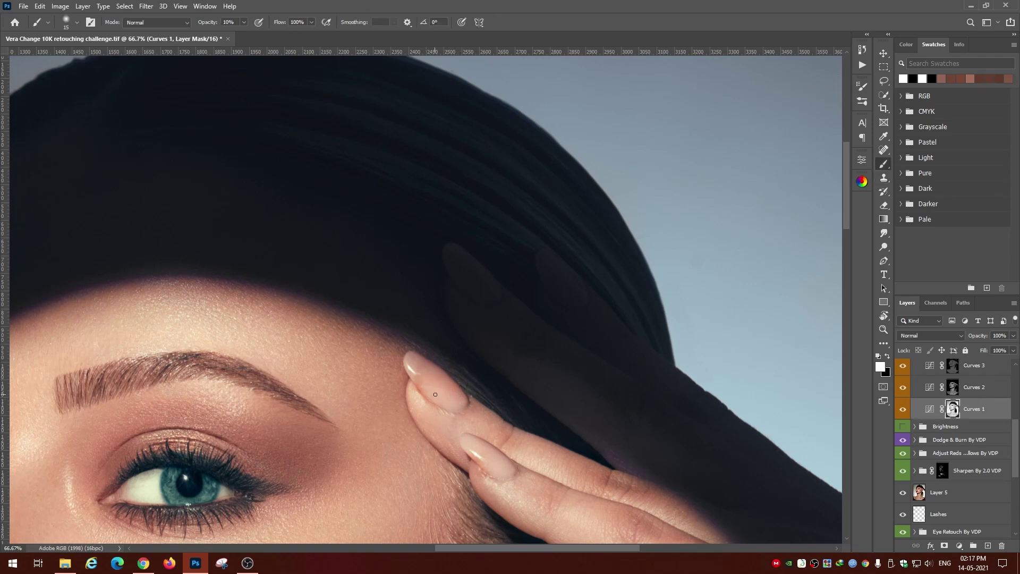
pyautogui.hotkey('alt', ']')
pyautogui.hotkey('alt', ']')
pyautogui.scroll(3, 920, 366)
pyautogui.click(915, 368)
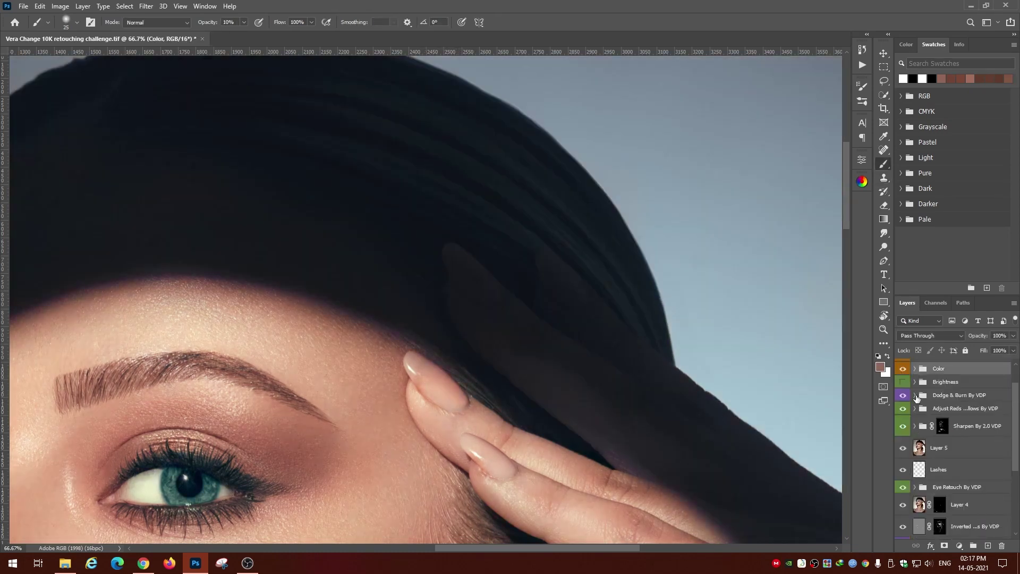
# Paint on the Dodge and Burn masks around the fingernail at 100–200% zoom
pyautogui.click(971, 413)
pyautogui.hotkey('ctrl', '+')
pyautogui.hotkey('alt', '[')
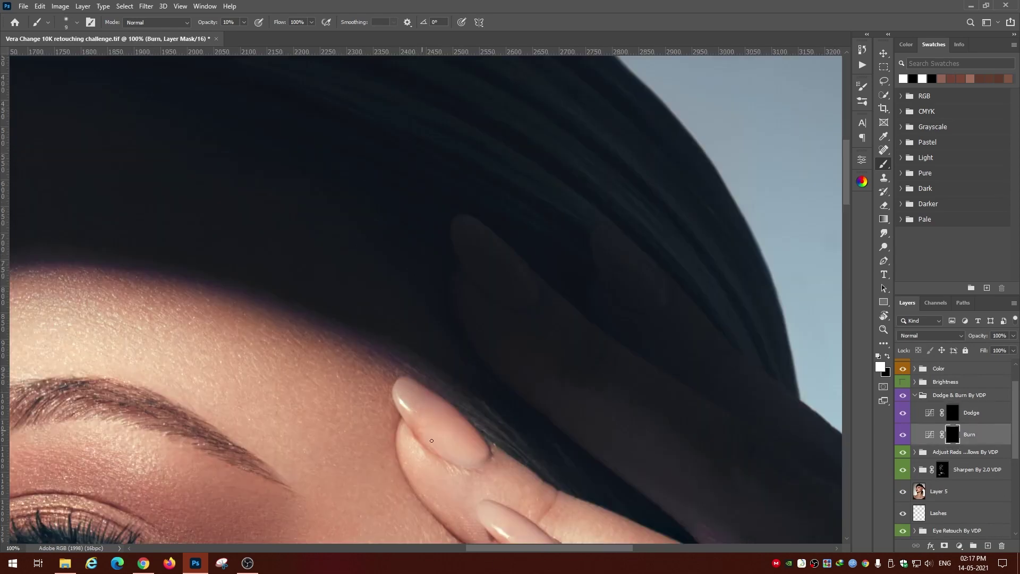
pyautogui.hotkey('ctrl', '+')
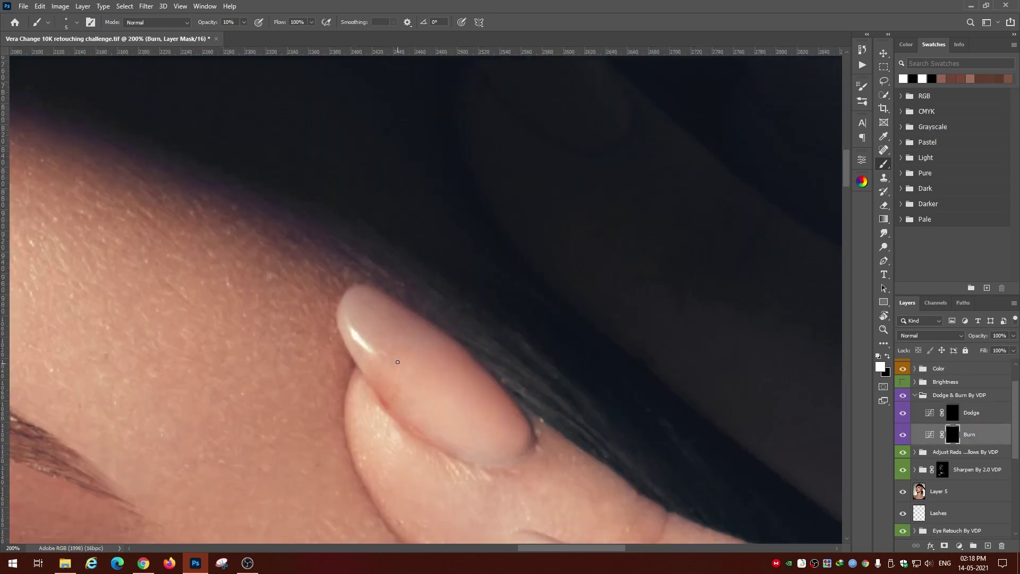
pyautogui.hotkey('alt', ']')
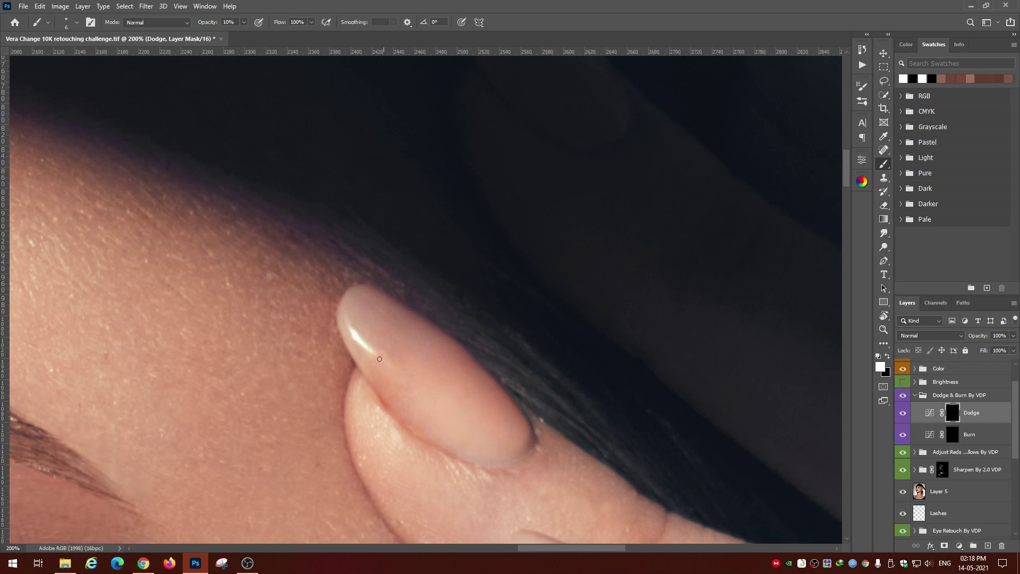
pyautogui.hotkey('alt', '[')
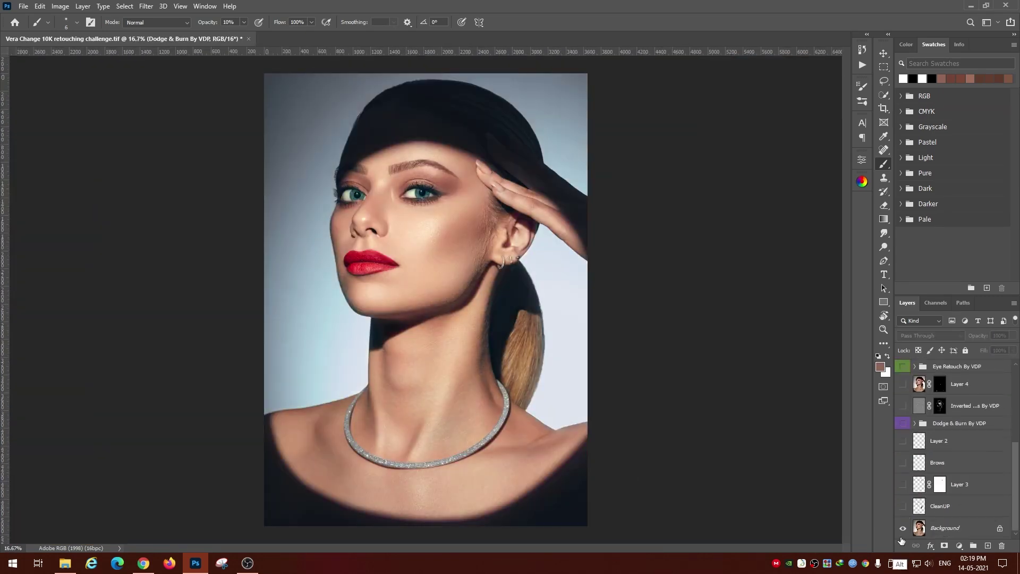
# Save the document and refine the Burn and Dodge masks around the ear
pyautogui.hotkey('ctrl', 's')
pyautogui.hotkey('ctrl', '+')
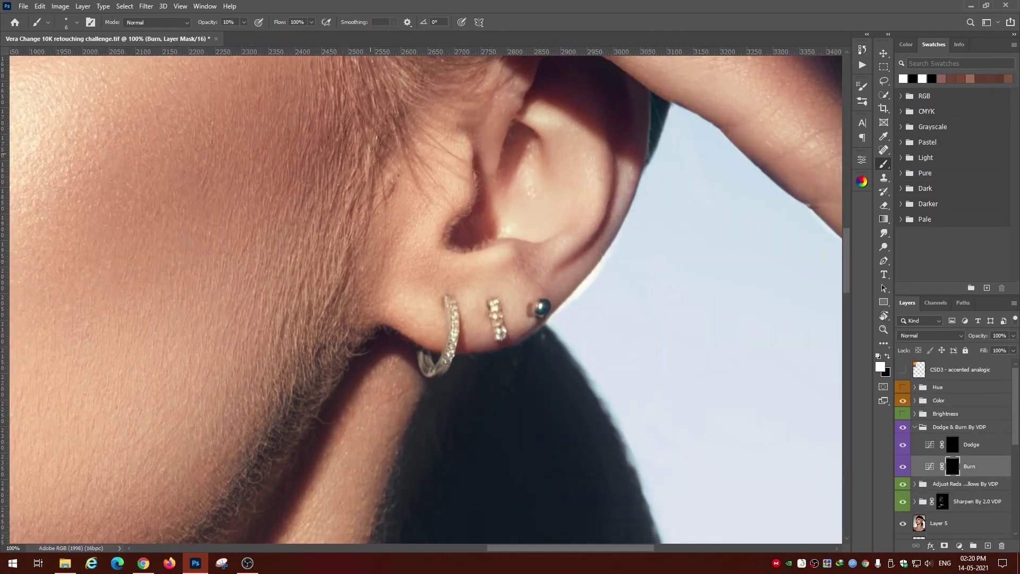
pyautogui.hotkey('alt', ']')
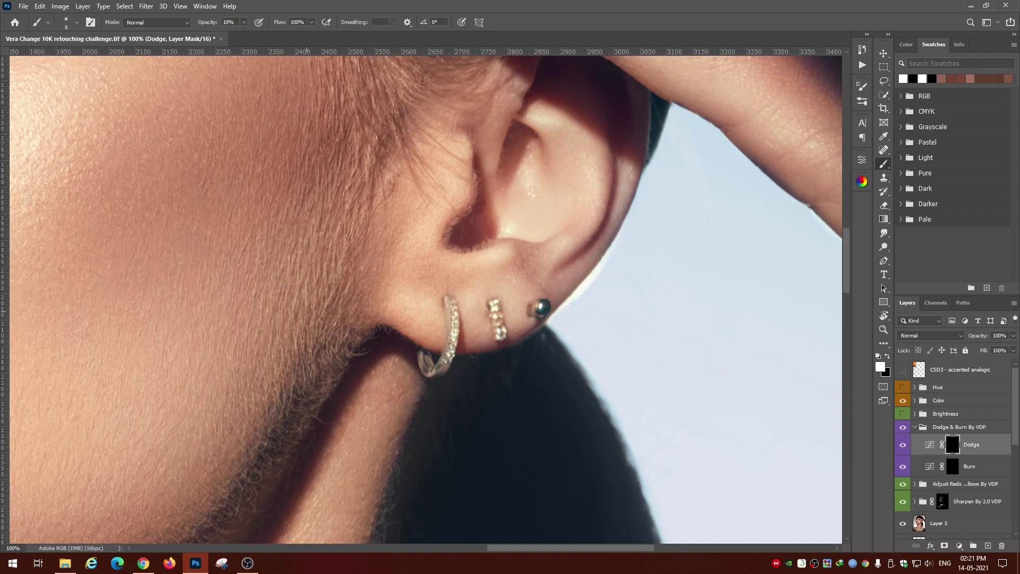
# Collapse the Dodge & Burn group, expand Color and add a Hue/Saturation layer there
pyautogui.keyDown('alt'); pyautogui.scroll(-3, 326, 233); pyautogui.keyUp('alt')
pyautogui.keyDown('alt'); pyautogui.scroll(-3, 325, 233); pyautogui.keyUp('alt')
pyautogui.click(914, 426)
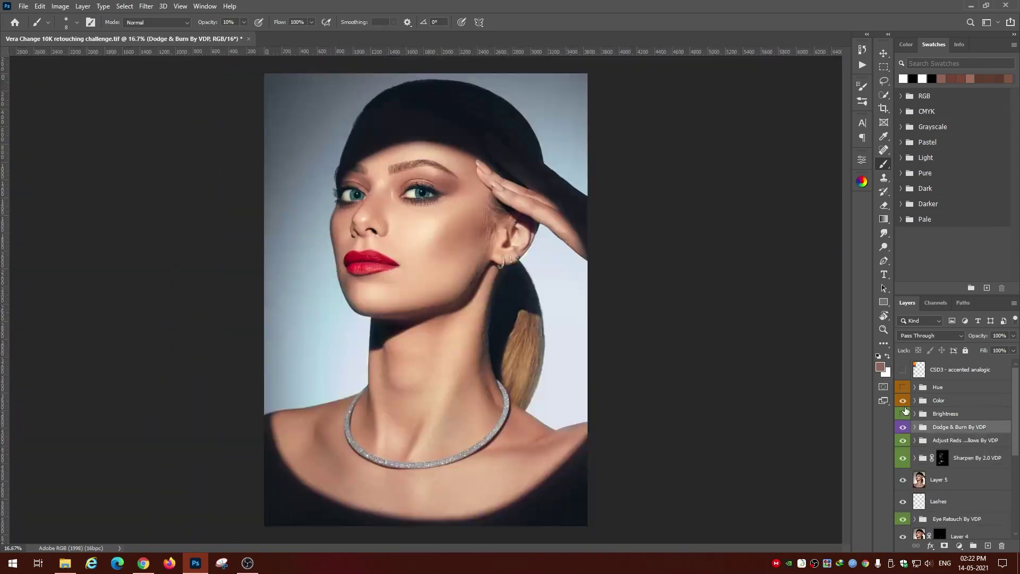
pyautogui.click(914, 400)
pyautogui.click(903, 409)
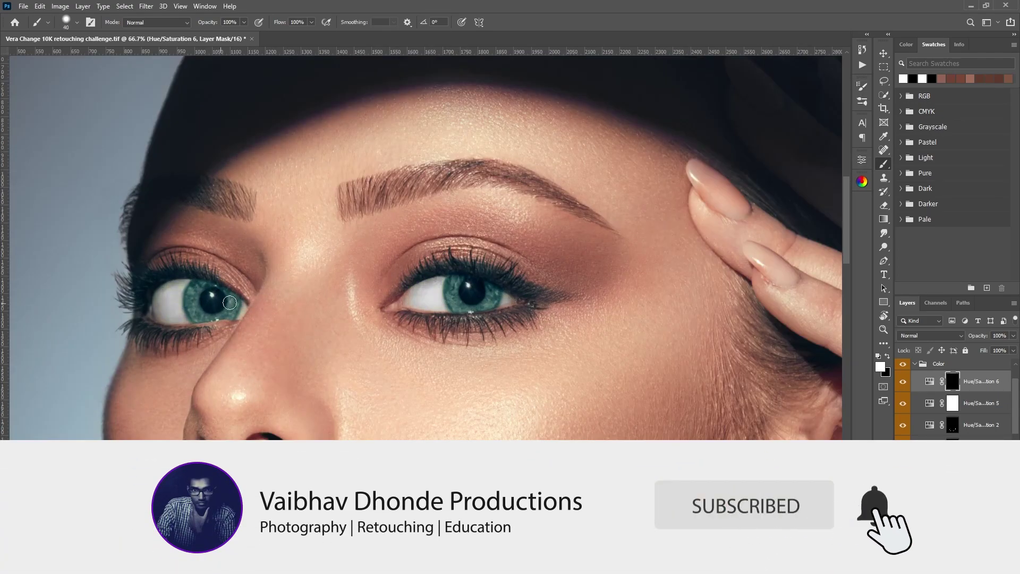
# Set Hue/Saturation 6 to the Cyans range and check the irises up close
pyautogui.hotkey('alt', '6')
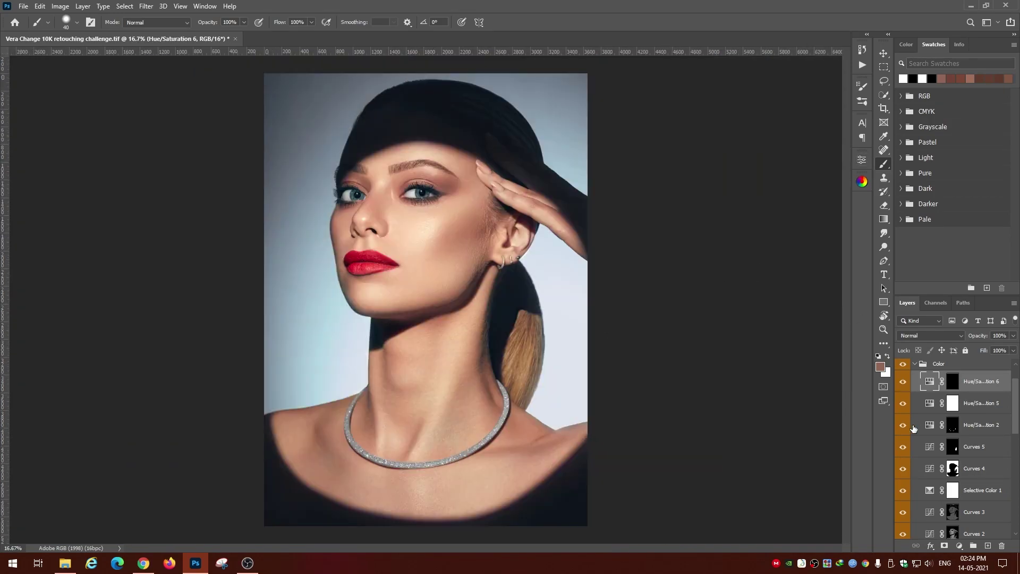
pyautogui.hotkey('ctrl', '+')
pyautogui.hotkey('ctrl', '-')
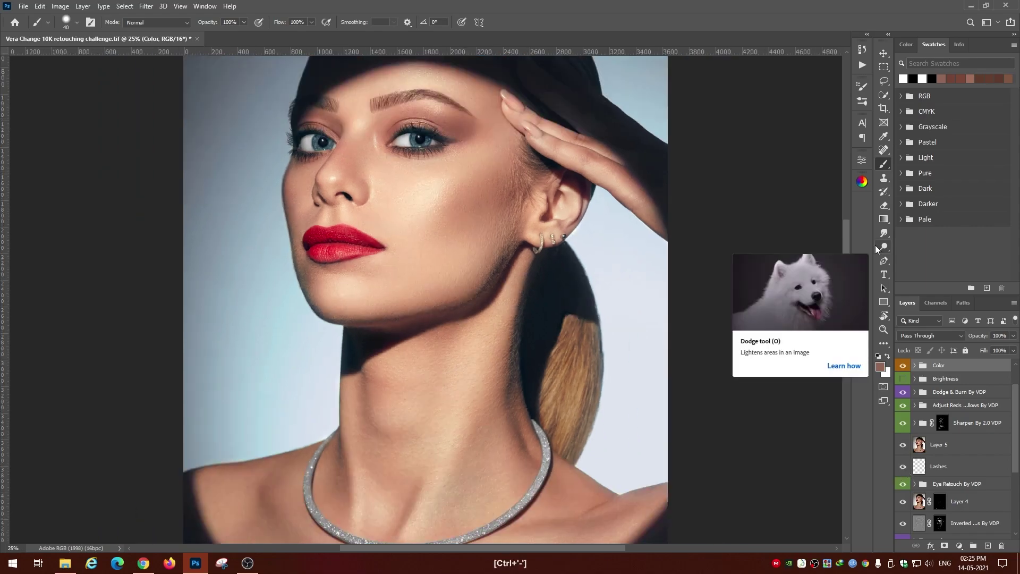